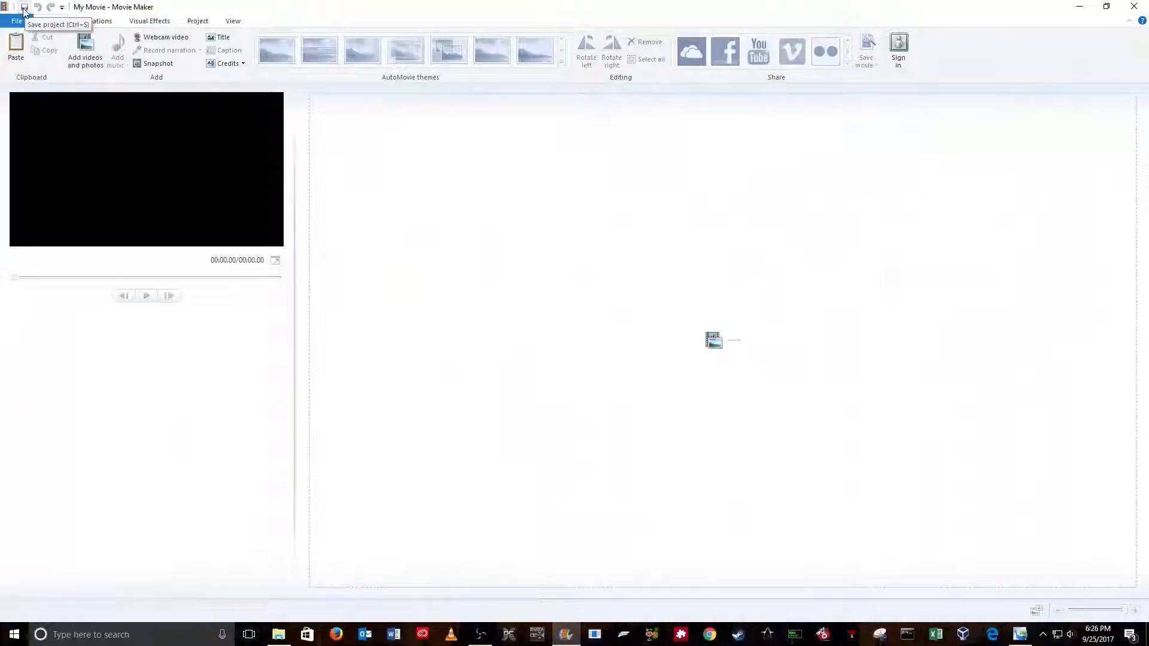
Save the project as ForzaMusicVideo in the Videos folder of this PC.
click(24, 8)
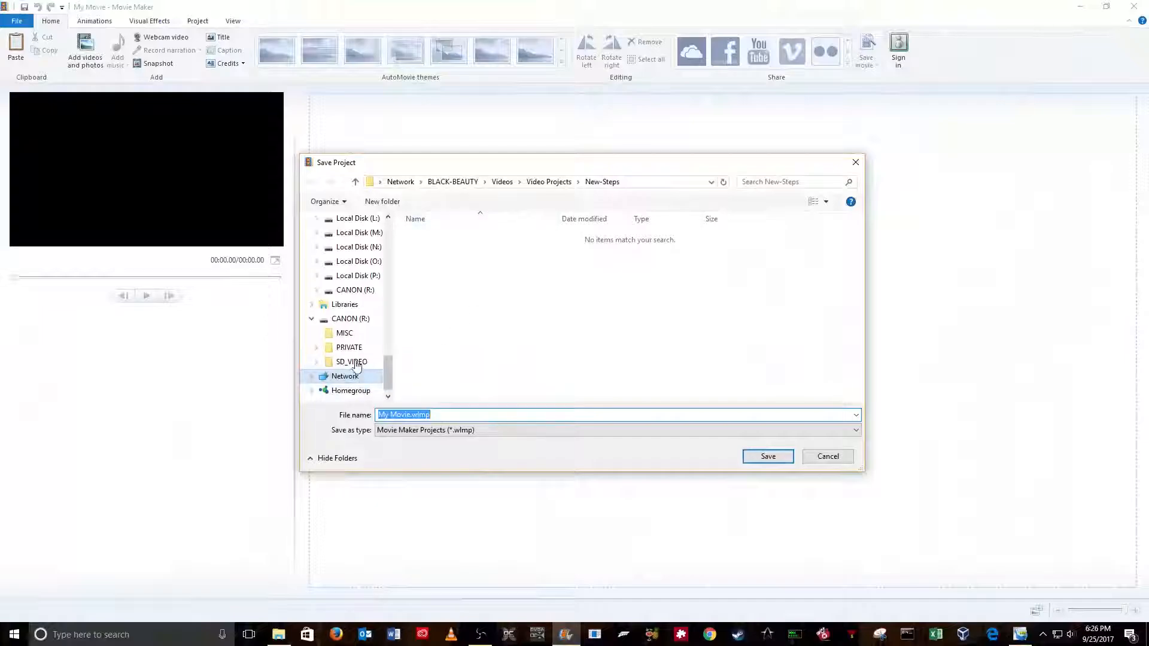
scroll(355, 286, up, 5)
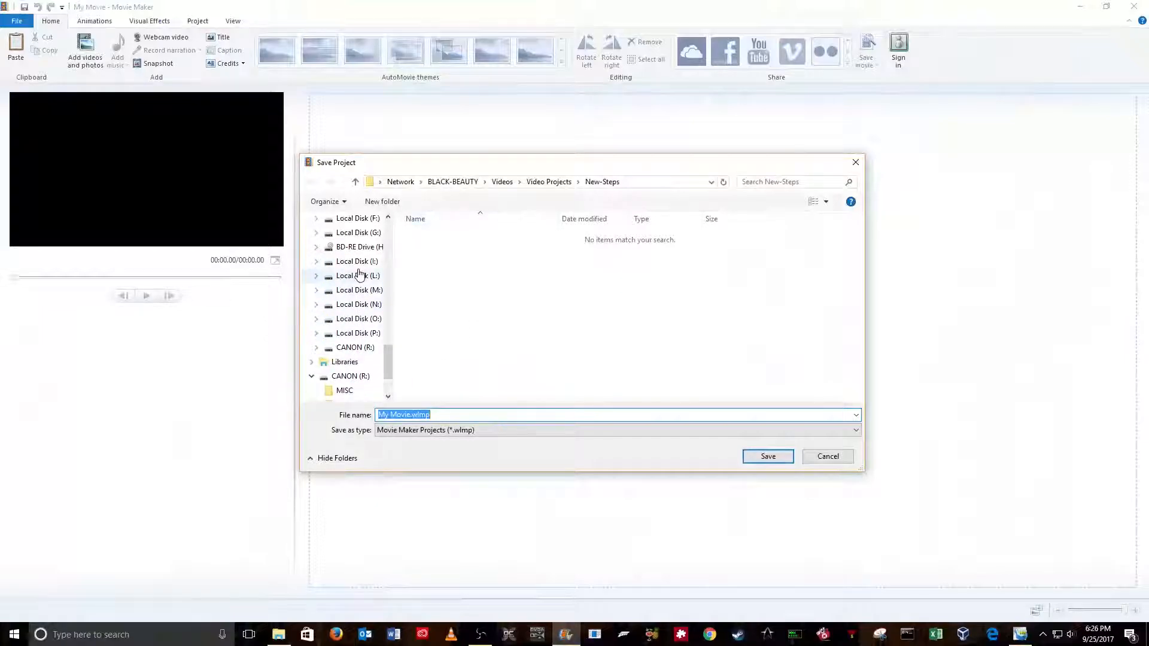
click(350, 308)
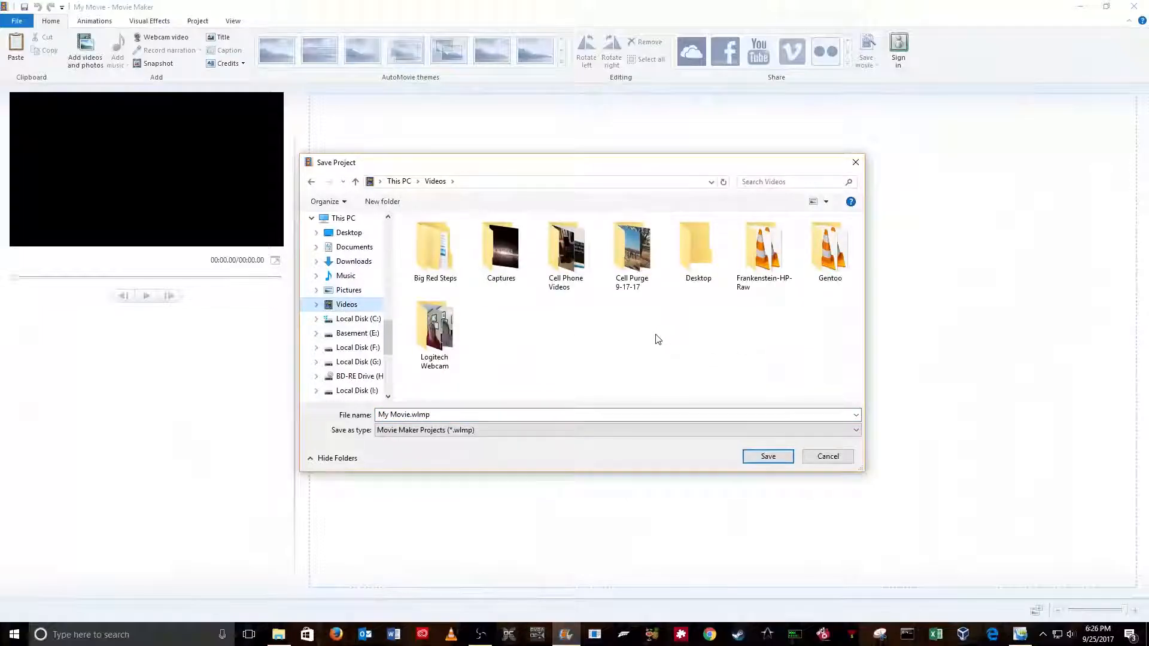
click(411, 416)
click(411, 416)
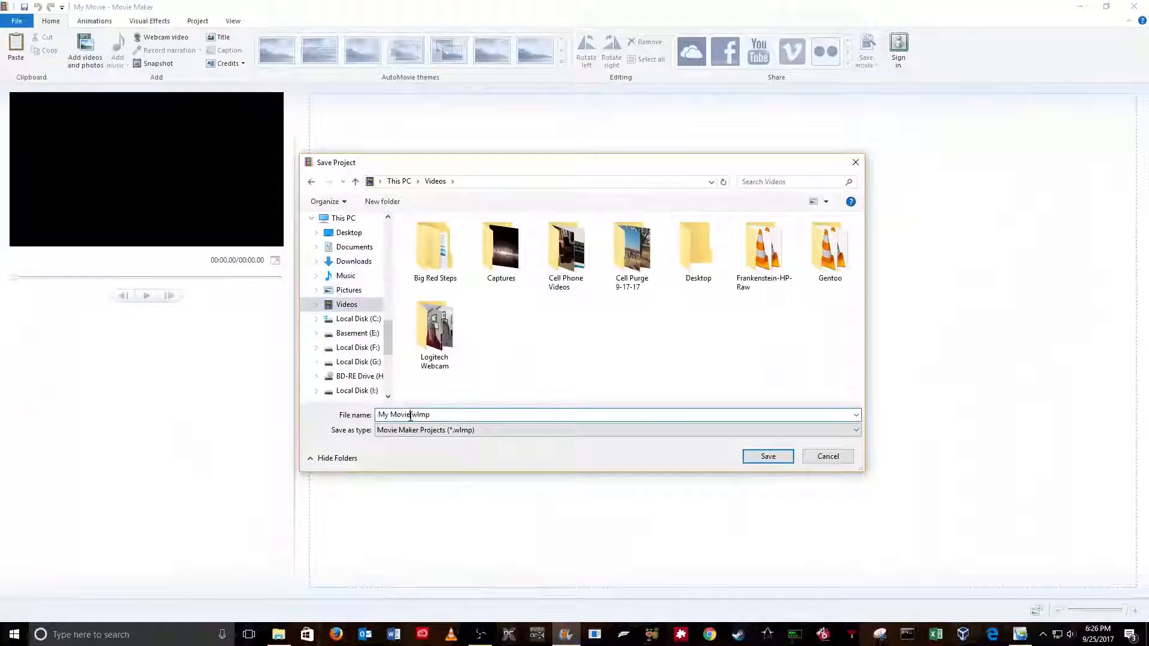
drag(411, 415, 367, 414)
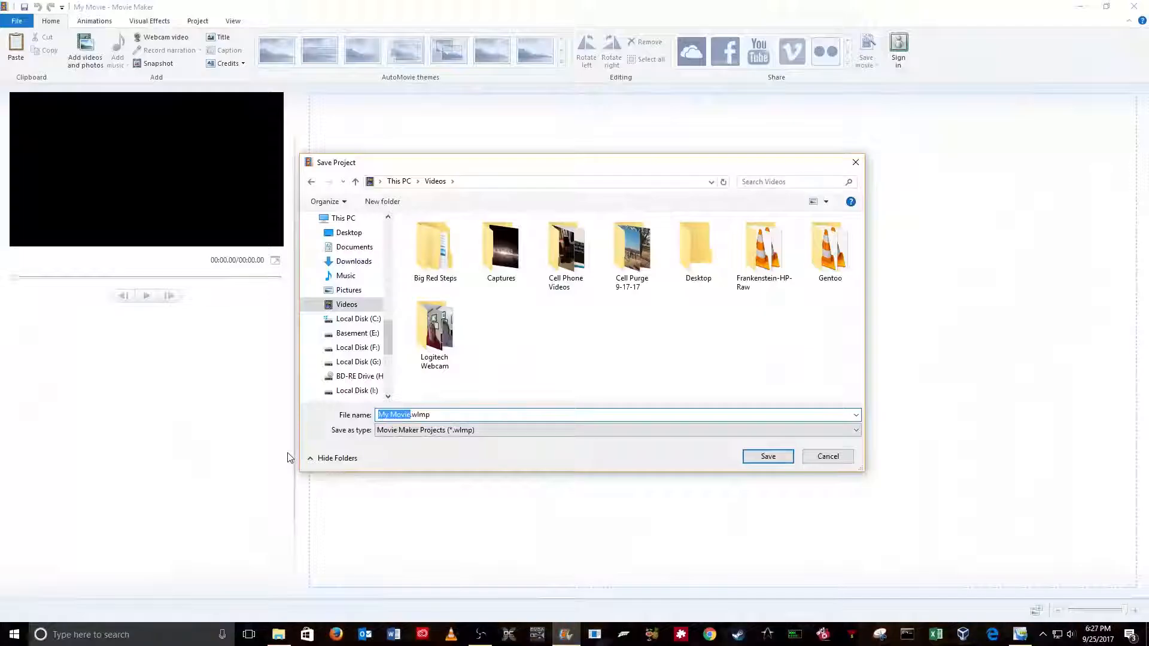
text(ForzaMusicVideo)
click(767, 457)
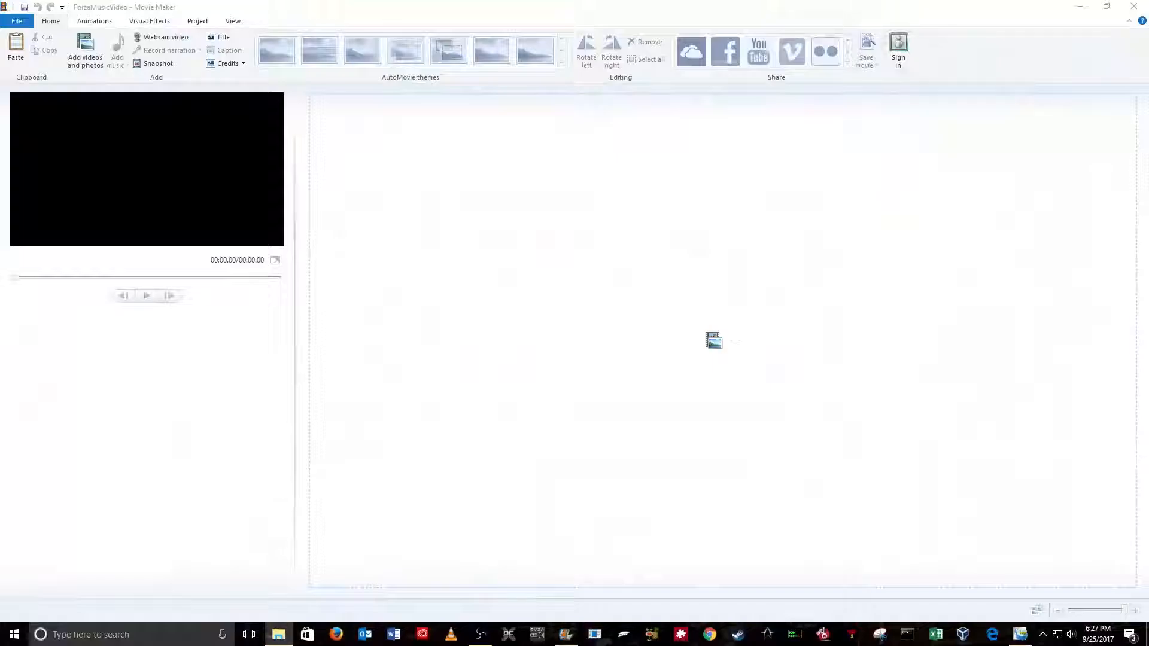
Add the Forza Motorsport 6 Apex video from the Captures folder to the project.
drag(977, 98, 839, 201)
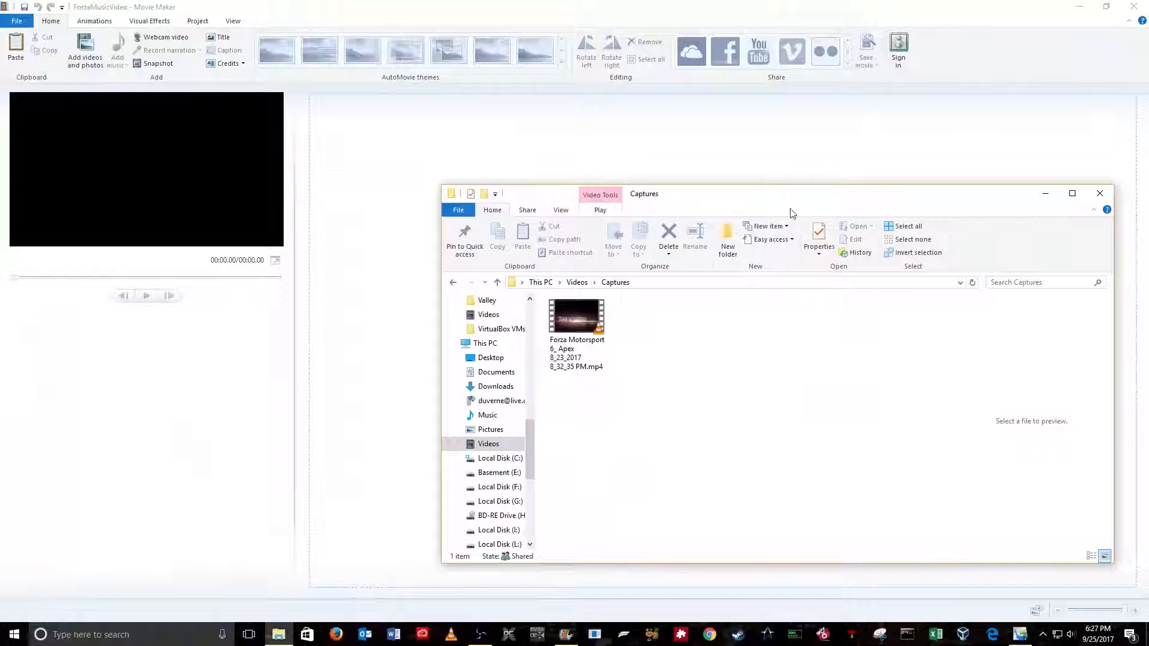
drag(796, 203, 1148, 190)
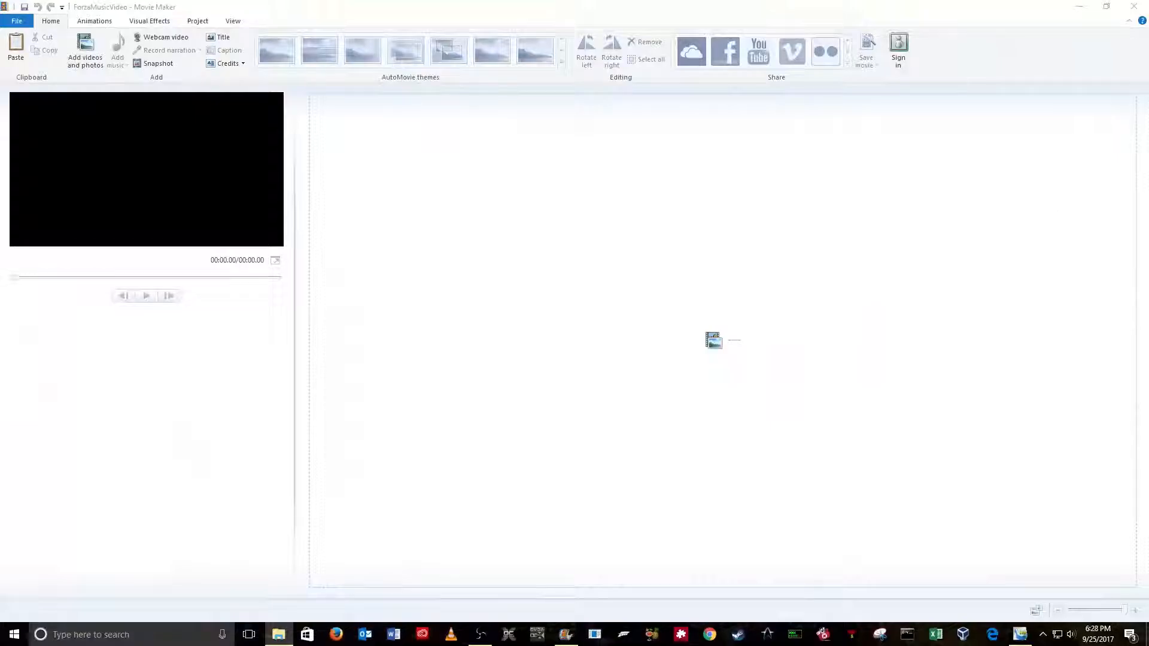
drag(1148, 146, 820, 210)
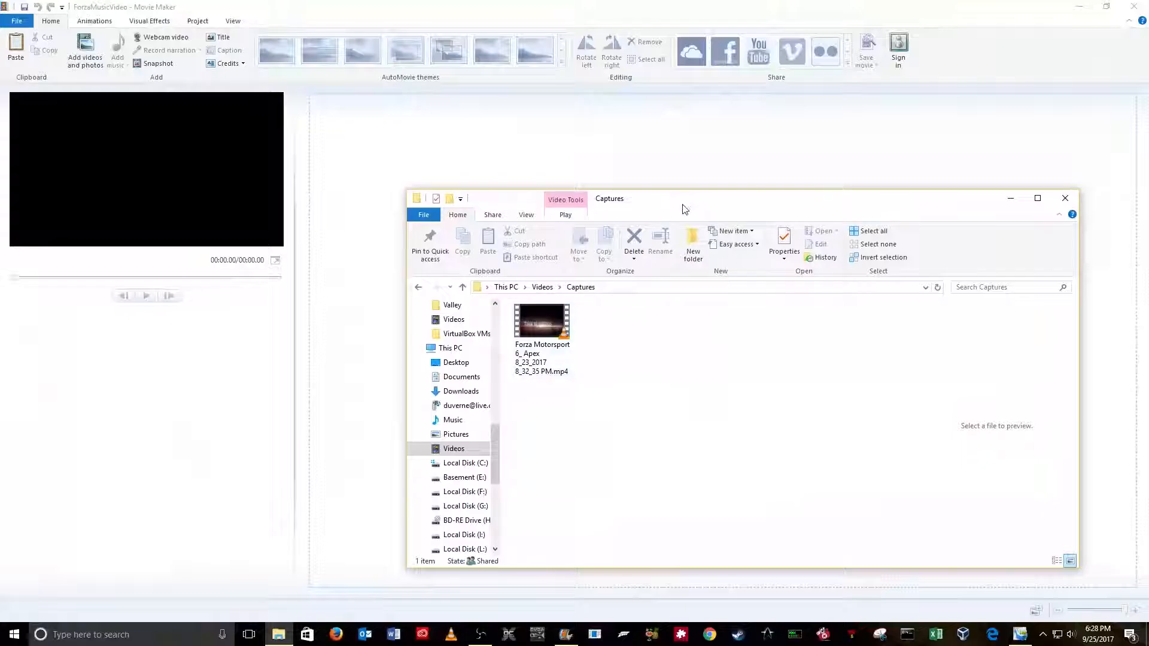
mouse_move(687, 200)
mouse_down()
mouse_move(641, 229)
mouse_move(694, 196)
mouse_up()
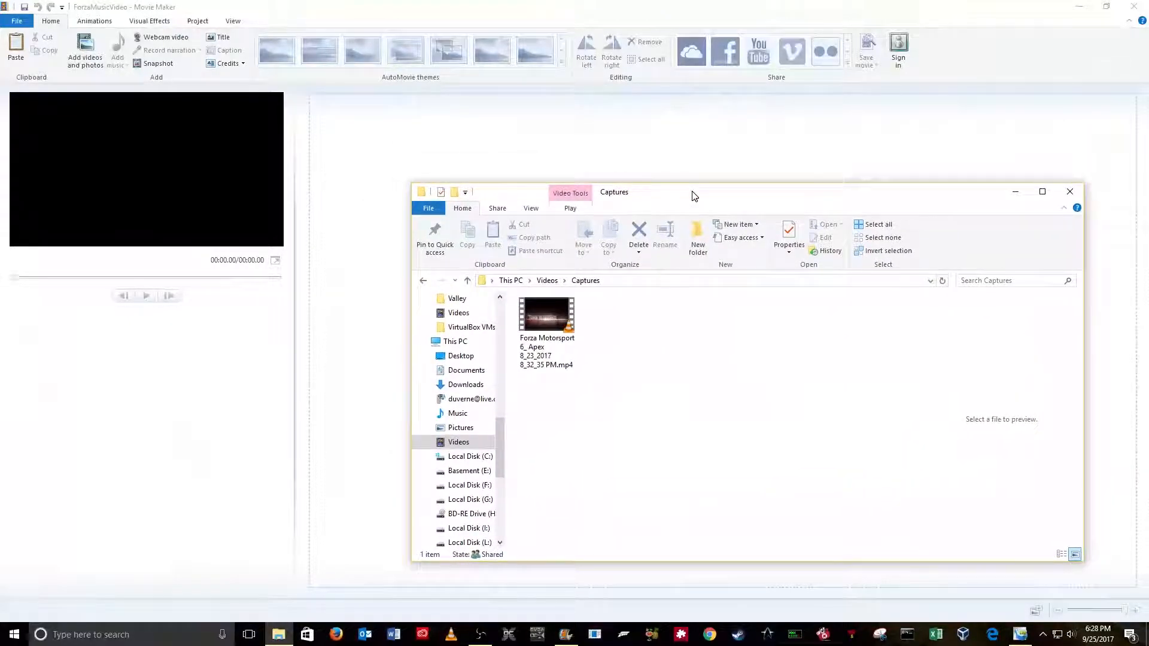
click(550, 319)
drag(550, 319, 364, 168)
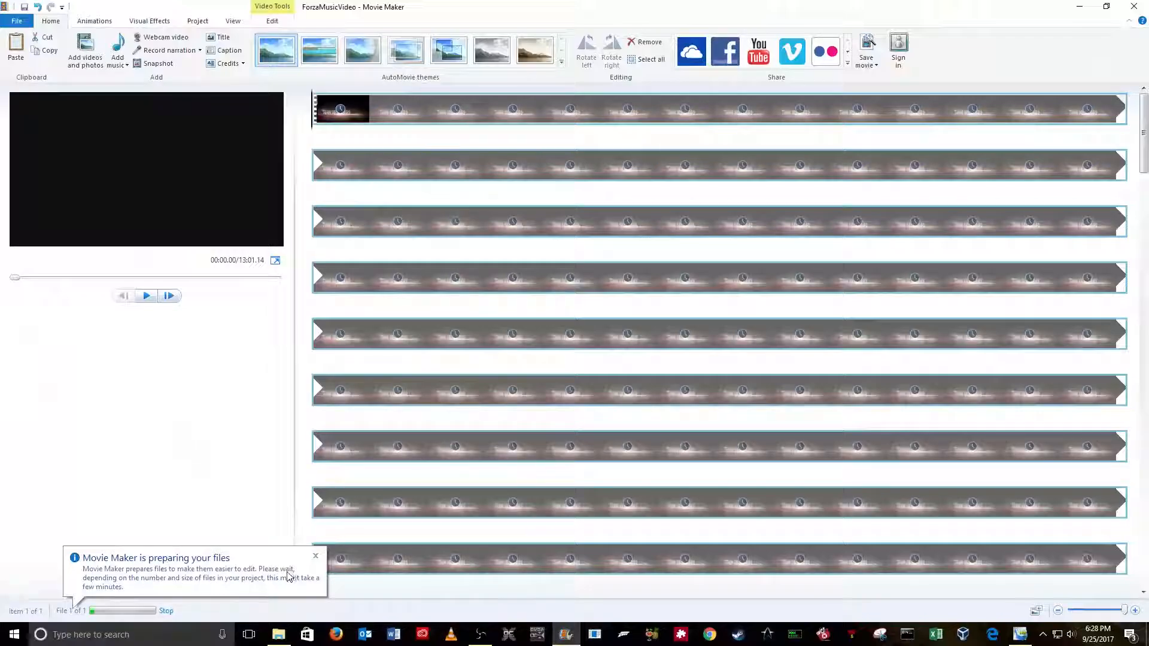
click(105, 593)
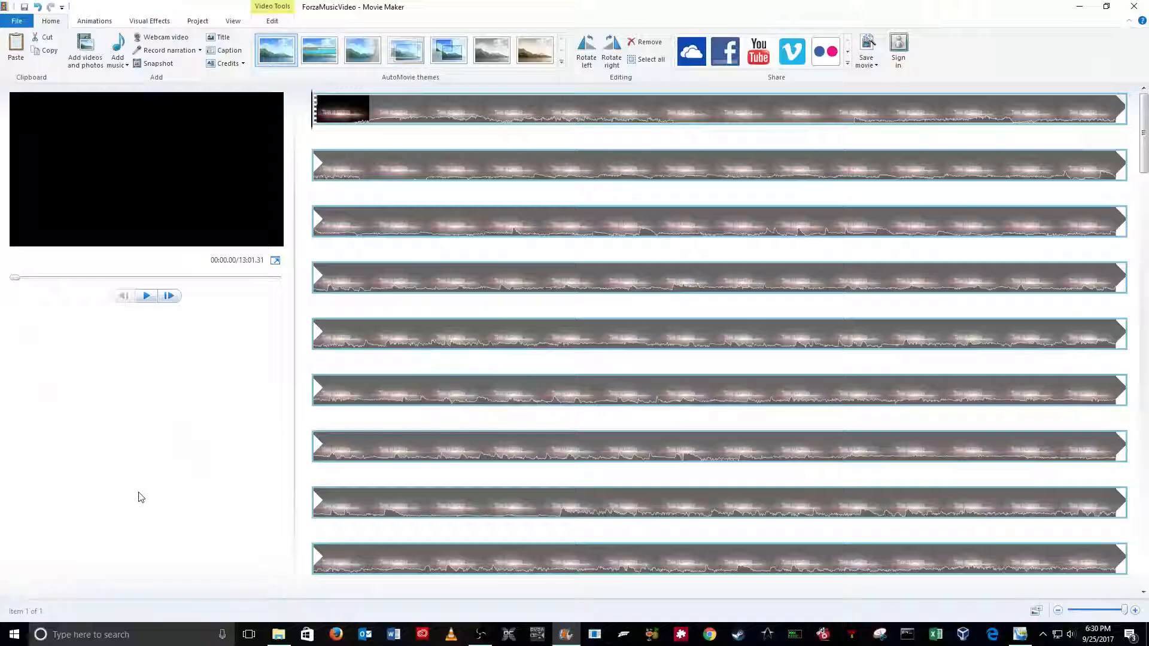
Play the imported video from the start to review its opening logos and game menus.
click(147, 297)
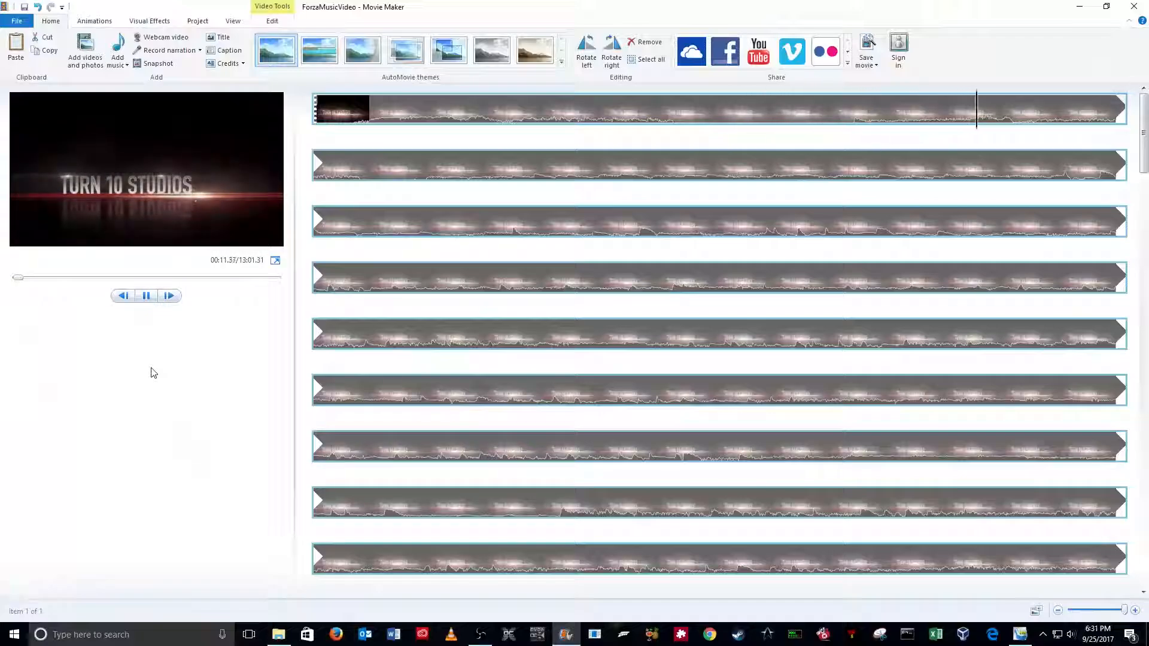
click(146, 297)
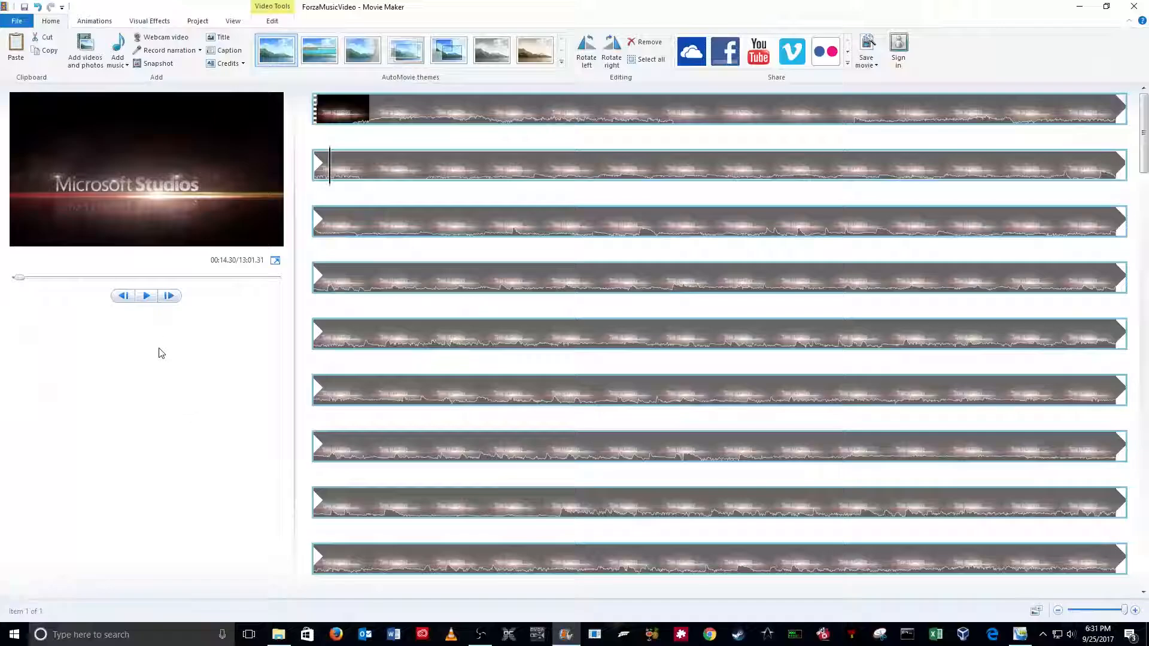
click(147, 297)
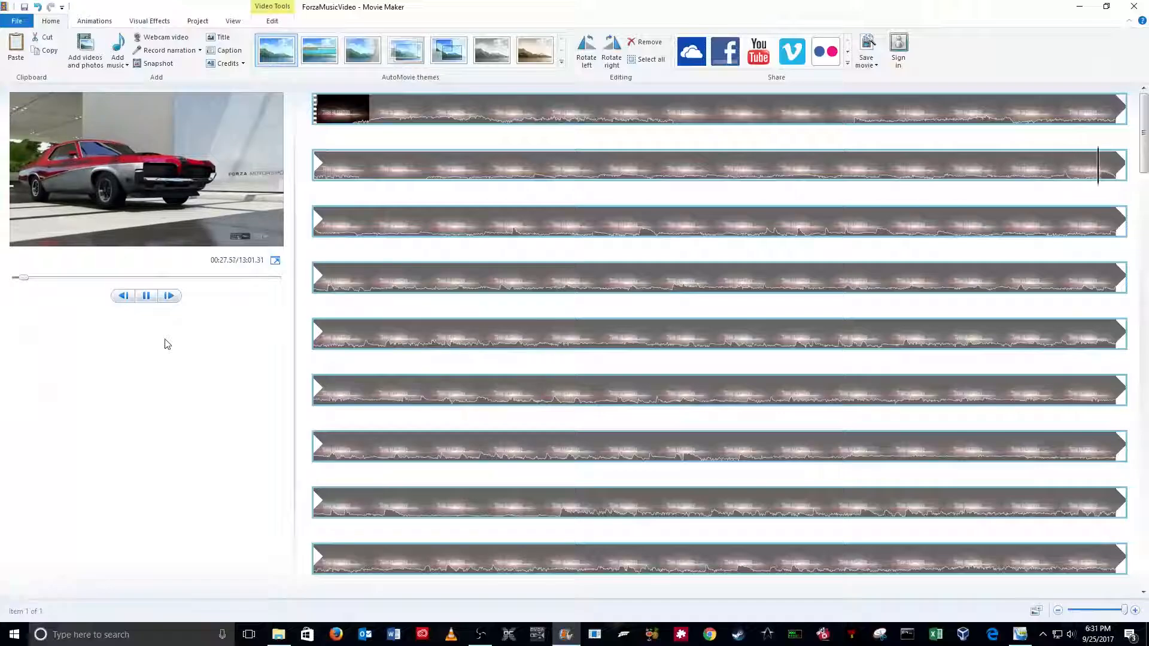
key(XF86AudioLowerVolume)
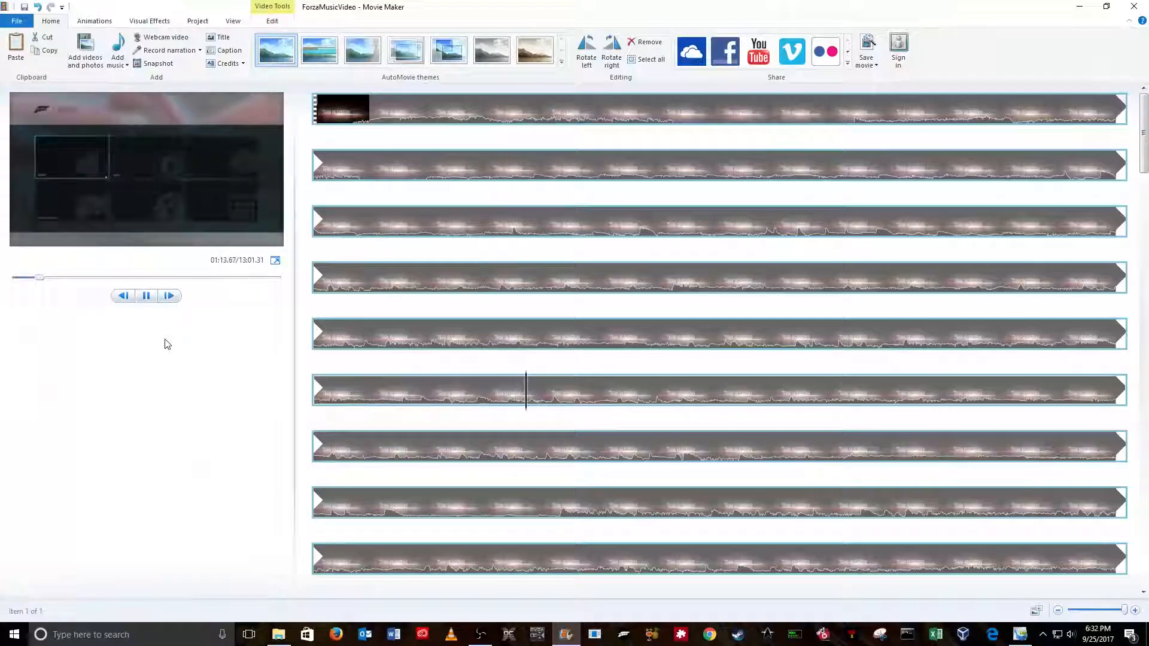
click(145, 296)
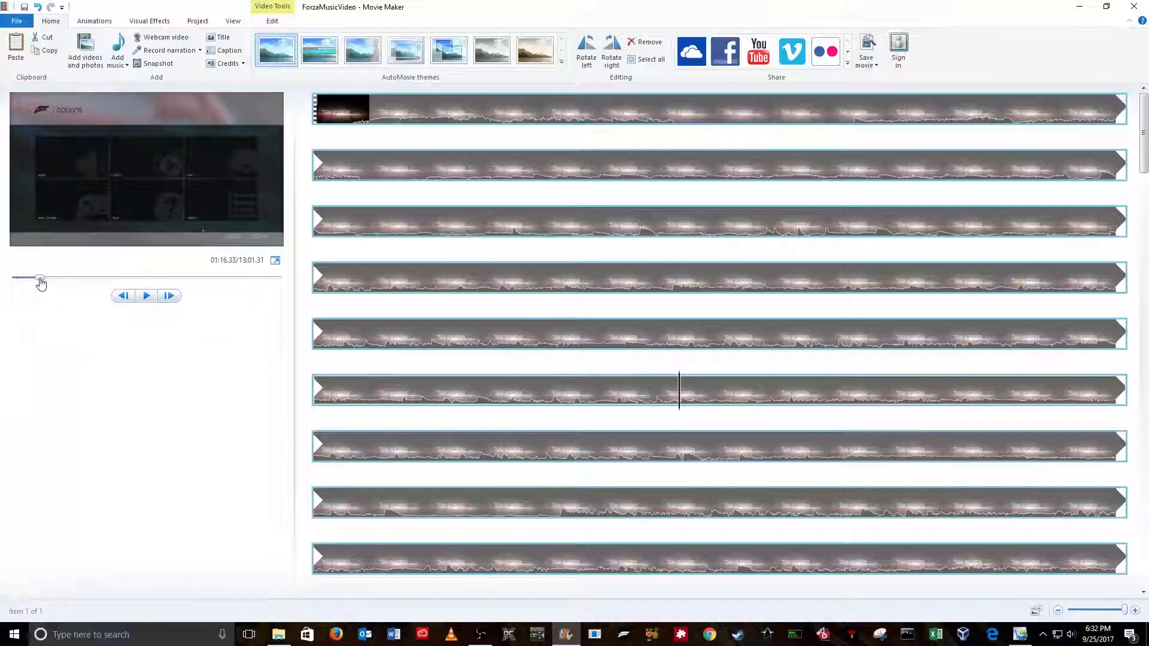
Split the video at about 02:00.73, at the Rio de Janeiro track introduction.
drag(40, 283, 46, 284)
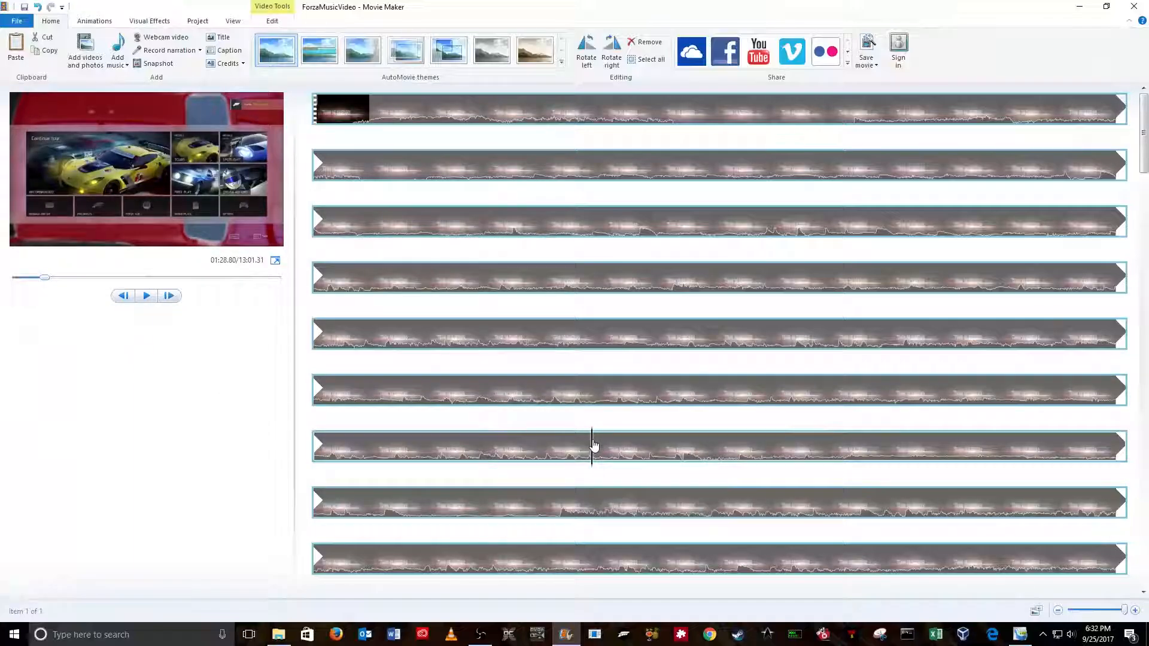
drag(593, 446, 1069, 465)
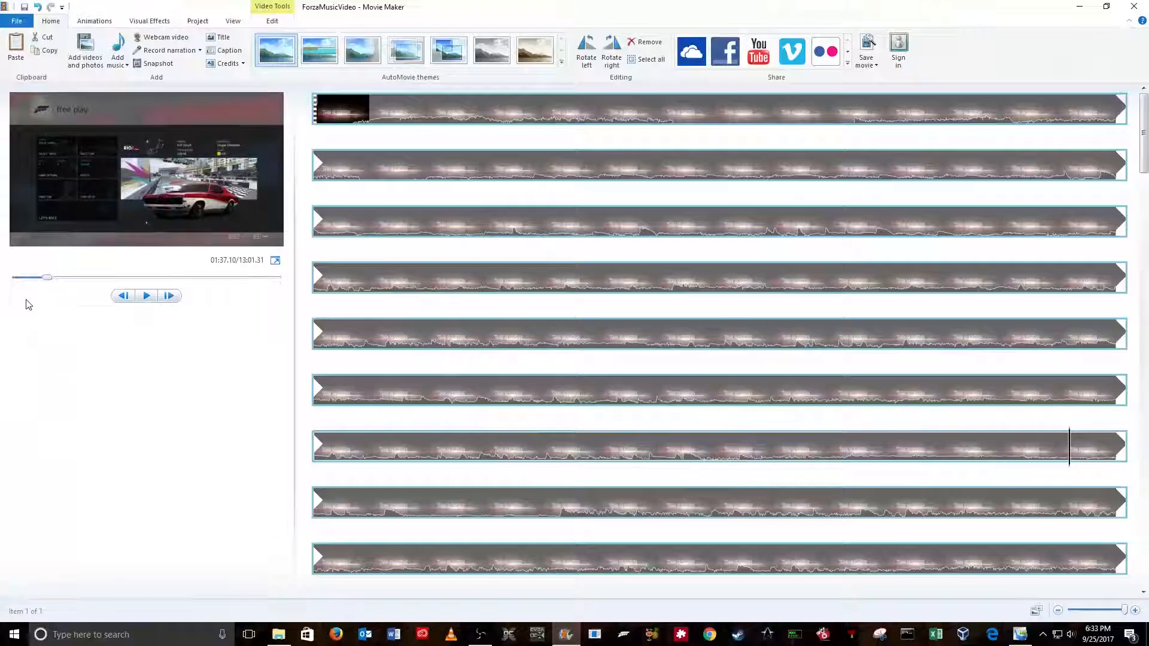
drag(47, 282, 58, 281)
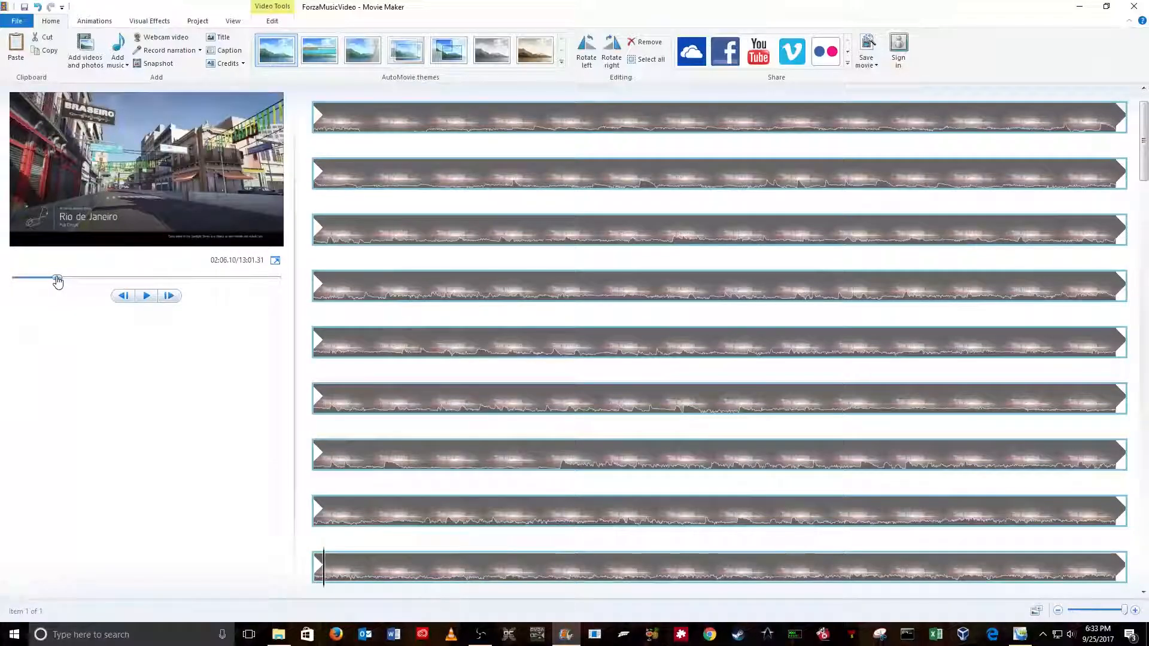
drag(58, 281, 58, 281)
drag(58, 281, 58, 281)
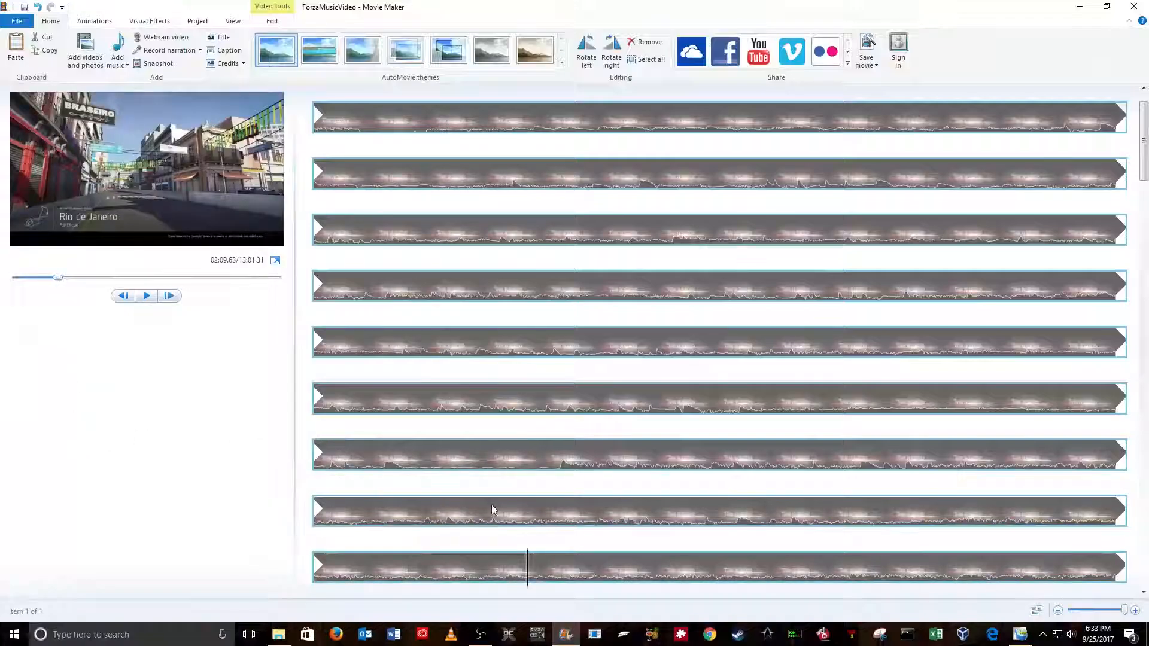
drag(527, 557, 320, 578)
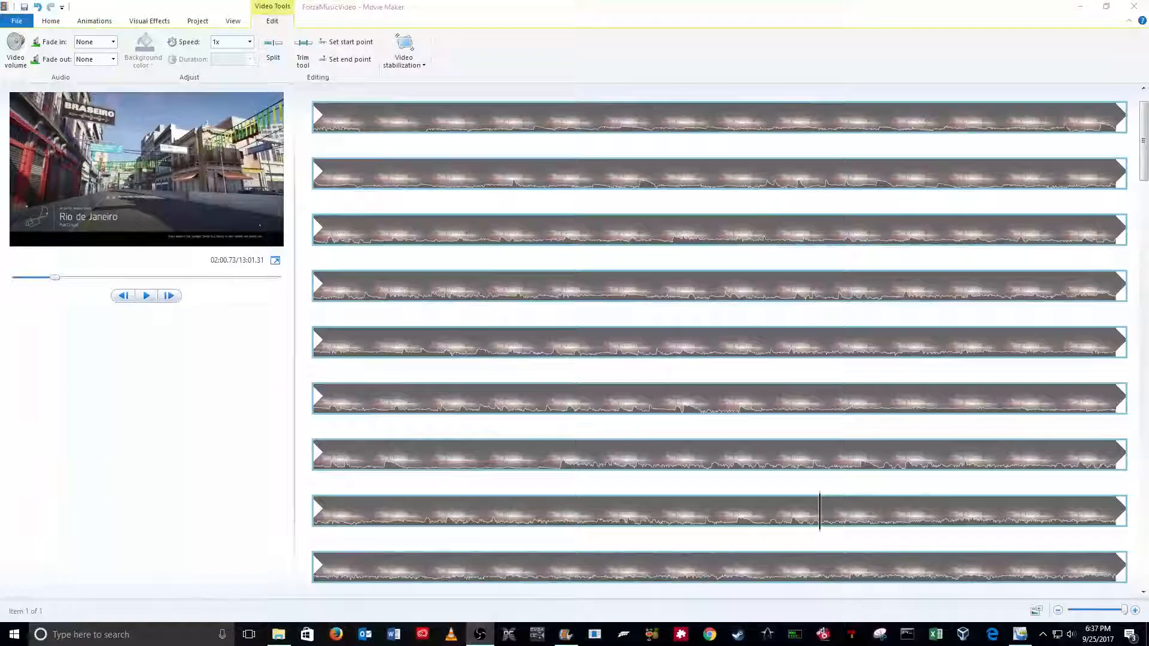
click(276, 24)
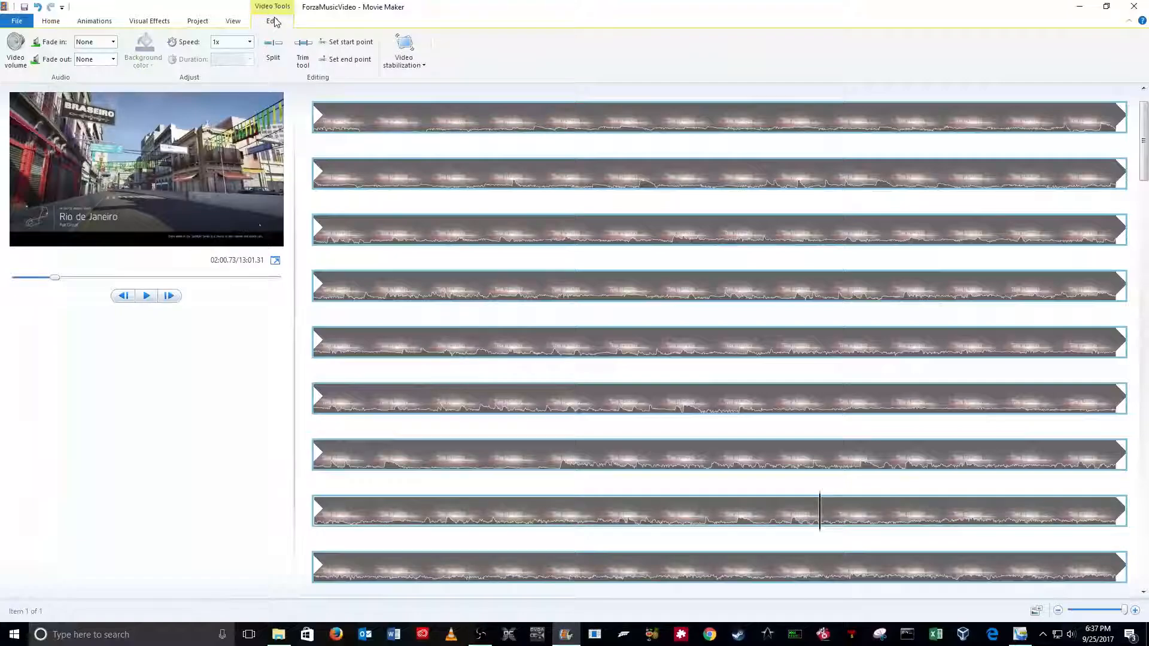
click(274, 50)
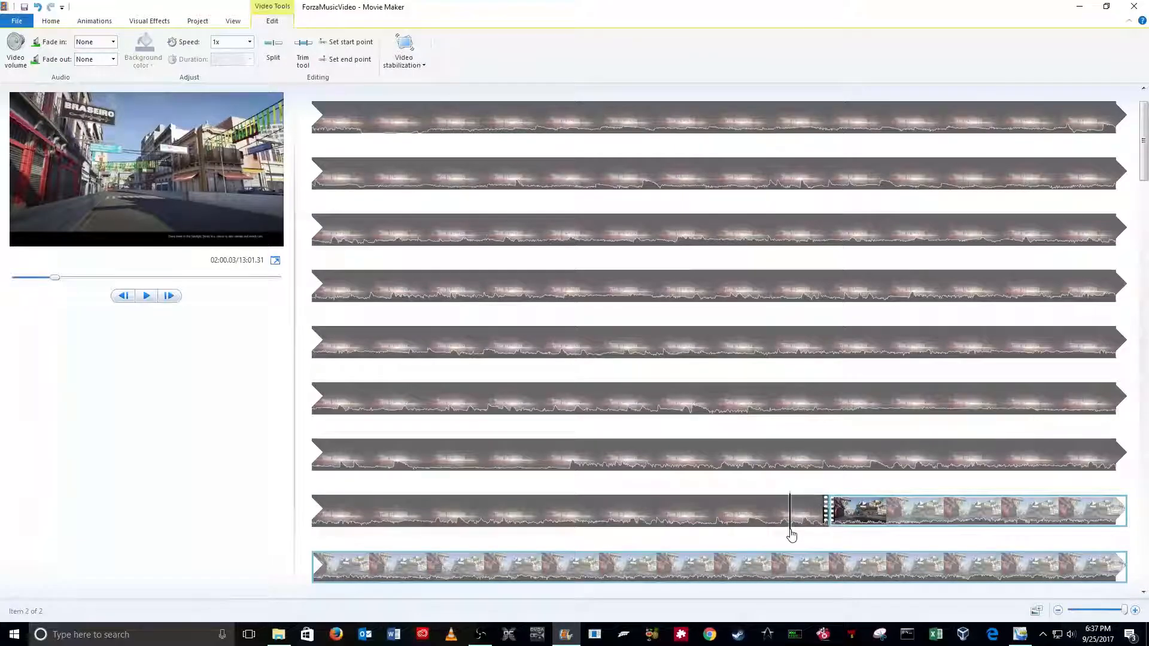
Cut out the footage from about 01:53.27 up to the Rio de Janeiro split and save the project.
click(848, 539)
drag(849, 538, 401, 538)
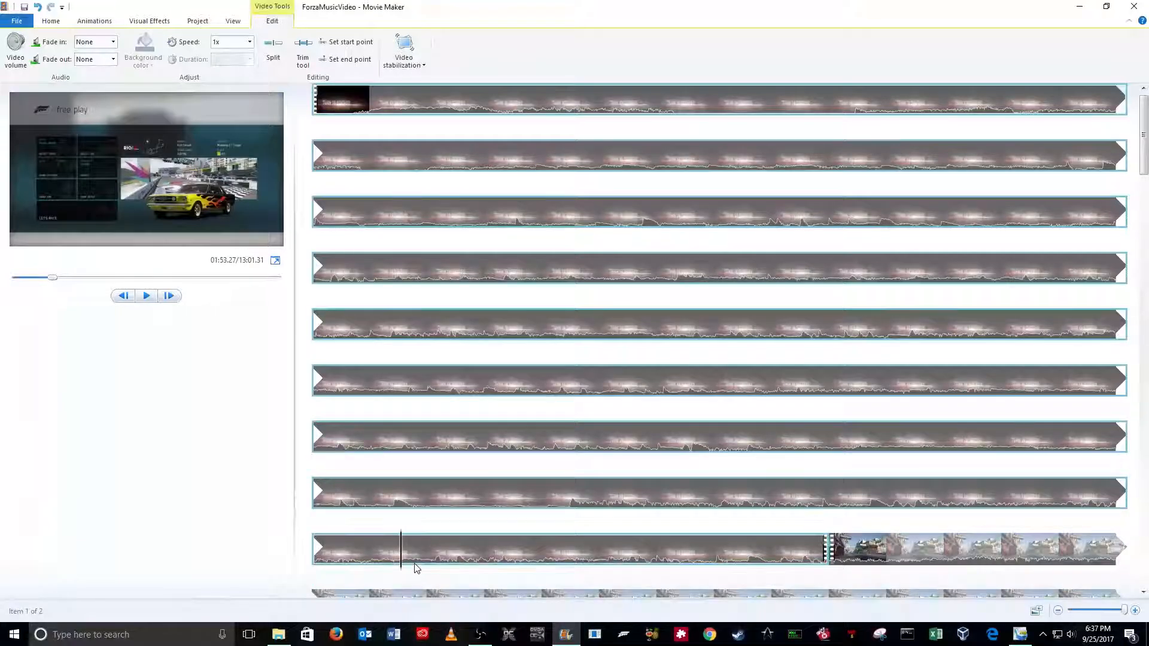
click(273, 50)
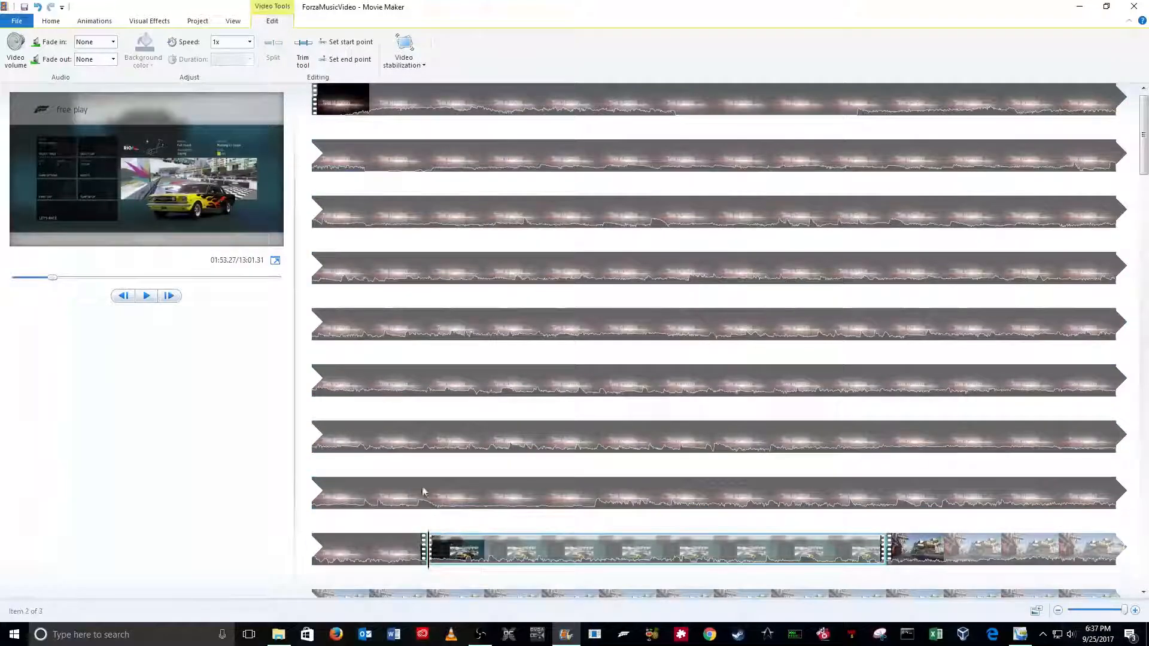
click(620, 547)
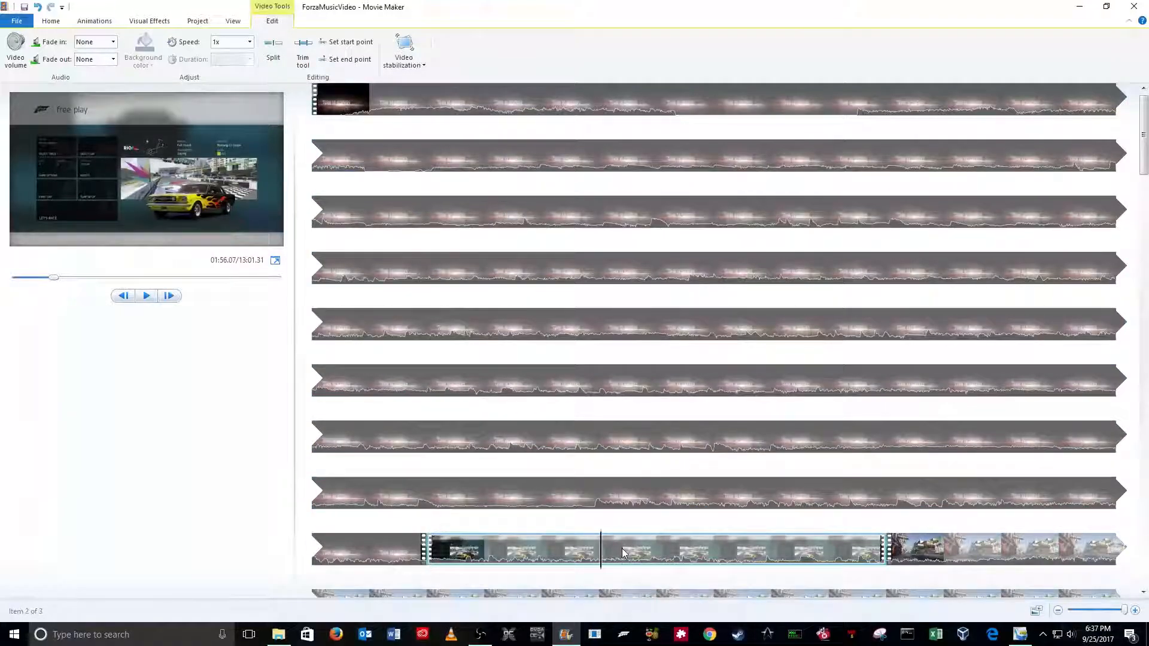
right_click(645, 556)
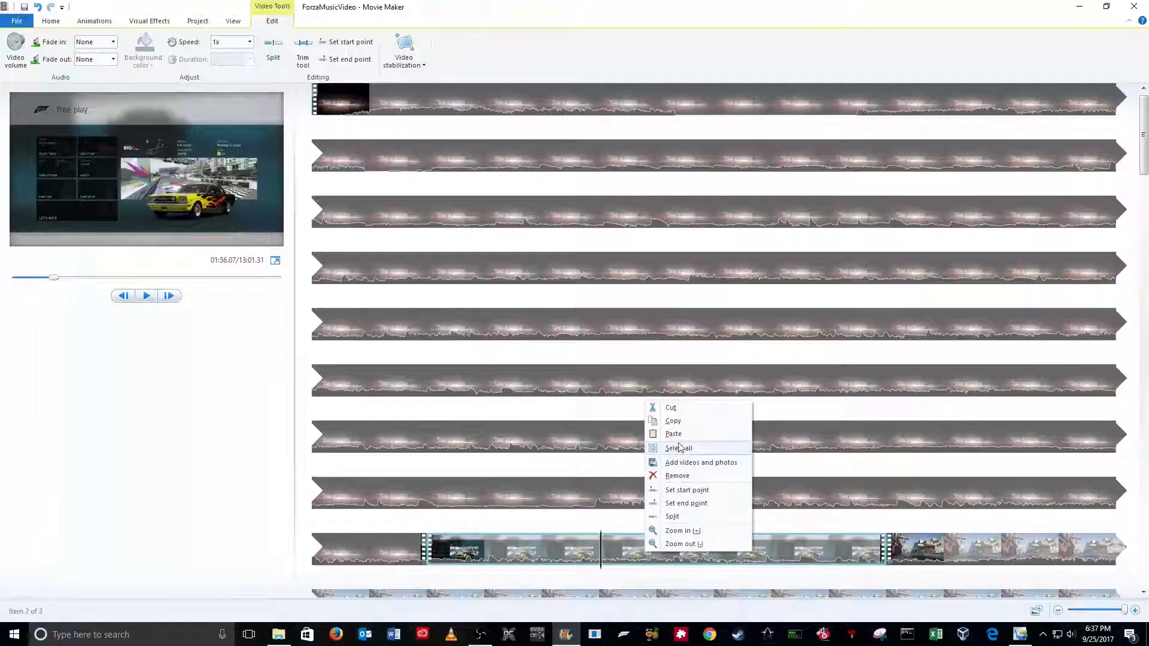
click(676, 477)
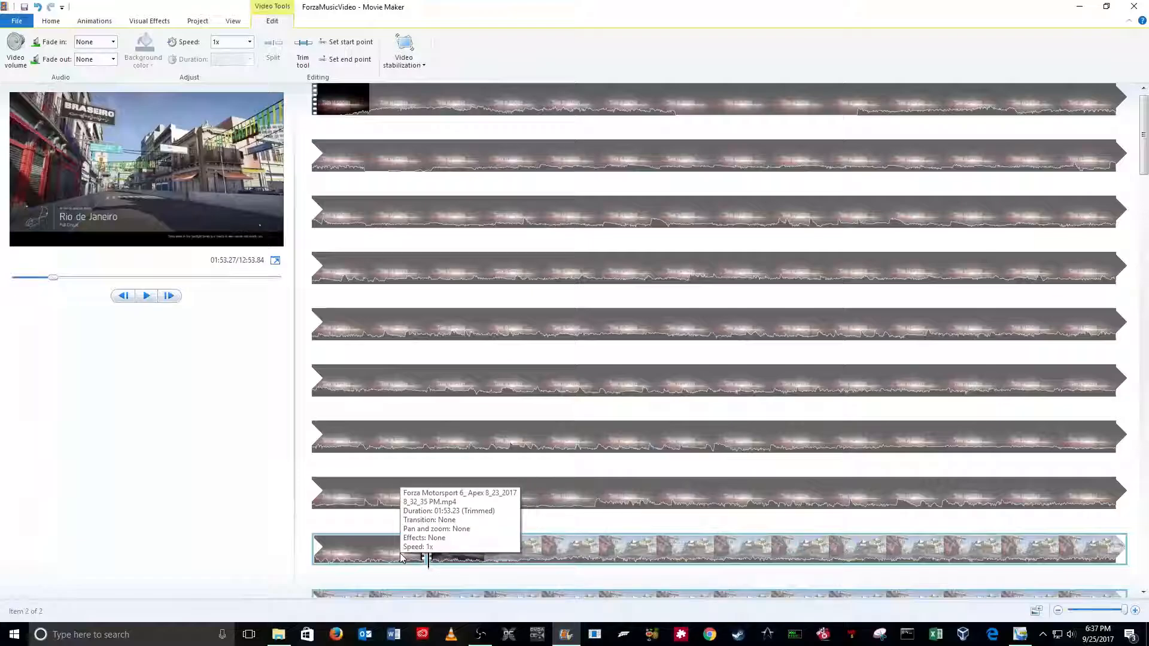
click(24, 8)
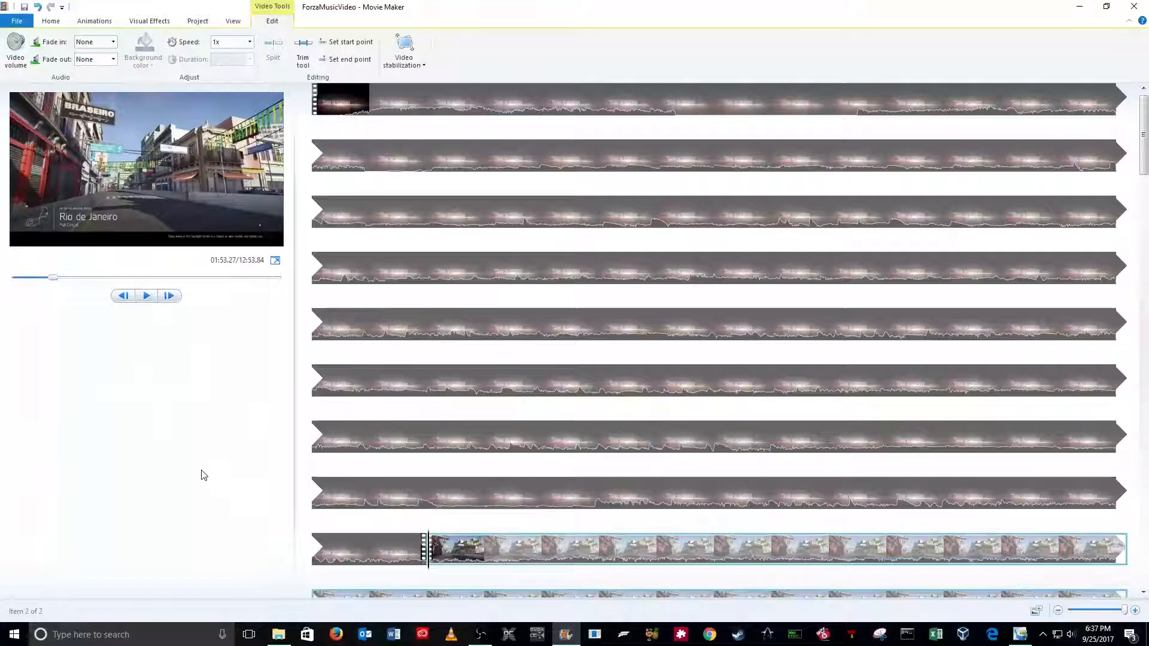
Remove the remaining menu footage before the Rio de Janeiro clip and play the trimmed movie from the start.
click(382, 546)
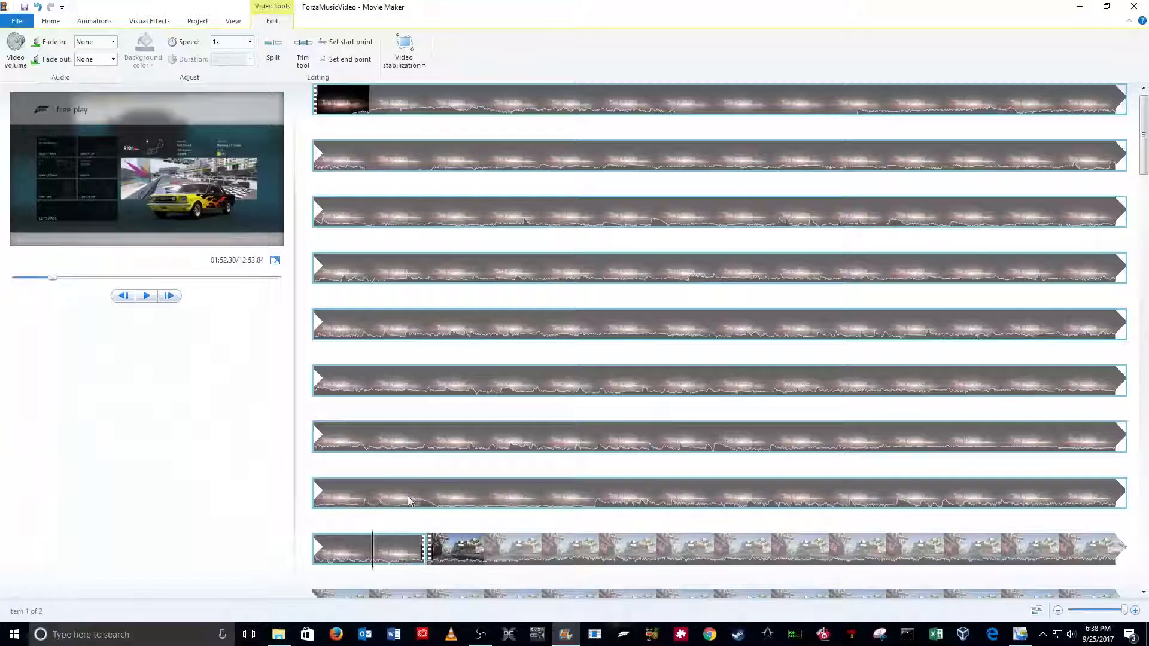
click(518, 492)
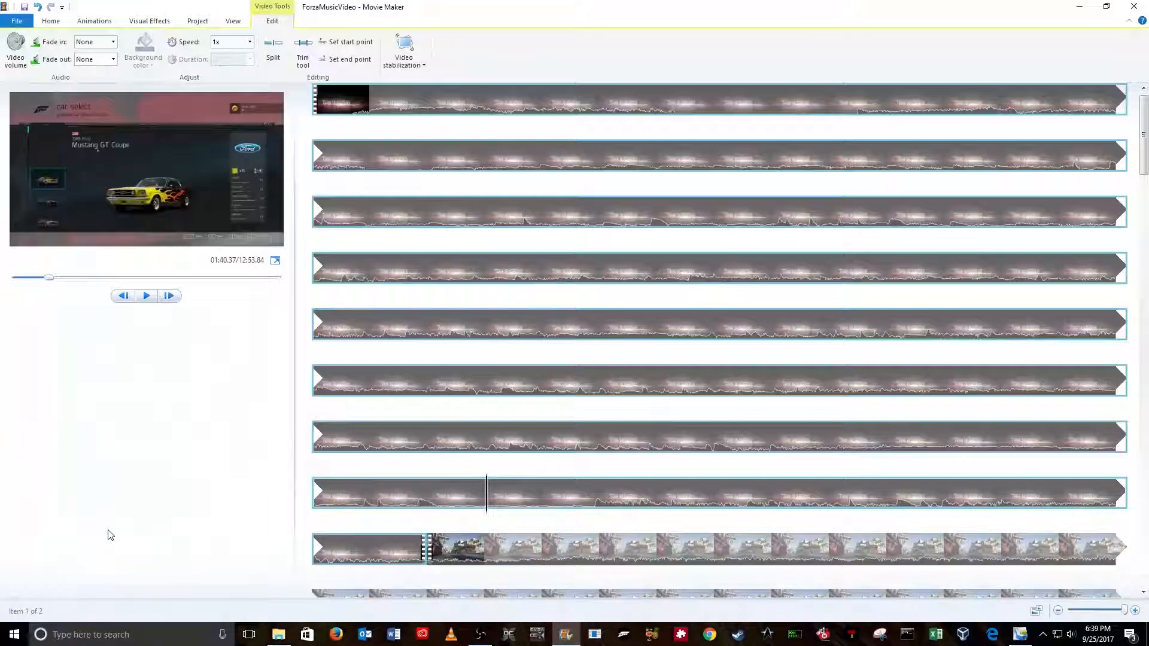
right_click(354, 556)
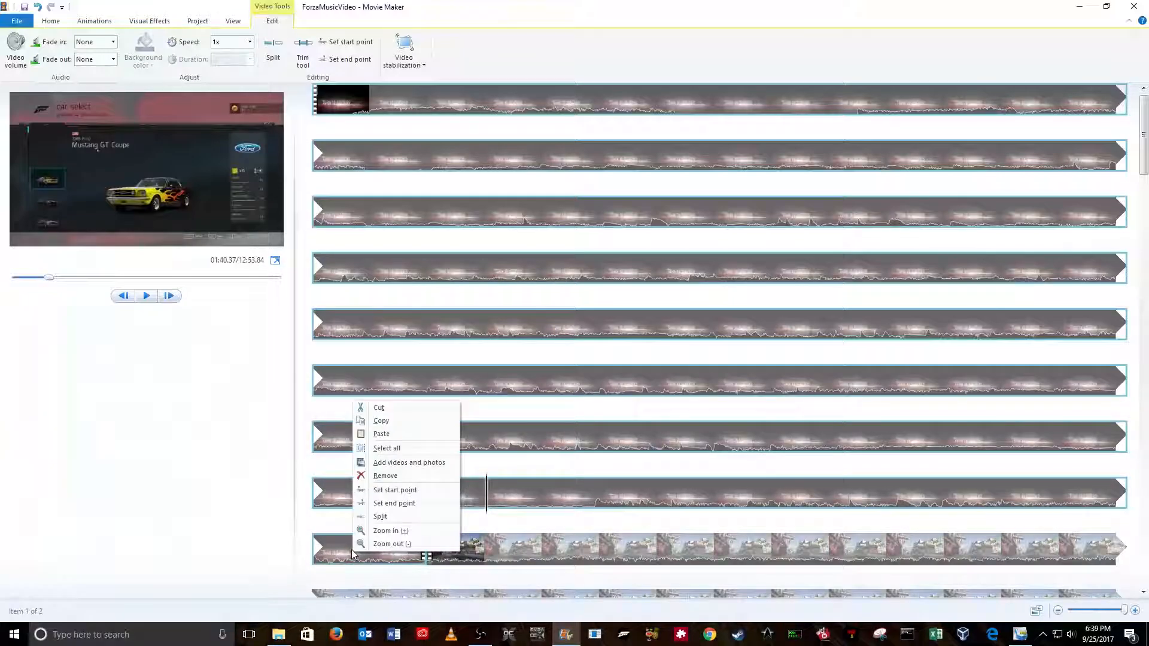
click(383, 475)
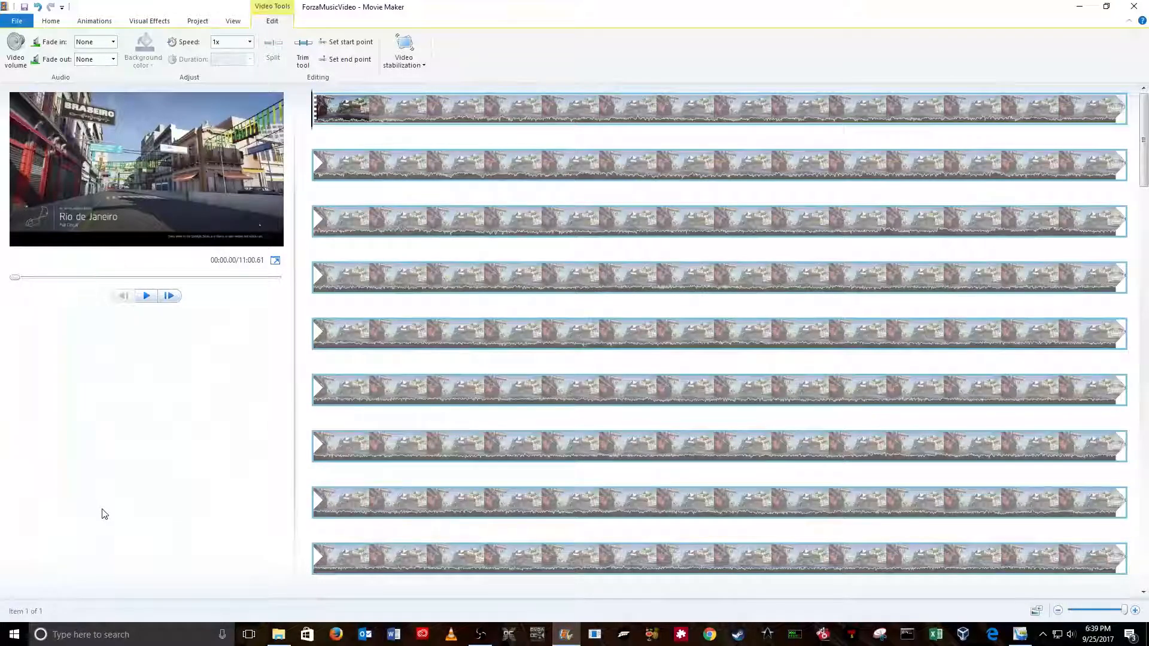
click(146, 297)
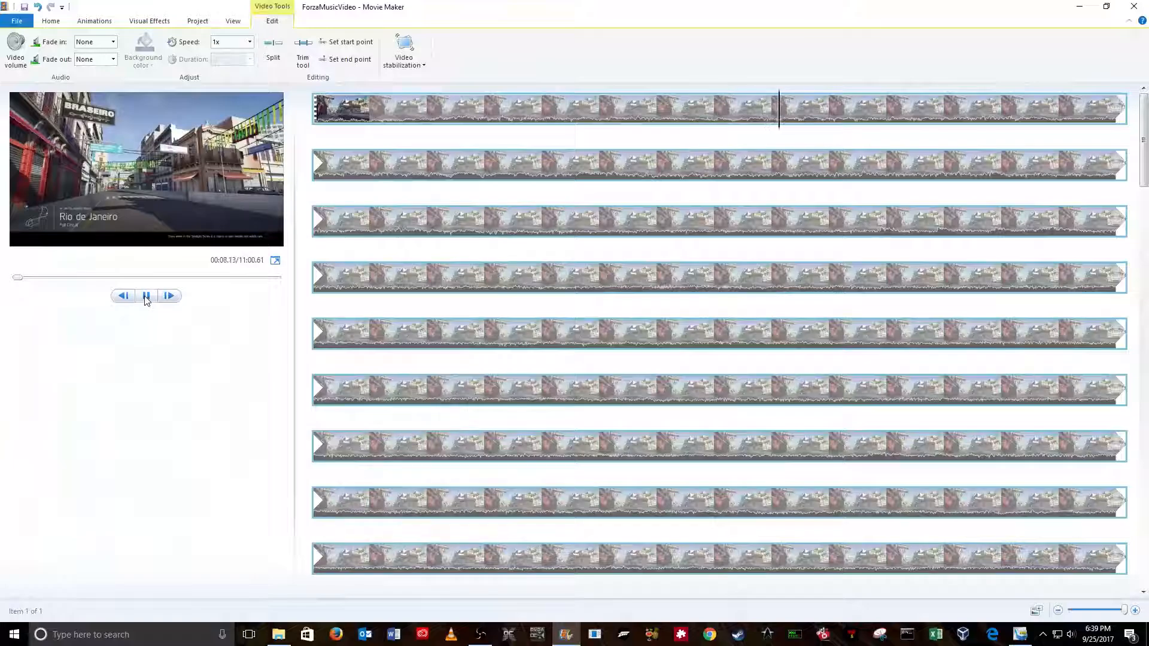
Replay the trimmed movie from the start to review the Rio de Janeiro loading footage, adjusting the playback volume.
click(146, 296)
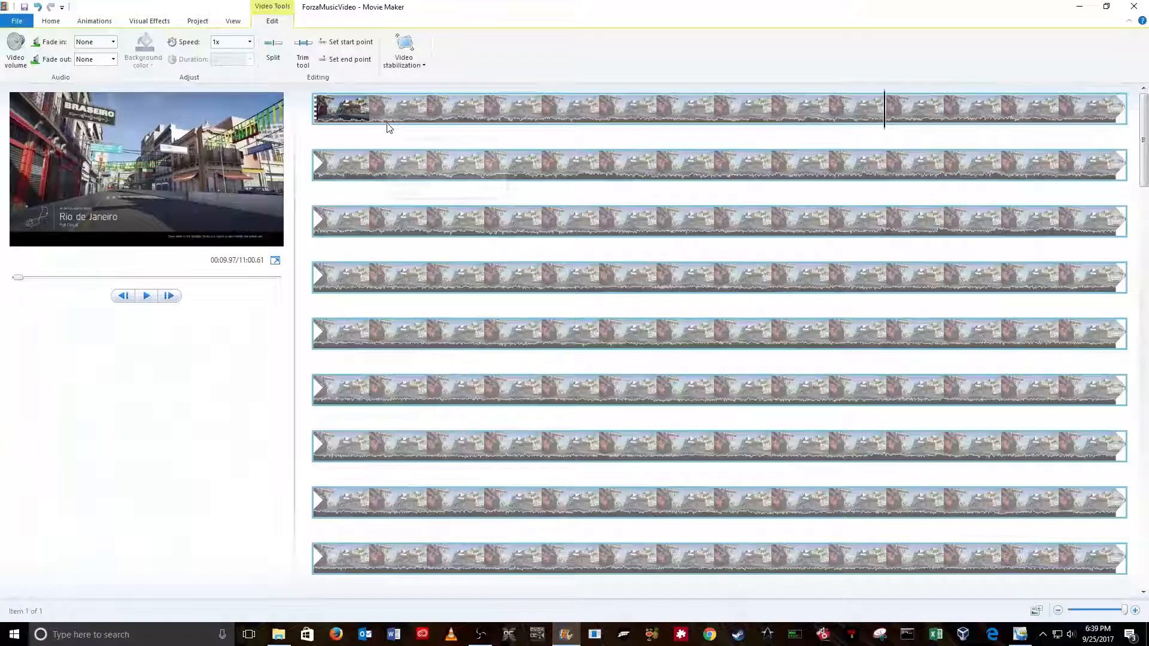
drag(885, 103, 413, 113)
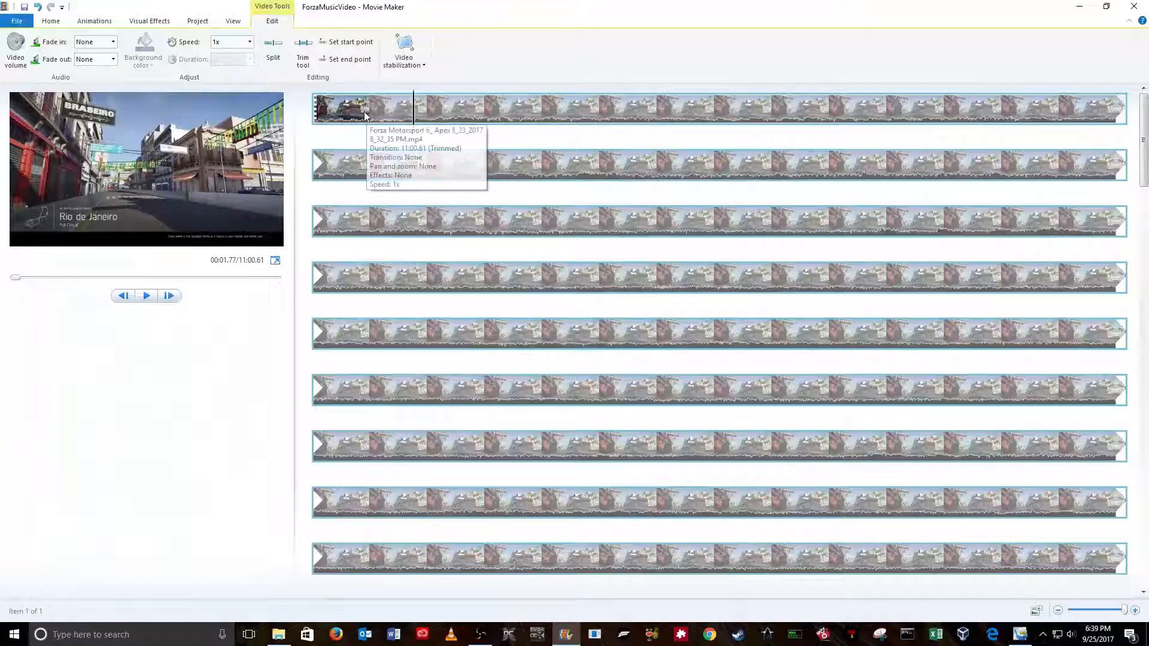
key(Home)
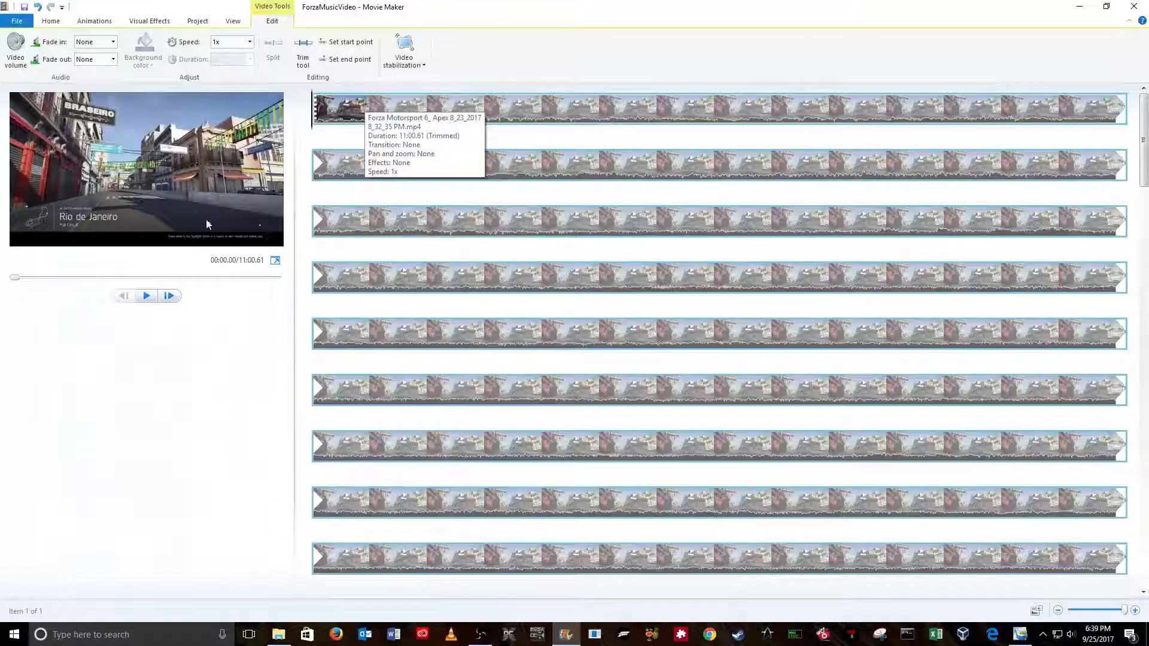
click(145, 298)
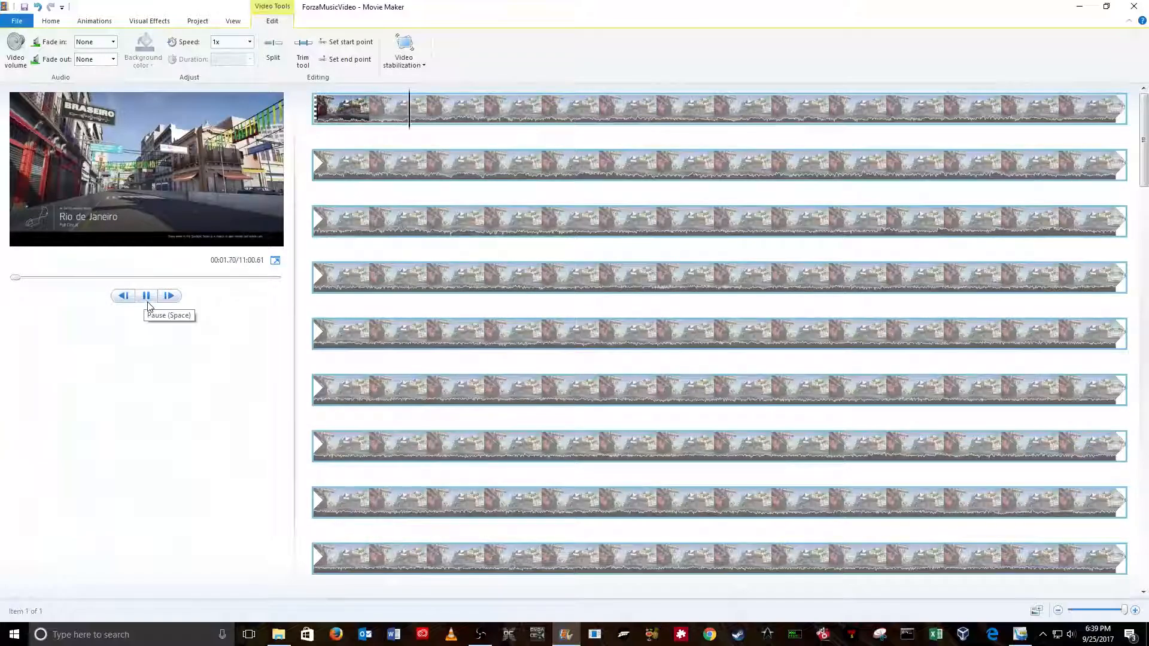
key(XF86AudioLowerVolume)
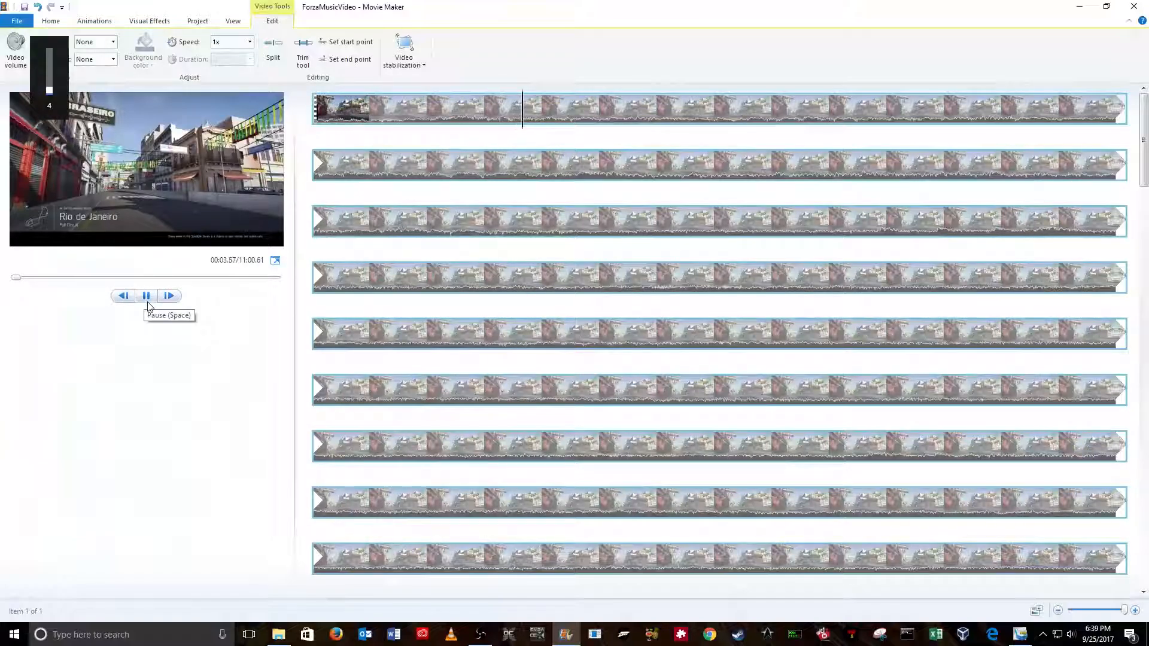
key(XF86AudioRaiseVolume)
key(XF86AudioRaiseVolume)
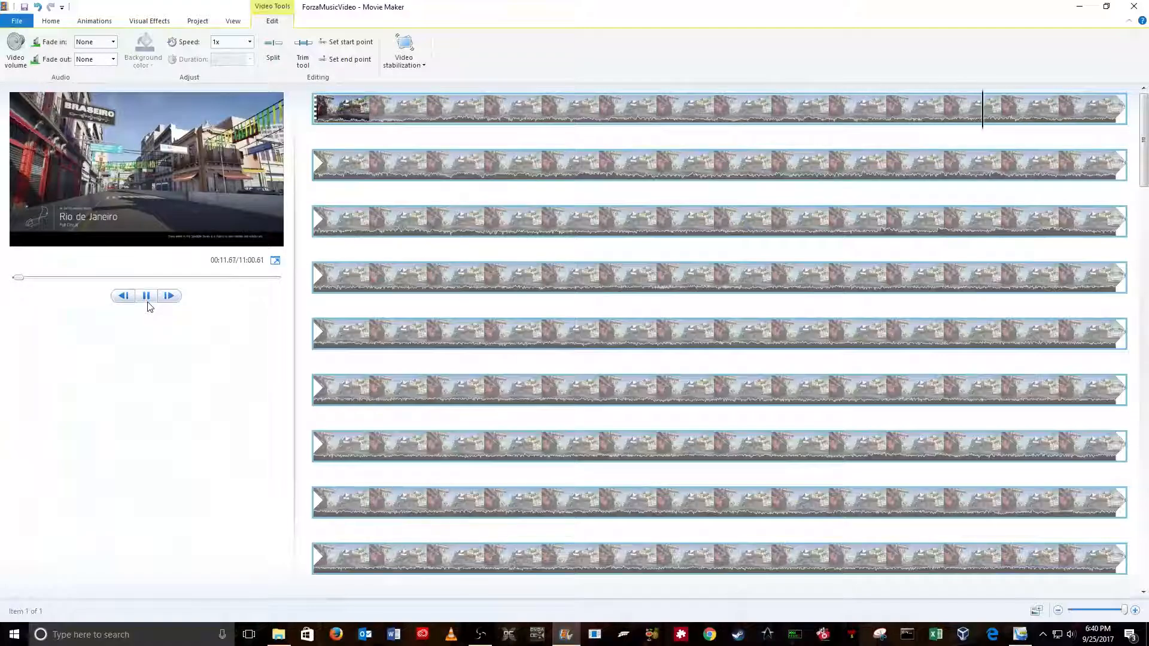
key(XF86AudioLowerVolume)
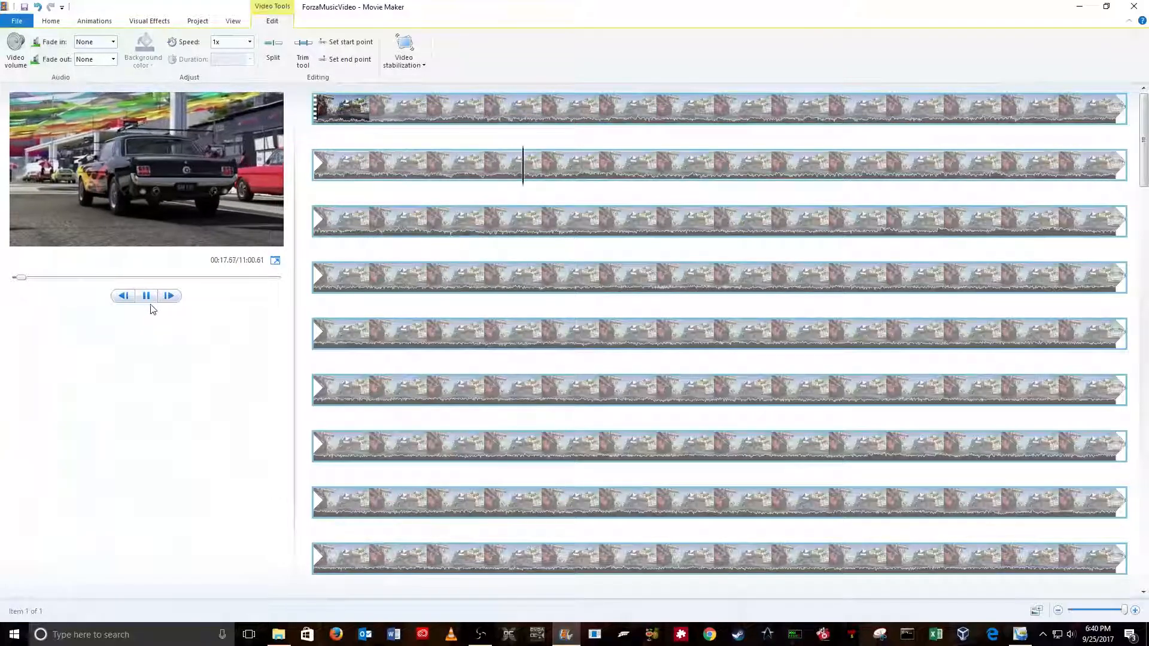
click(151, 297)
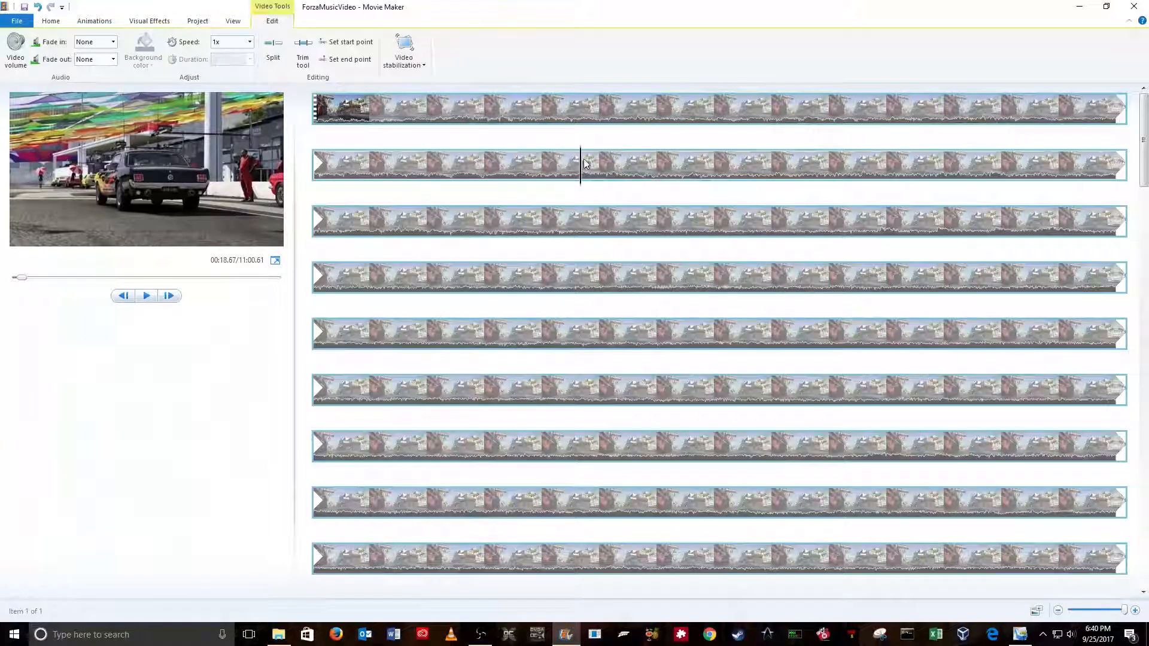
Split the video at about 00:14.37, remove the Rio de Janeiro loading footage before the split, and save the project.
drag(582, 160, 334, 186)
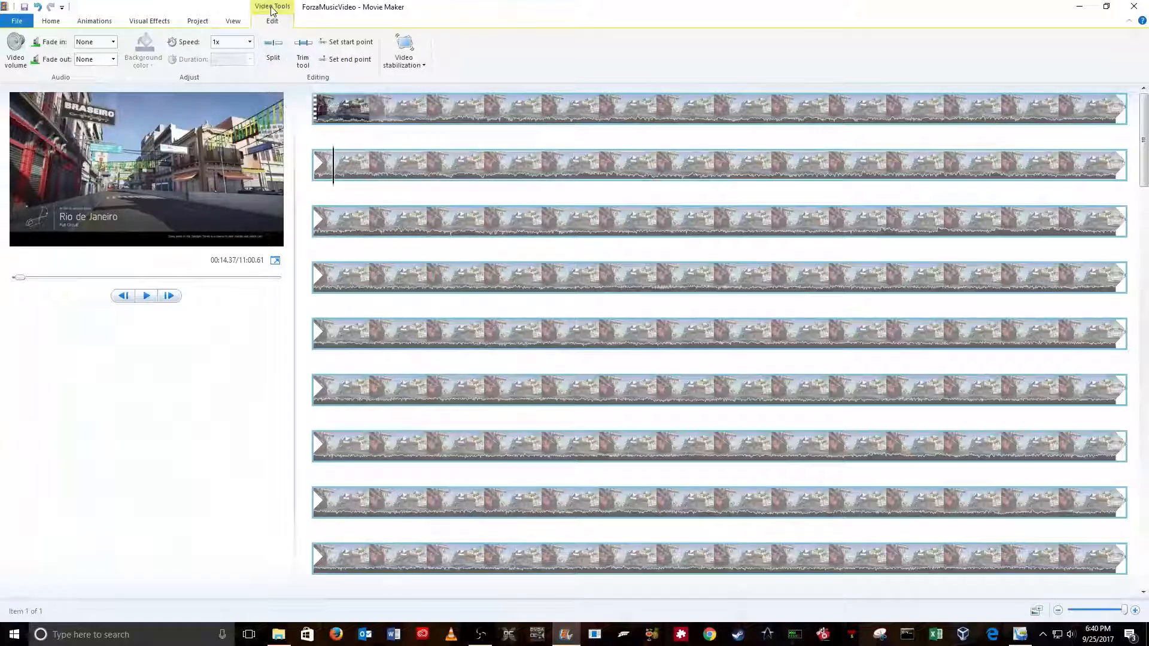
click(272, 48)
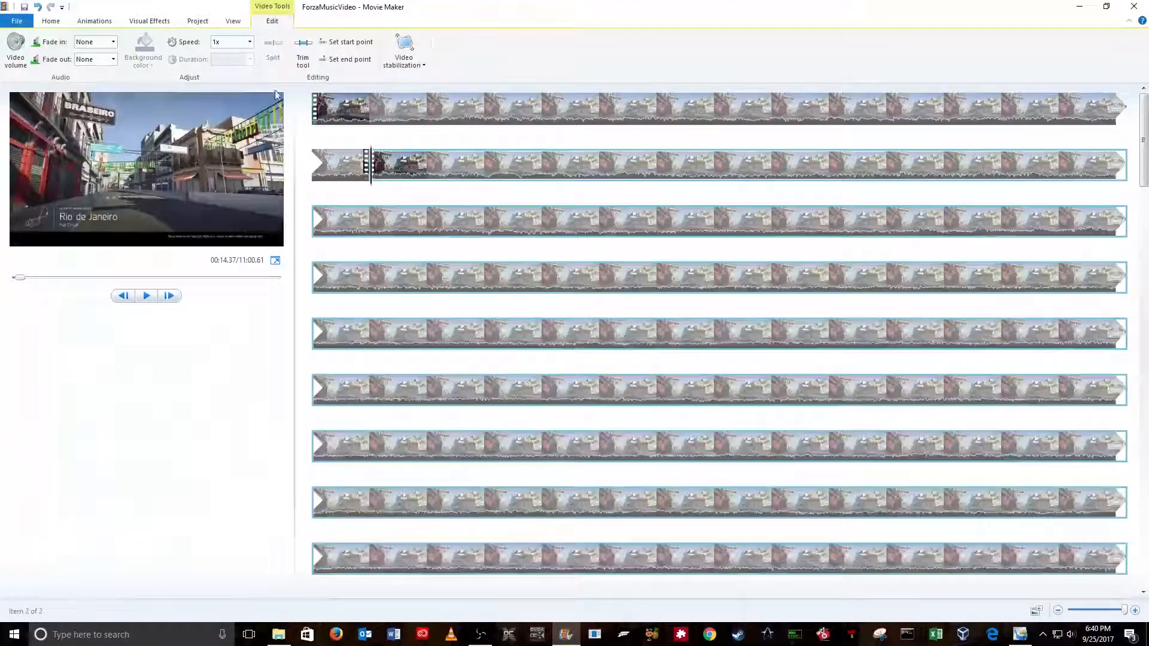
right_click(349, 172)
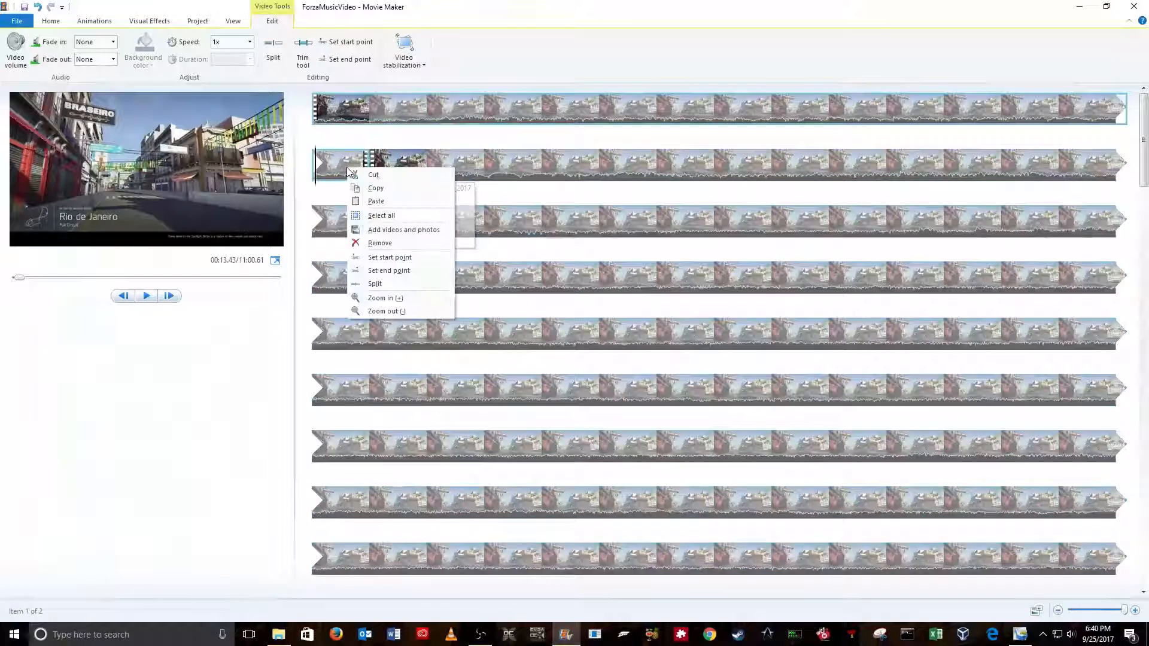
click(374, 242)
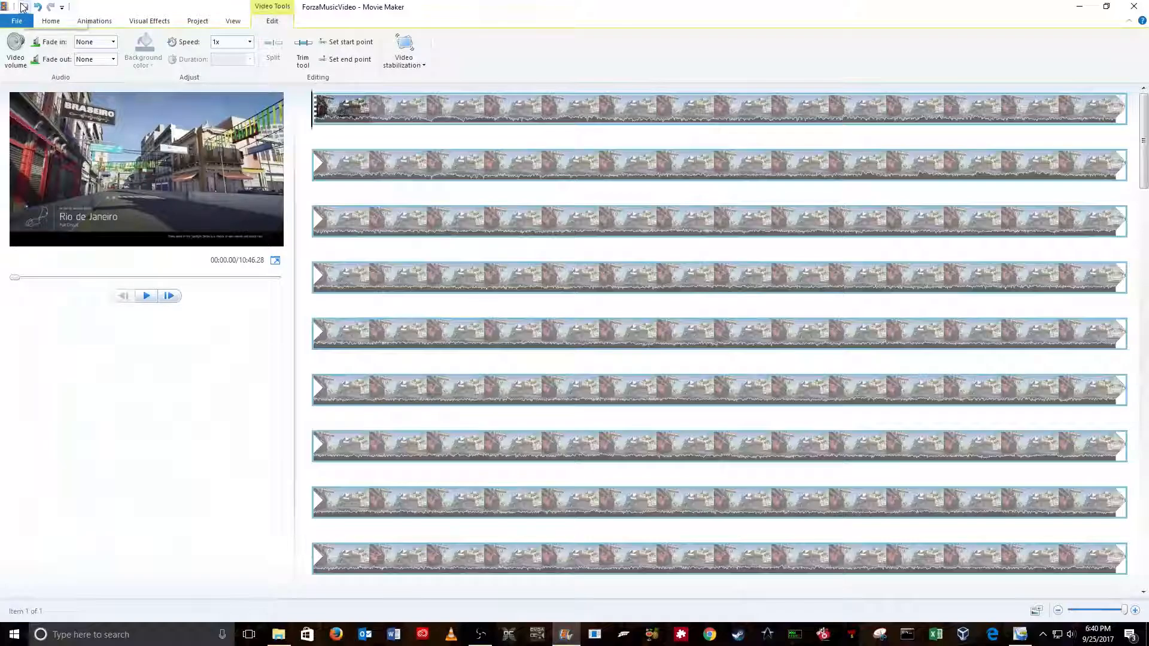
click(23, 7)
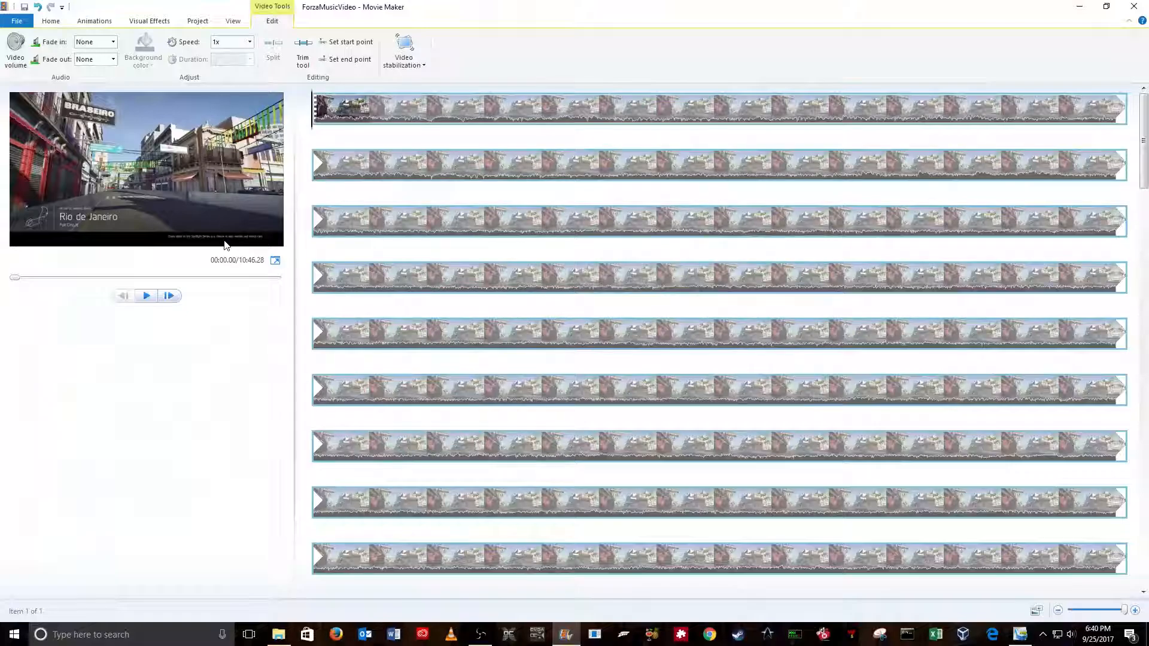
Play the shortened movie from the start and split it at about 00:32.10, just after the race begins.
click(147, 297)
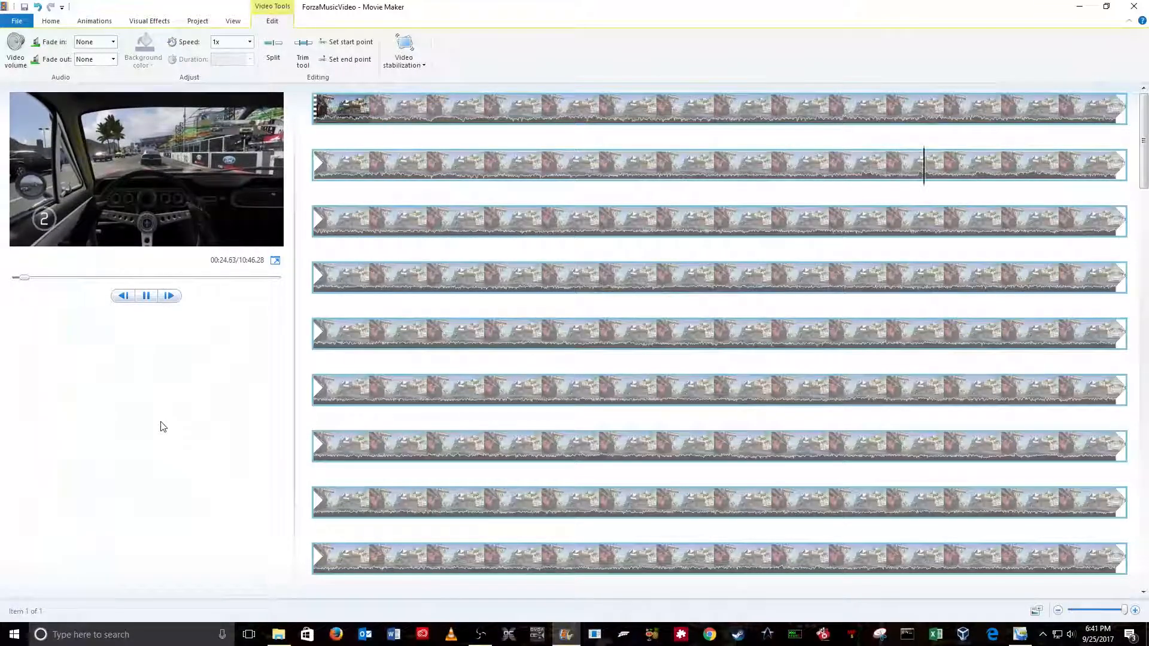
key(XF86AudioLowerVolume)
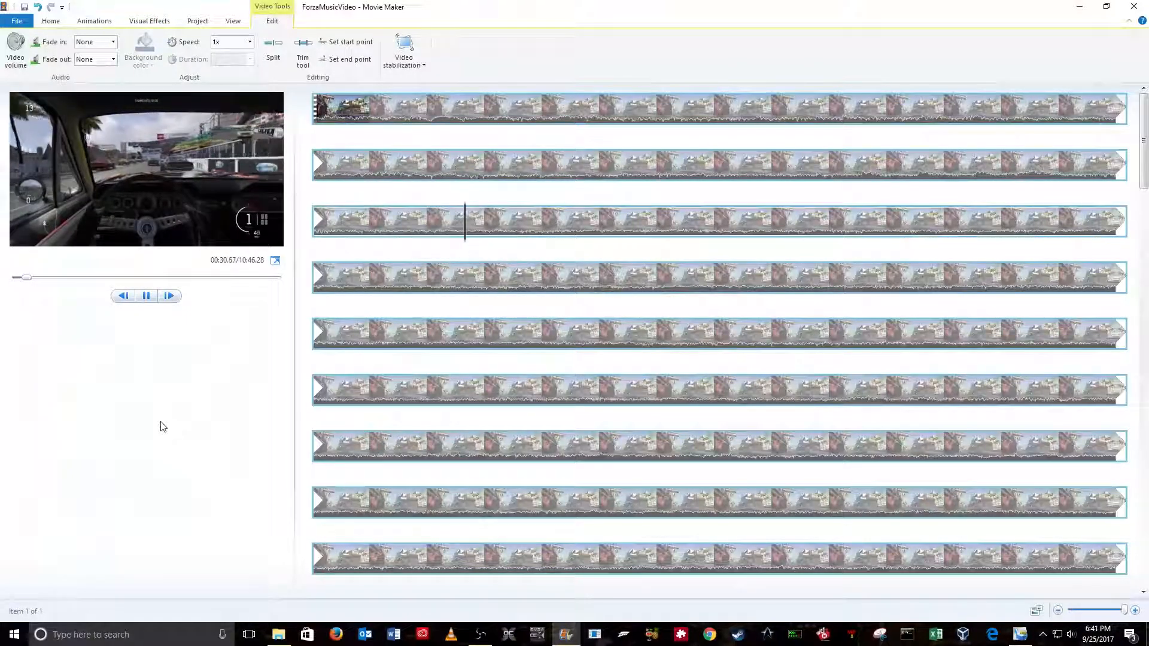
click(146, 295)
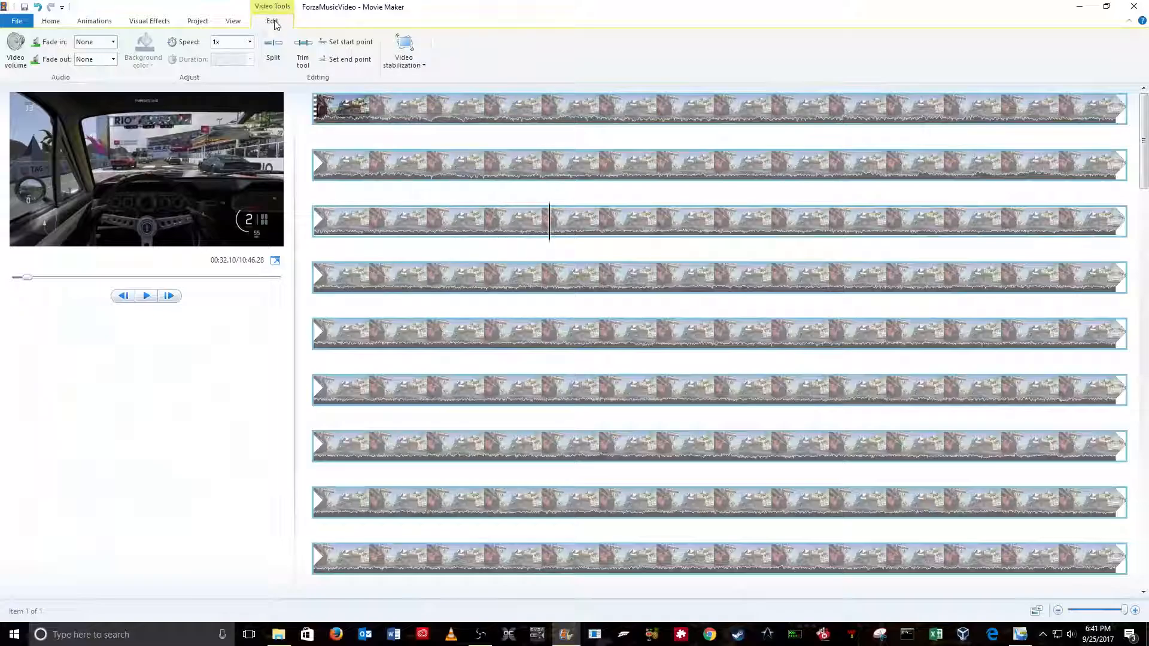
click(272, 53)
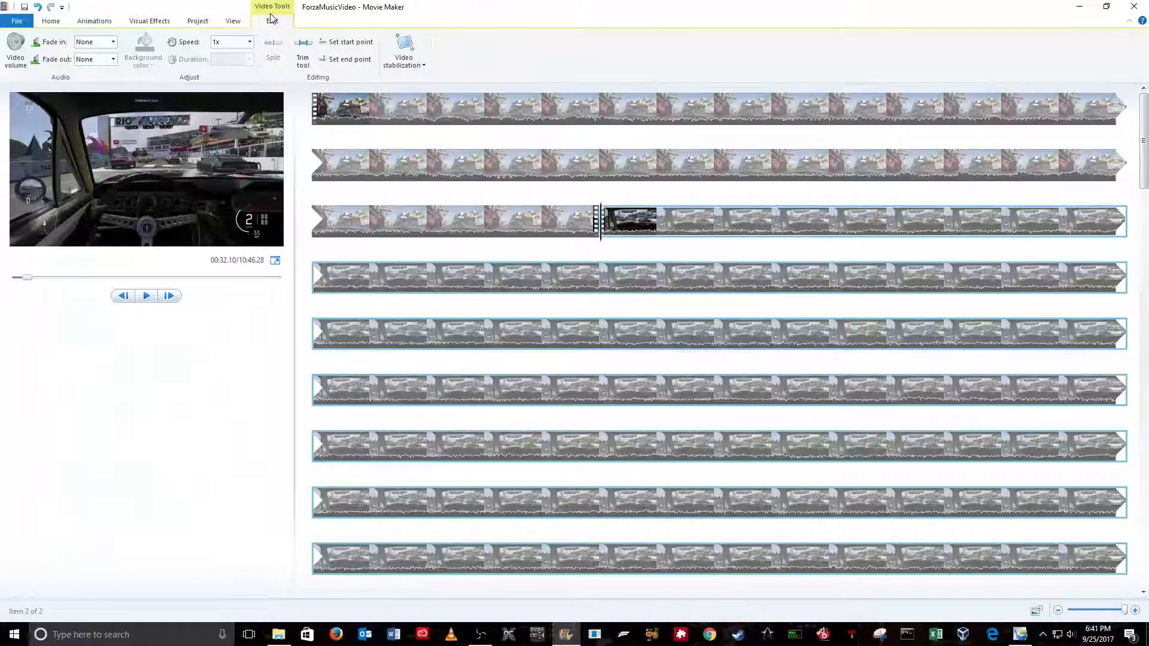
Turn the video volume of the race clip after the split down to its minimum and save the project.
click(12, 47)
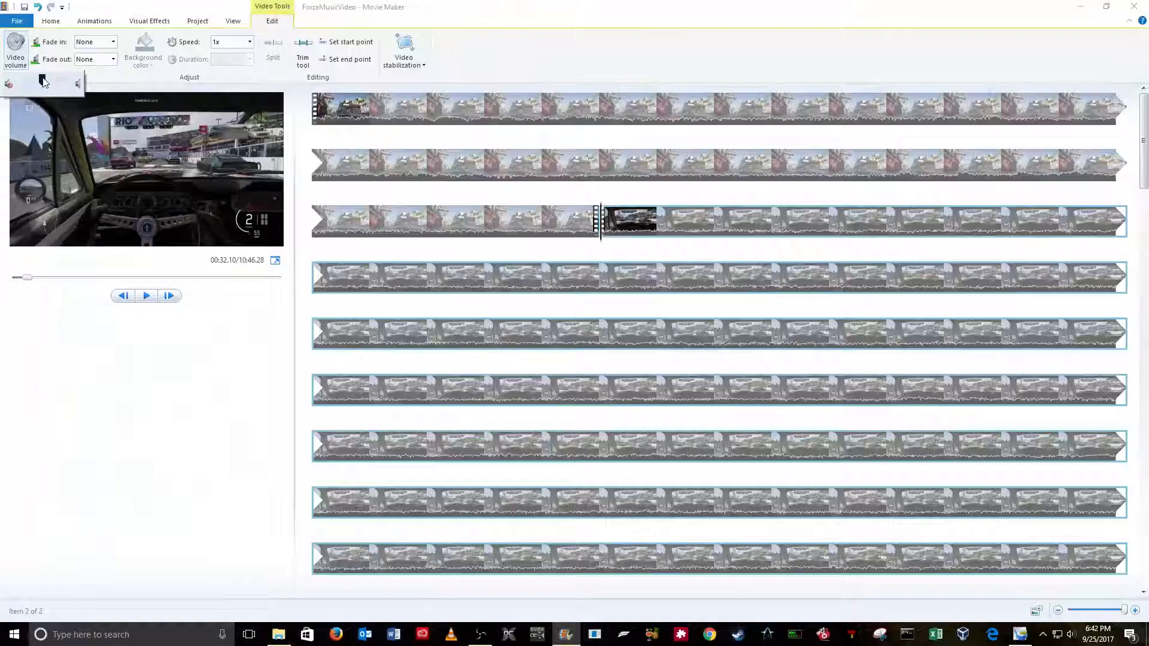
drag(43, 81, 16, 86)
click(25, 7)
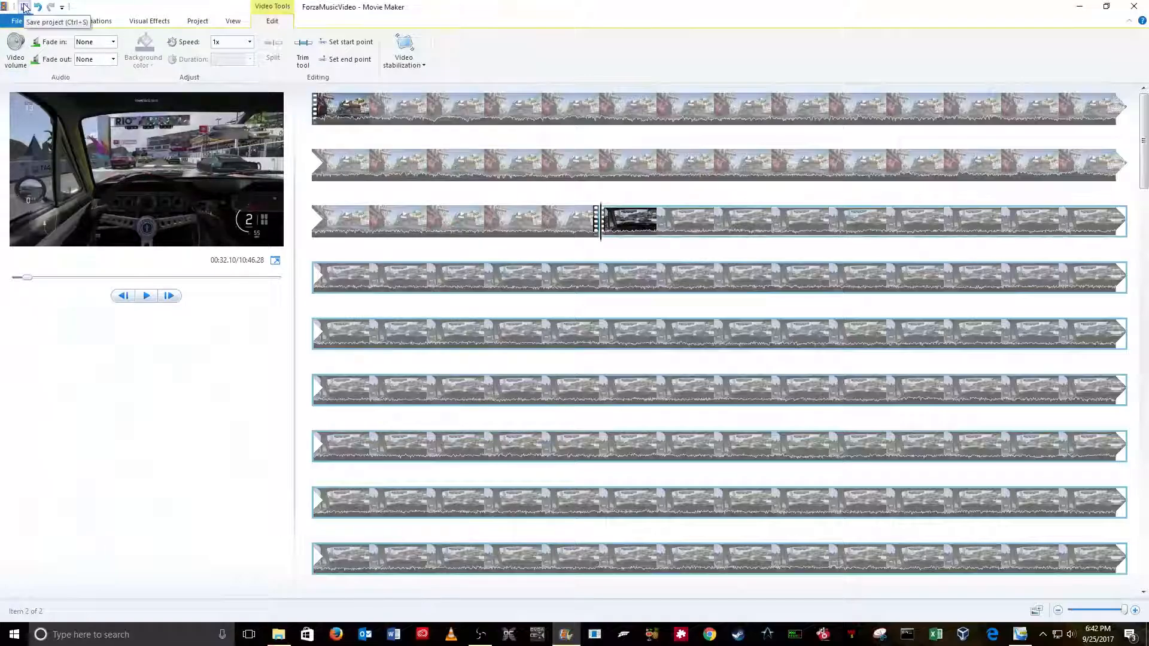
Play the start of the race clip to check its audio, then return the playhead to about 00:32.17.
click(146, 296)
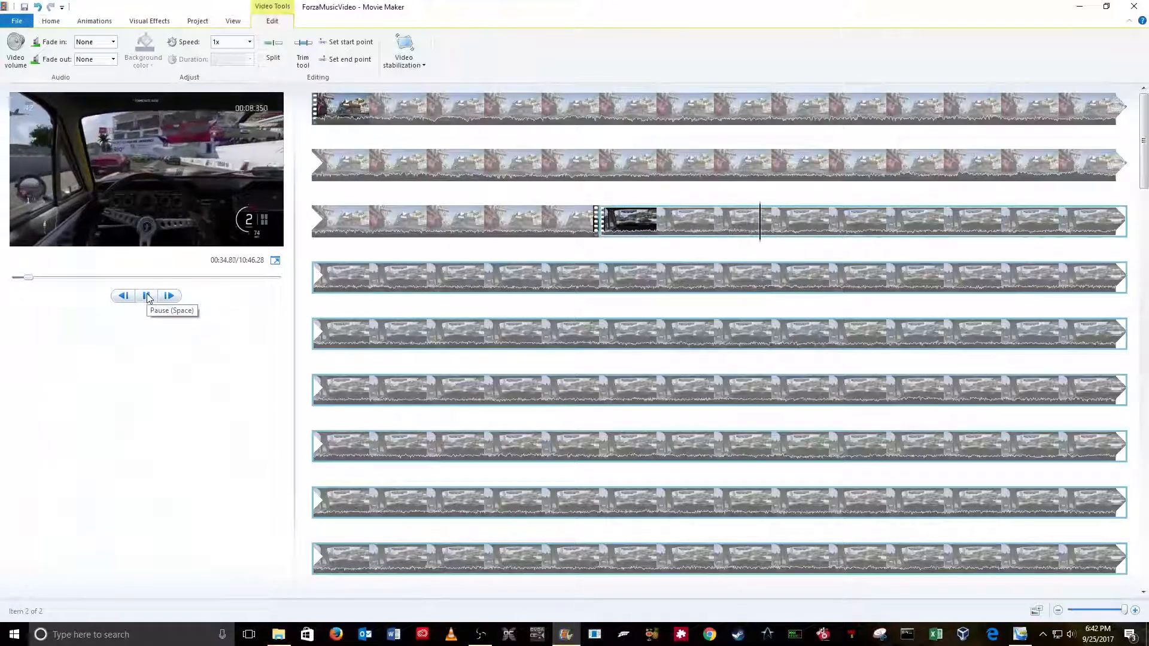
click(147, 295)
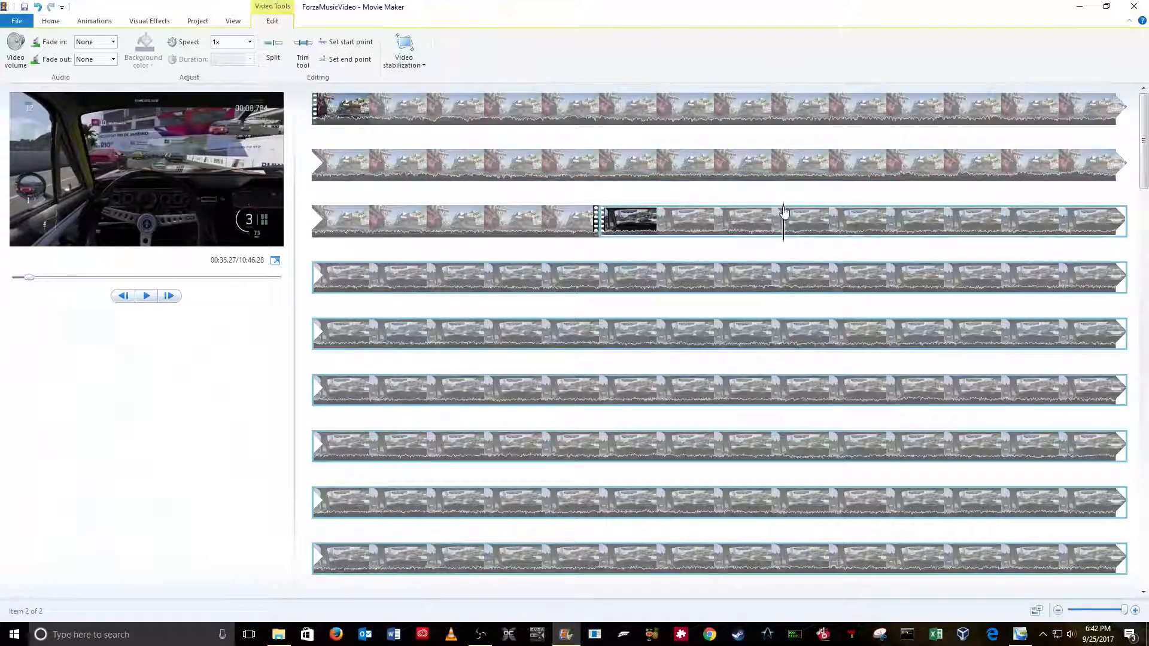
drag(784, 209, 605, 221)
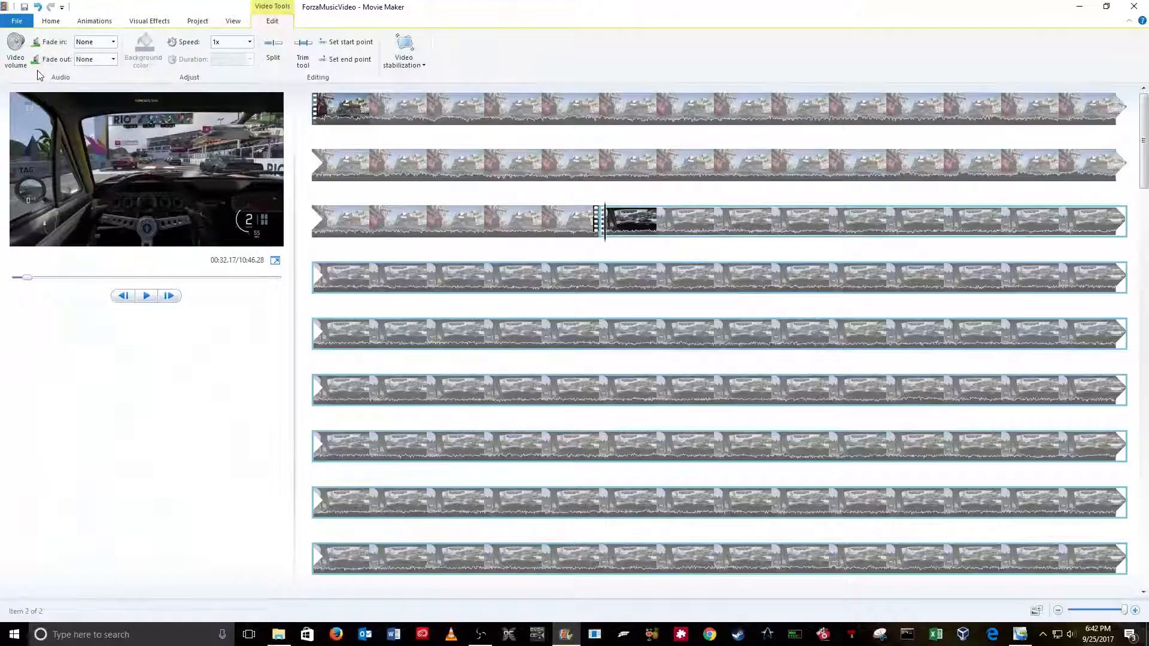
Open the Free Music Archive website from the online music sources and maximize its browser window.
click(51, 22)
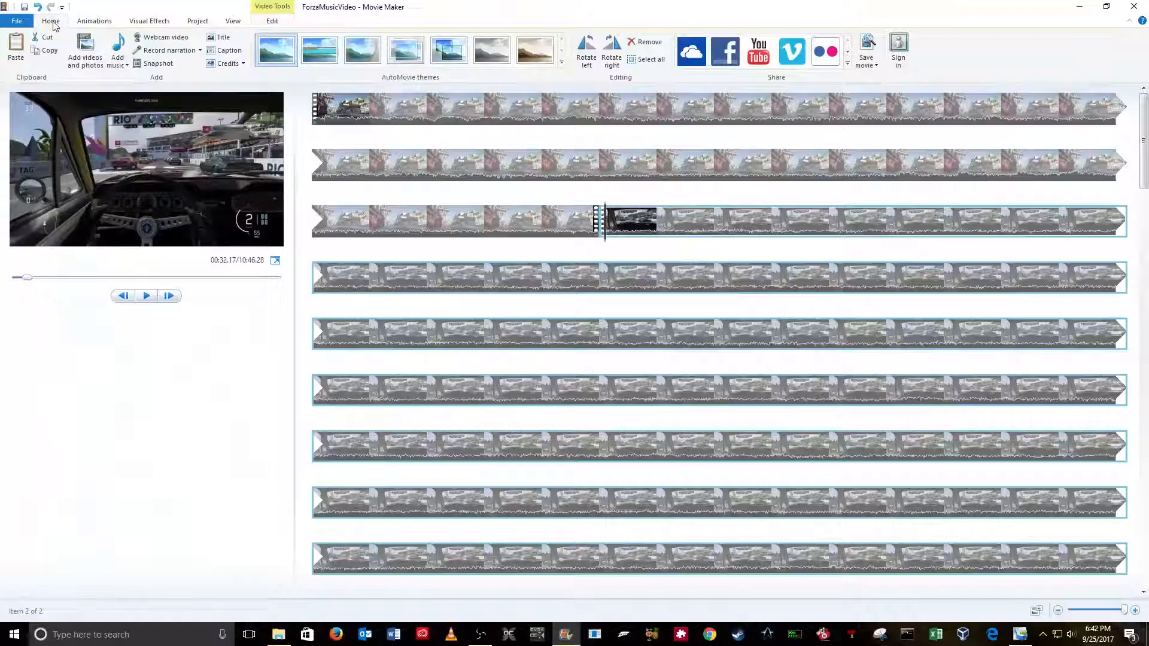
click(127, 66)
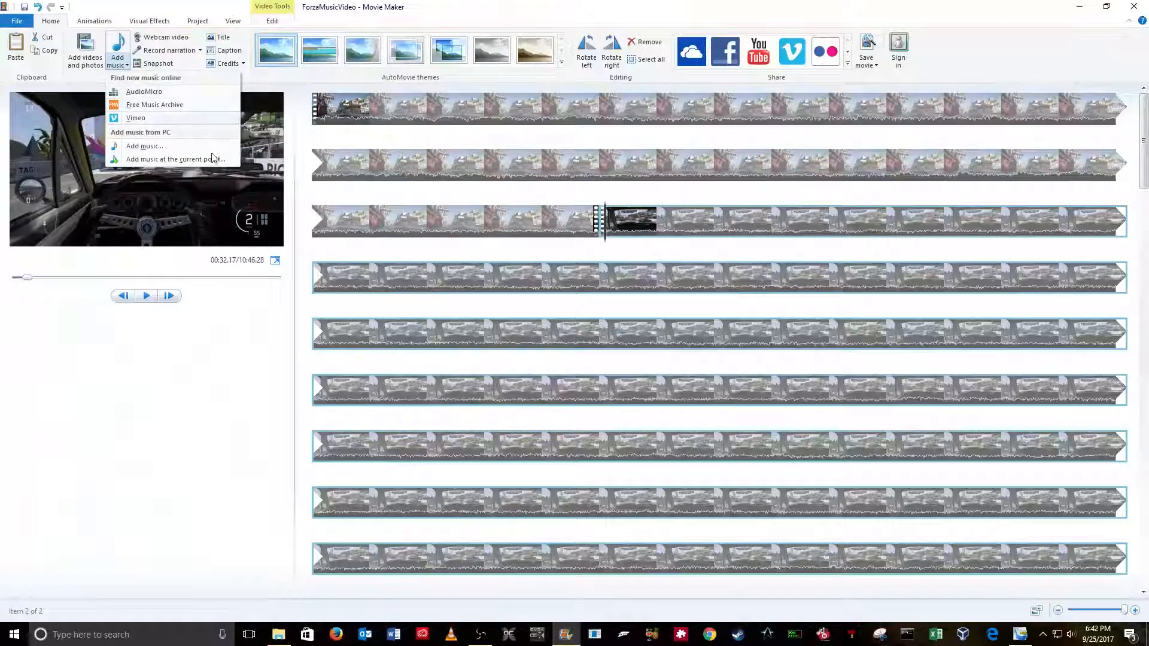
click(151, 108)
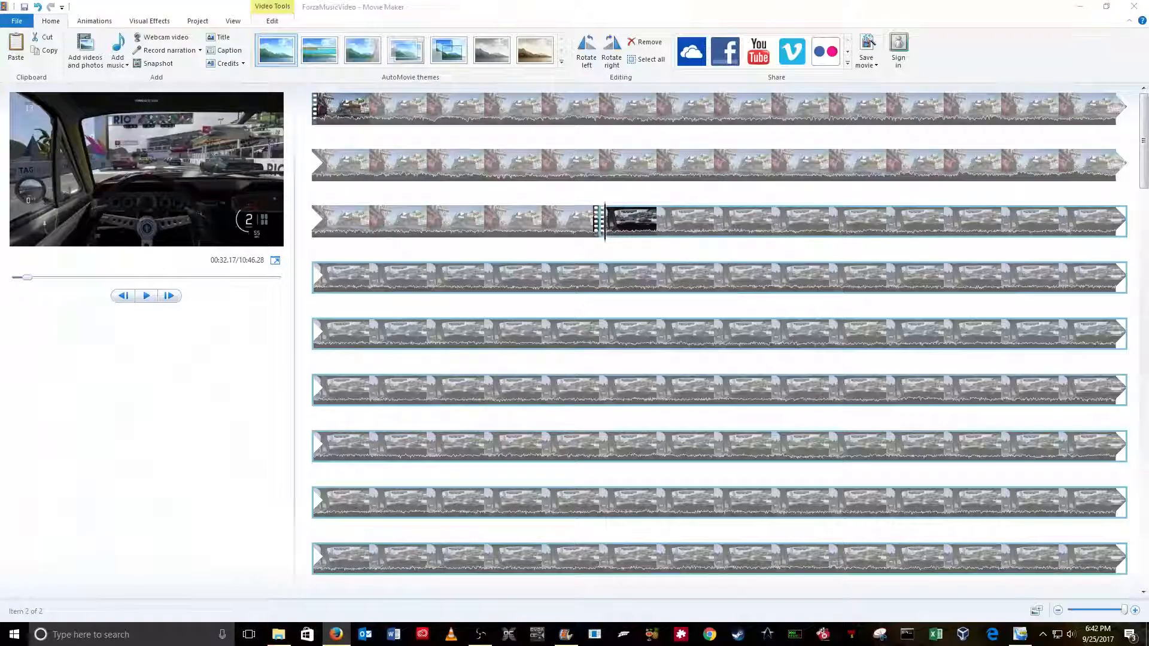
drag(931, 189, 640, 5)
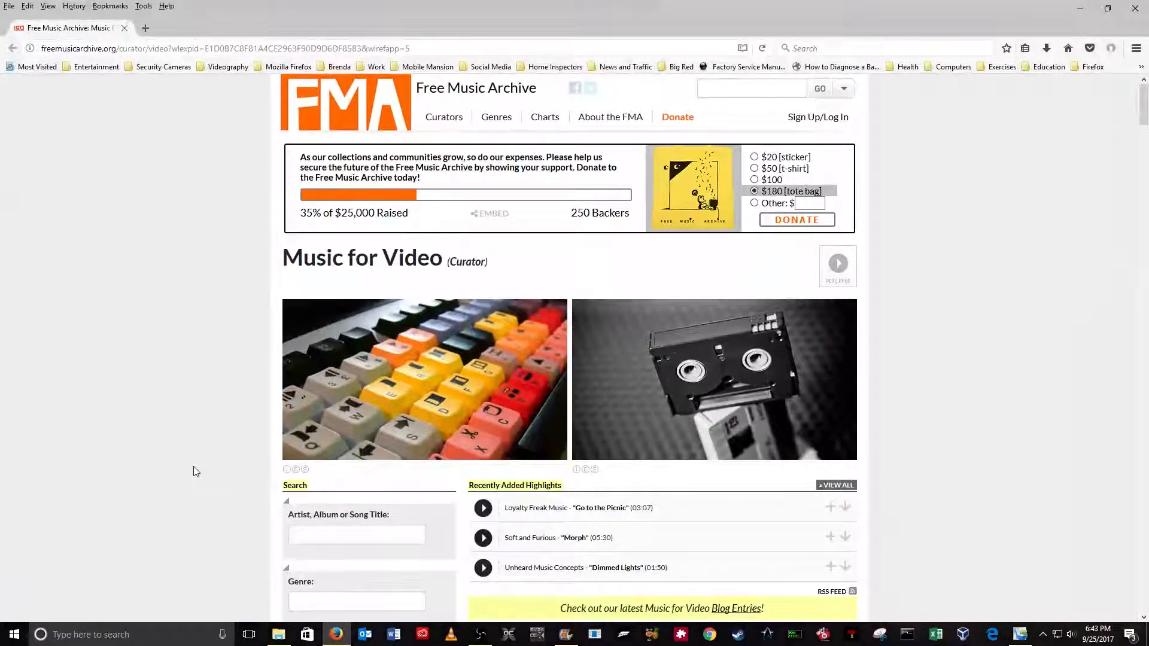
Examine the Music for Video page's song search fields, license filters, recently added highlights and Shooting Stars featured mix.
scroll(212, 422, down, 7)
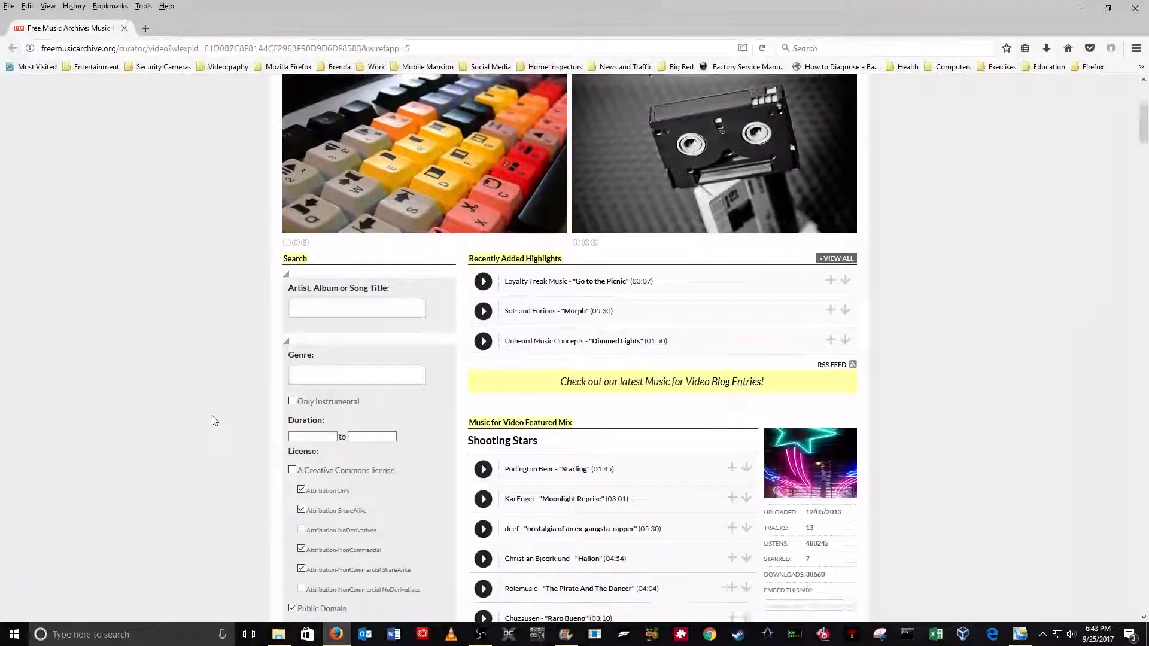
scroll(211, 421, up, 7)
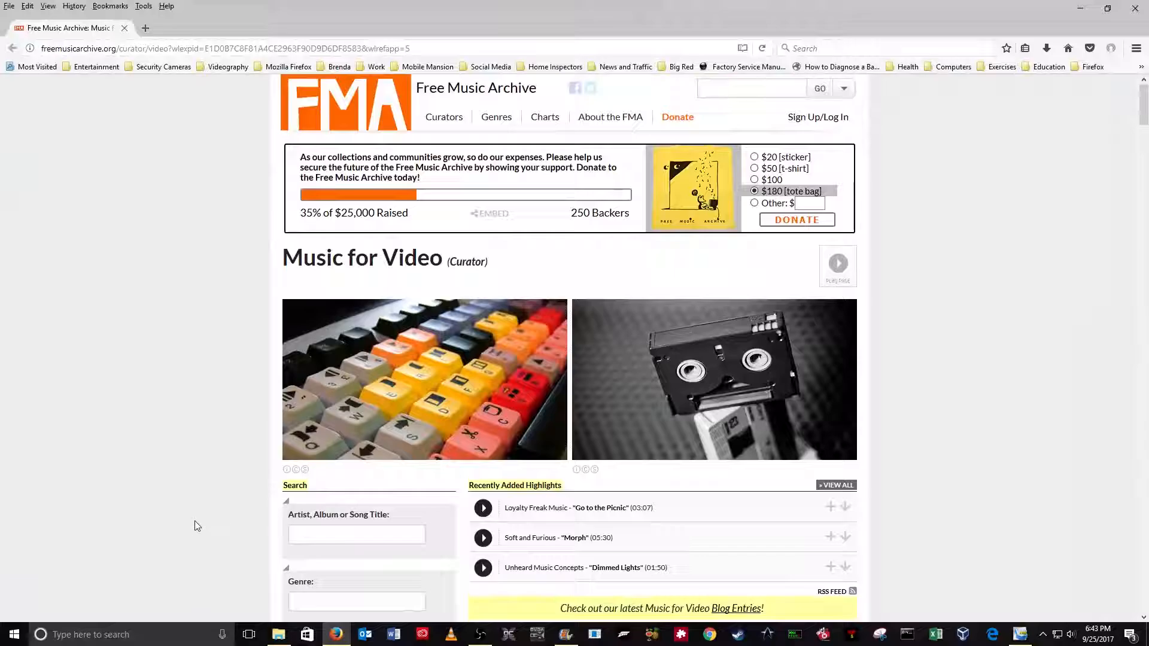
scroll(198, 389, down, 5)
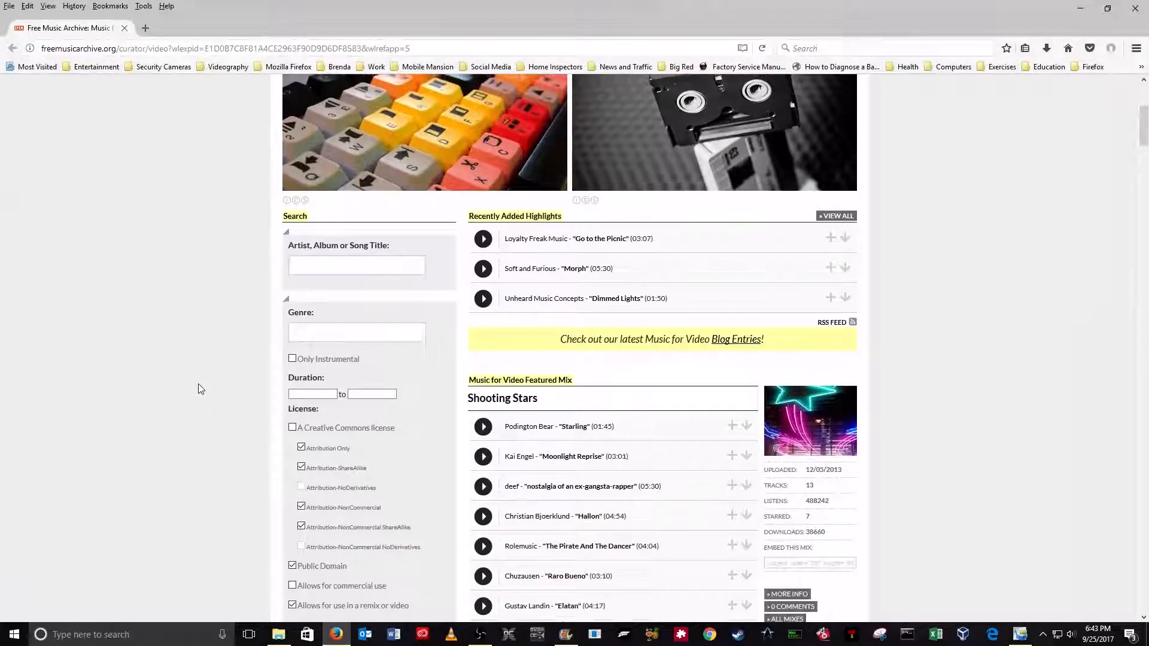
scroll(207, 378, down, 4)
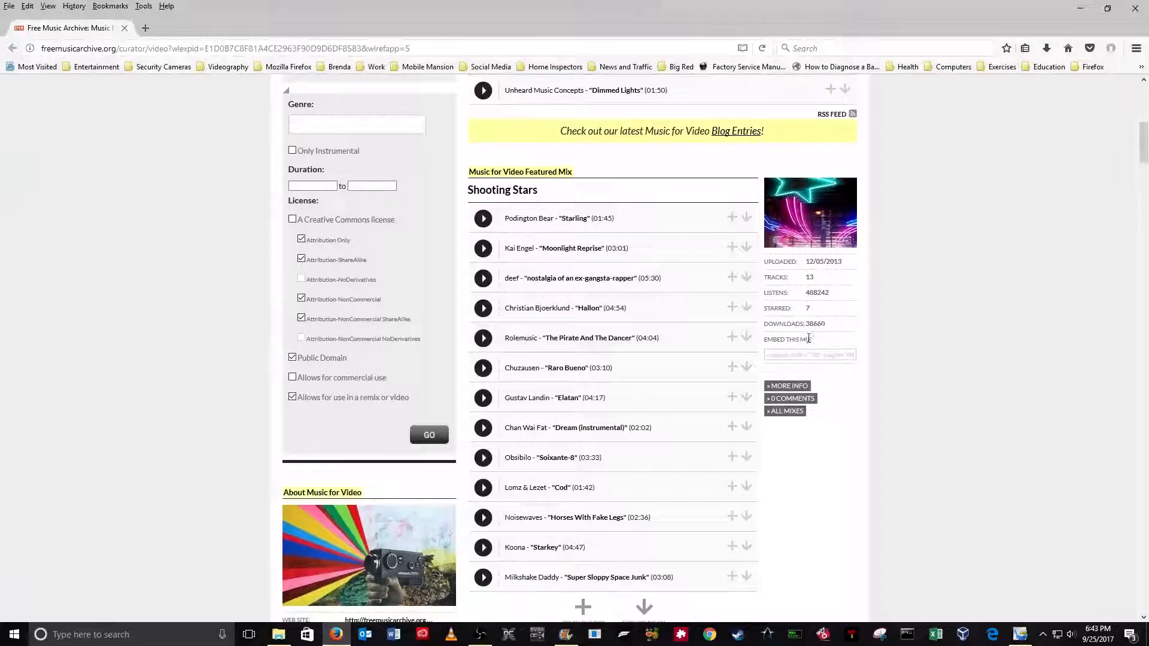
scroll(613, 347, up, 4)
scroll(614, 347, up, 1)
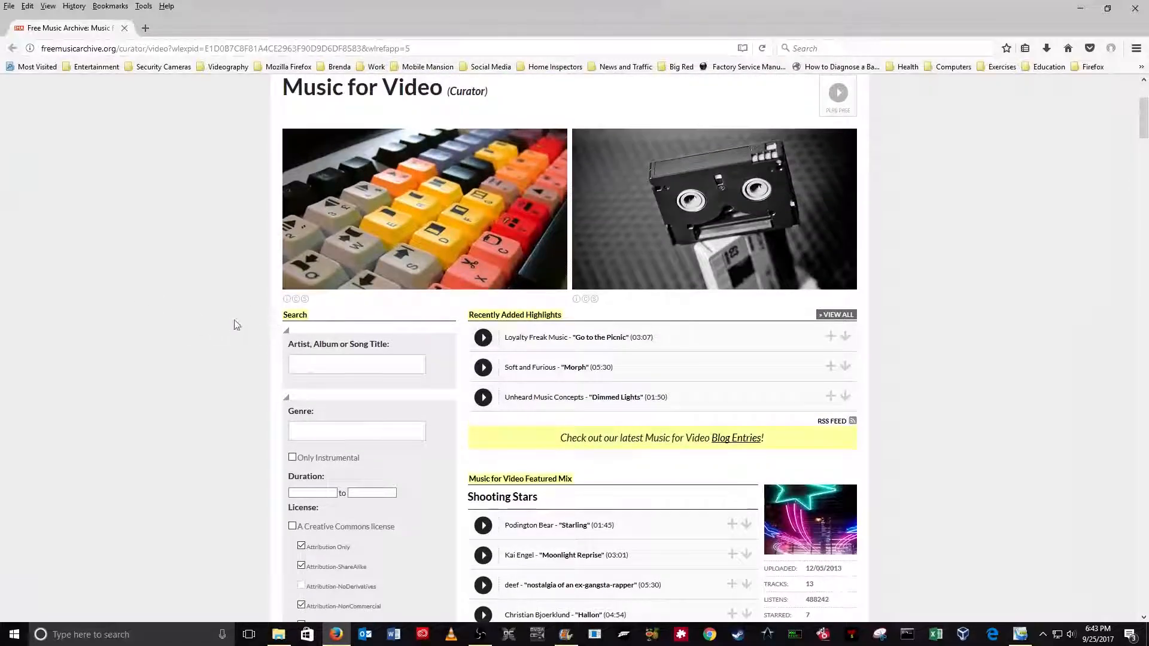
scroll(230, 322, down, 5)
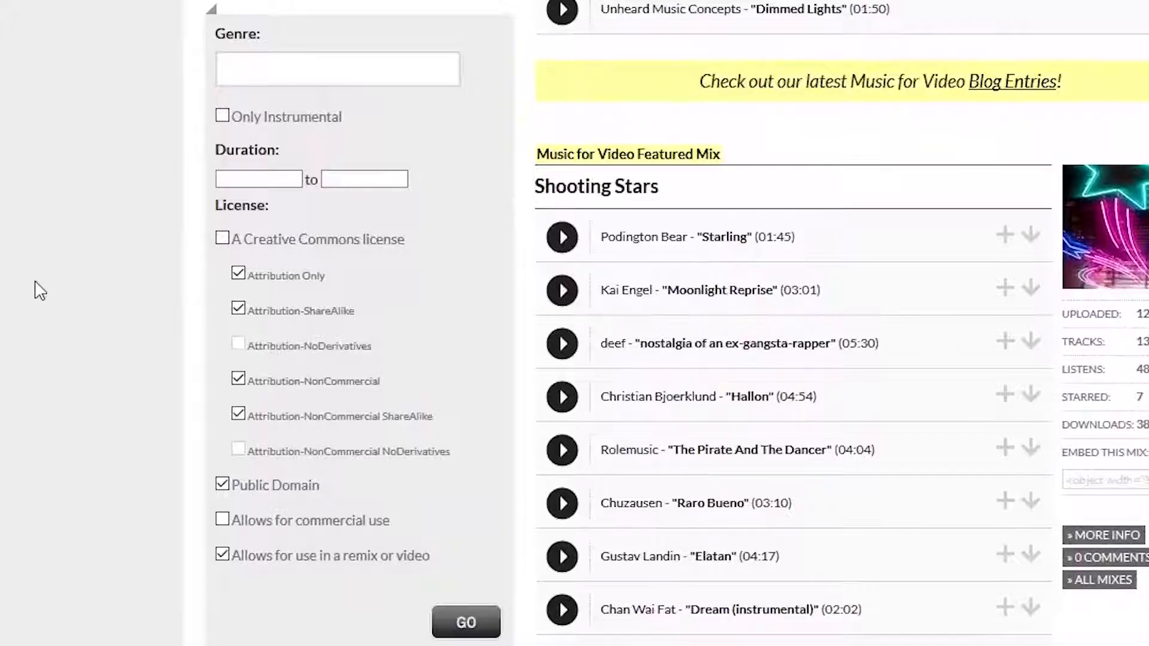
scroll(187, 283, down, 1)
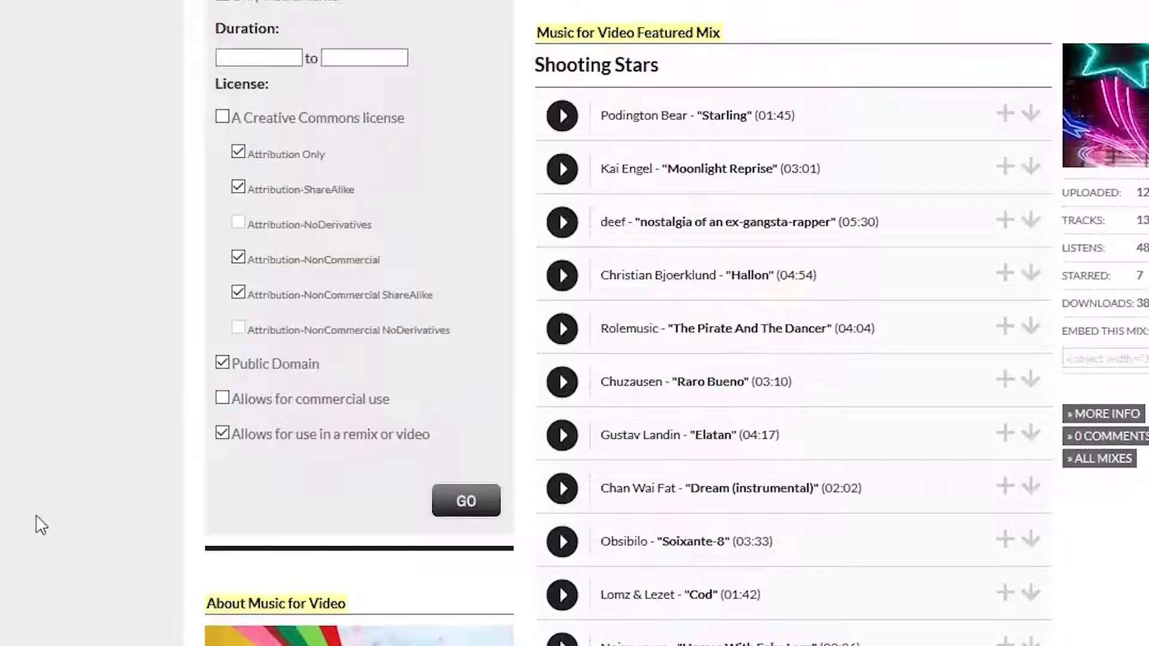
scroll(82, 533, up, 1)
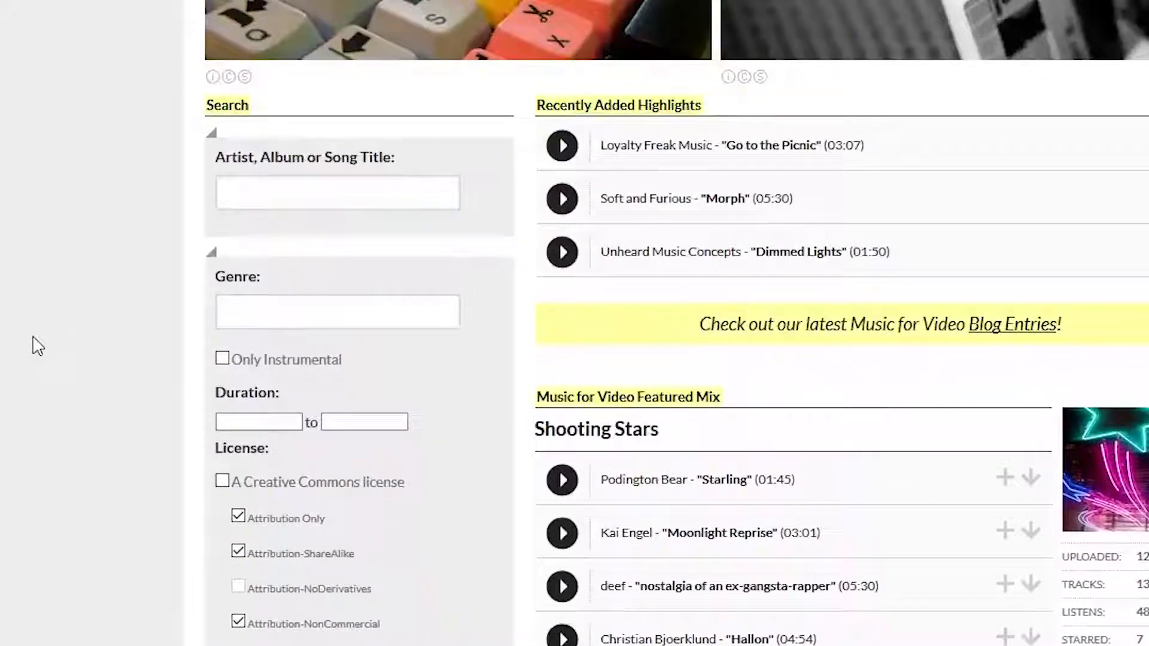
scroll(39, 335, up, 3)
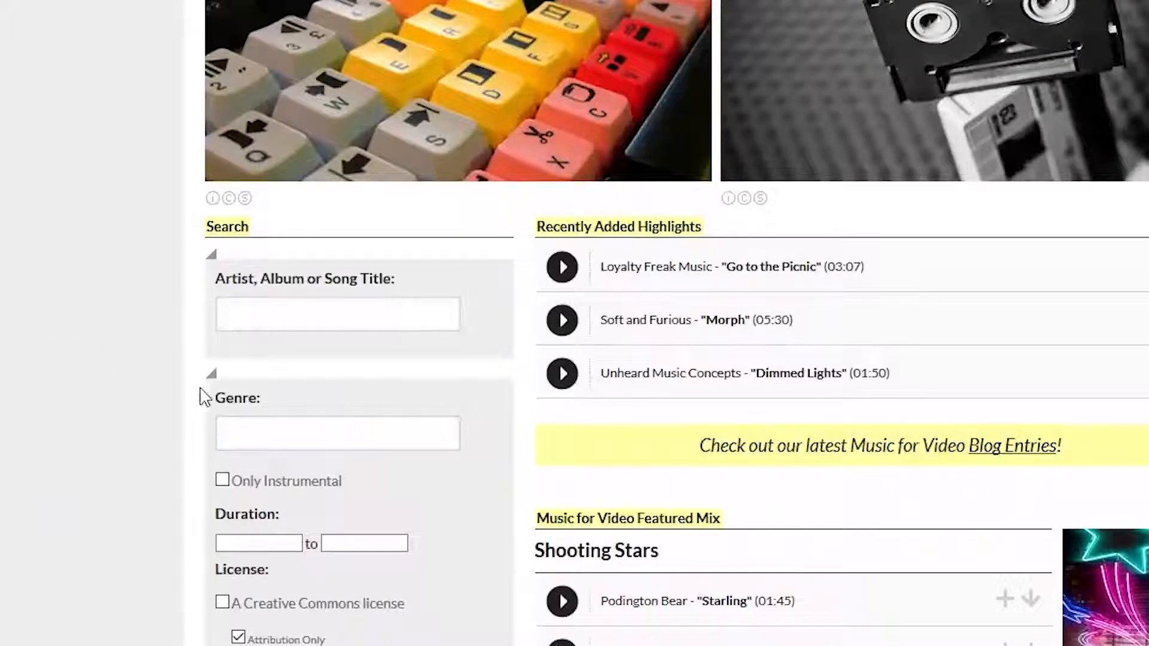
Set the genre filter to Rock and run the song search with the existing license filters.
click(234, 429)
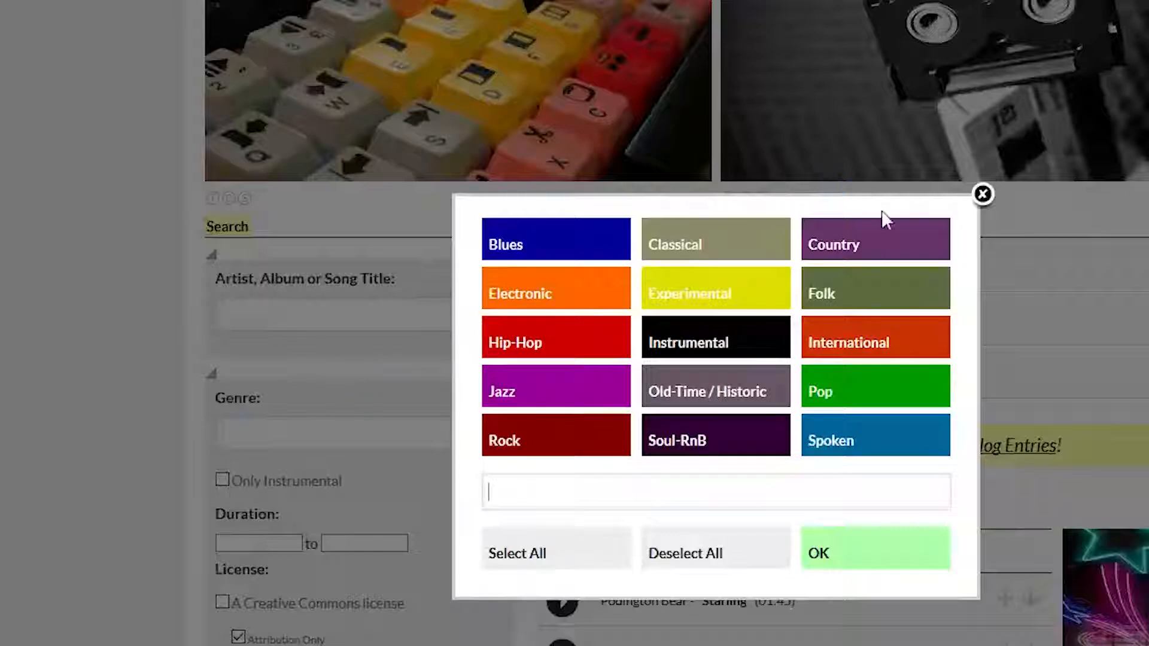
click(520, 444)
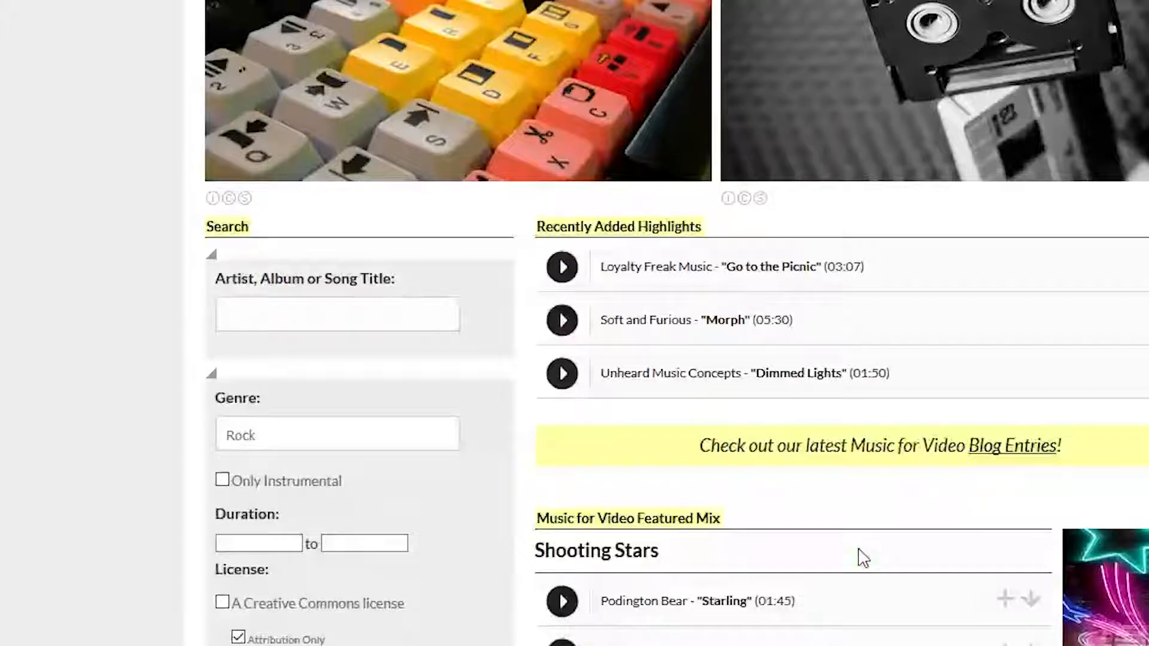
click(862, 559)
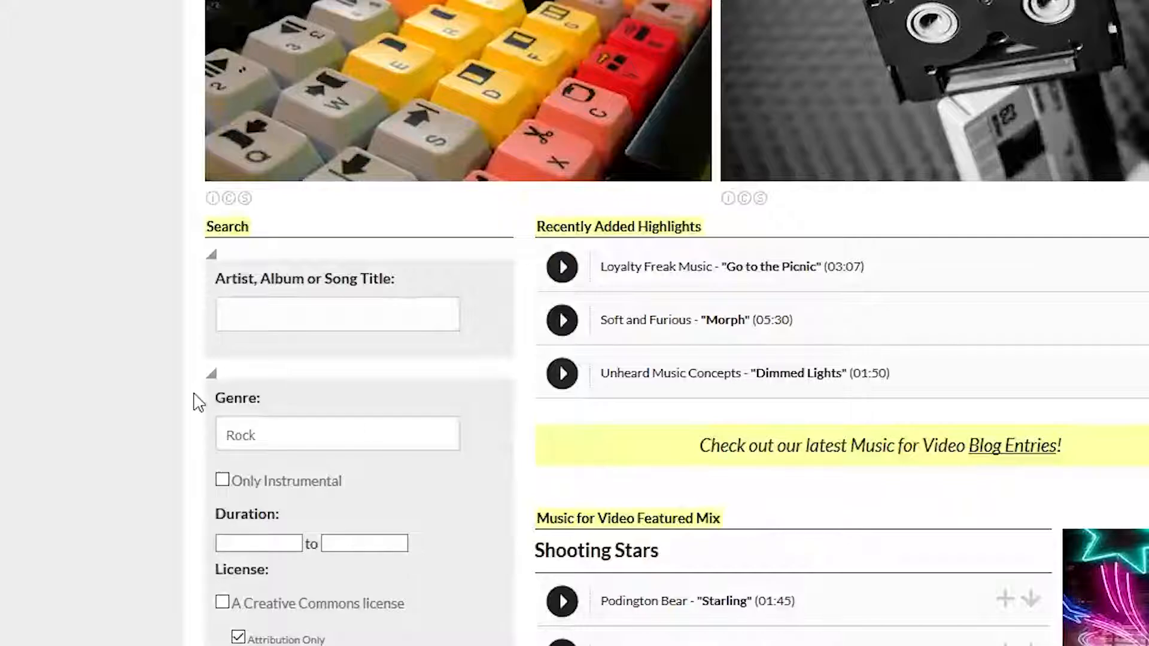
scroll(186, 400, down, 8)
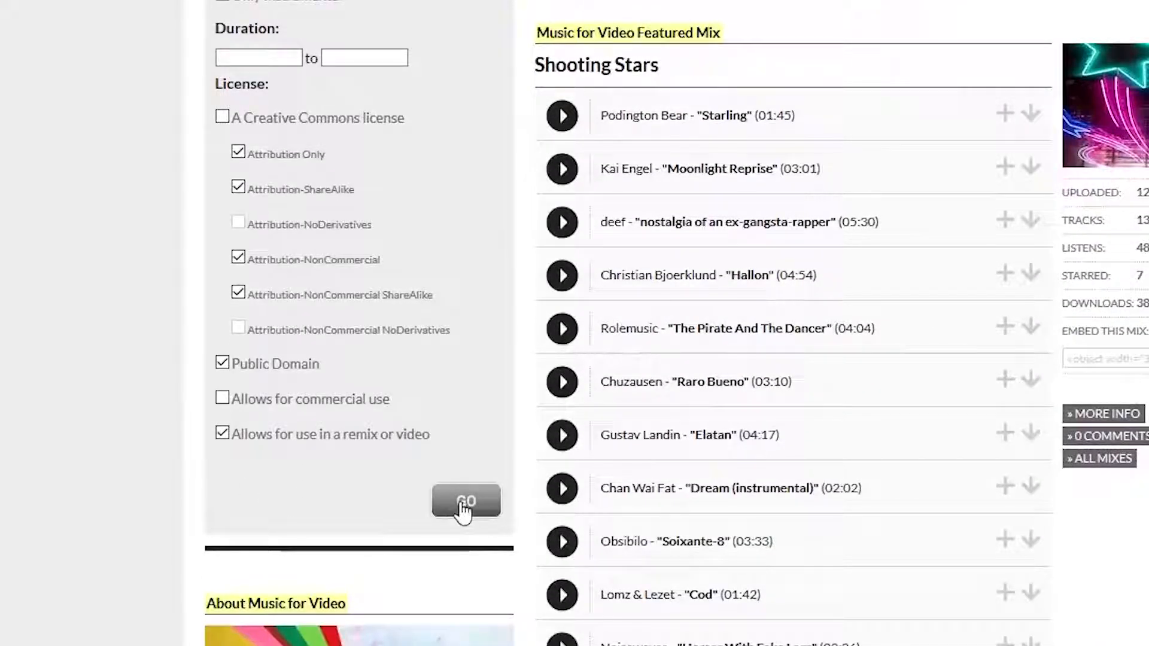
click(465, 506)
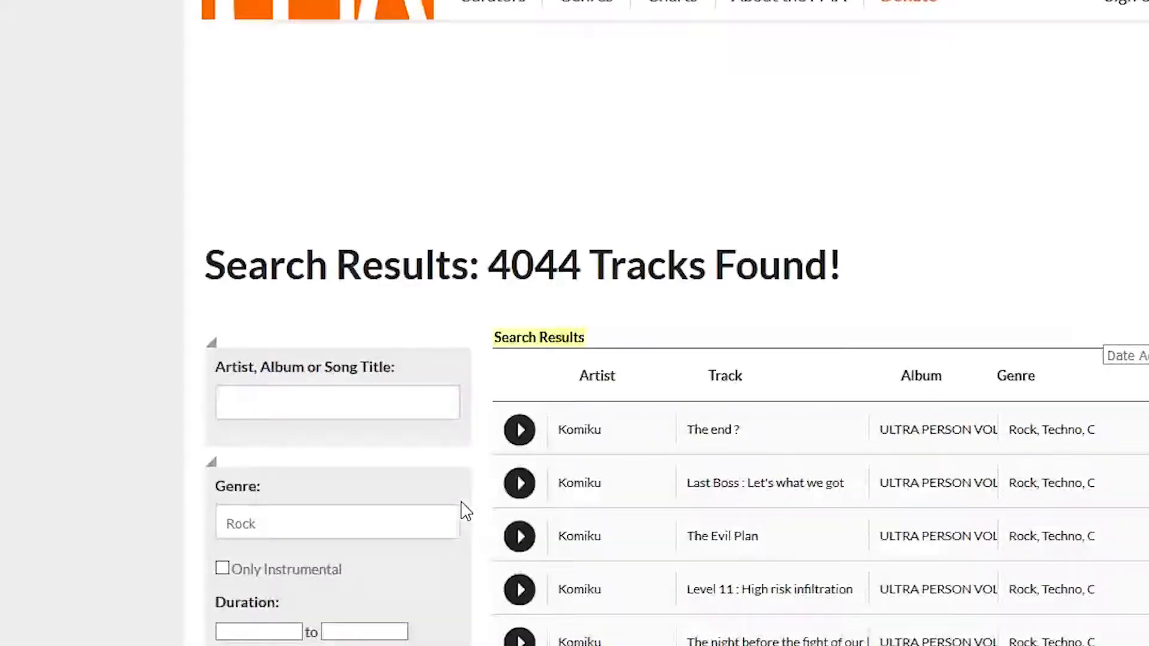
Browse the Rock results, preview "The Door Is Open" by Heeven Haven, and set the system volume to 6.
scroll(997, 281, down, 3)
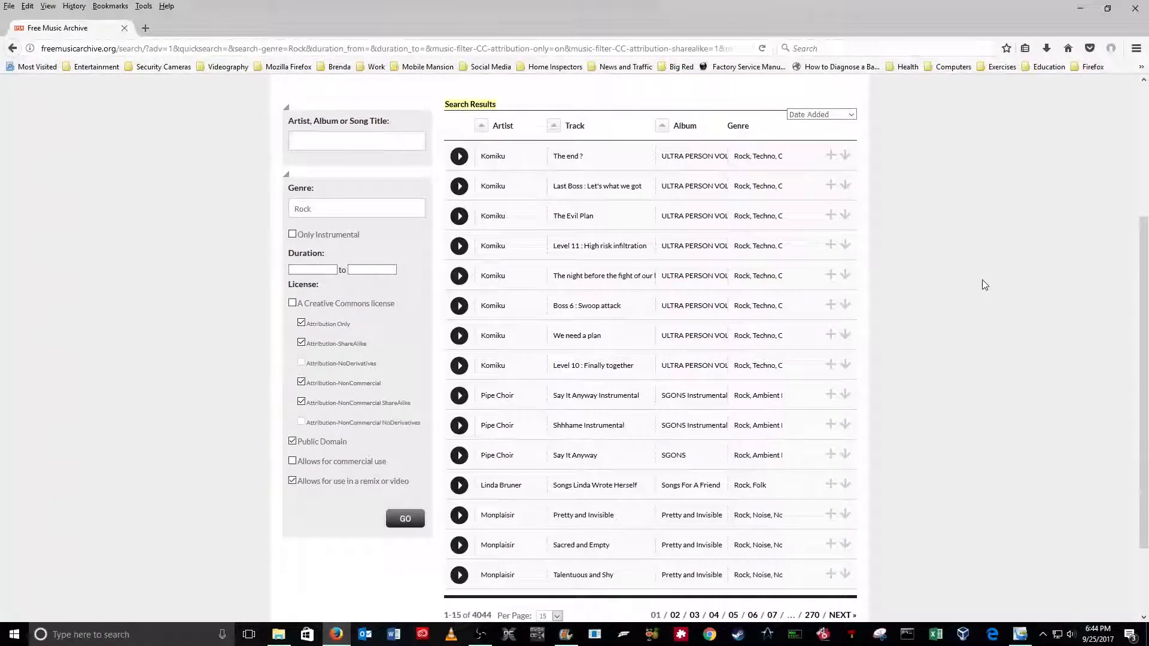
scroll(596, 407, down, 1)
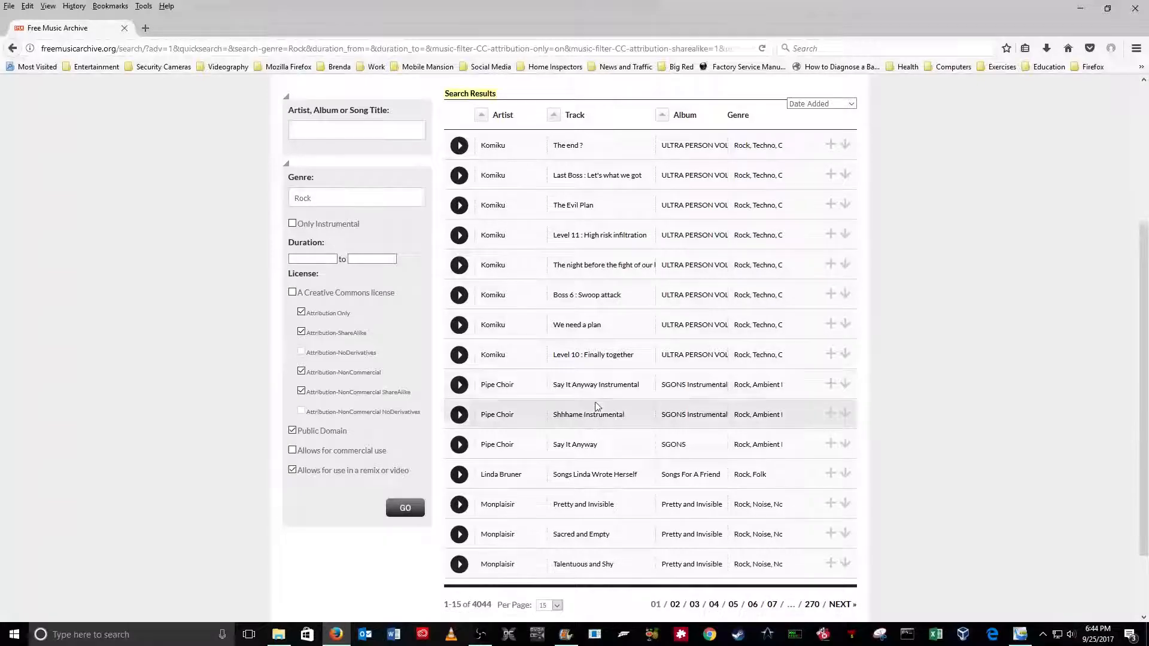
scroll(596, 407, down, 2)
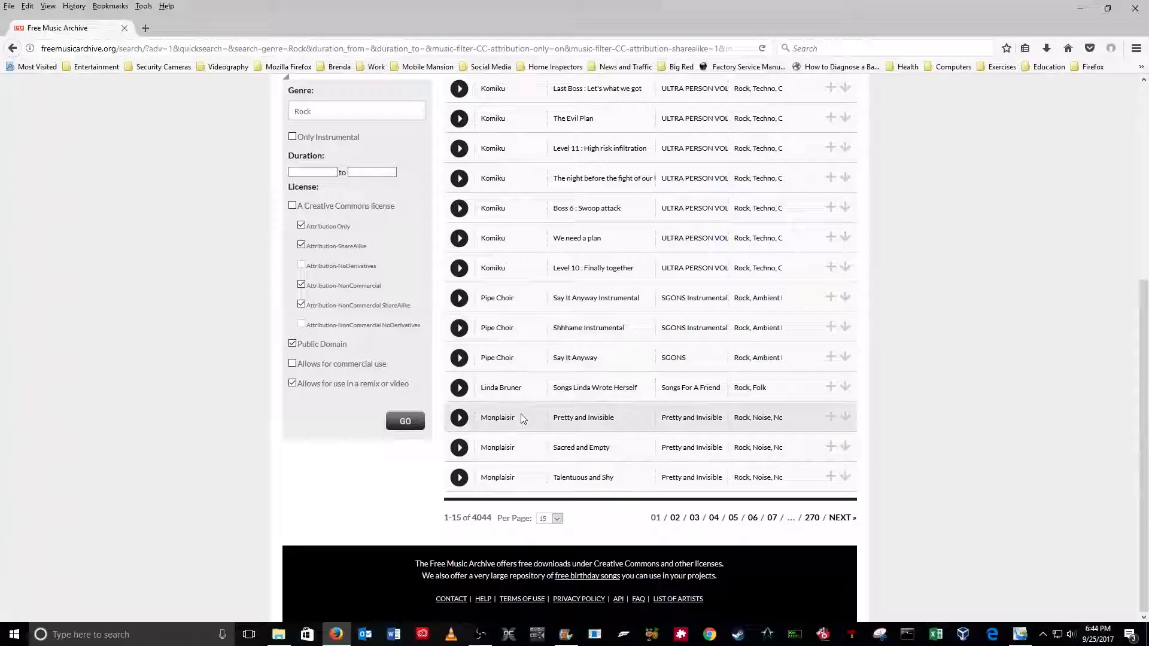
scroll(486, 433, up, 3)
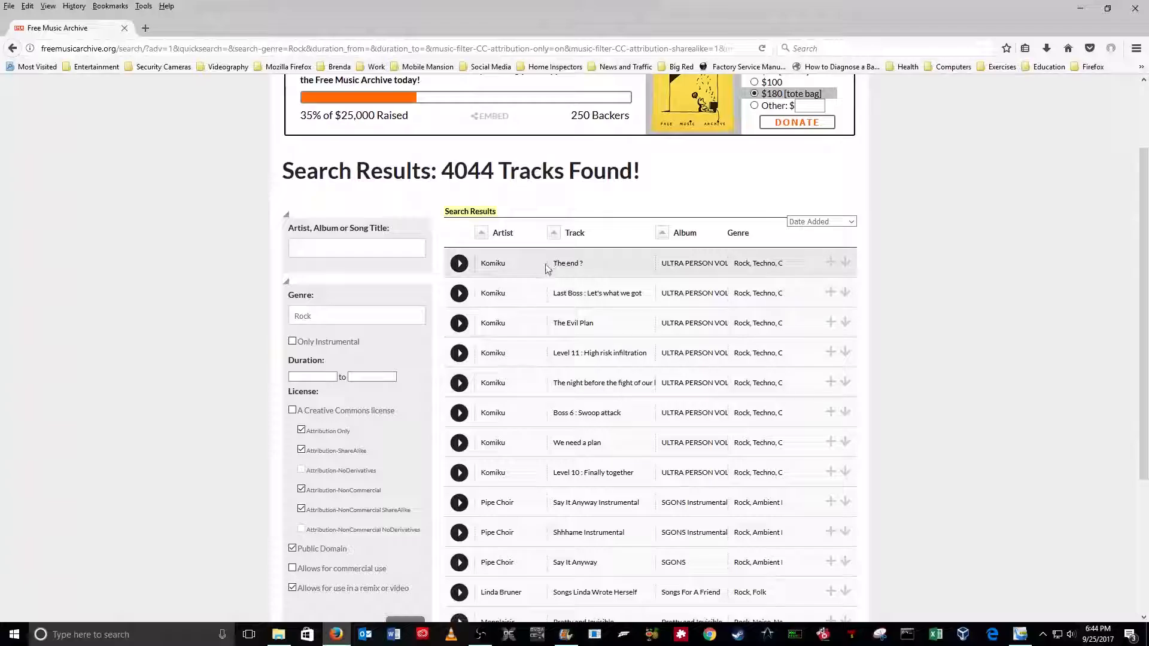
scroll(466, 312, down, 4)
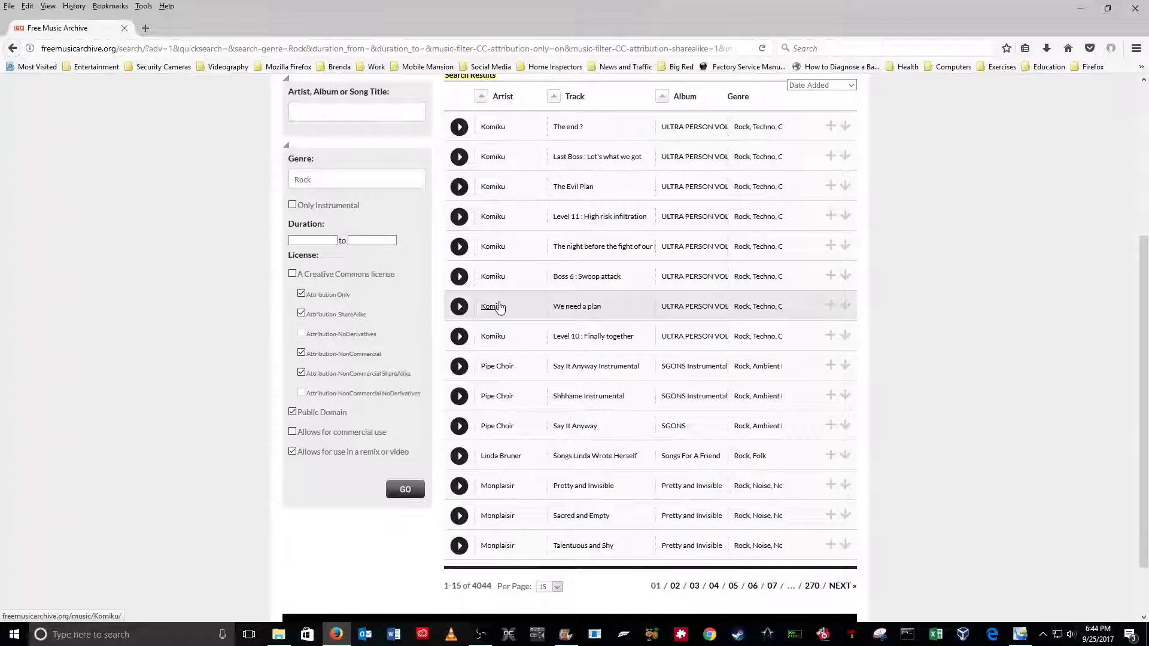
scroll(497, 305, down, 2)
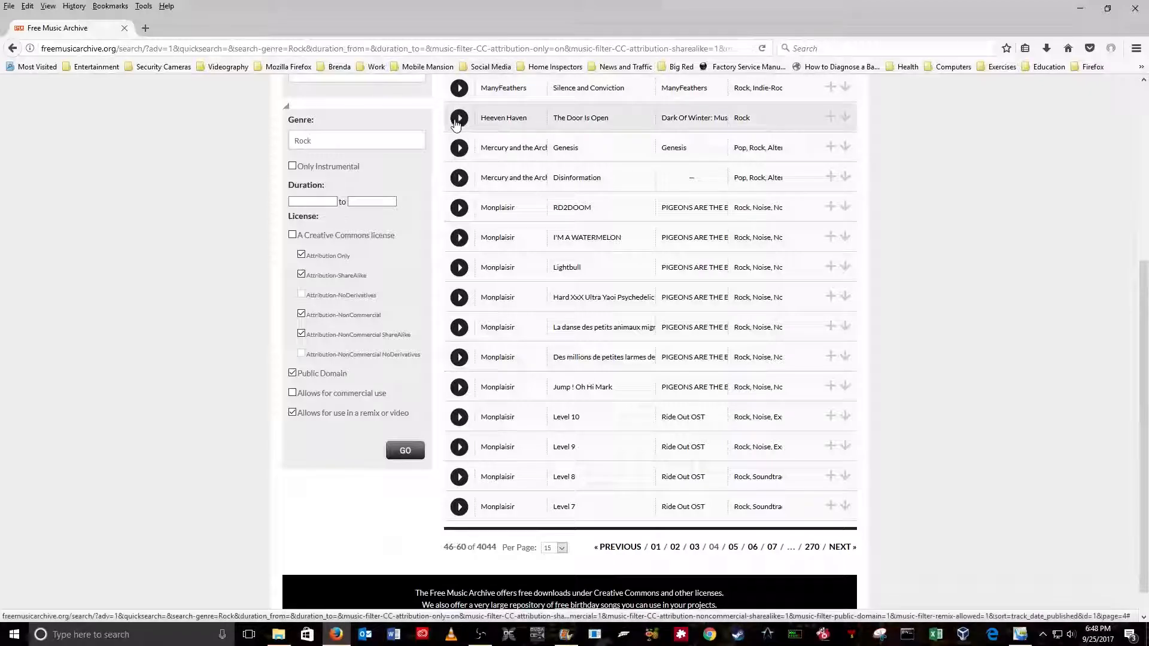
click(459, 119)
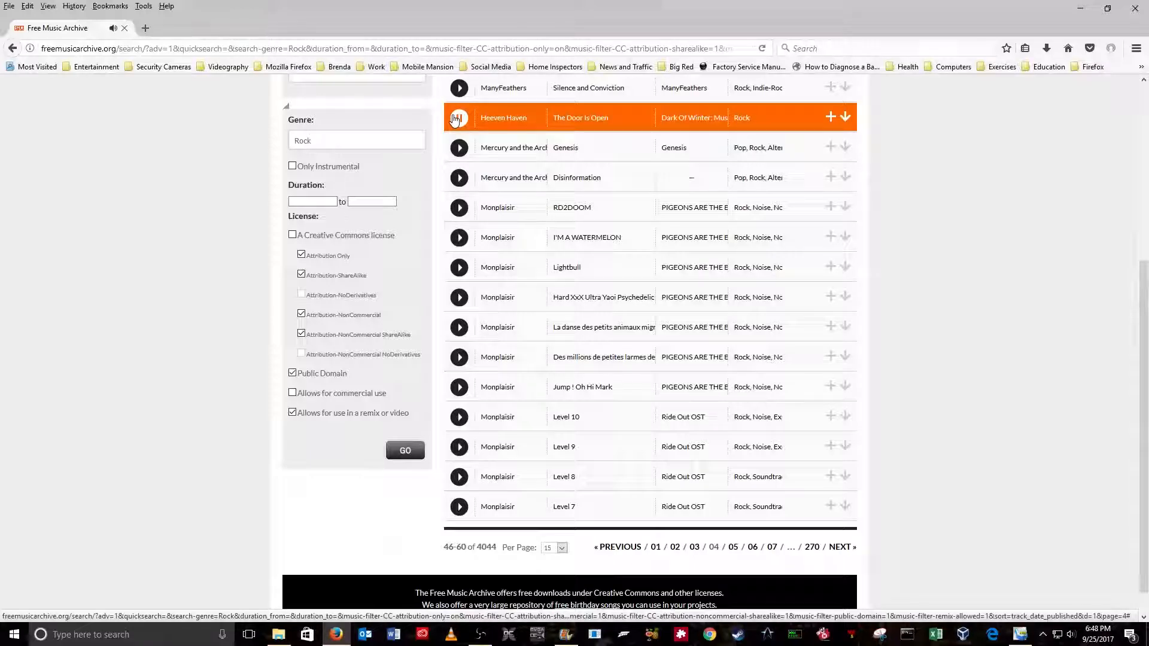
key(XF86AudioLowerVolume)
key(XF86AudioLowerVolume)
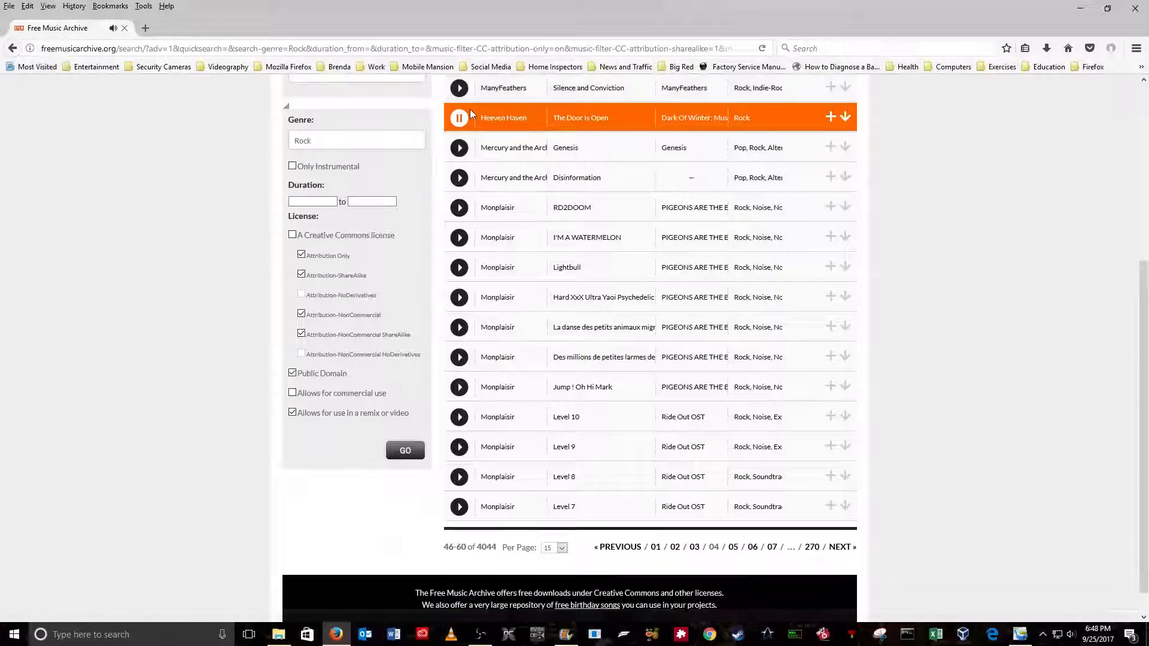
click(459, 123)
key(XF86AudioLowerVolume)
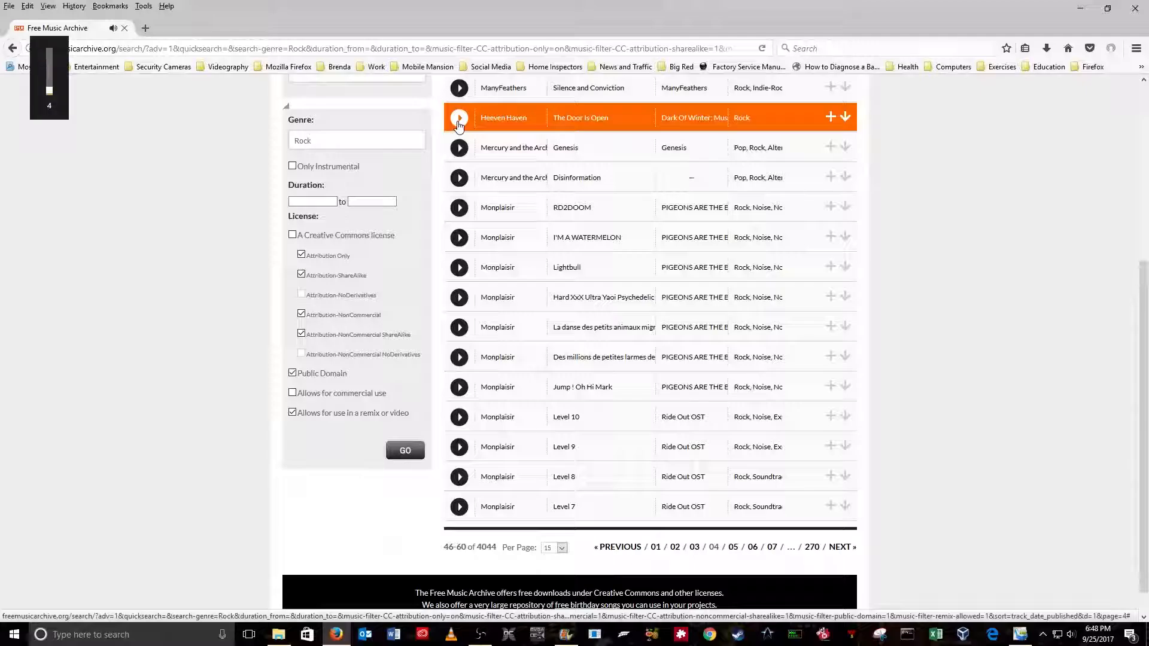
key(XF86AudioRaiseVolume)
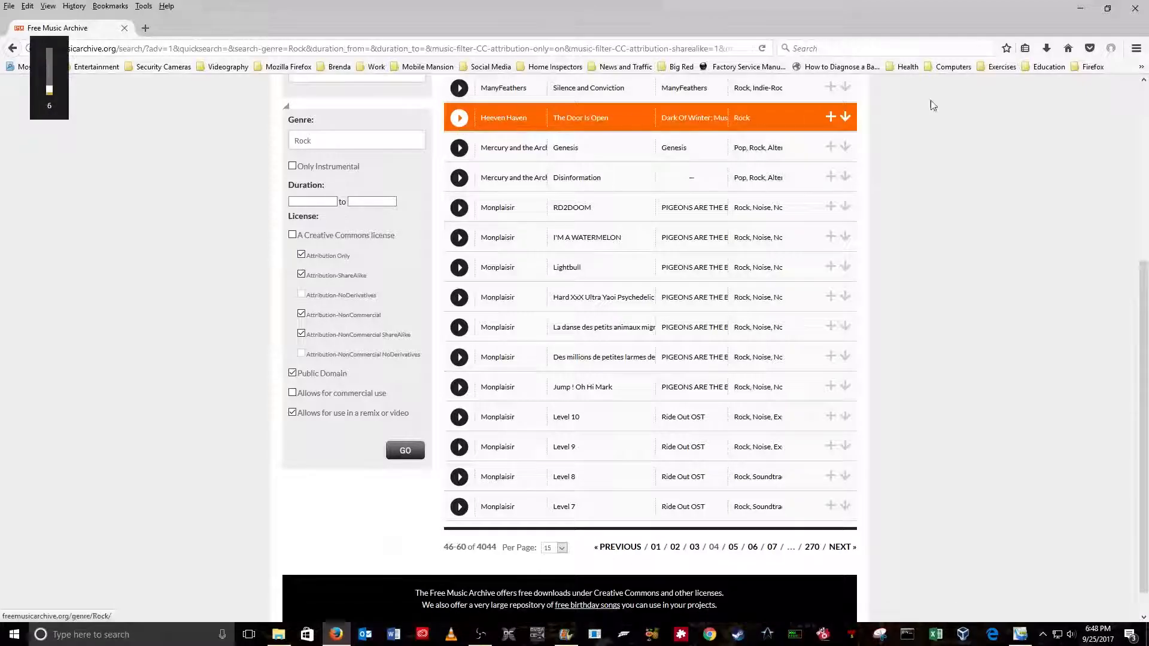
Download "The Door Is Open" by saving its MP3 file, and briefly preview the track "Genesis".
click(845, 119)
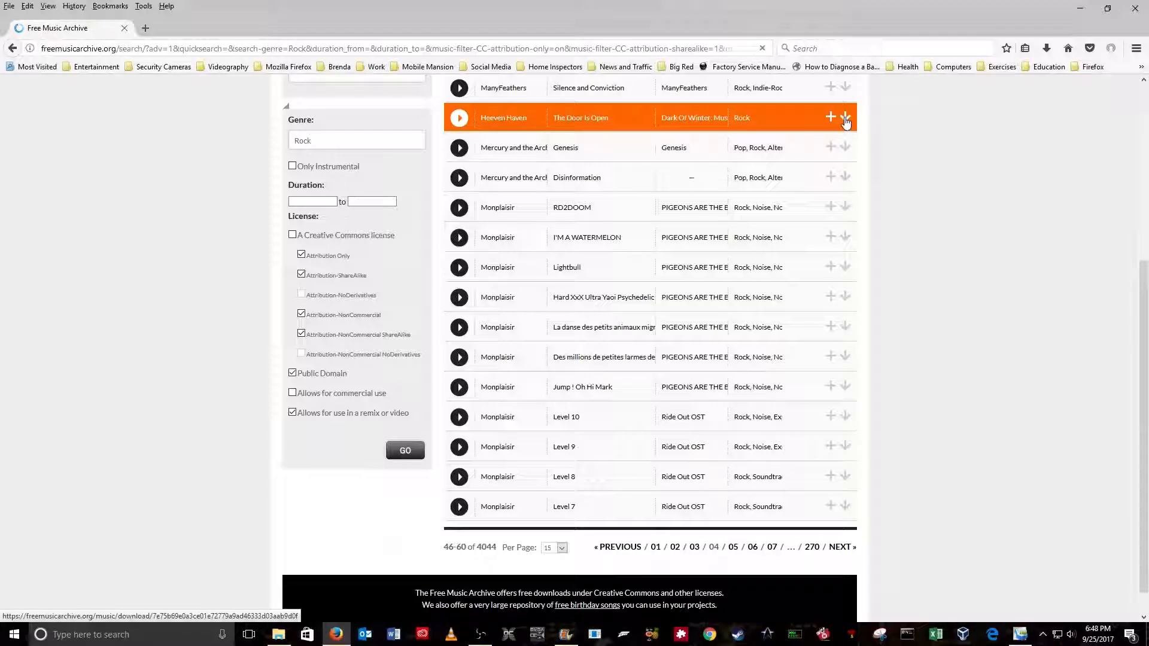
click(459, 149)
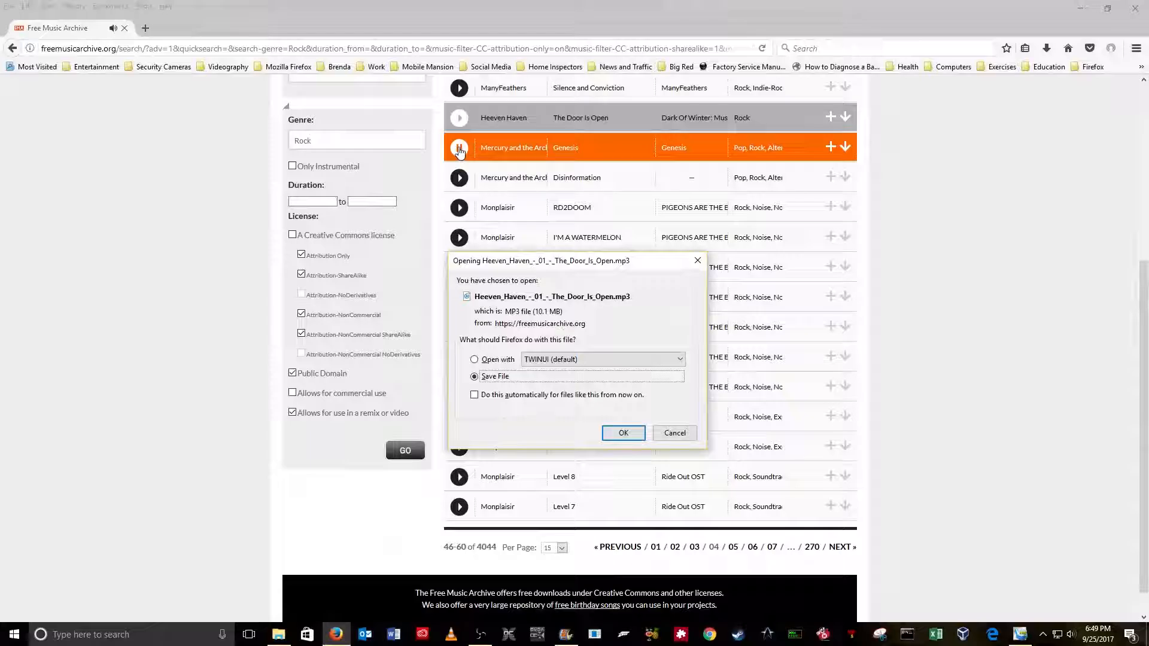
click(624, 433)
click(460, 149)
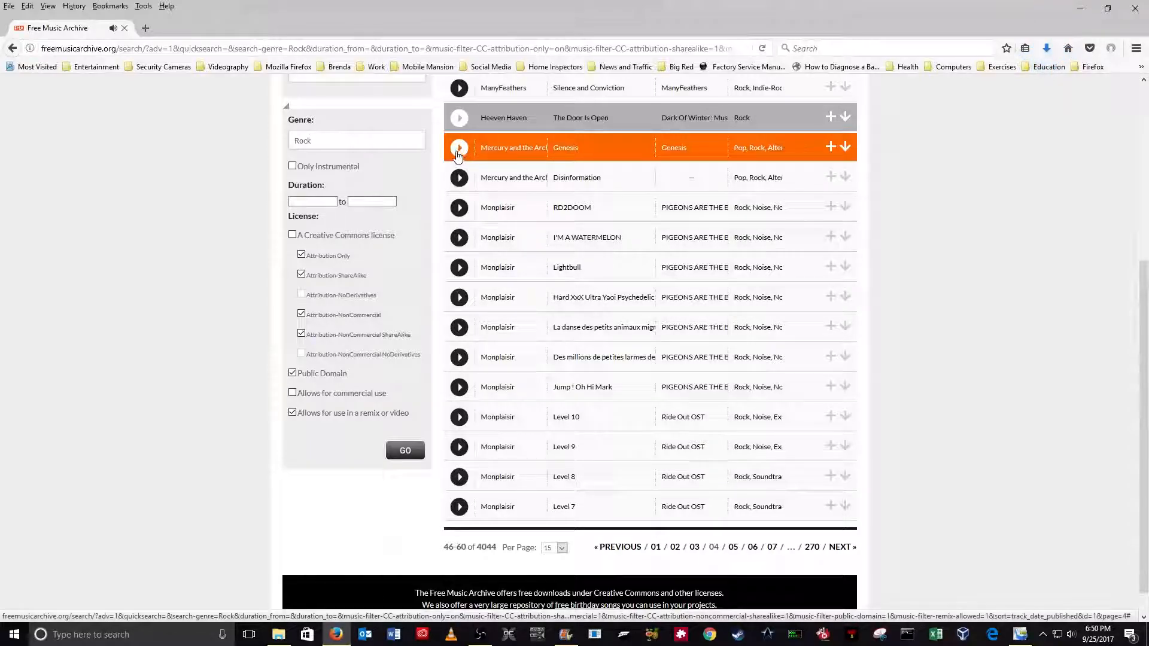
Open the folder containing the finished download and copy the Heeven_Haven_-_01_-_The_Door_Is_Open.mp3 file.
click(1049, 51)
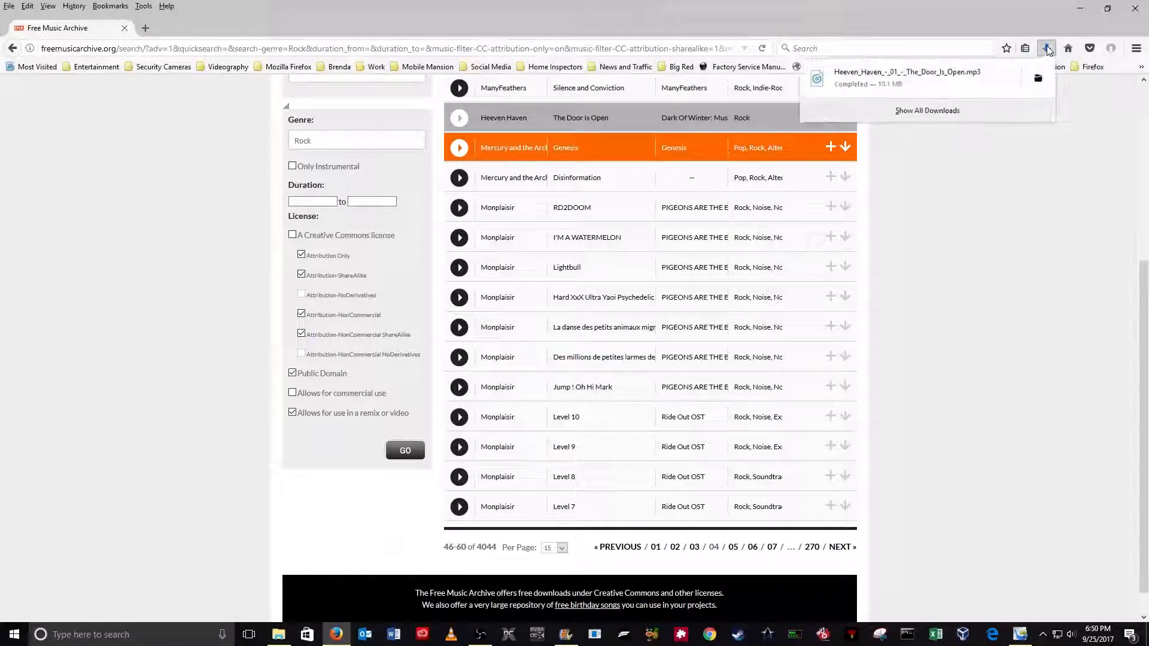
click(1039, 81)
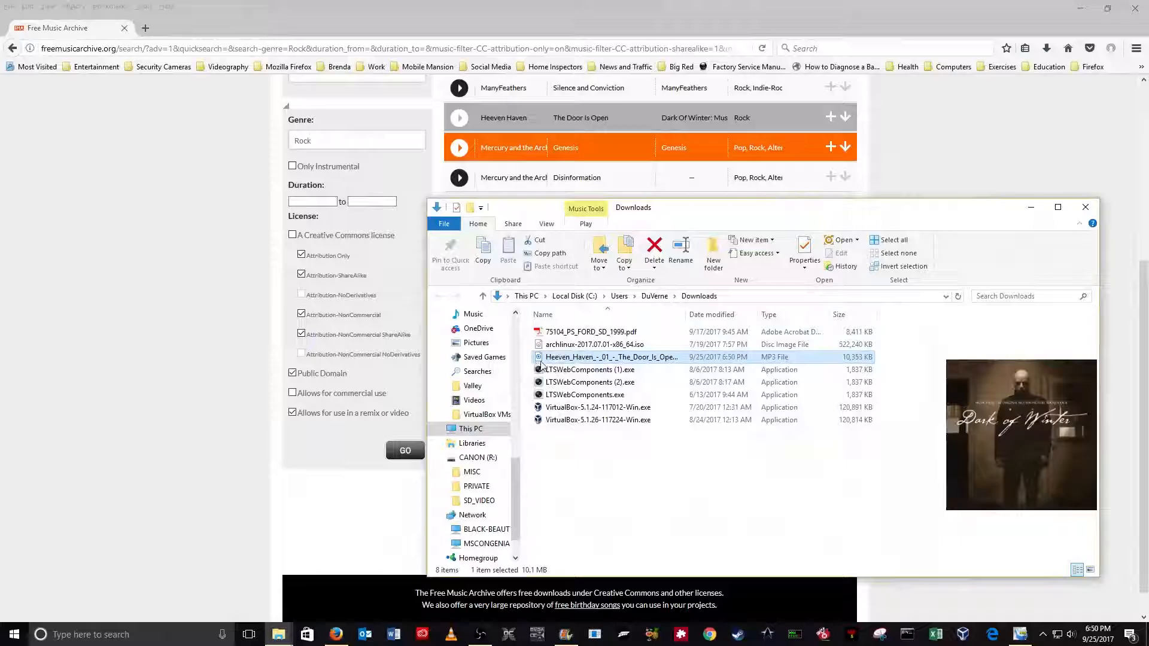
right_click(554, 358)
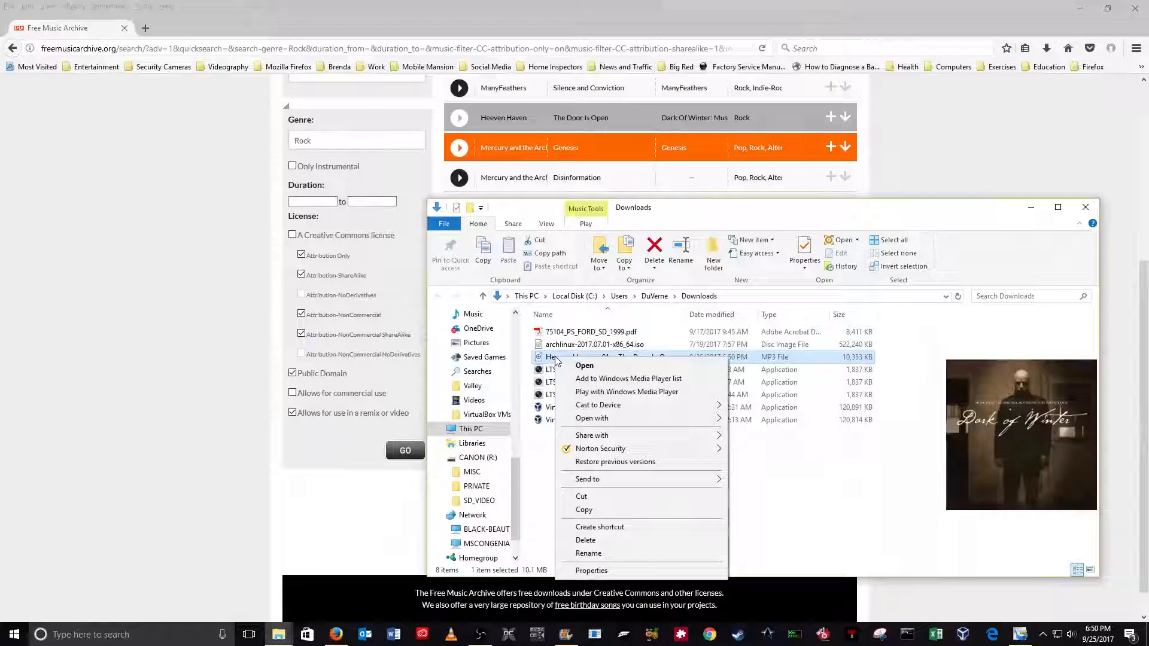
click(585, 511)
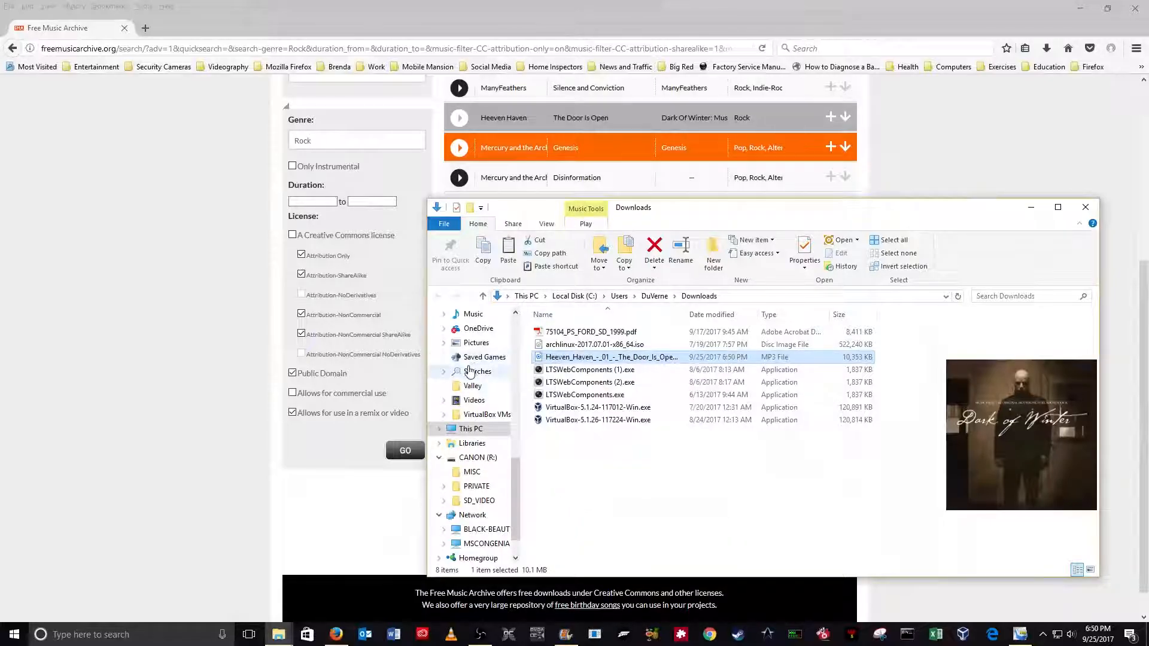
Paste the copied MP3 file into the Videos folder alongside the ForzaMusicVideo.wlmp project, and clear the selection.
scroll(478, 431, up, 10)
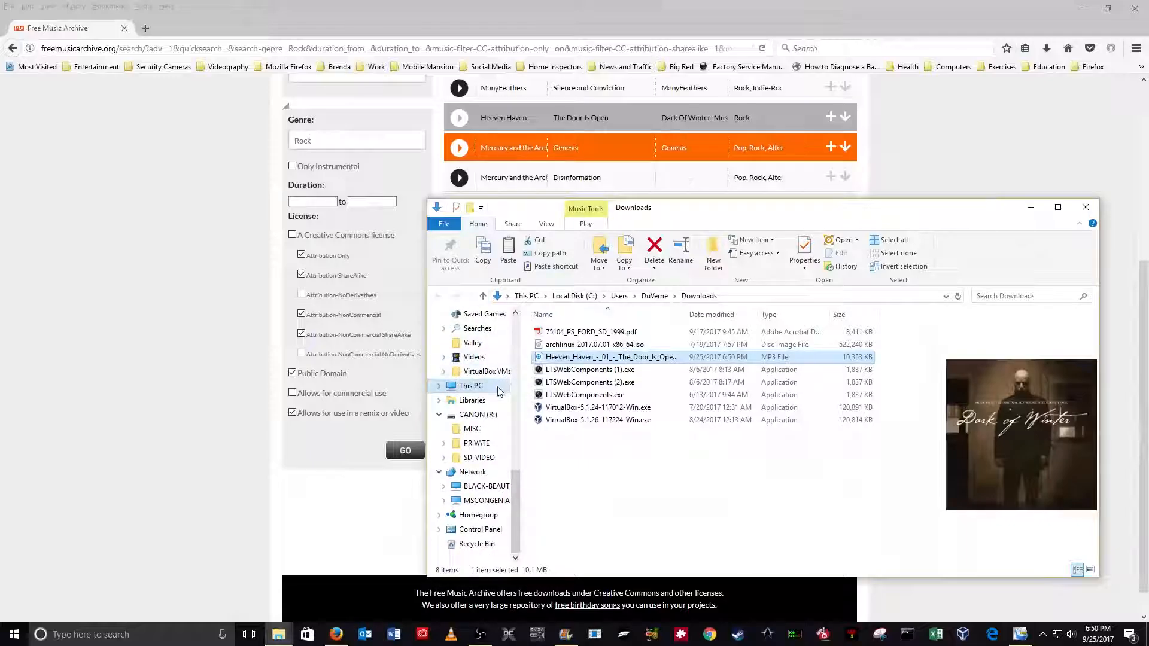
click(469, 405)
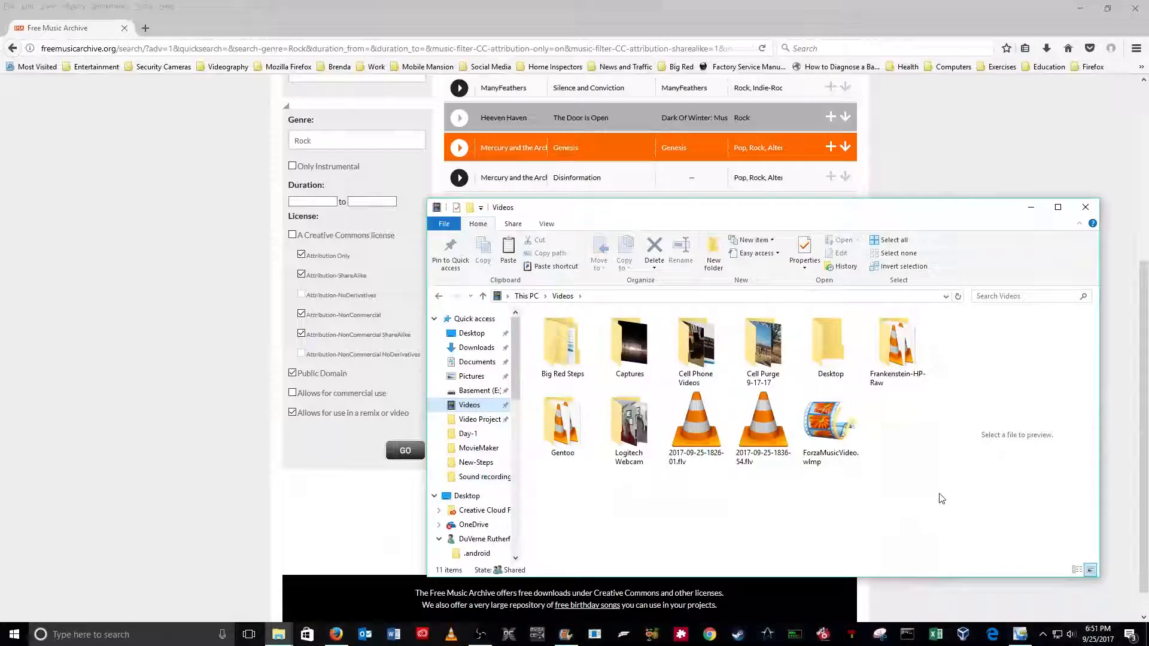
right_click(901, 426)
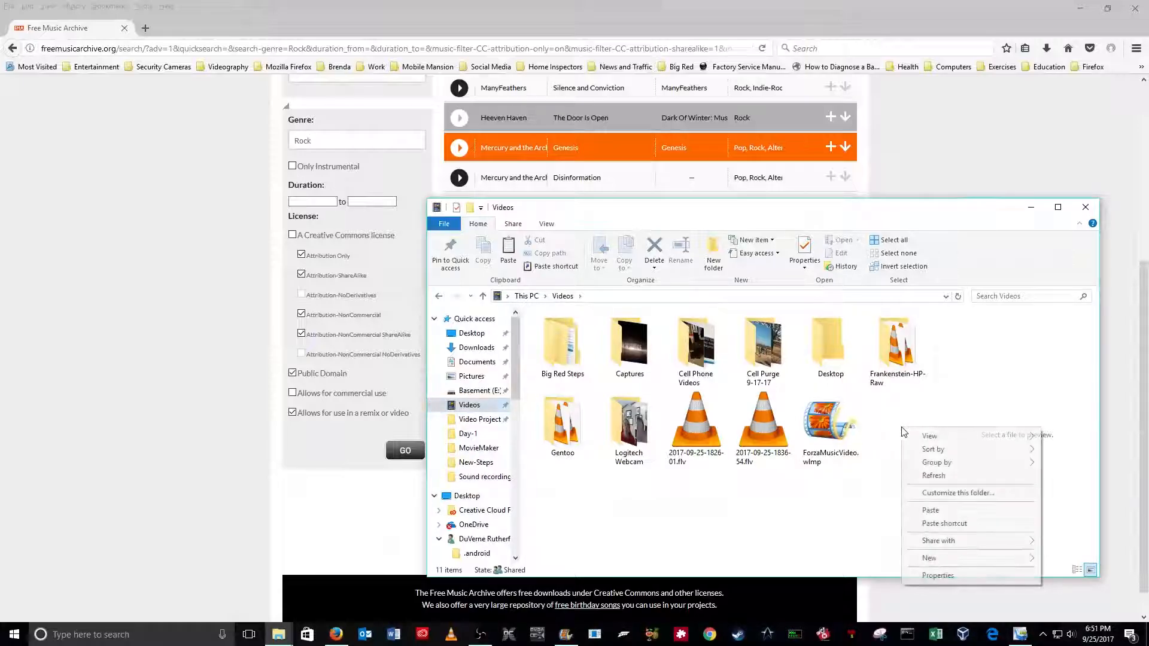
click(931, 509)
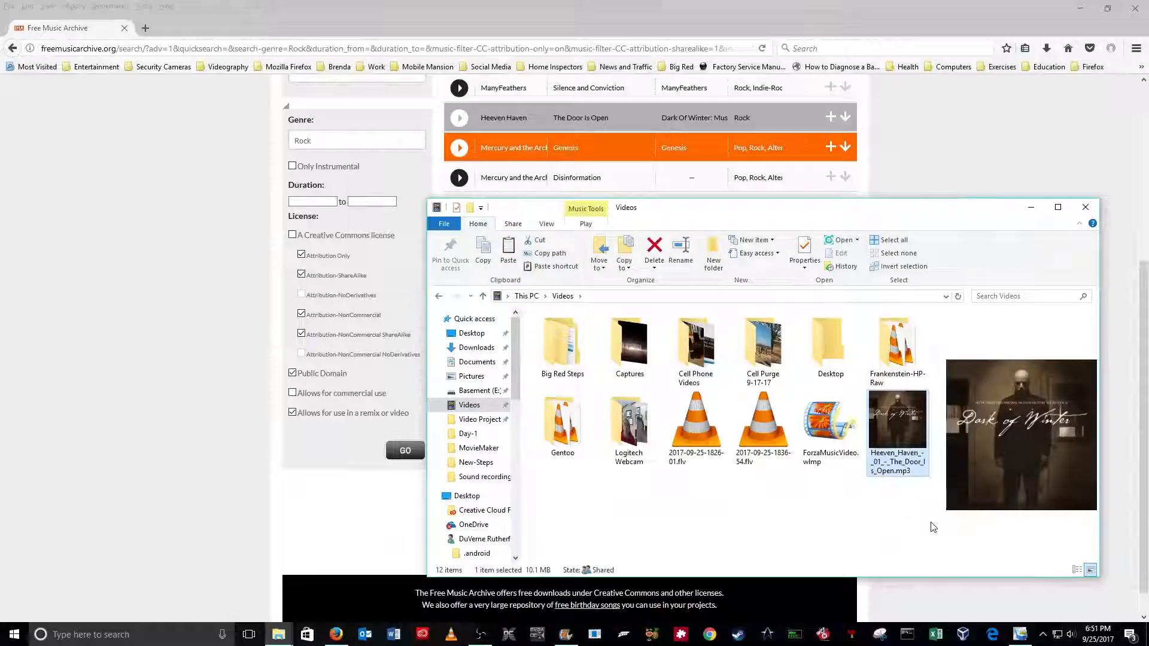
click(816, 543)
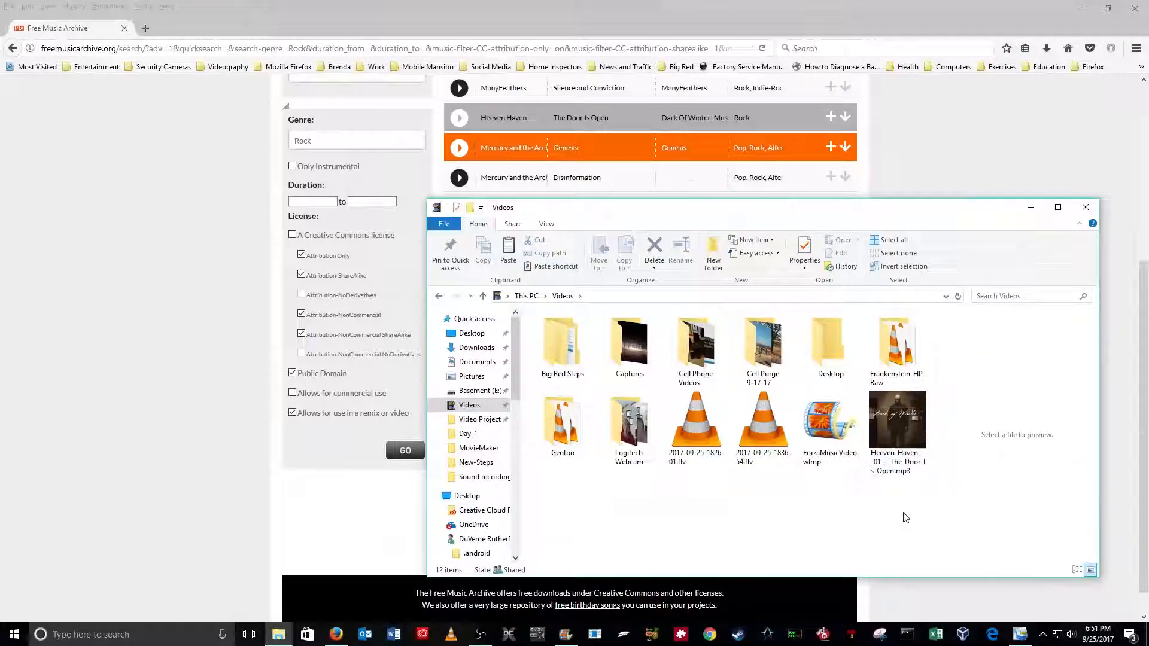
mouse_move(897, 419)
drag(831, 430, 706, 361)
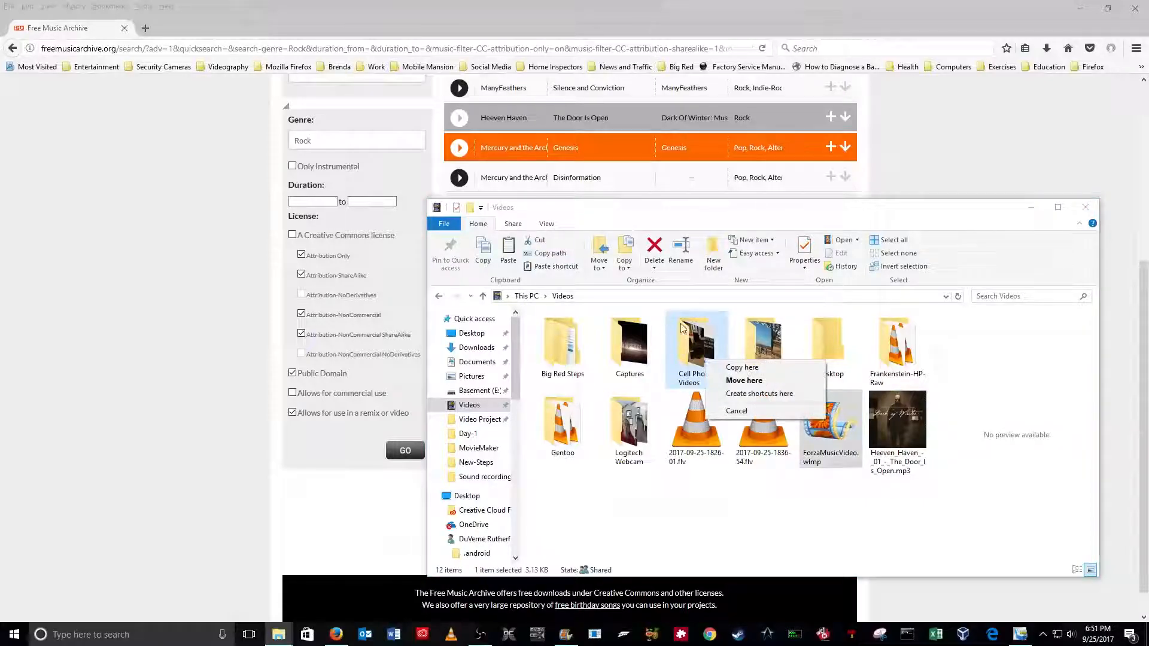
click(802, 513)
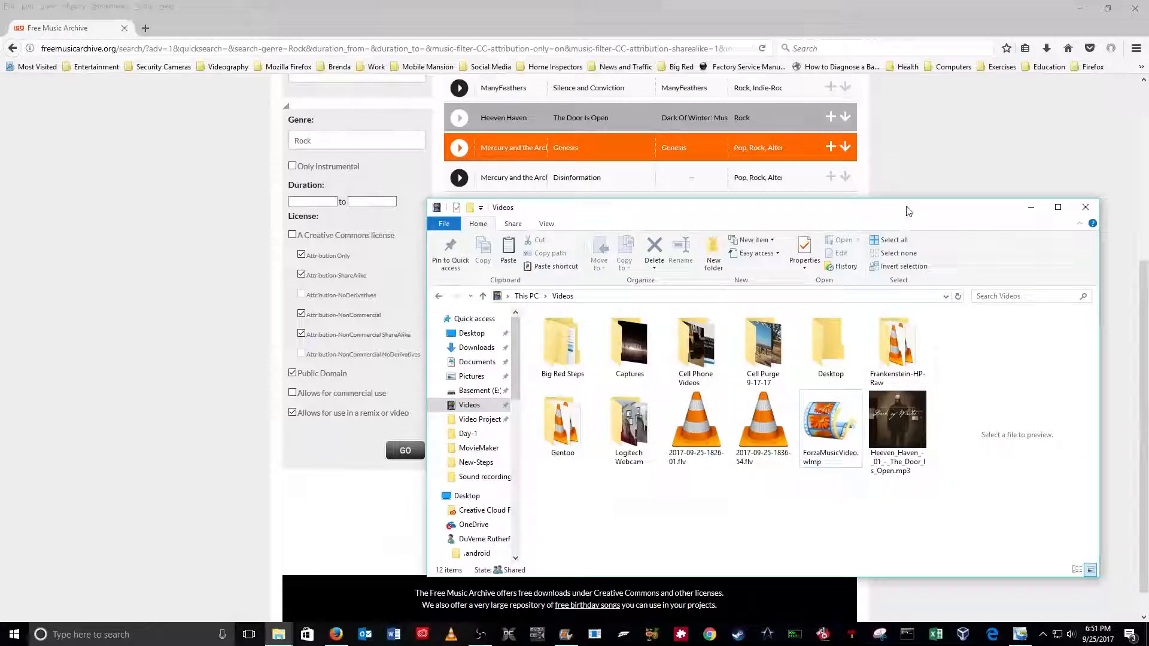
Minimize the Videos folder window and preview "The Door Is Open" again from the search results.
drag(908, 210, 835, 215)
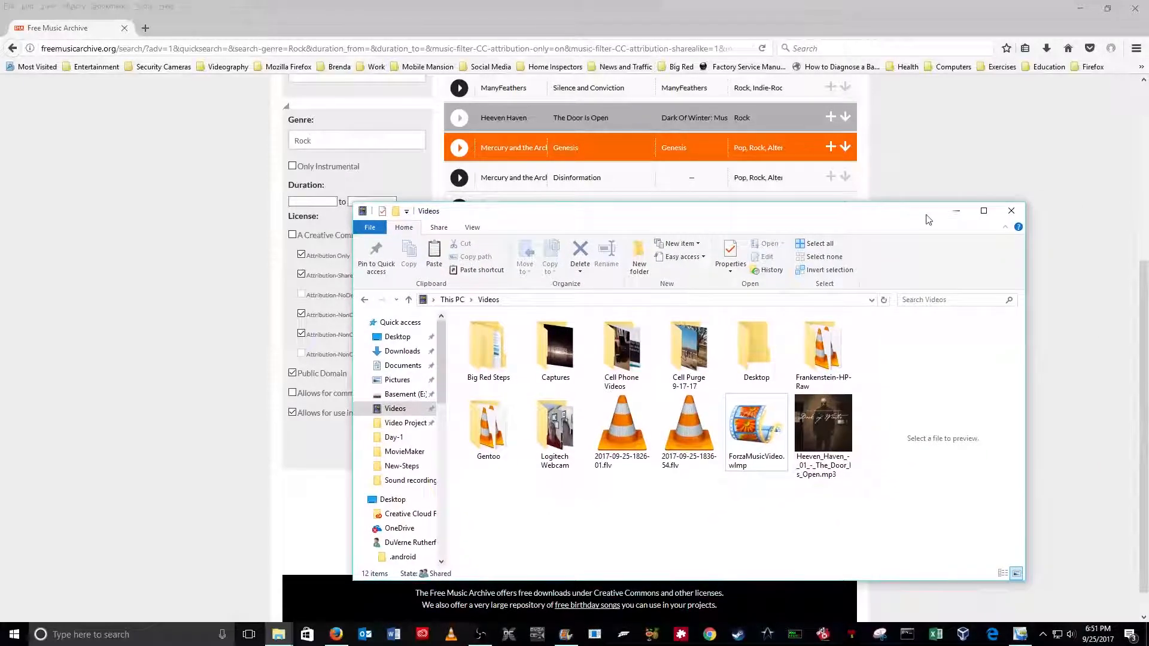
click(956, 213)
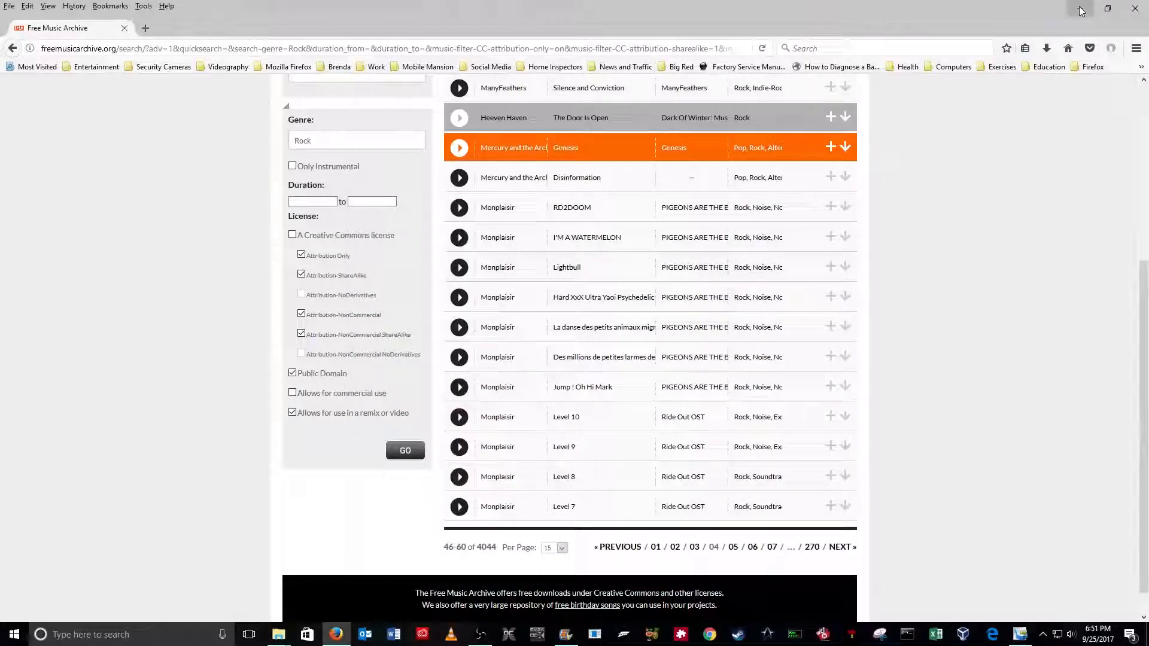
scroll(982, 359, up, 3)
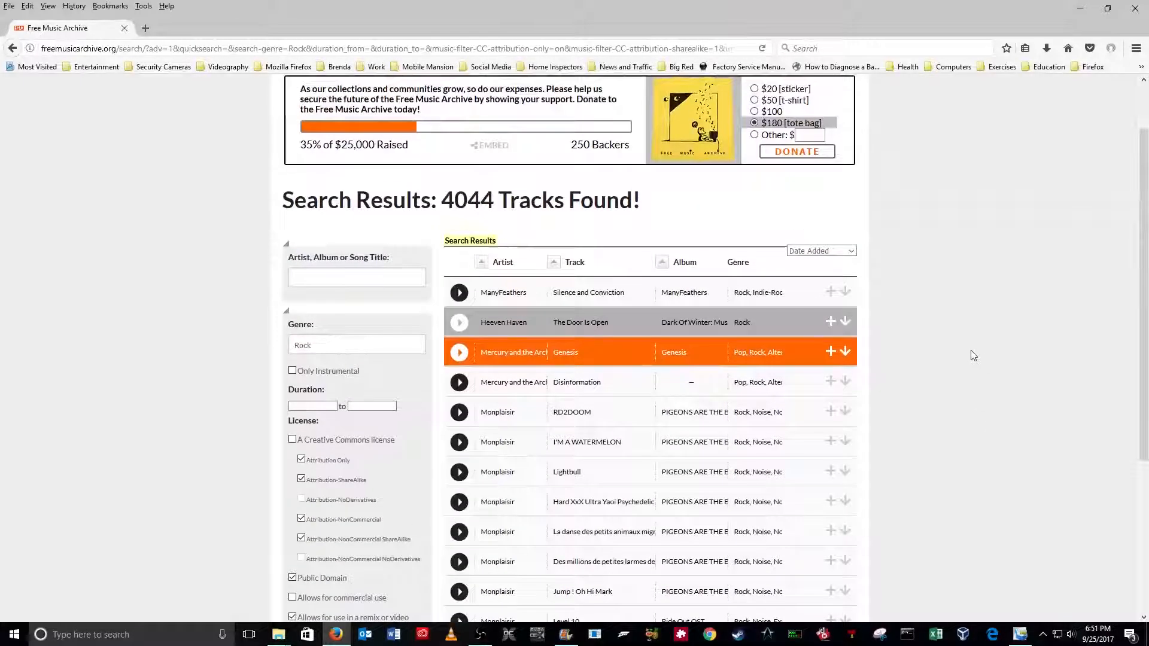
scroll(973, 355, down, 2)
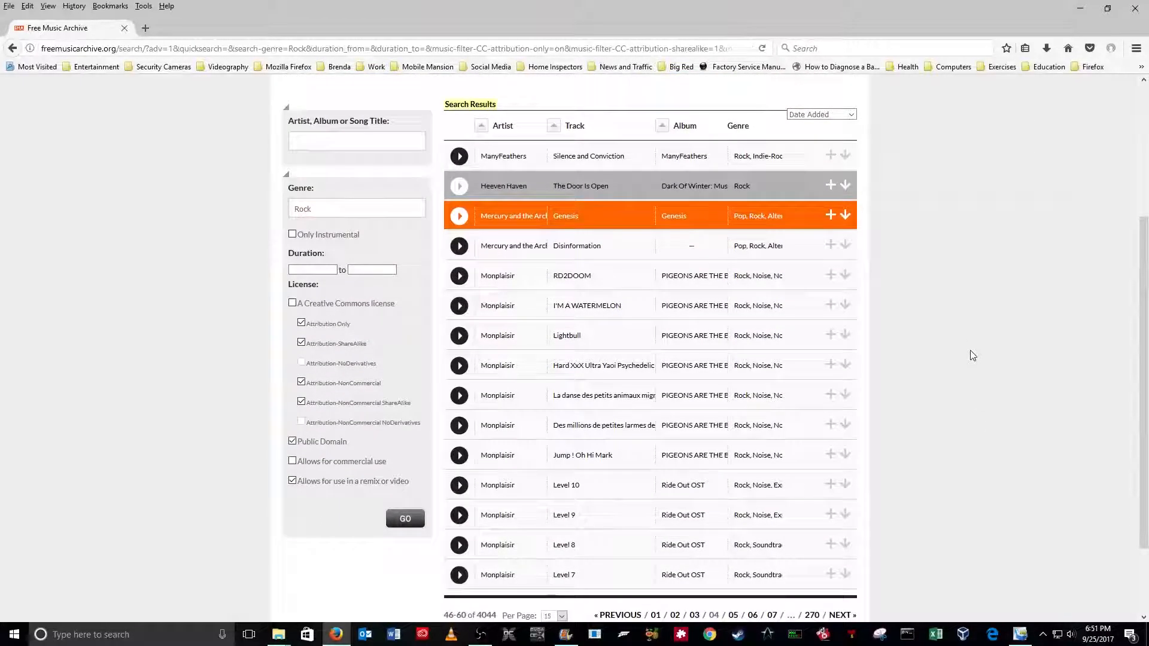
scroll(972, 356, up, 3)
scroll(972, 355, down, 1)
scroll(972, 355, down, 2)
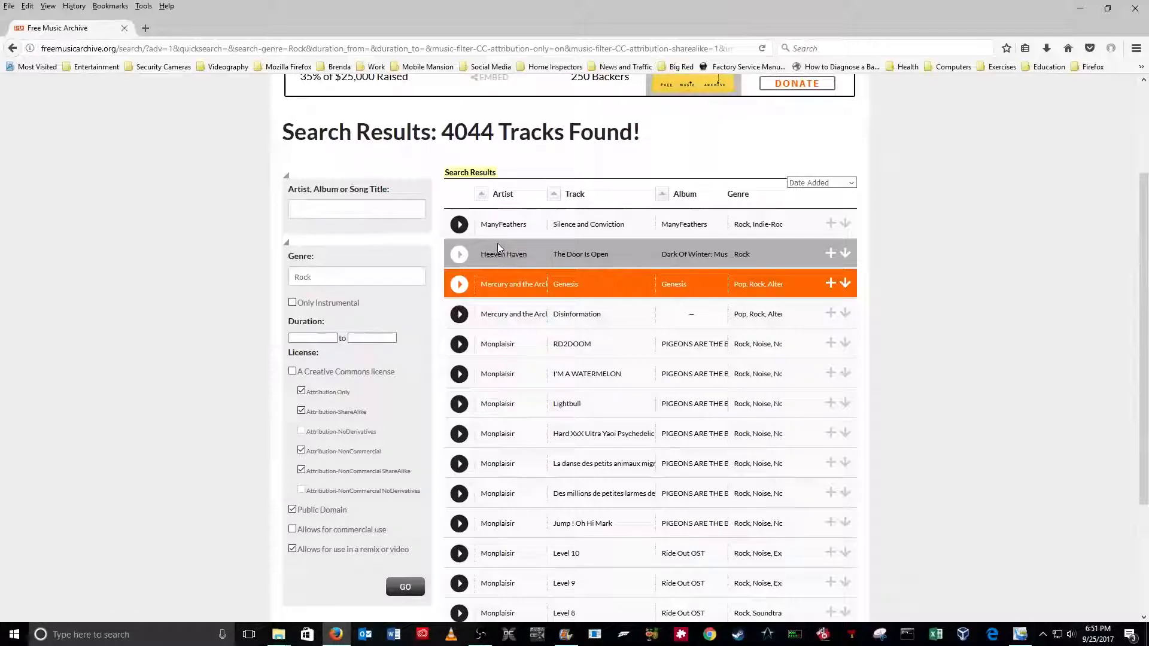
click(458, 255)
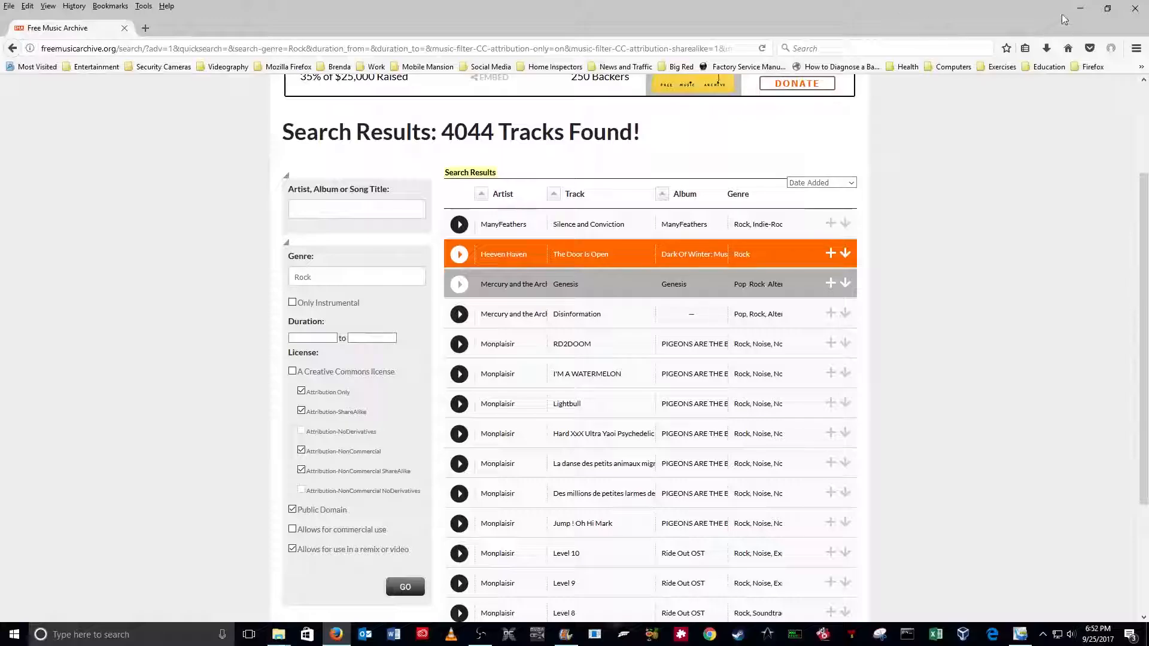
Switch to Movie Maker and add Heeven_Haven_-_01_-_The_Door_Is_Open.mp3 from the Videos folder as music at the current point, 00:32.17.
click(1080, 8)
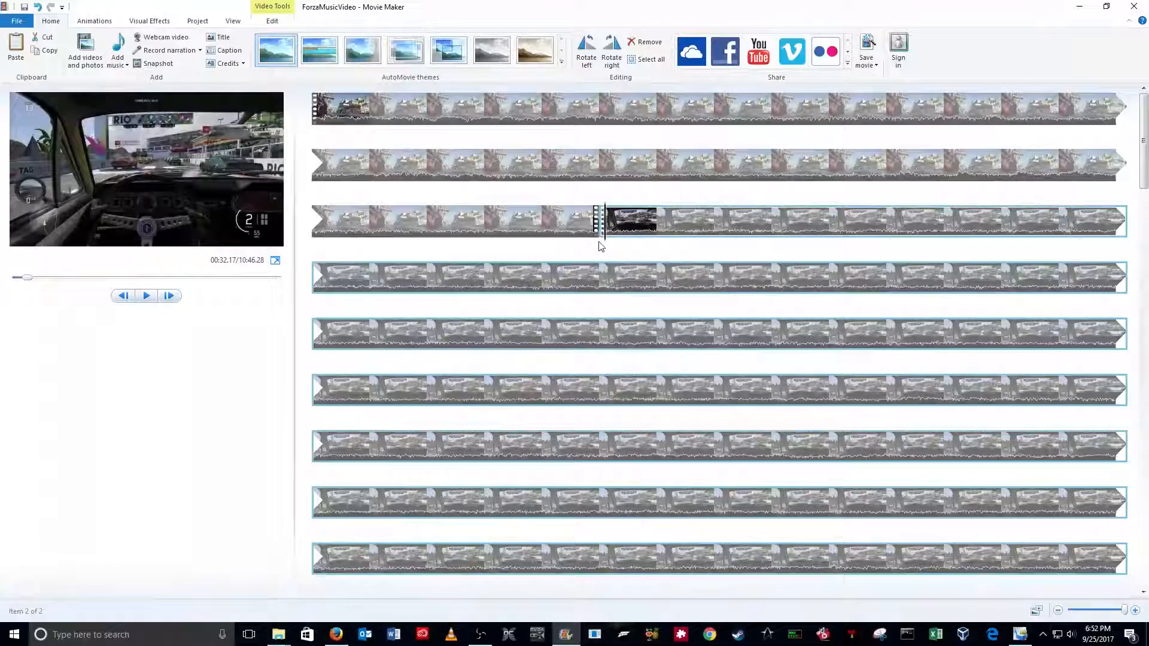
click(127, 67)
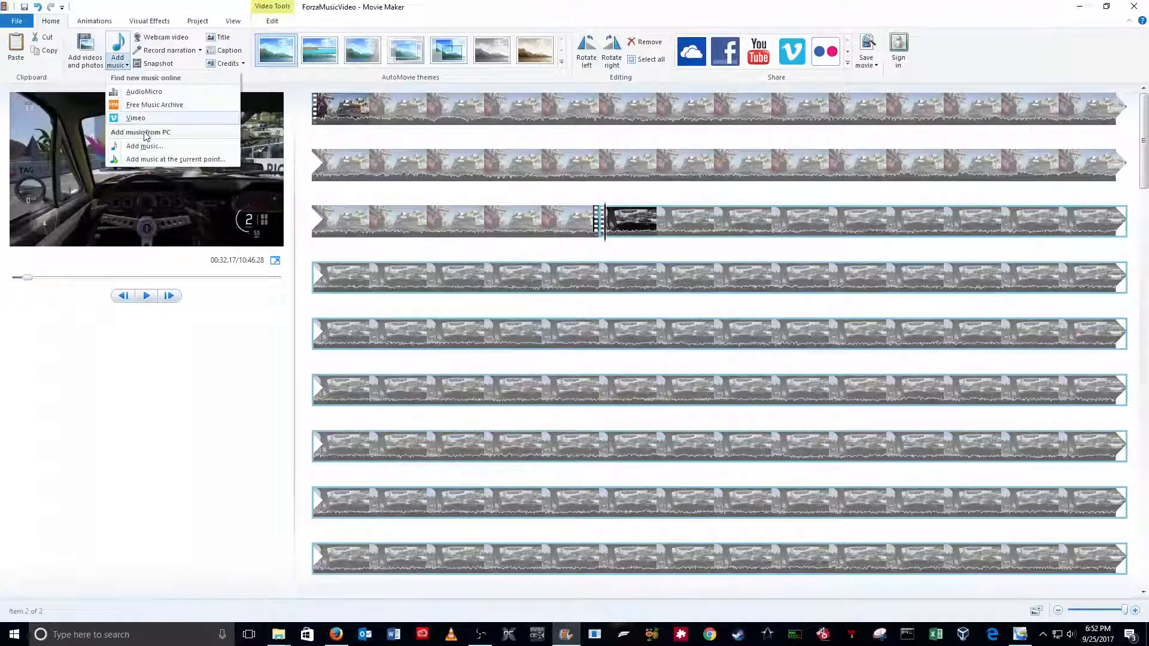
click(204, 160)
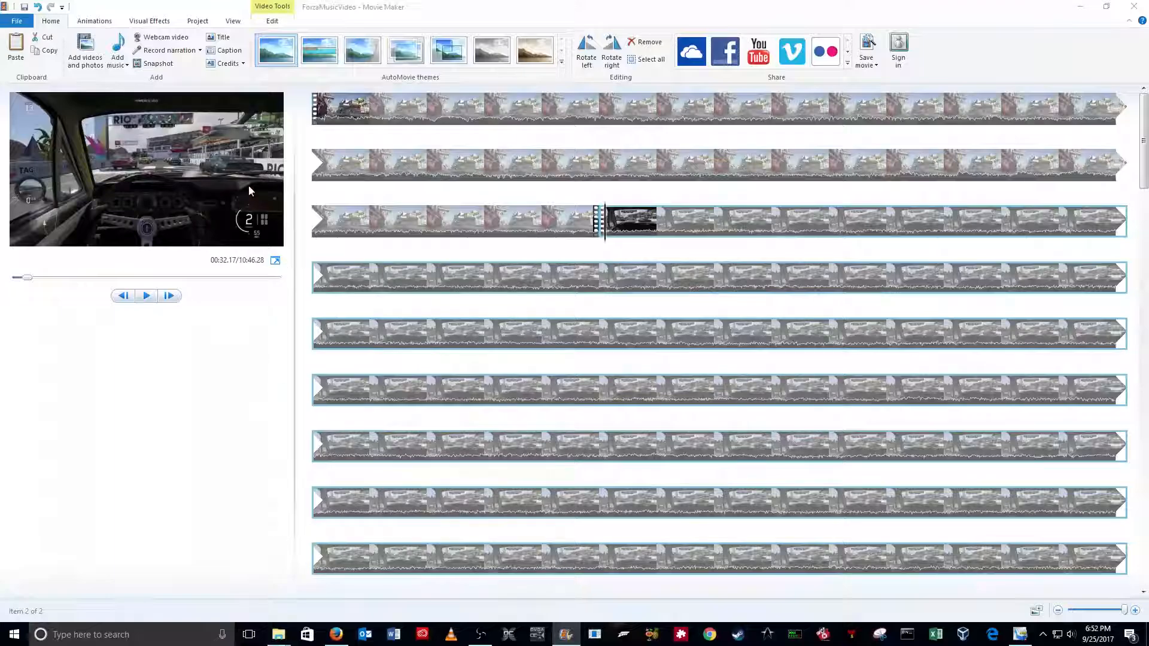
click(118, 55)
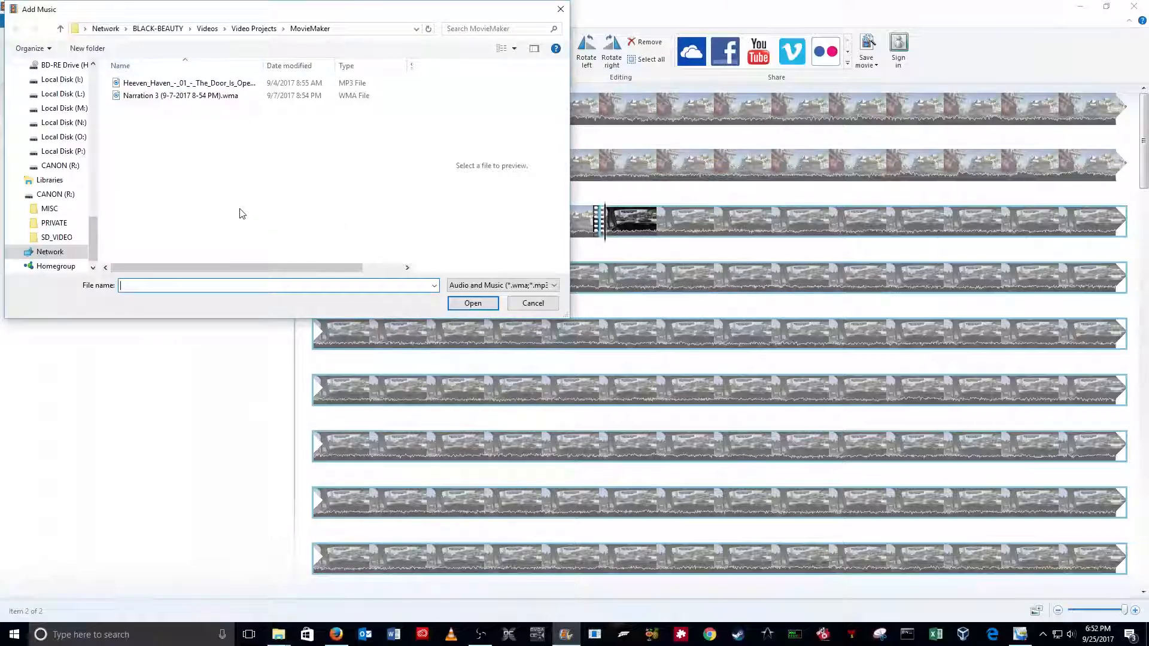
scroll(84, 225, up, 1)
scroll(84, 224, up, 4)
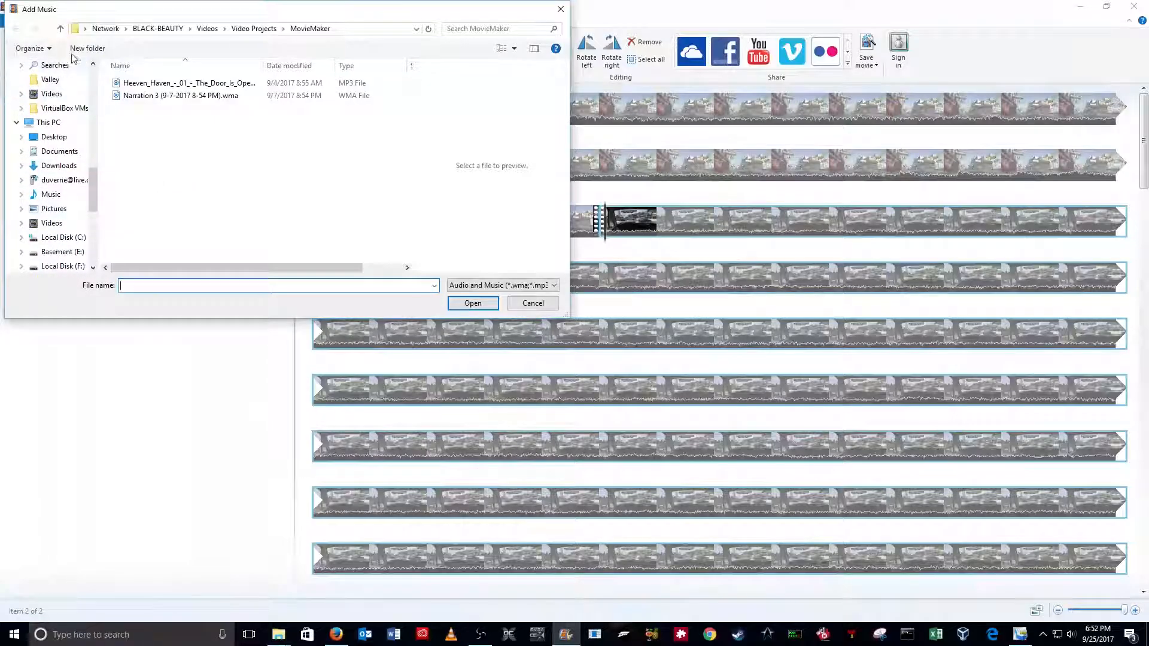
scroll(66, 171, up, 3)
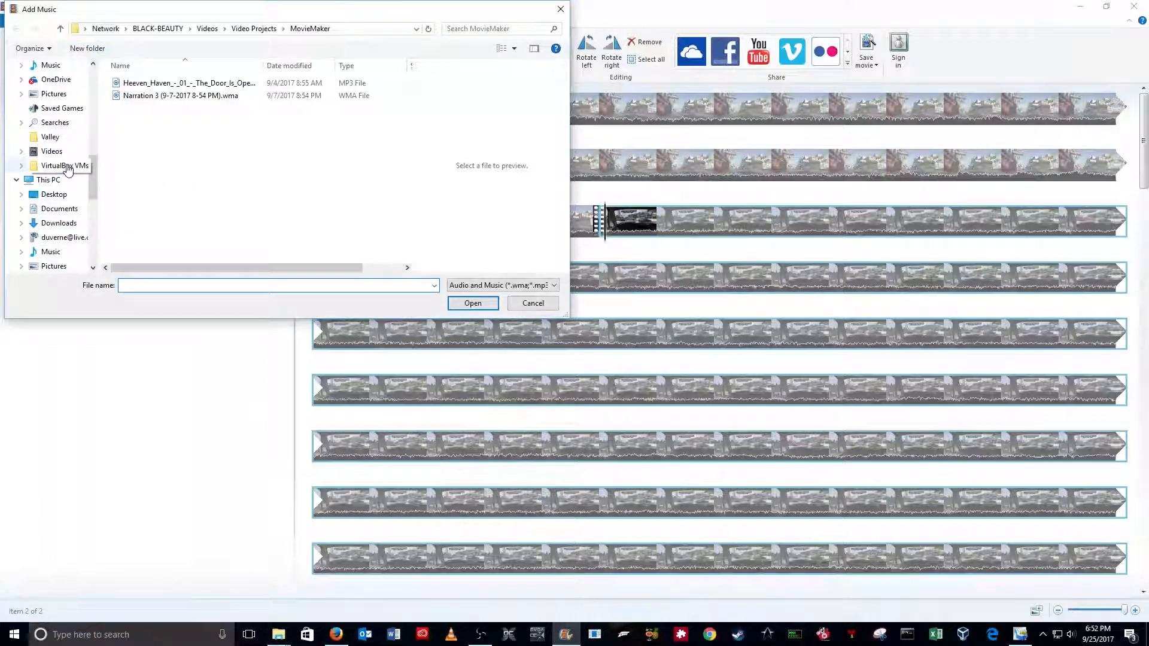
click(46, 181)
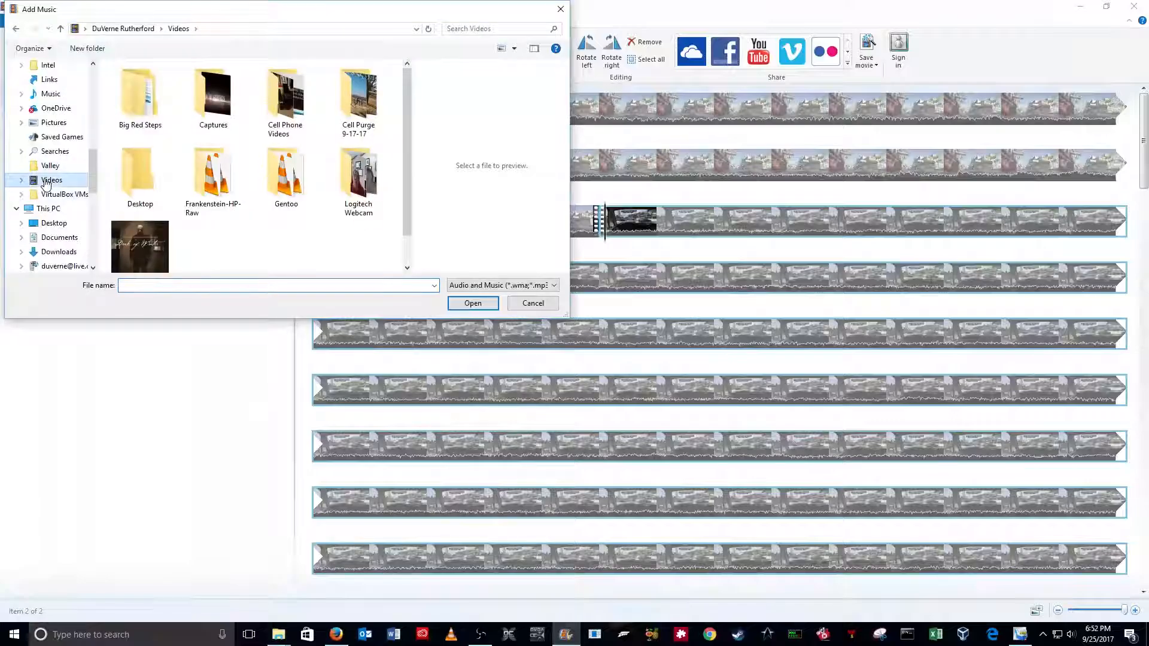
click(140, 247)
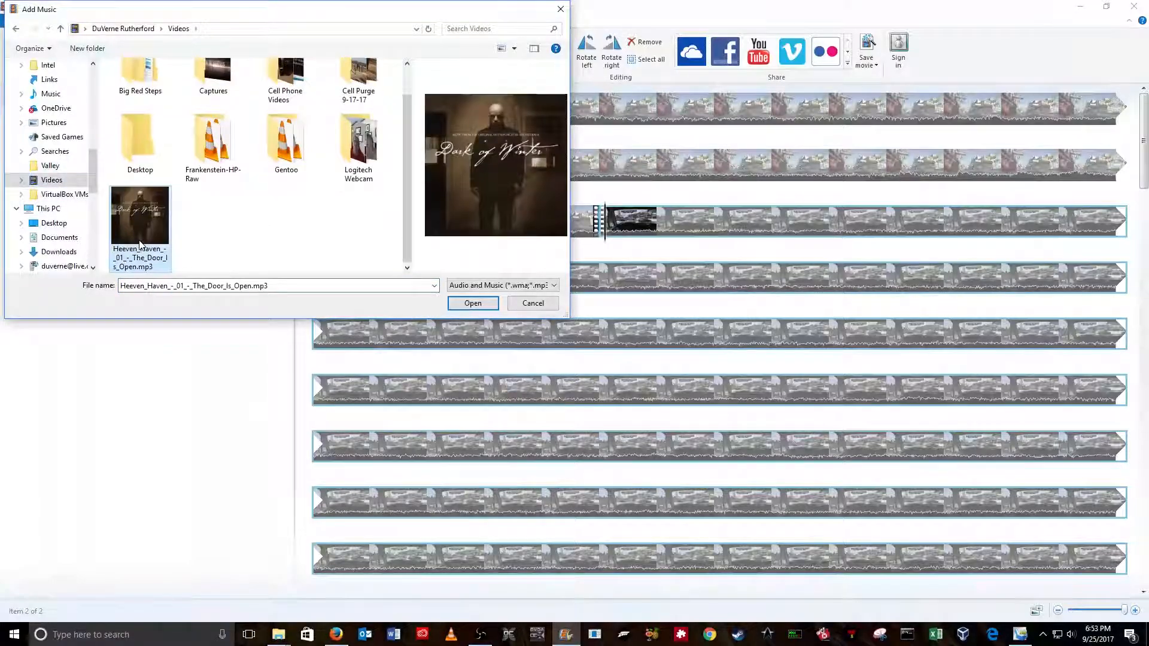
click(472, 305)
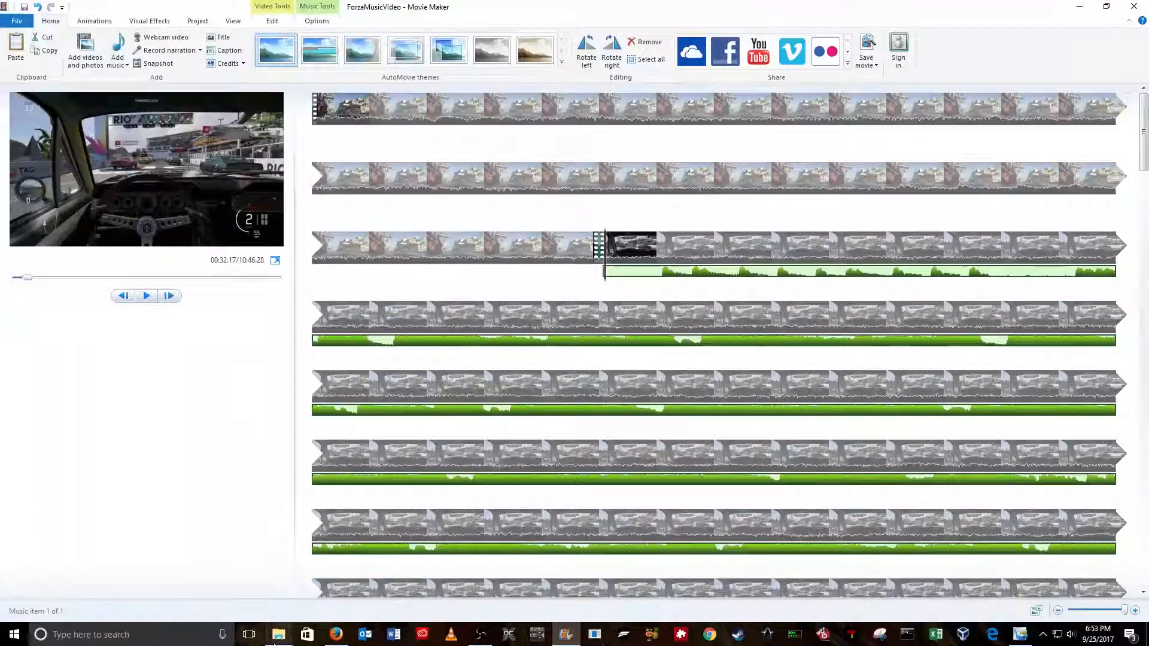
Open The Door Is Open MP3 from the Videos folder window in the music player to check its length, and close the player.
mouse_move(276, 641)
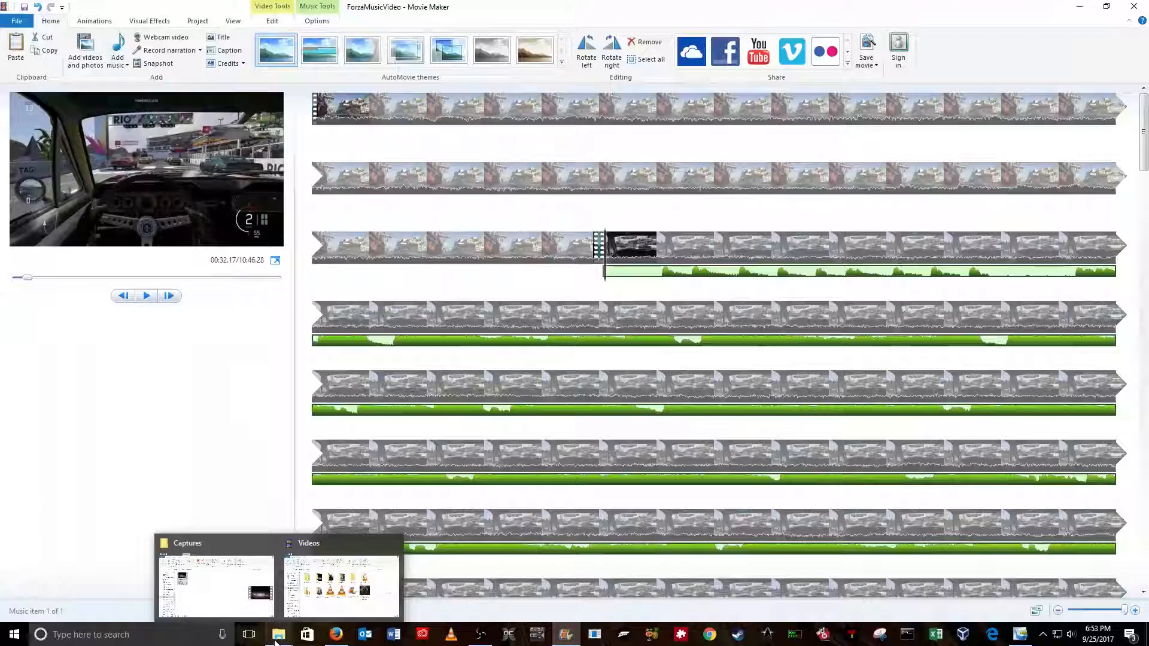
mouse_move(365, 596)
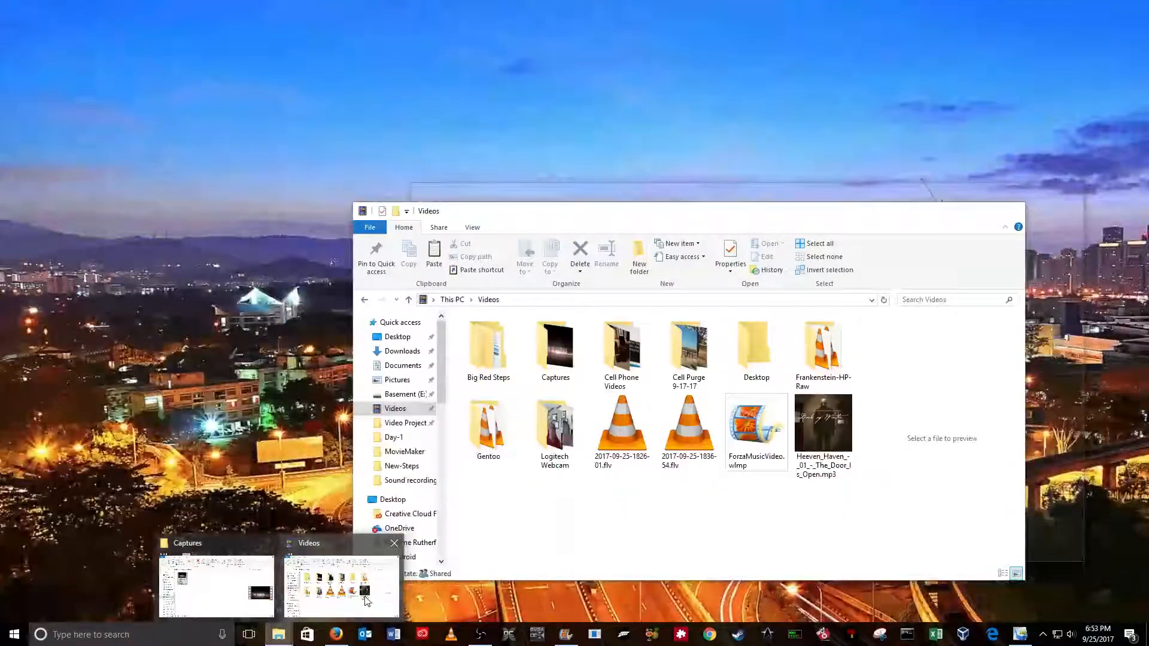
click(375, 598)
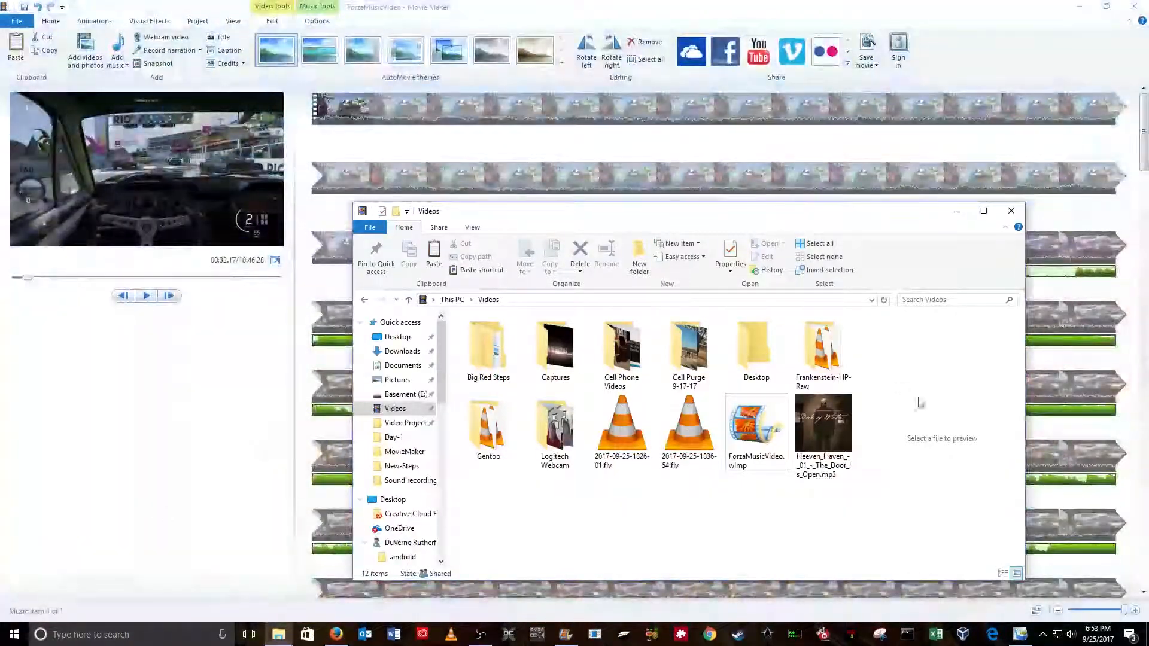
double_click(817, 422)
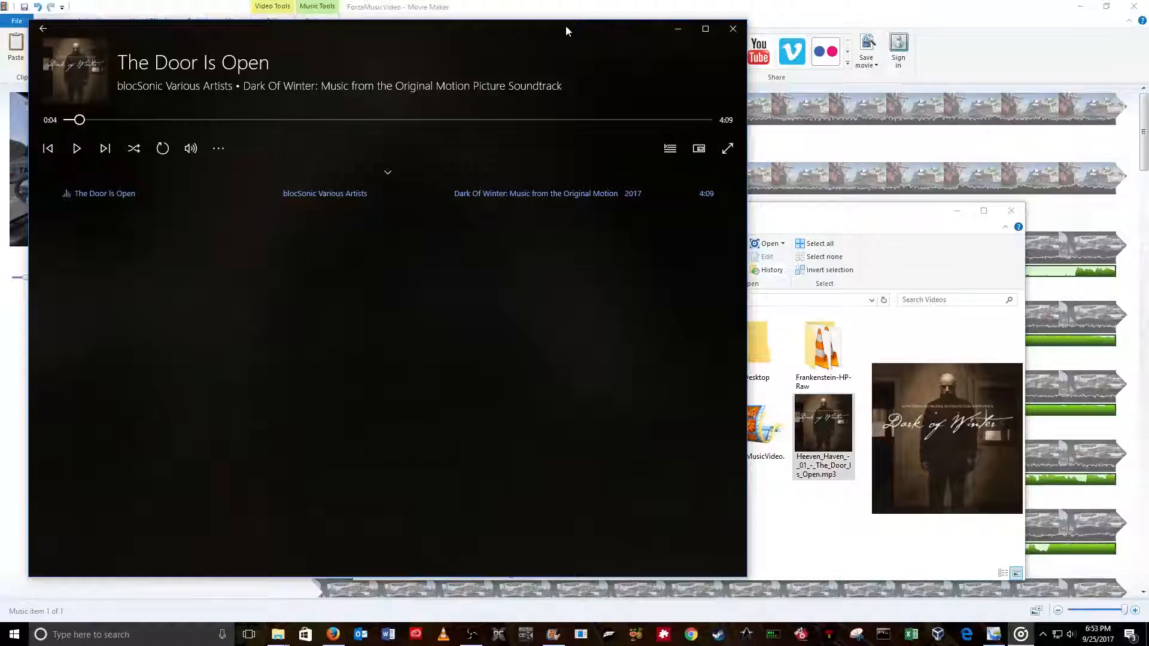
key(XF86Calculator)
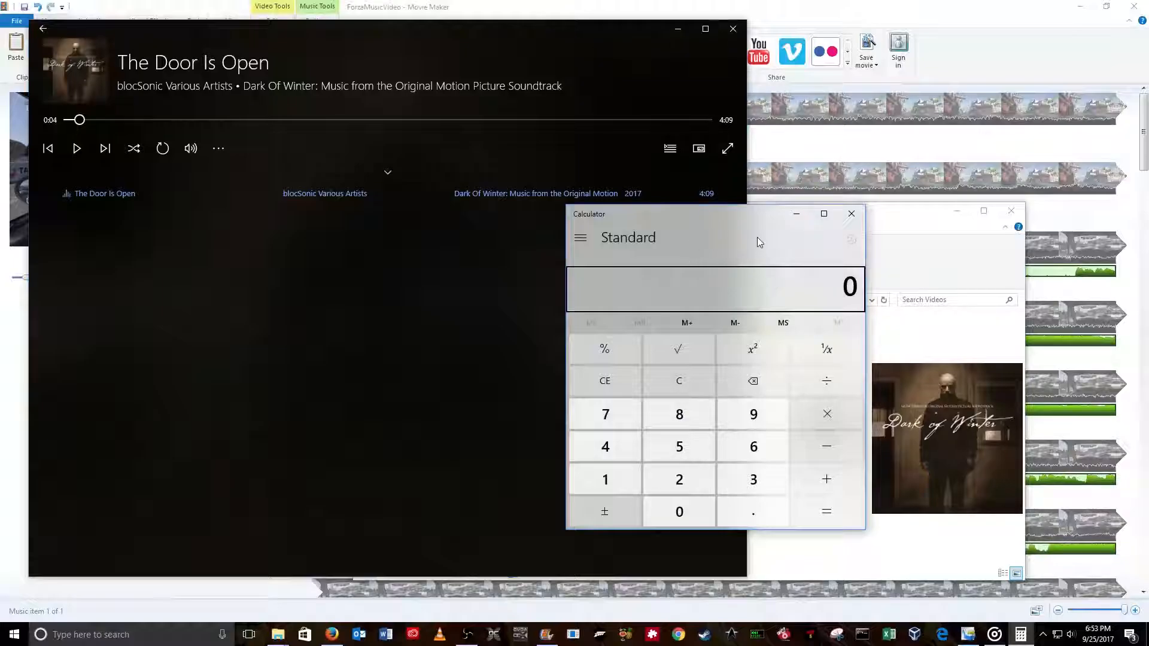
drag(748, 217, 619, 248)
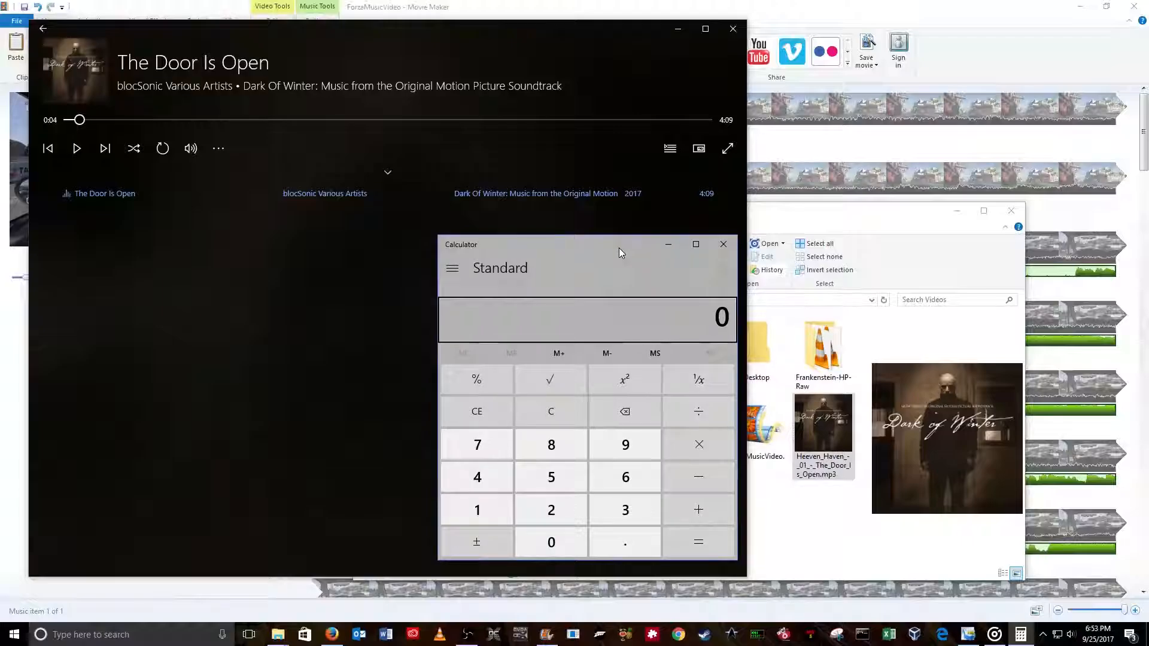
click(670, 245)
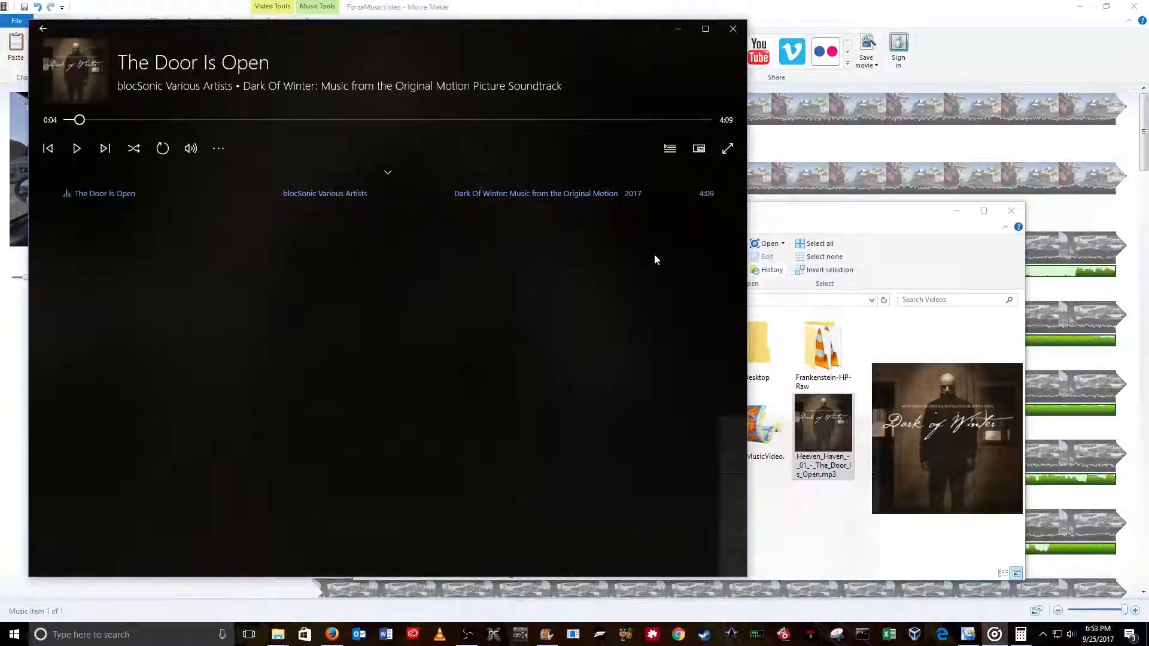
click(733, 28)
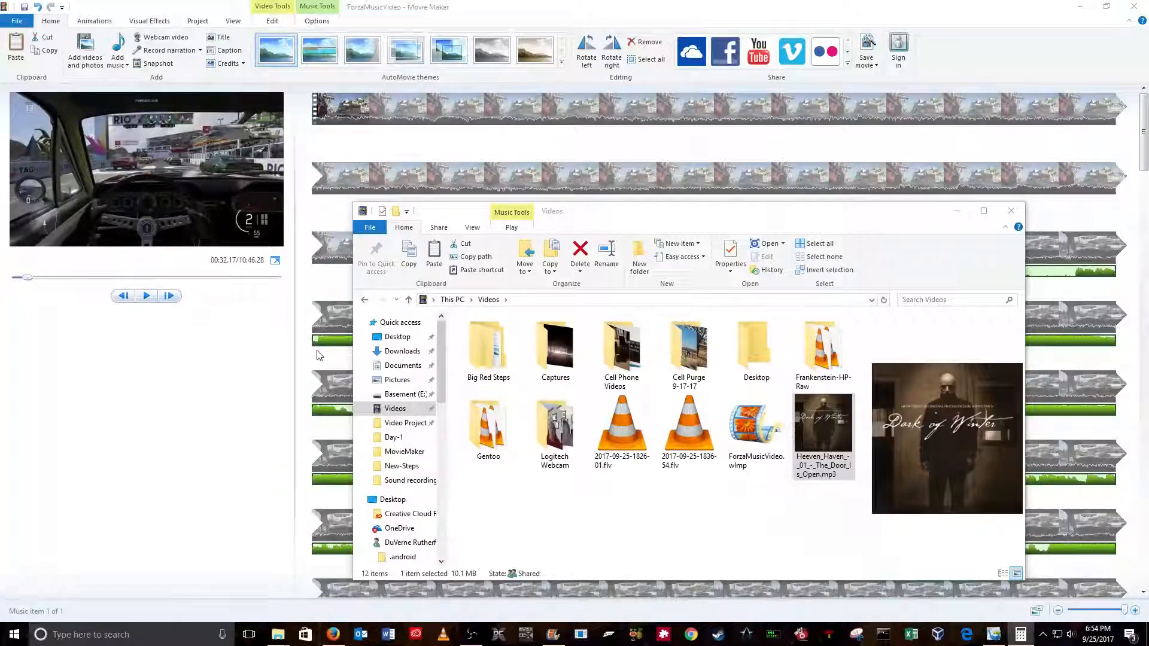
Divide 10.5 by 4 in Calculator, and minimize both the calculator and the Videos folder window.
click(1024, 636)
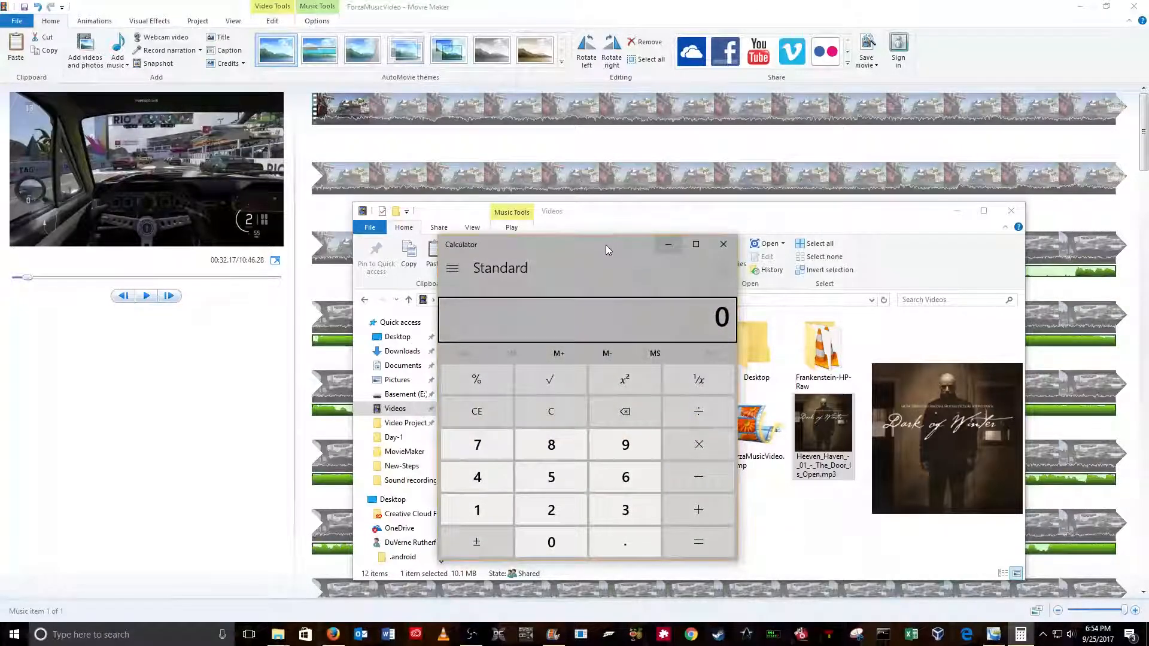
click(724, 244)
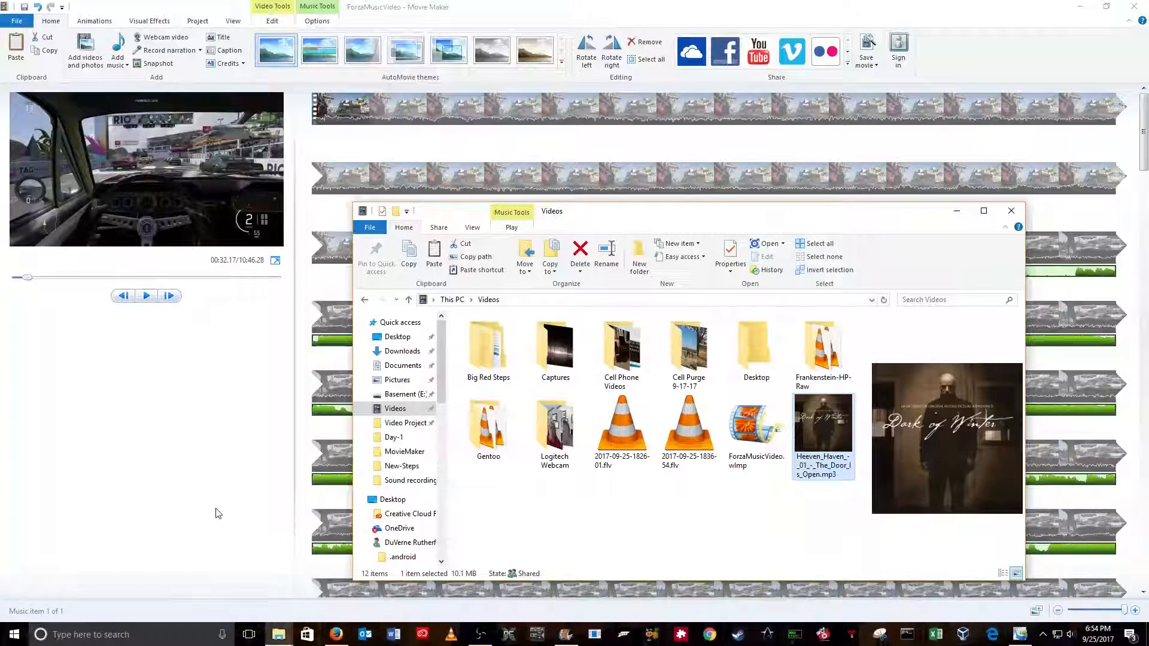
key(XF86Calculator)
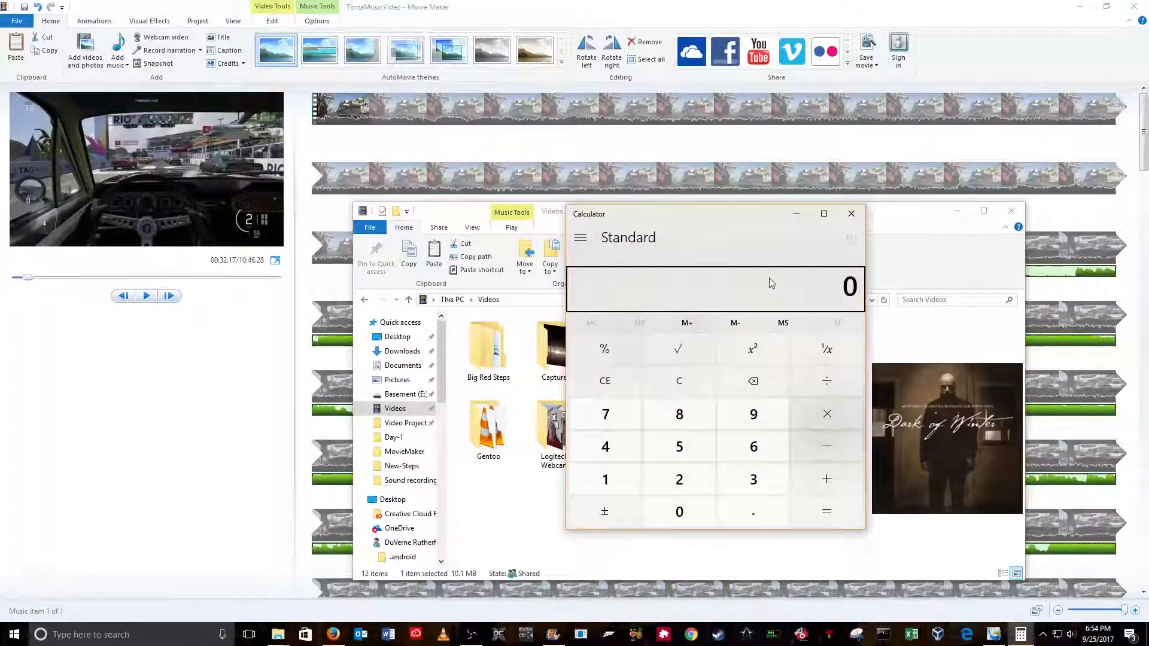
text(10.5)
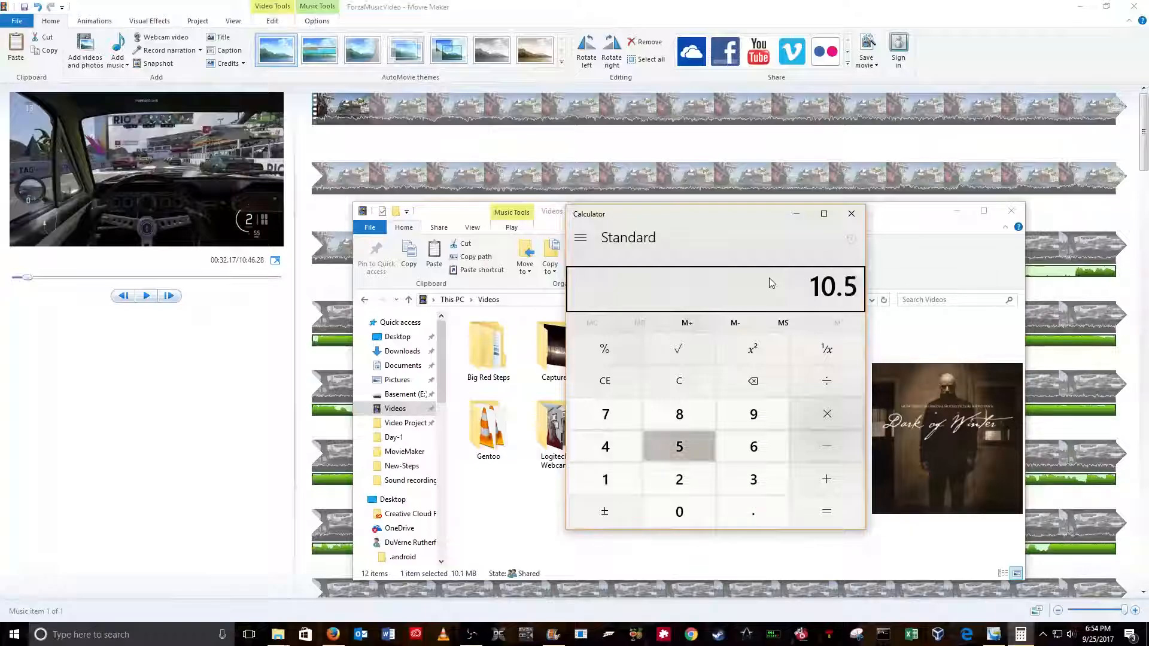
text(/)
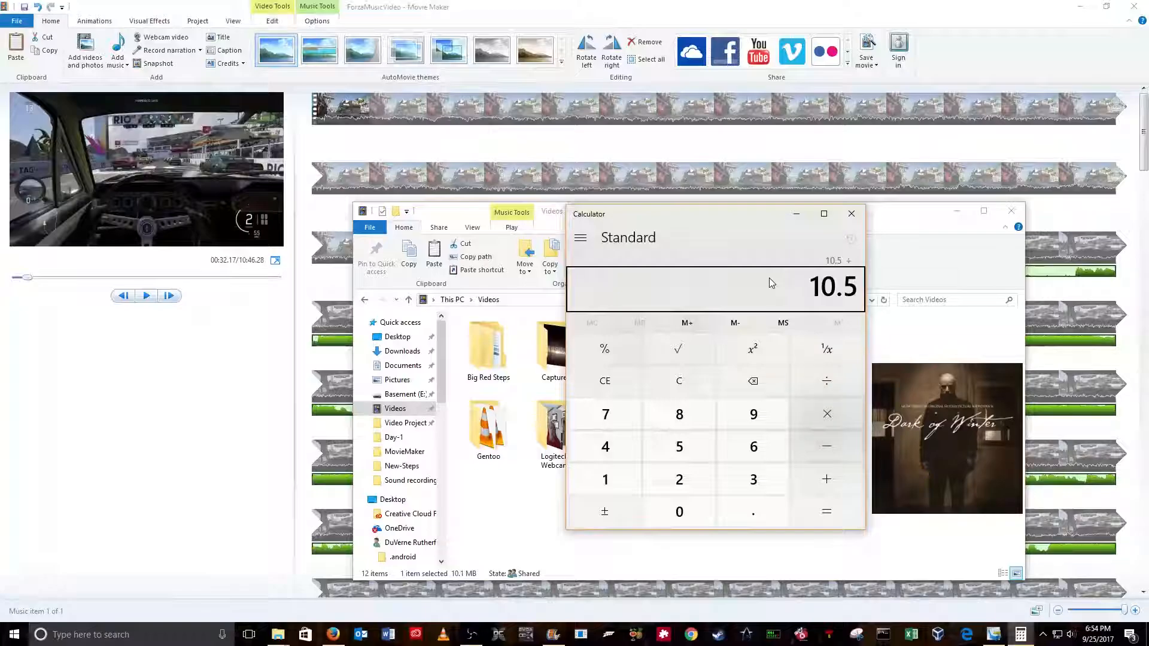
text(4)
key(Return)
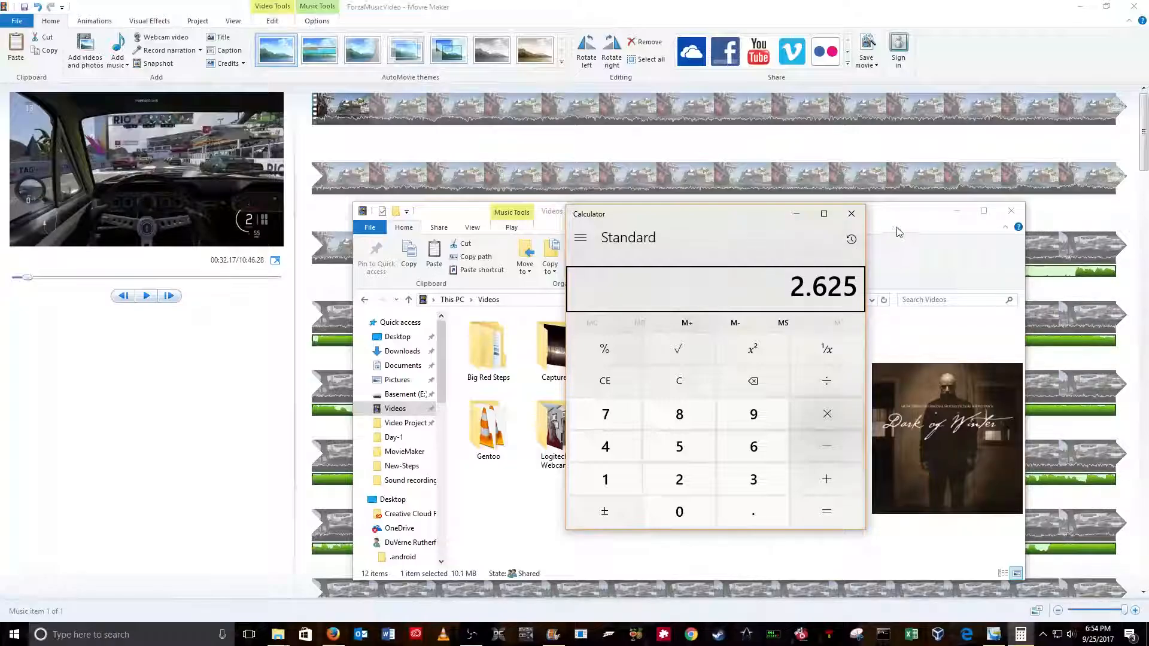
click(797, 218)
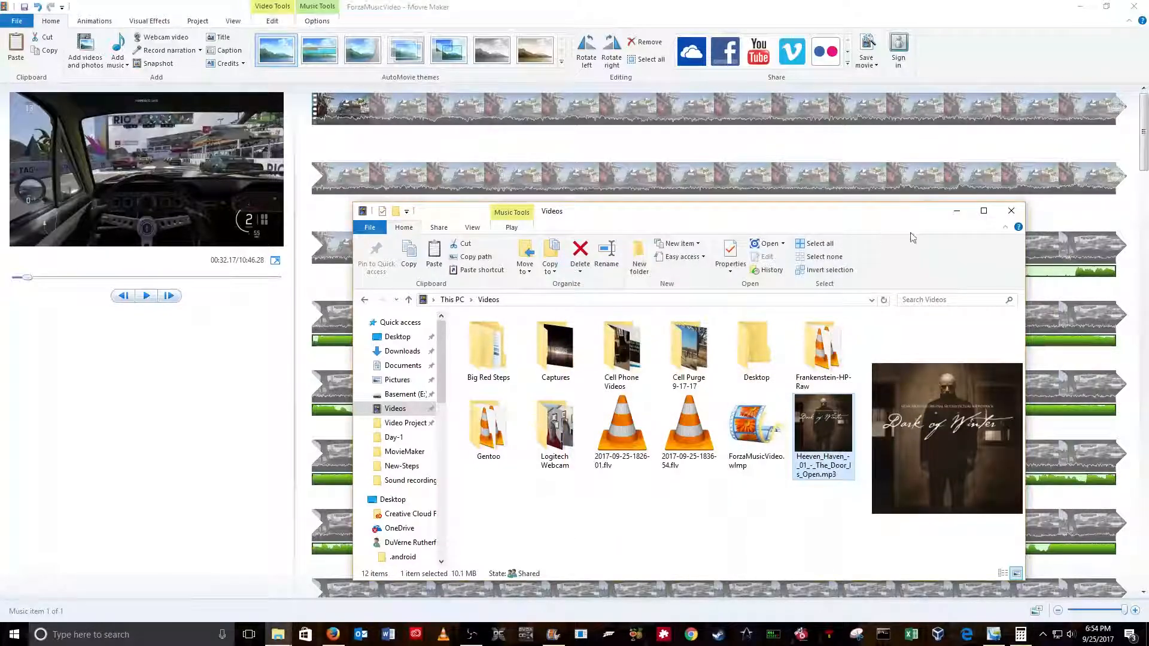
click(957, 217)
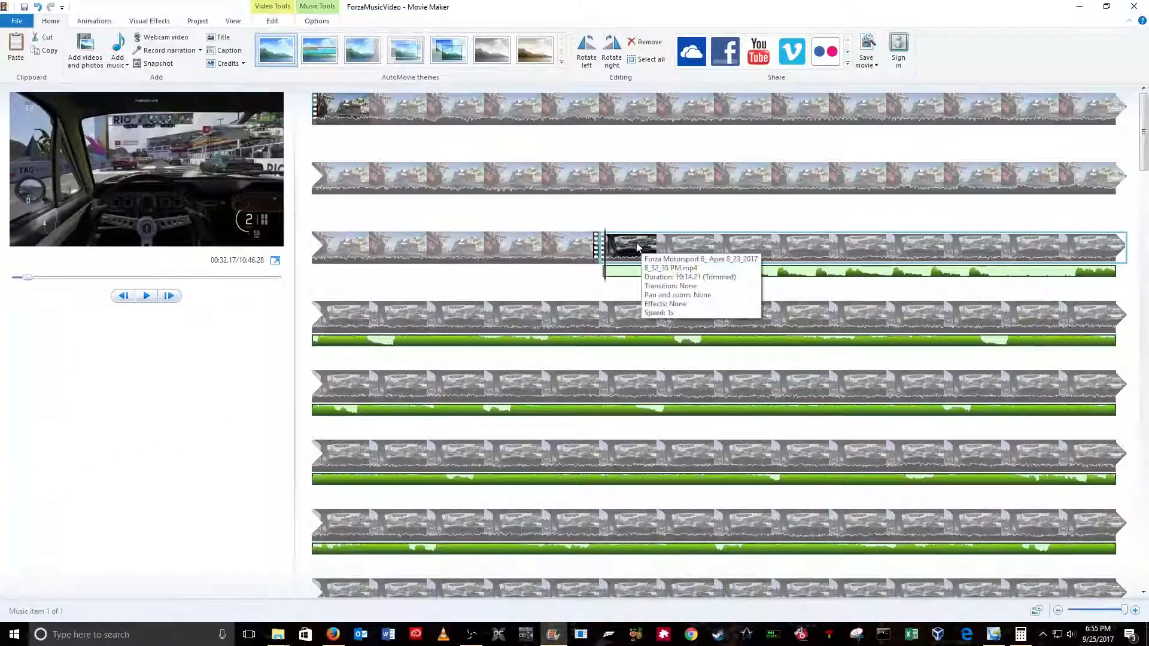
Examine the timeline to compare where the music track ends with the length of the race clip.
scroll(763, 369, down, 5)
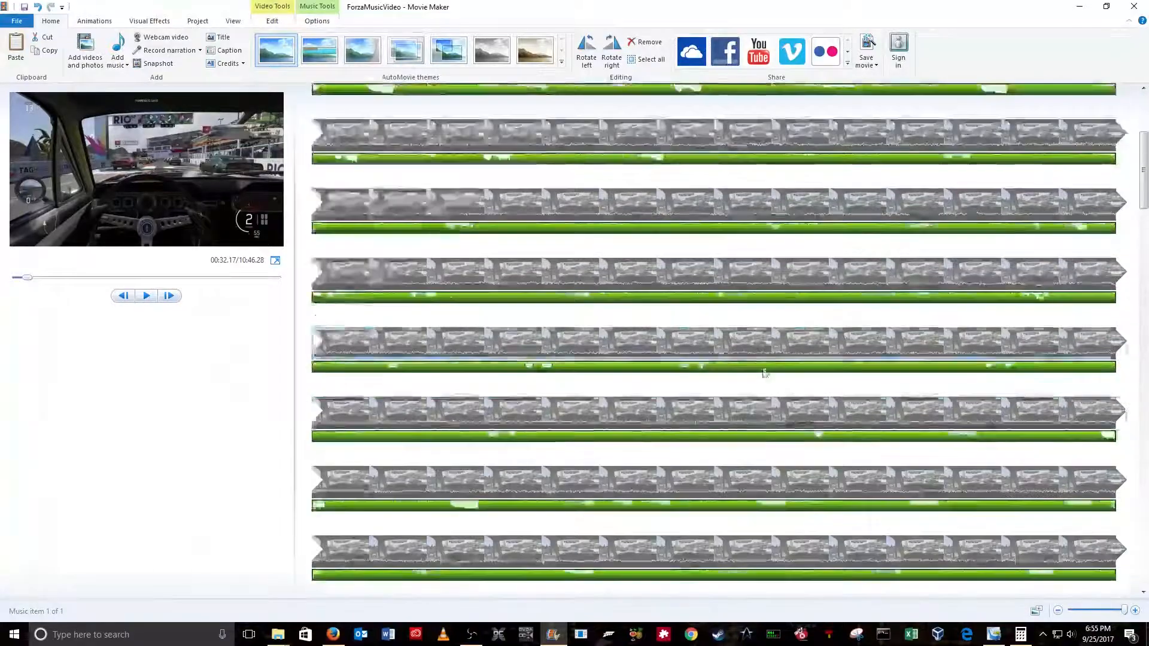
scroll(764, 369, down, 5)
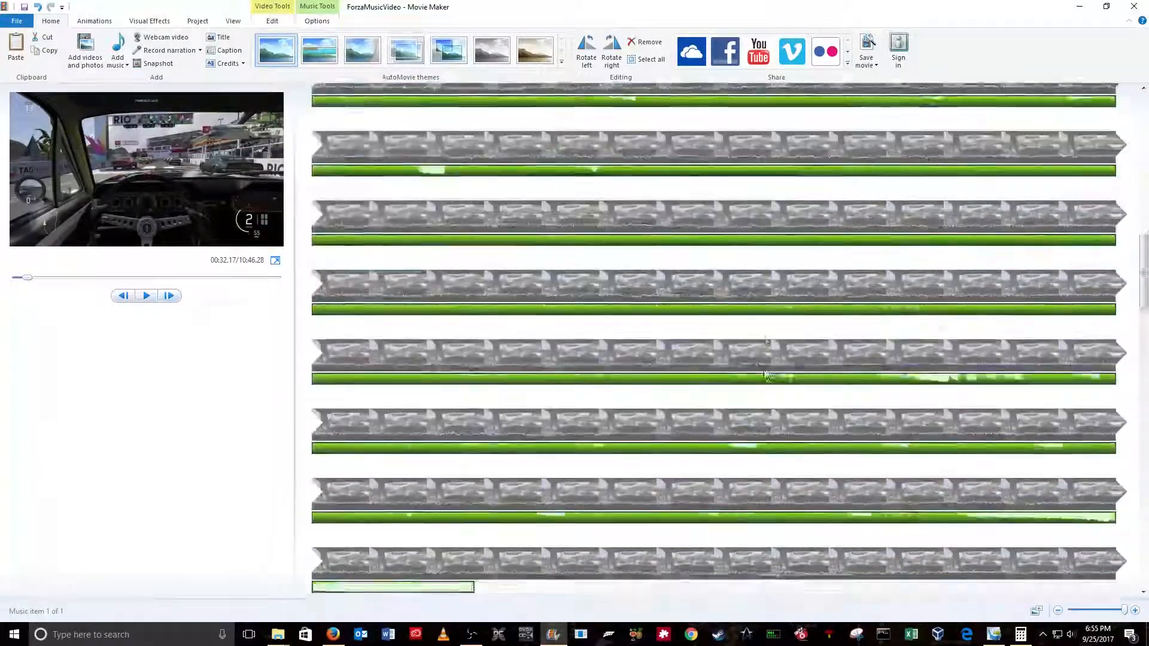
scroll(763, 368, down, 1)
scroll(546, 397, down, 3)
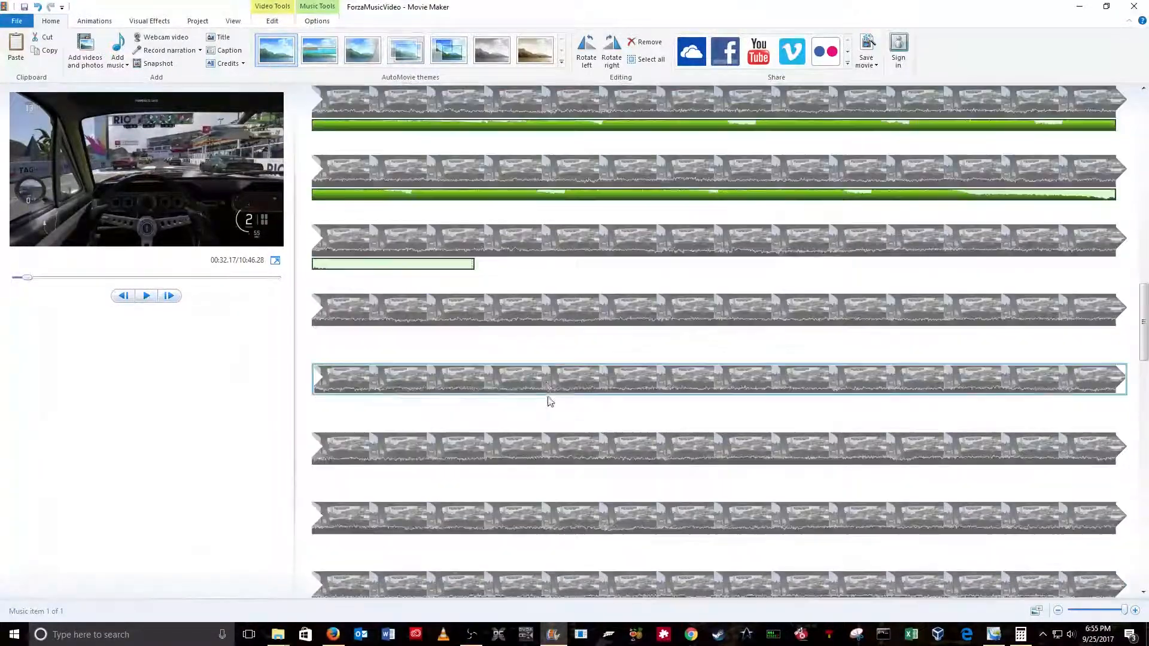
scroll(591, 453, down, 4)
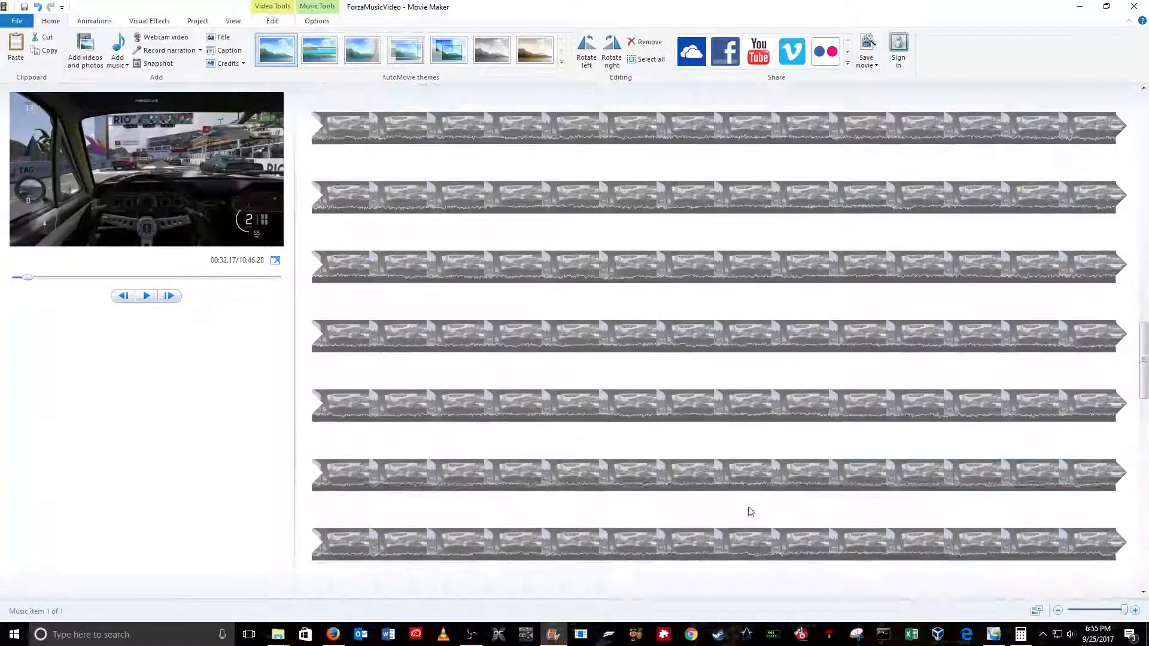
scroll(758, 509, up, 6)
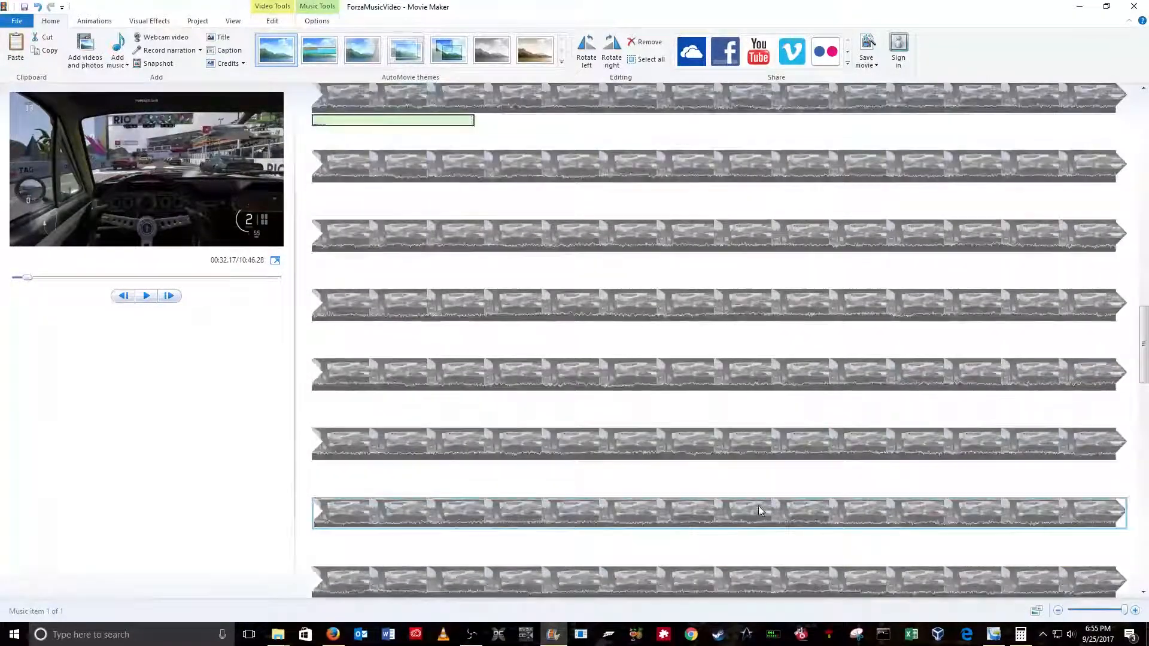
scroll(759, 510, up, 5)
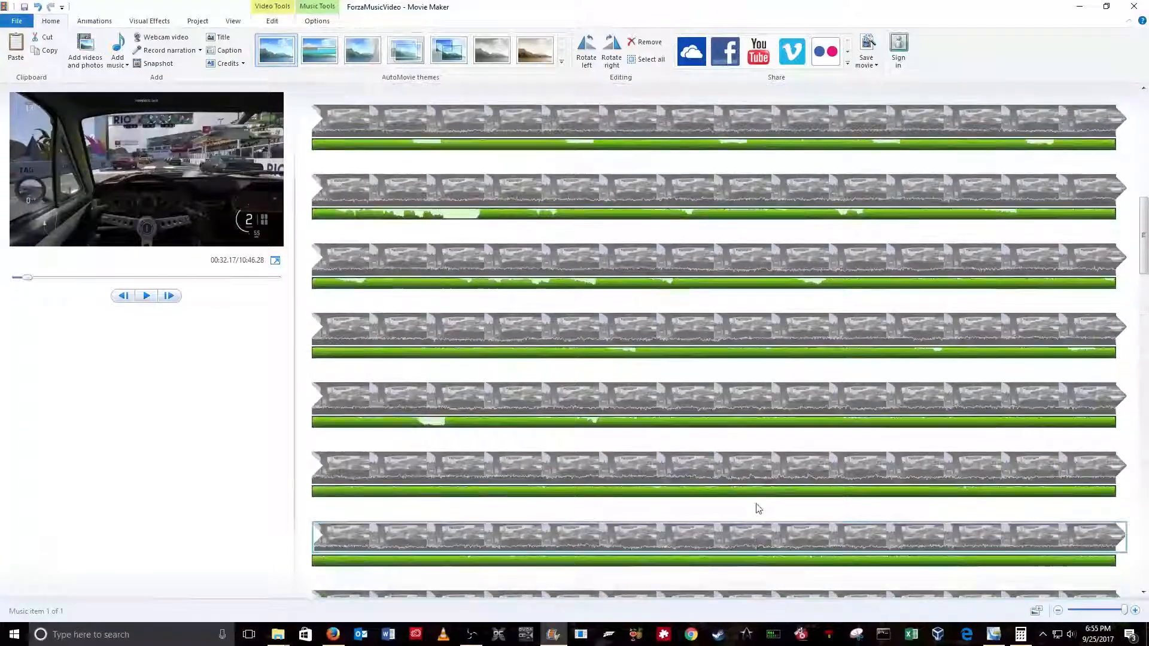
scroll(758, 509, up, 4)
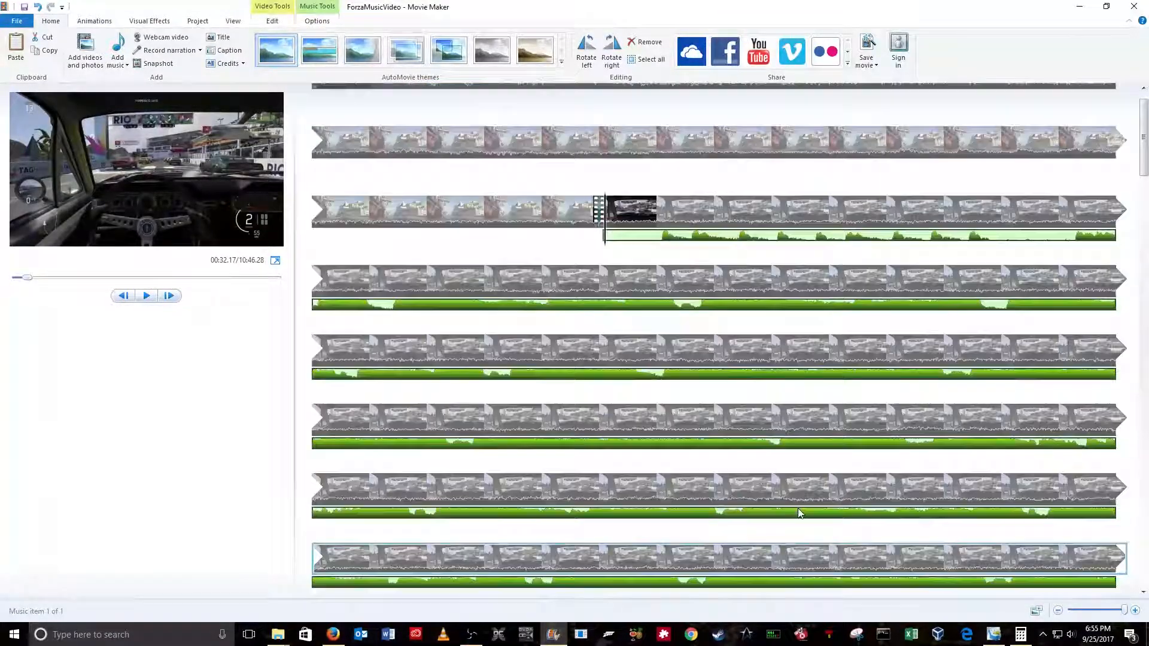
scroll(801, 509, up, 1)
Select the race clip at its start on the timeline and check the calculator's division result again.
click(644, 249)
click(644, 249)
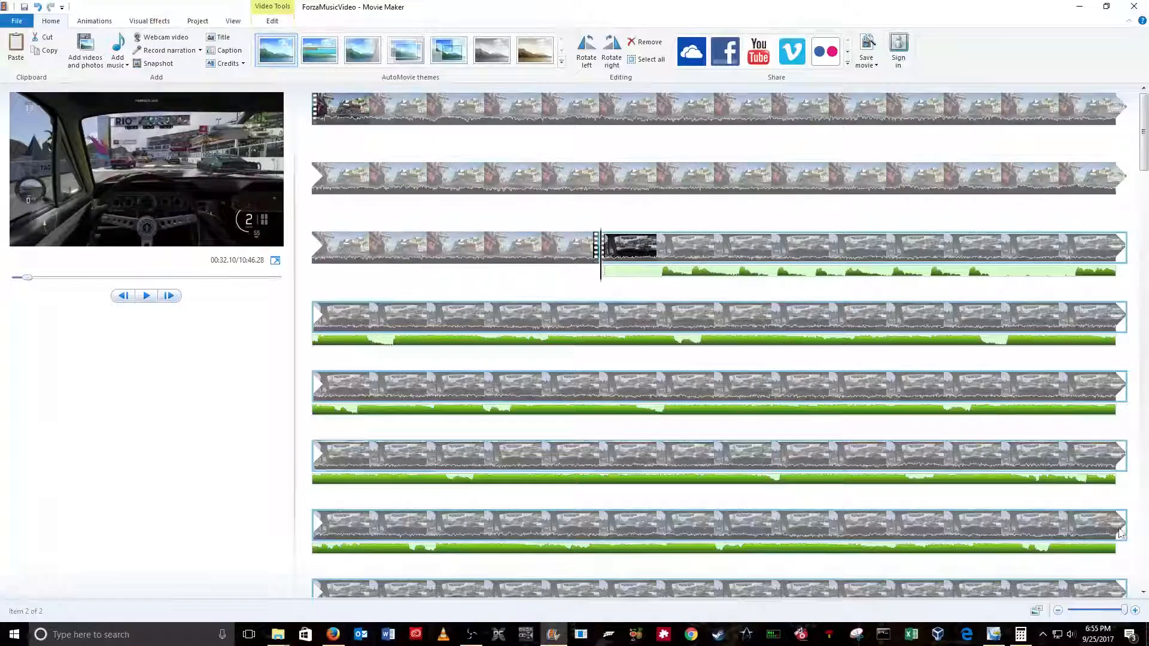
click(1022, 636)
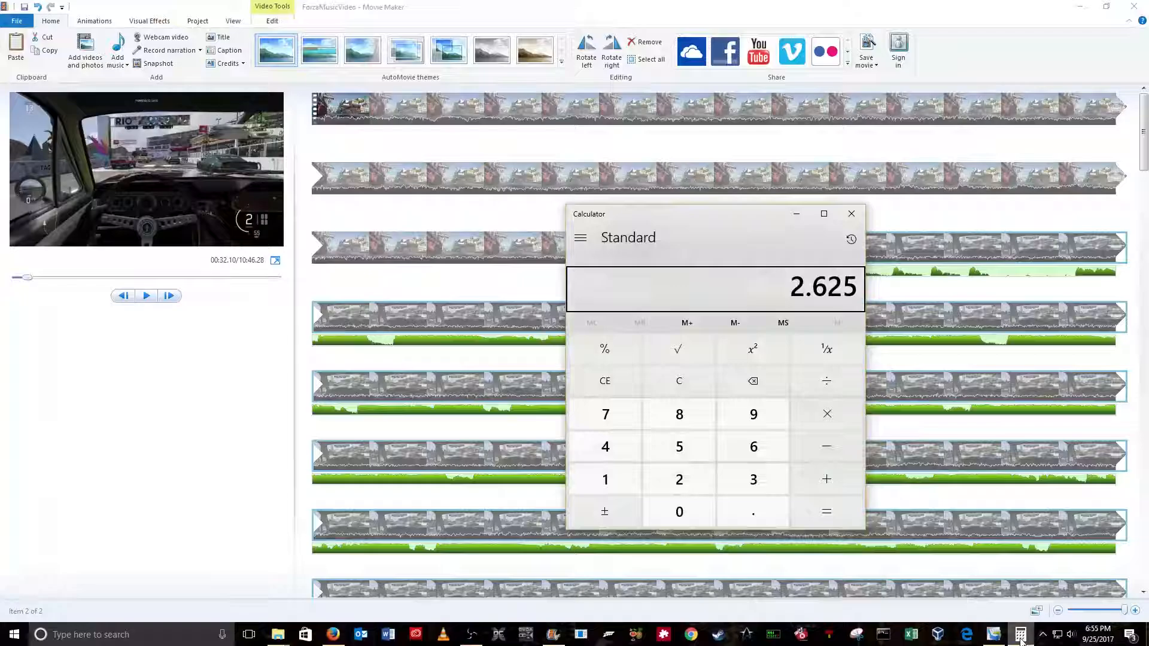
click(796, 216)
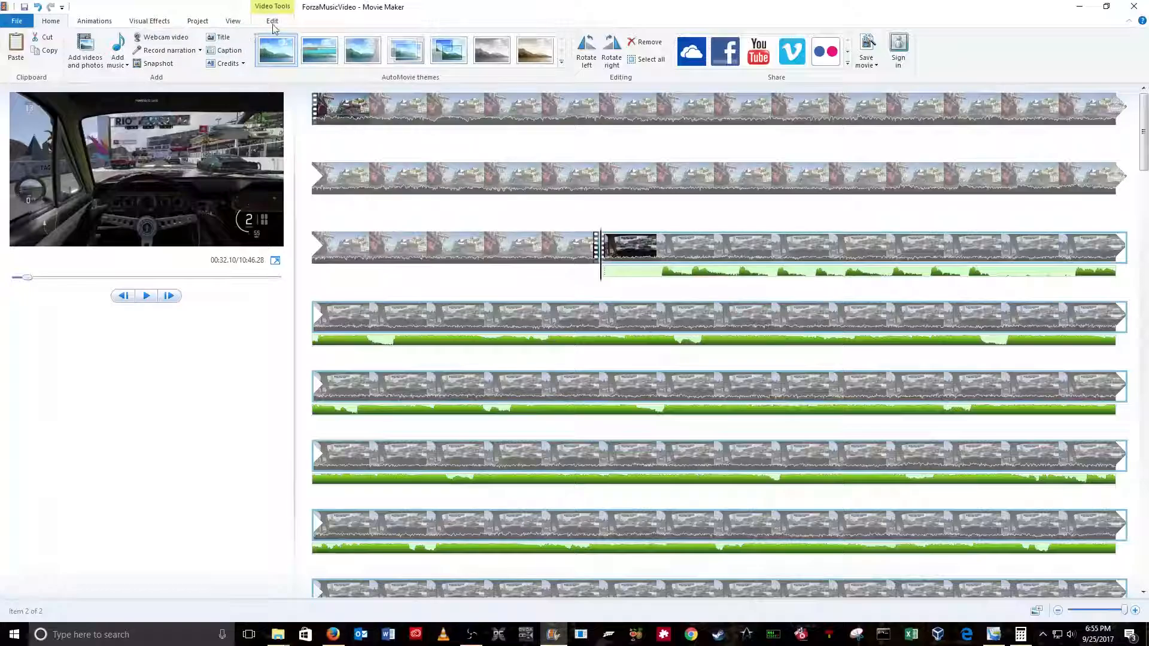
Set the race clip's speed to the calculator's result of 2.625x and check where the clip ends against the music.
click(273, 21)
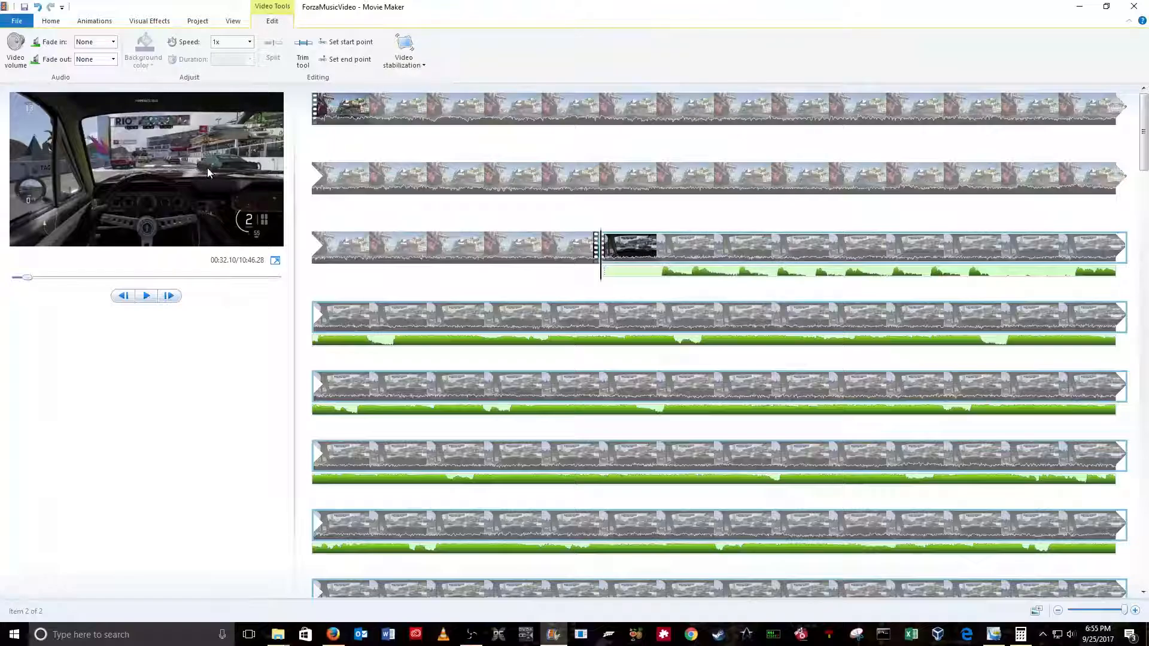
click(249, 43)
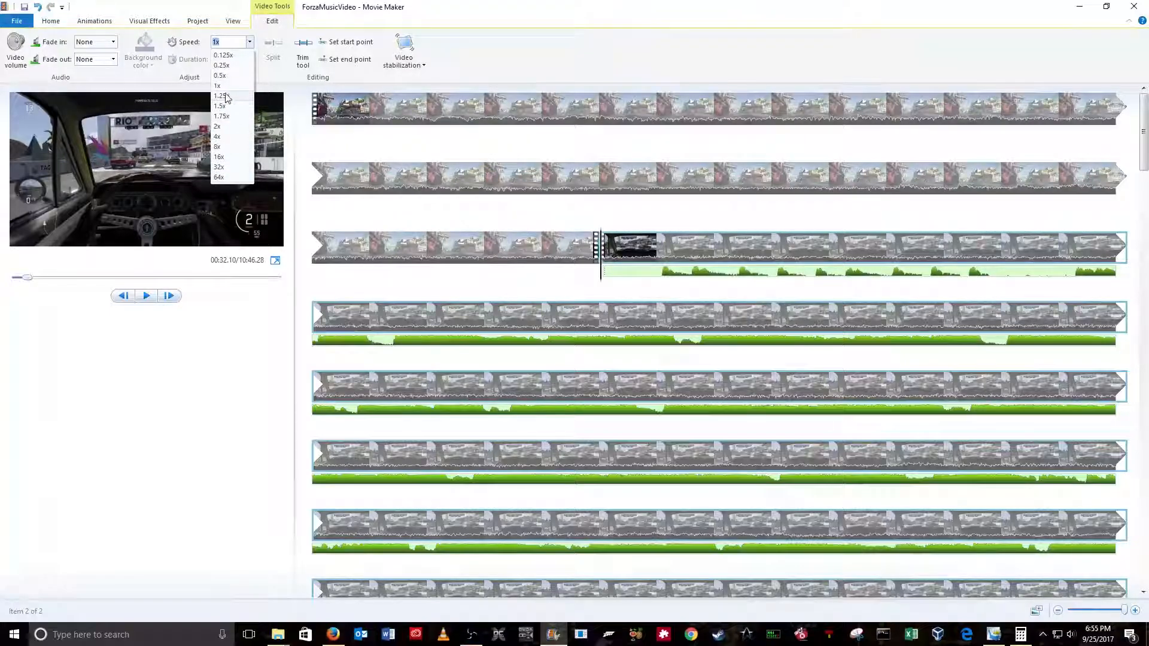
click(215, 44)
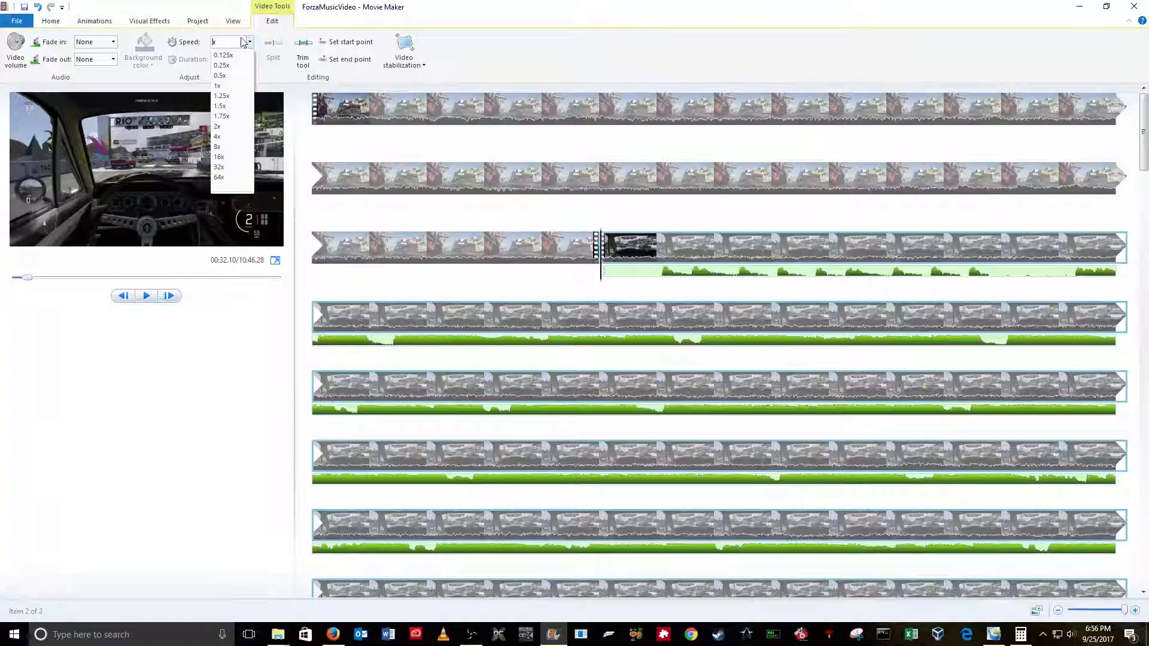
click(1020, 636)
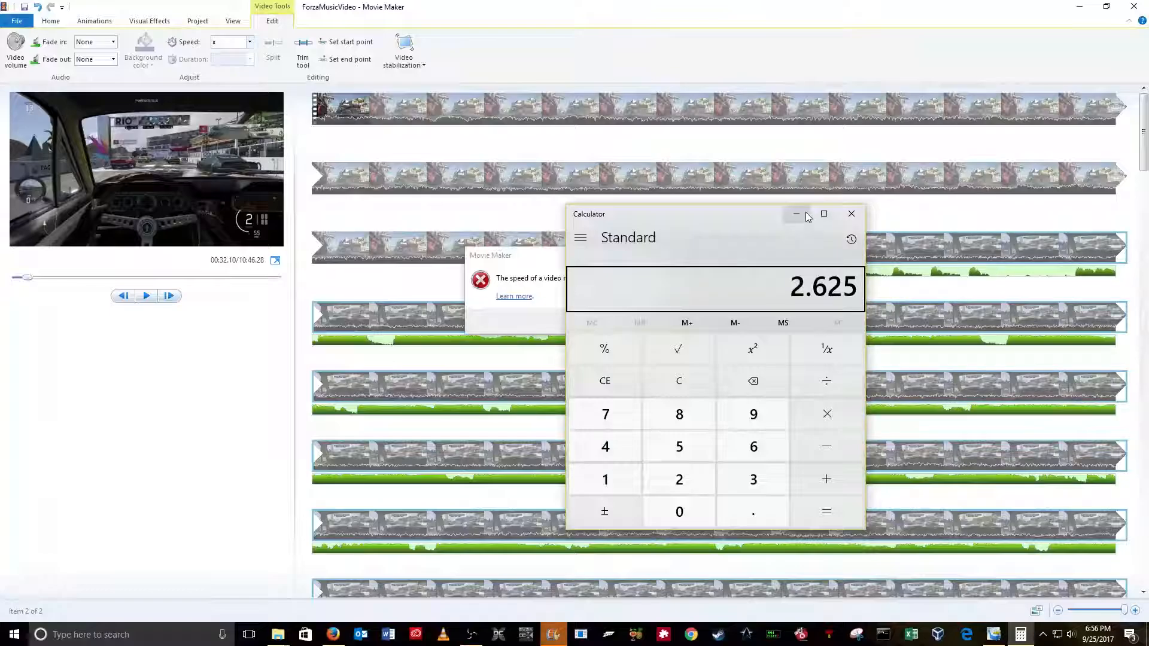
click(796, 215)
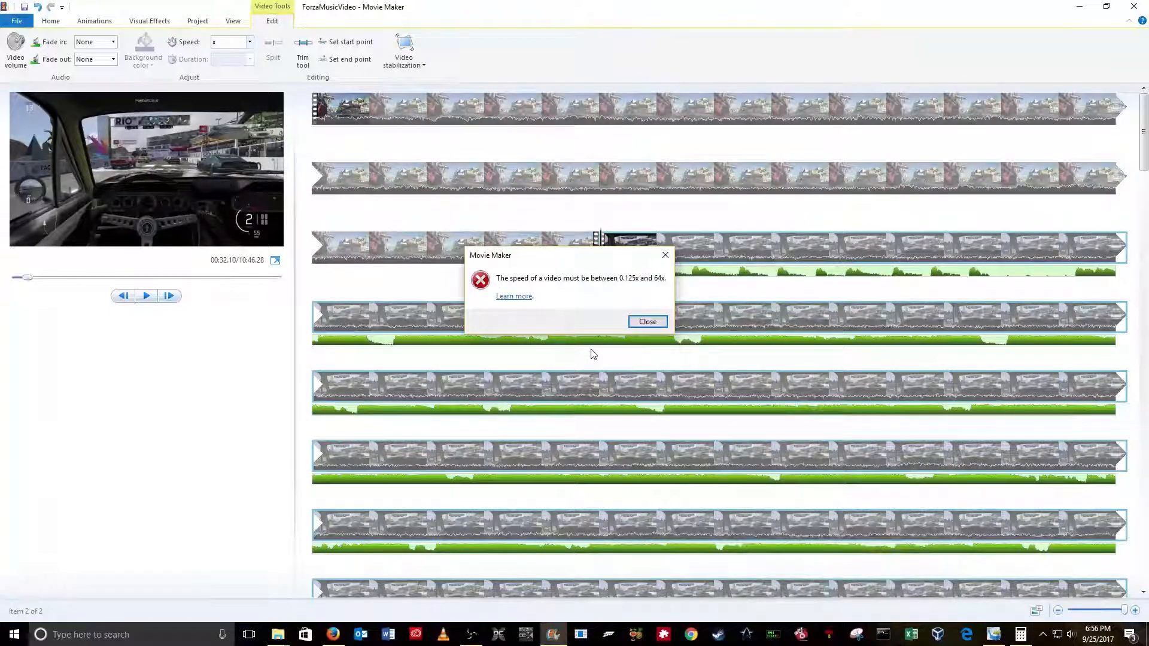
click(647, 322)
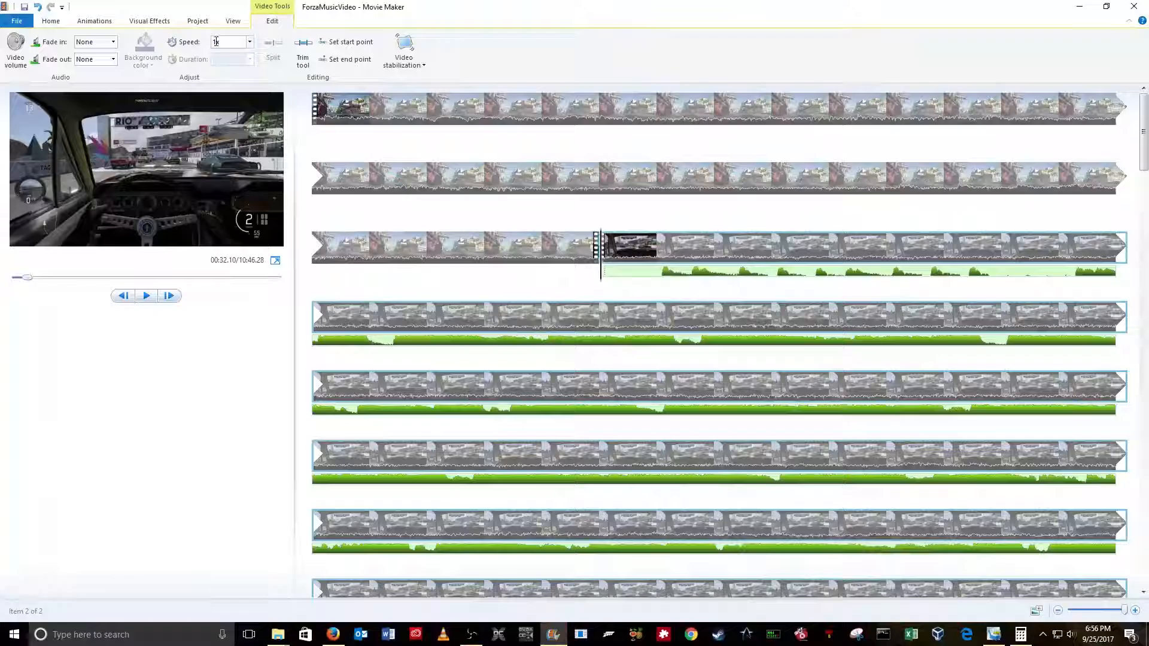
text(2.625)
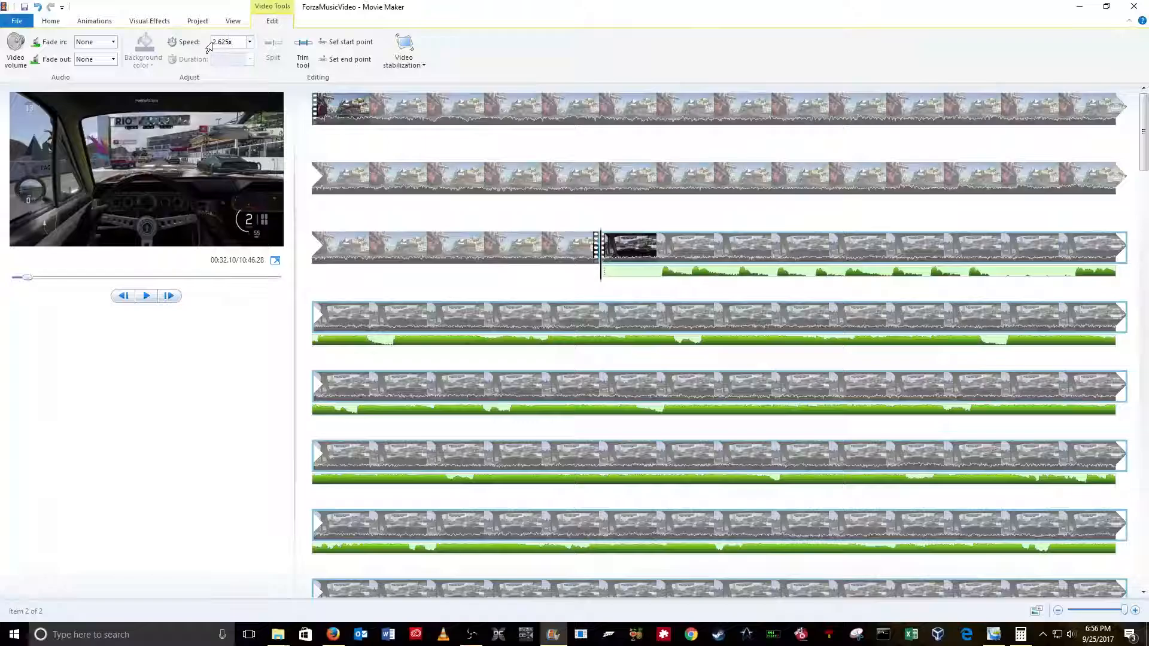
key(Return)
scroll(748, 296, down, 4)
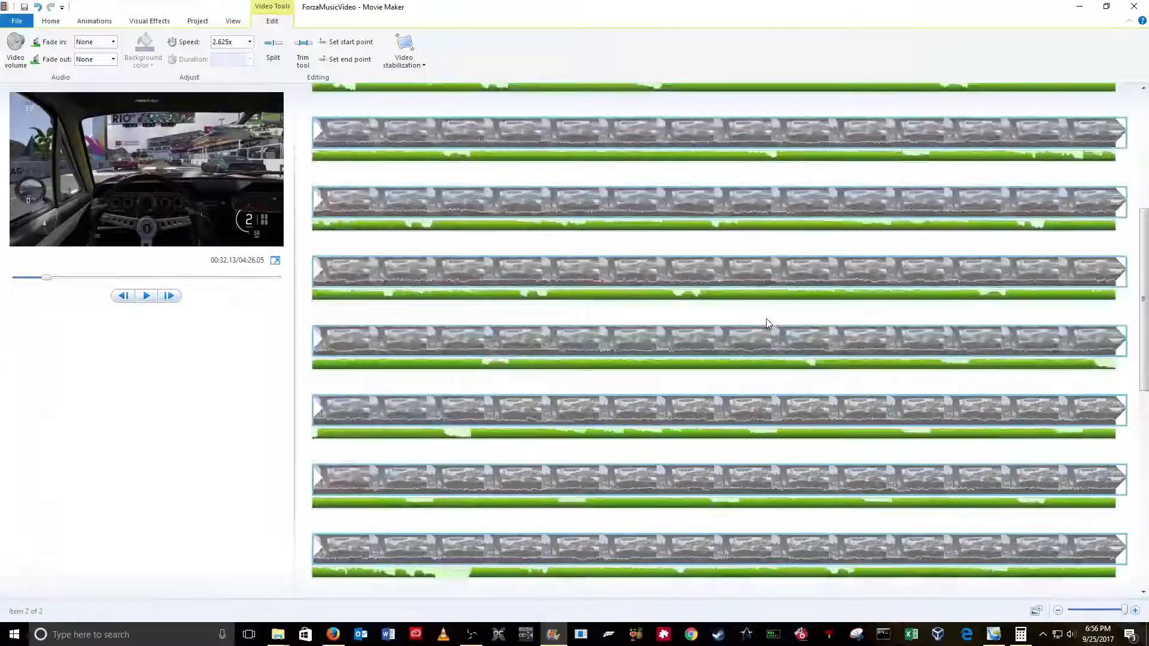
scroll(768, 323, down, 8)
scroll(776, 328, down, 1)
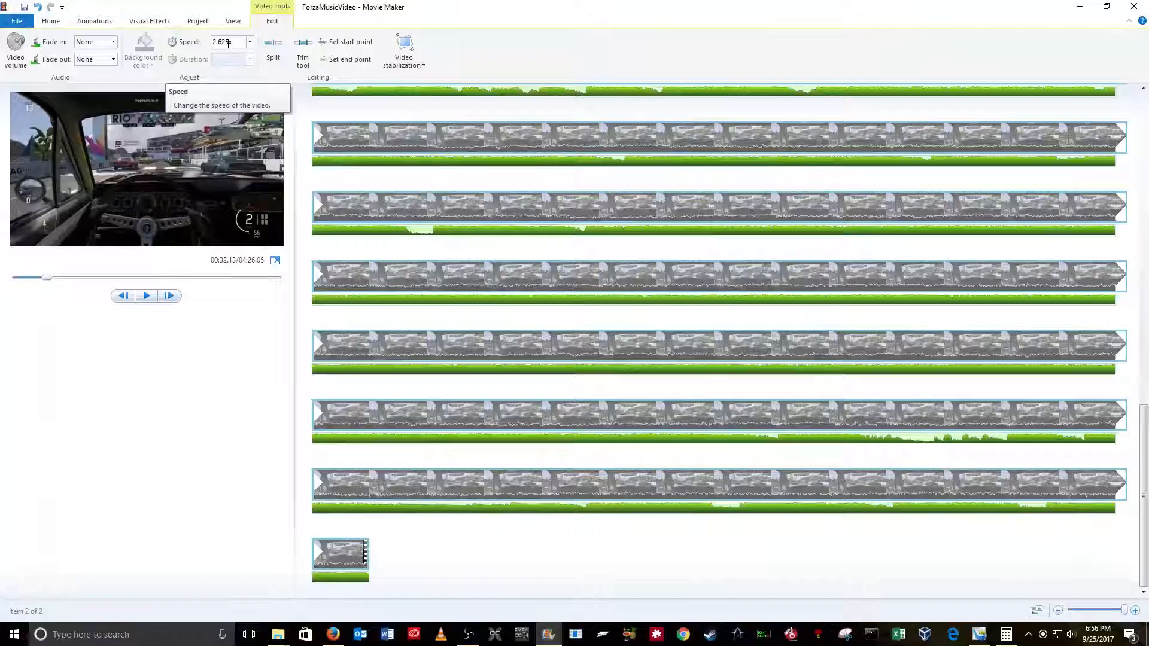
Set the race clip's speed to 2.6x and check its end against the music track.
click(228, 43)
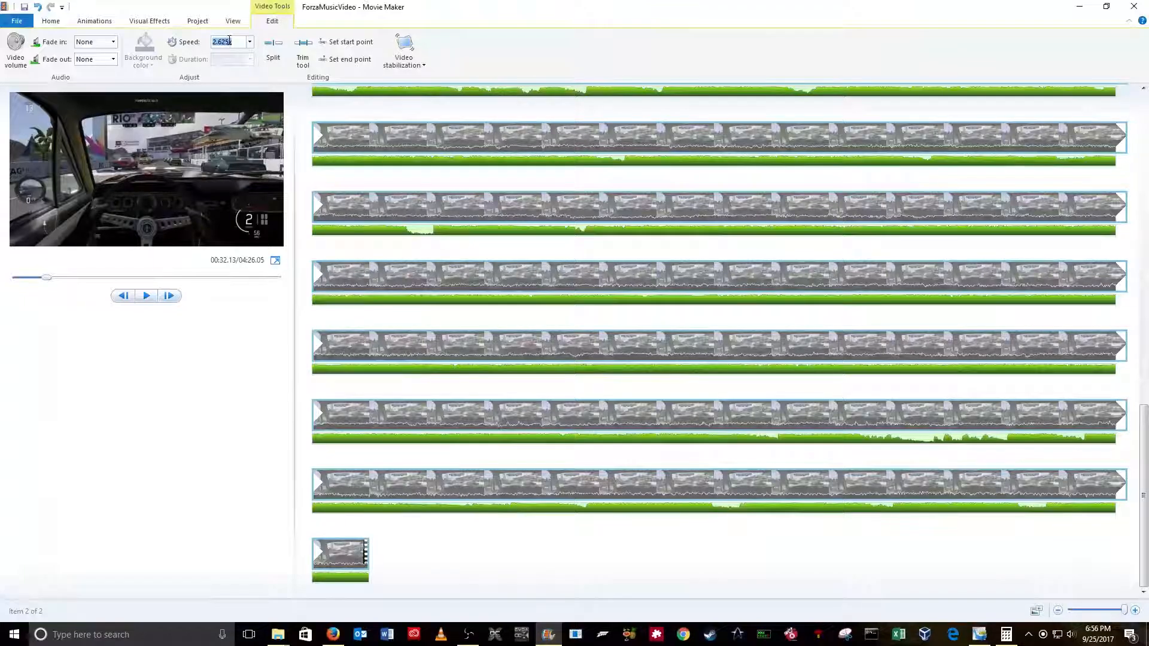
click(229, 41)
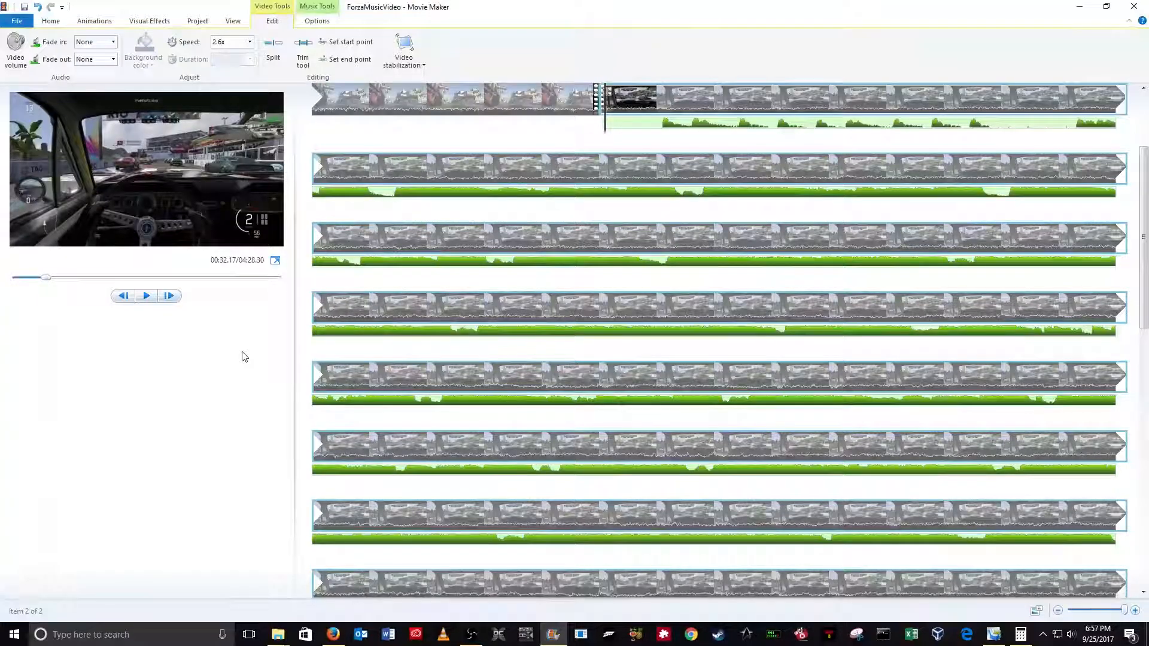
scroll(1031, 323, down, 5)
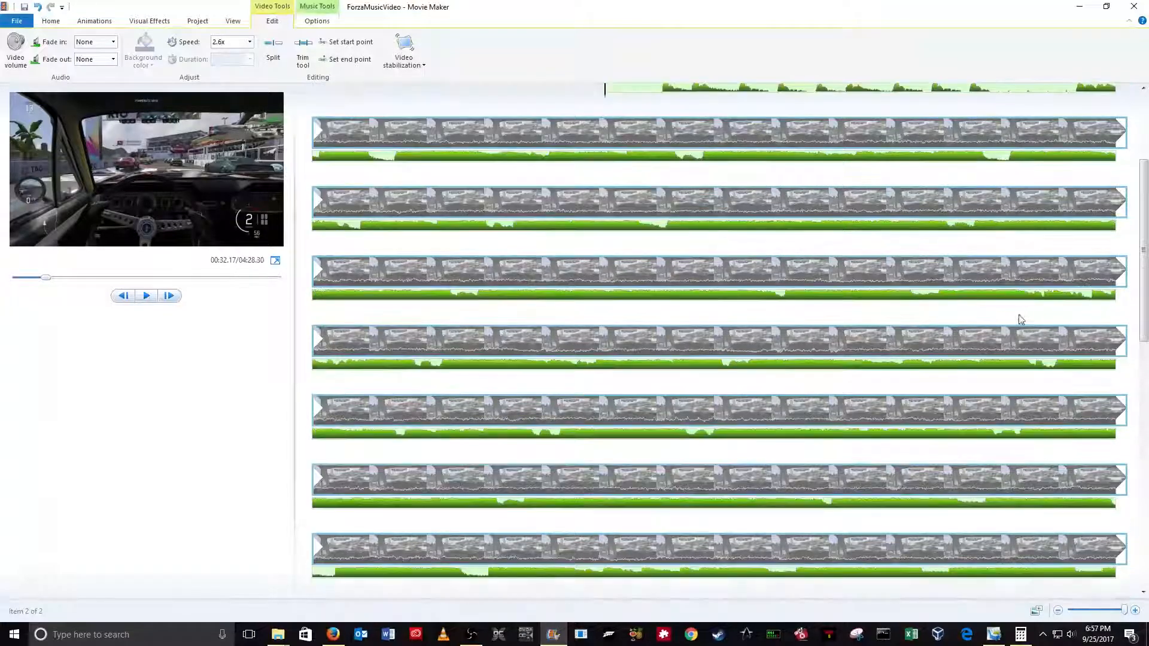
scroll(923, 302, down, 3)
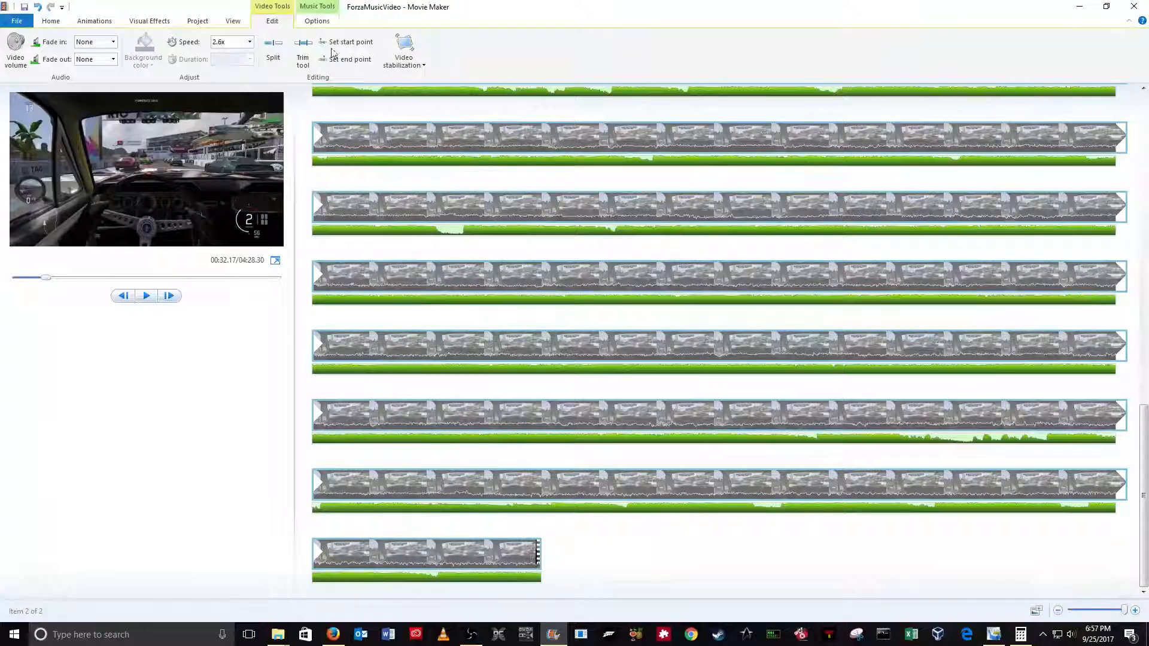
Set the race clip's speed to 2.5x and play its last two seconds with the music.
click(223, 41)
text(2.5)
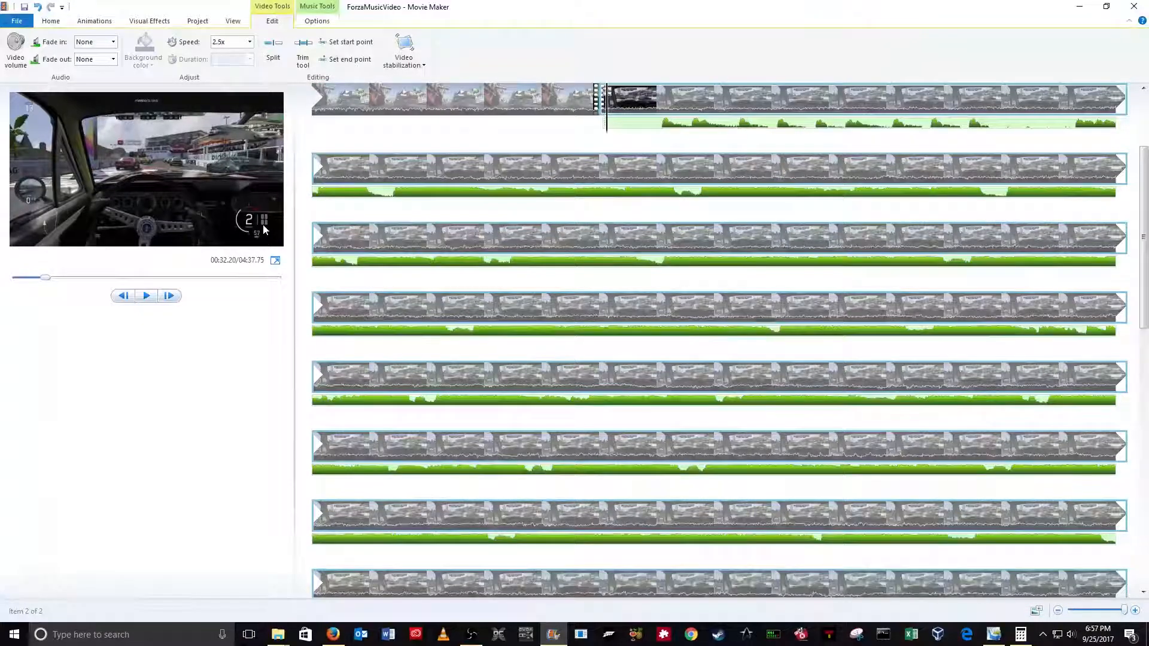
scroll(1010, 315, down, 5)
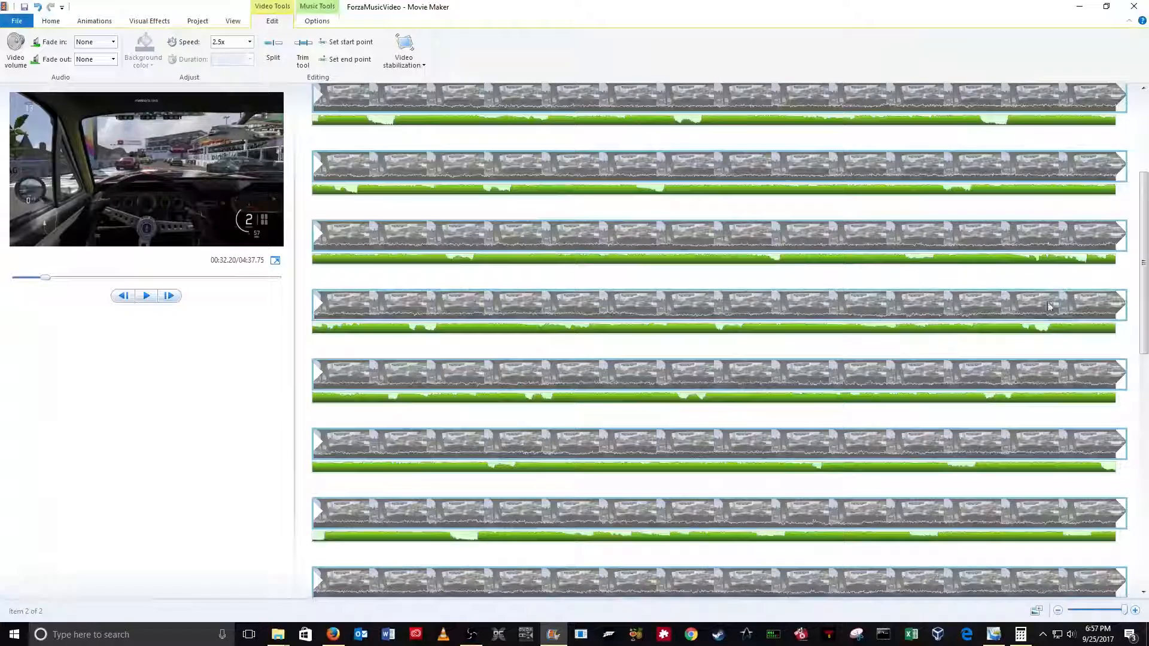
scroll(1010, 315, down, 5)
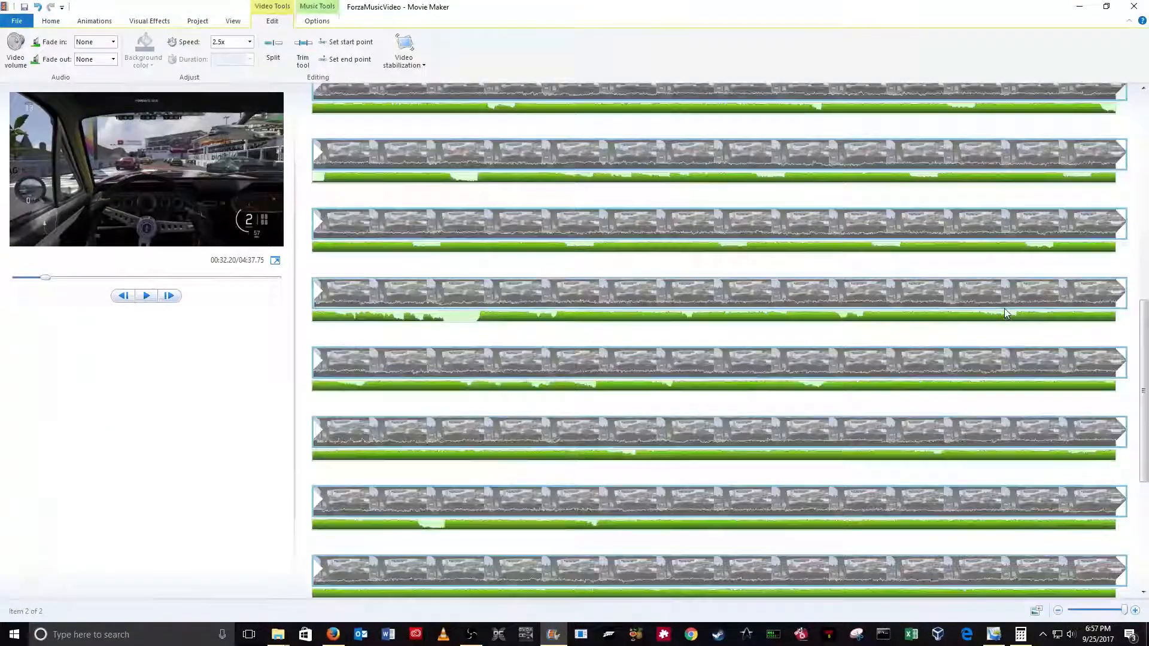
scroll(1005, 313, down, 4)
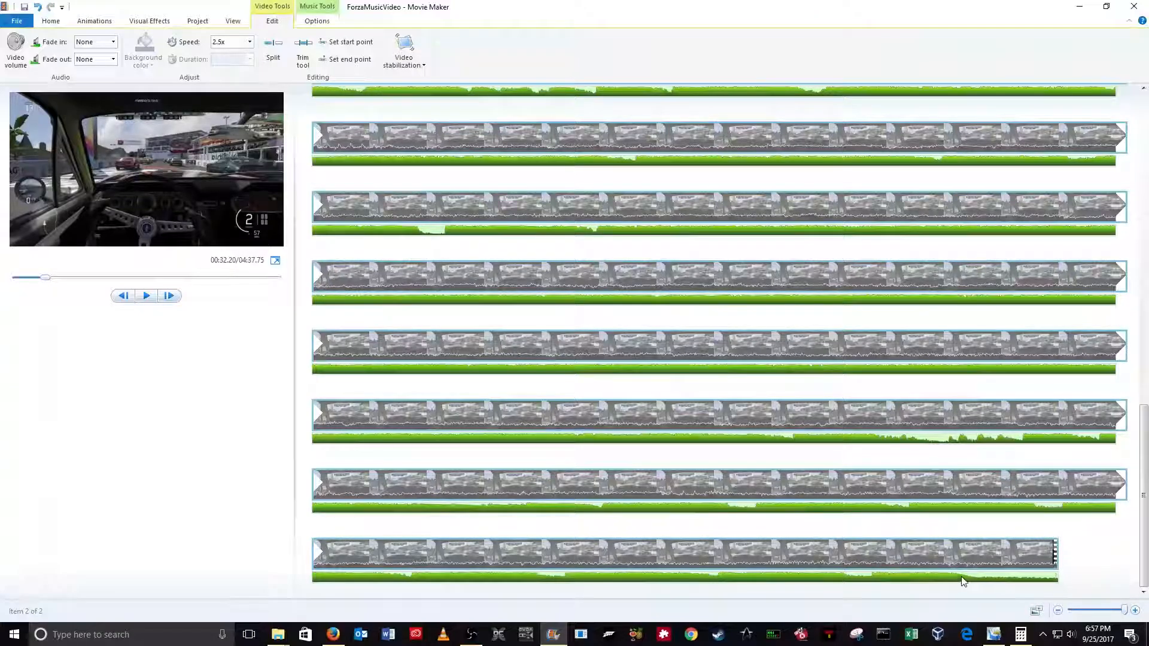
click(946, 563)
mouse_move(945, 556)
mouse_down()
mouse_move(959, 556)
mouse_move(949, 550)
mouse_up()
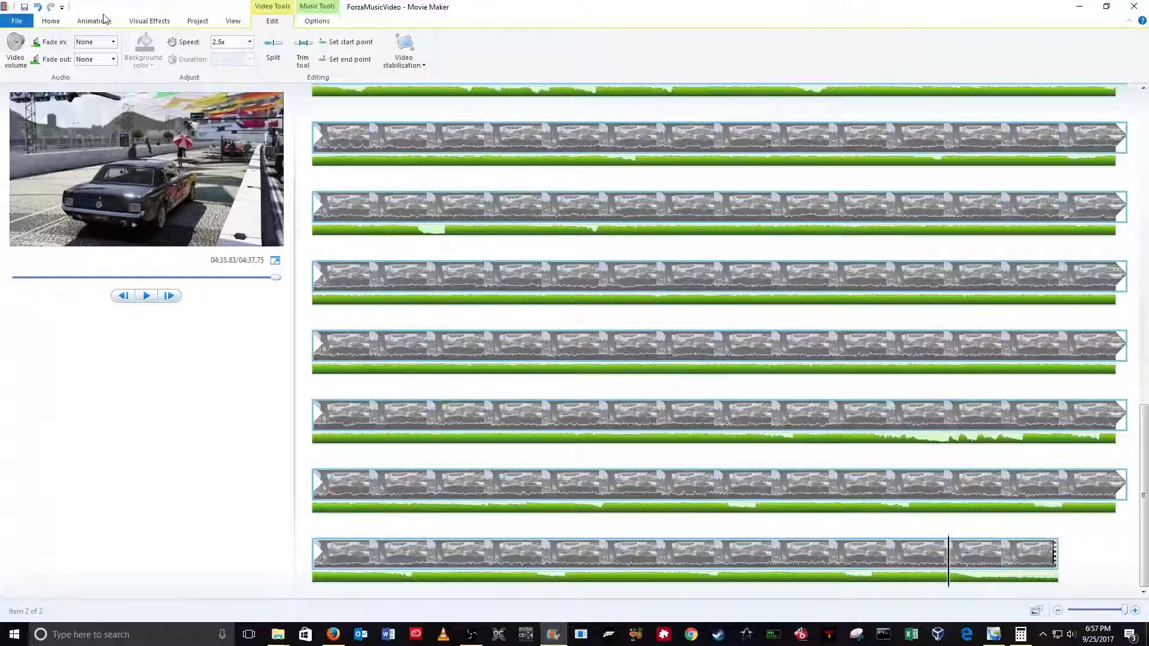
click(146, 295)
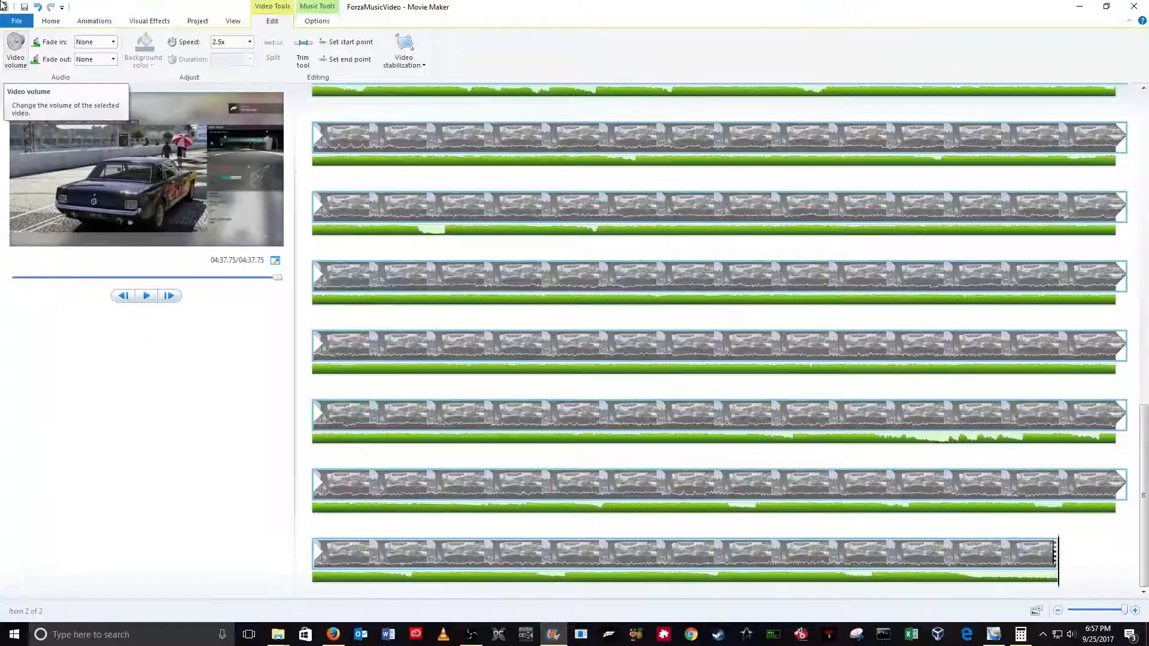
Set the race clip's speed to 2.4x and compare the clip's end with the music's fade-out.
click(223, 41)
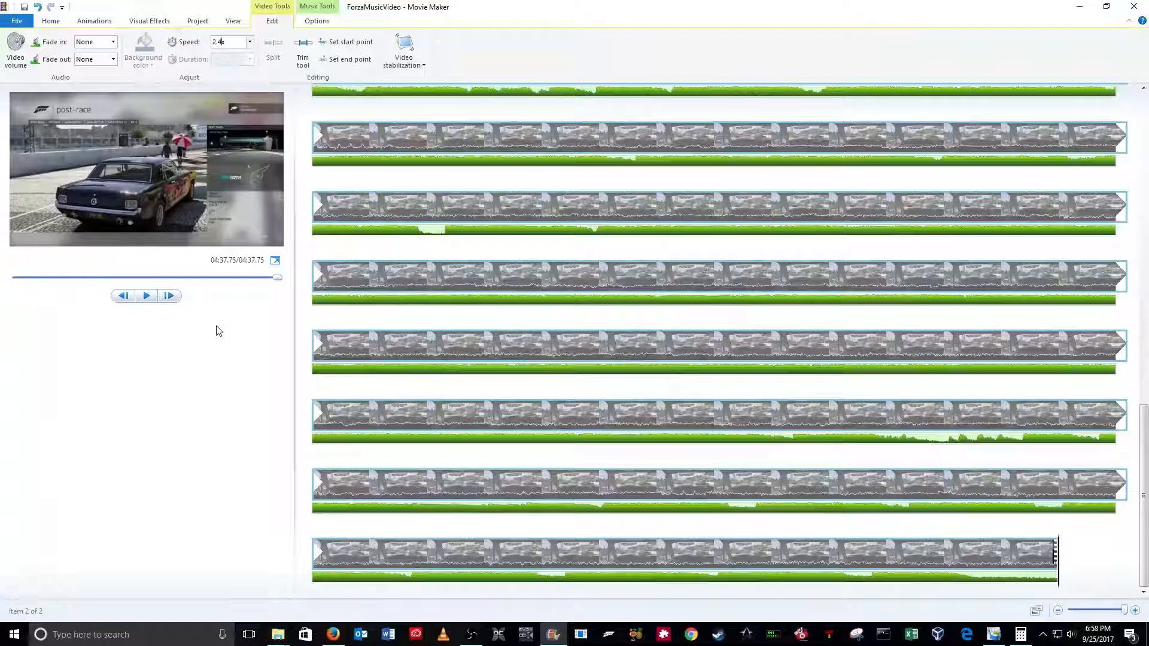
key(ctrl+z)
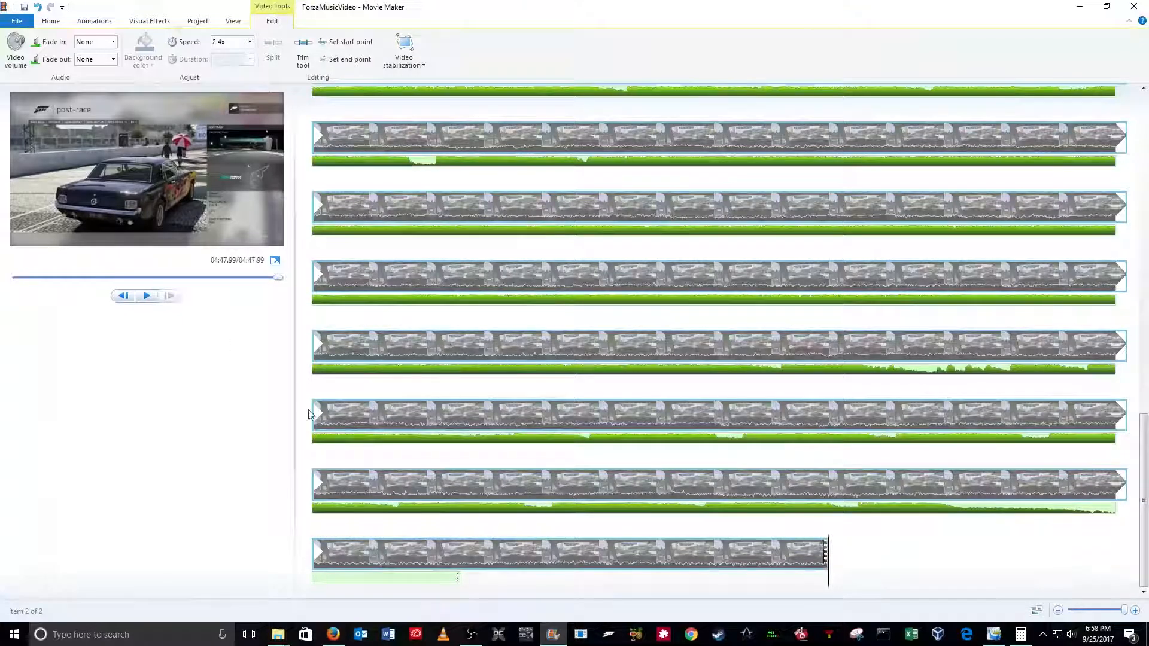
scroll(978, 524, up, 1)
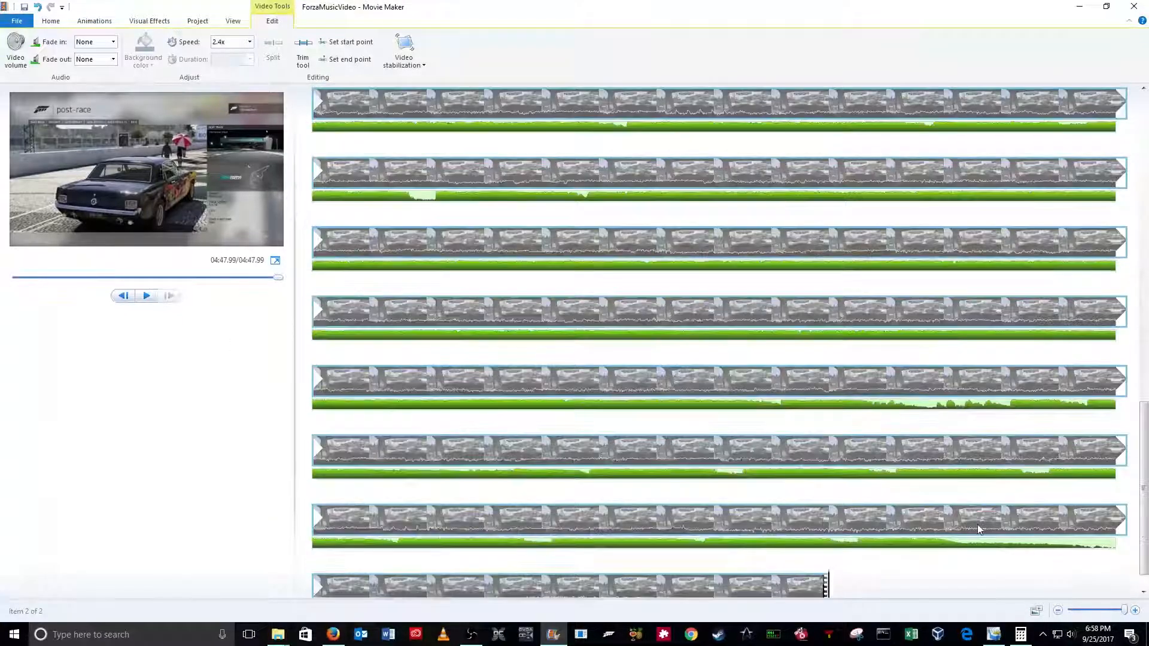
scroll(933, 515, down, 1)
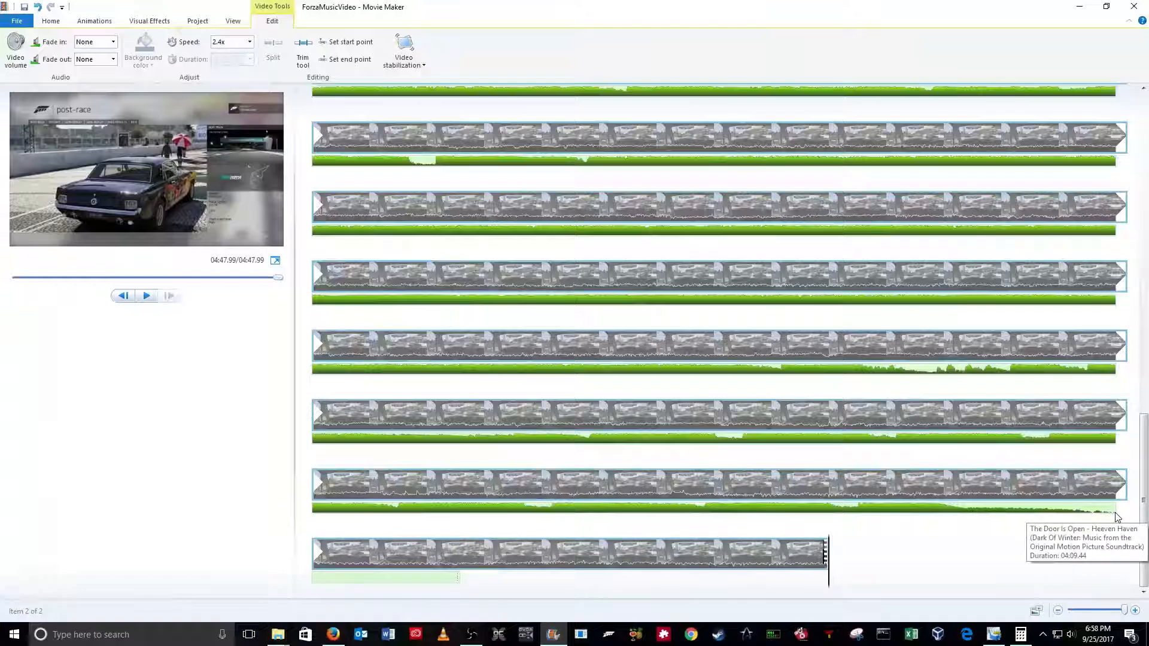
Set the race clip's speed to 2.45x and play the ending from about 04:36 to check it with the music's fade-out.
click(222, 42)
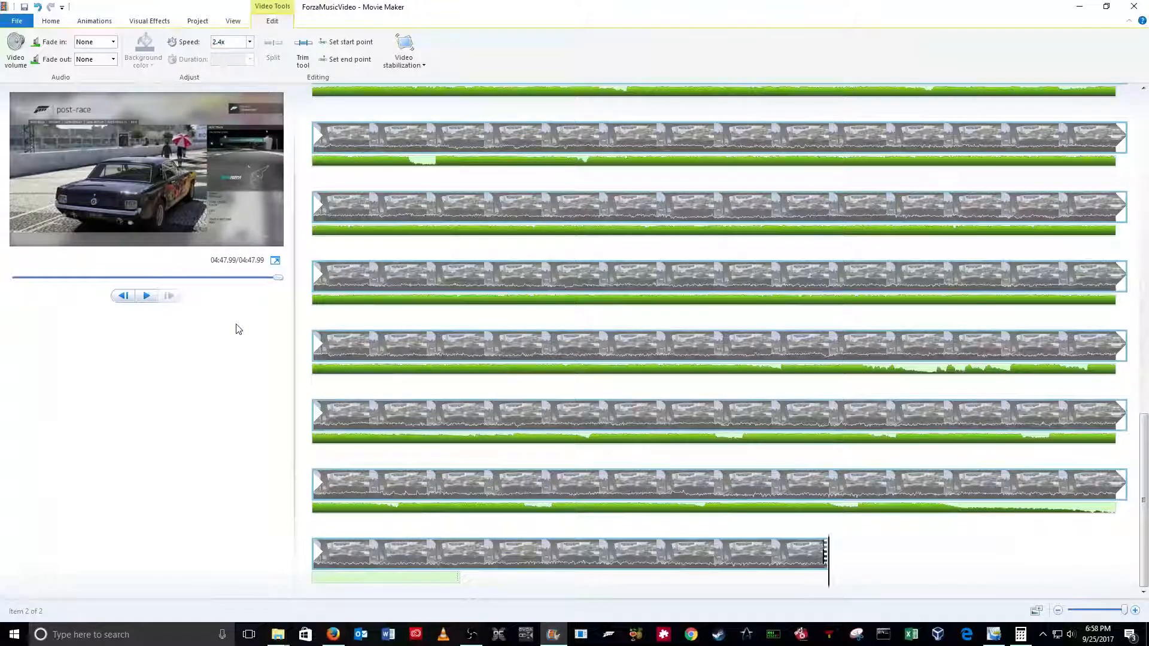
text(2.45)
key(Return)
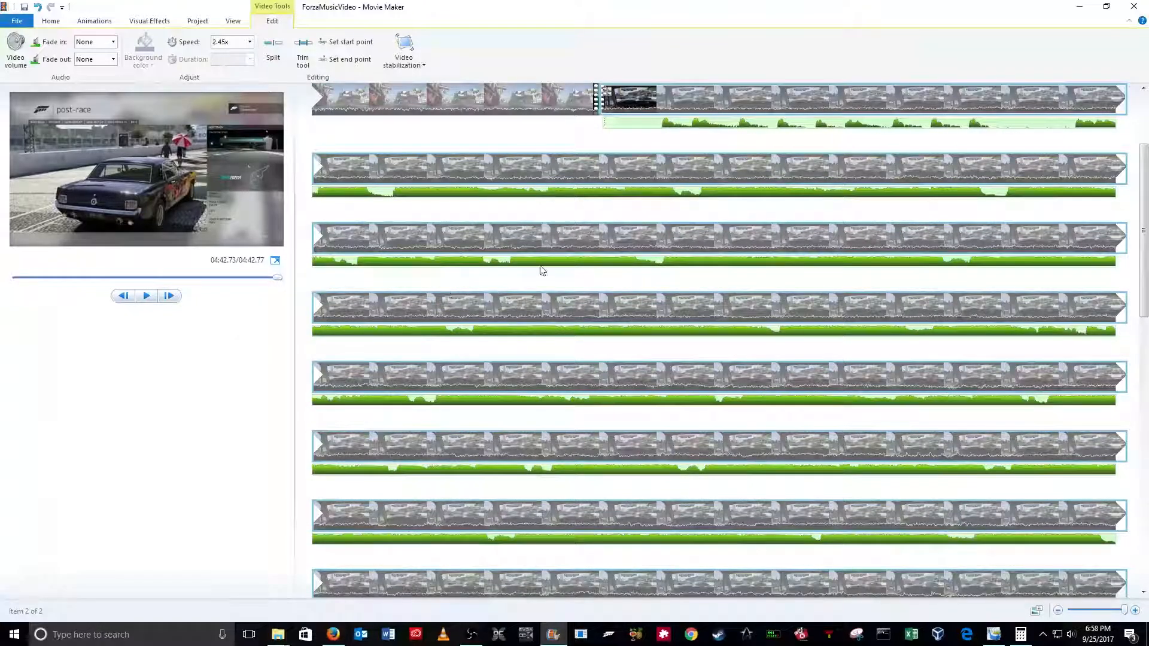
scroll(542, 271, down, 5)
scroll(531, 244, down, 5)
scroll(534, 241, down, 1)
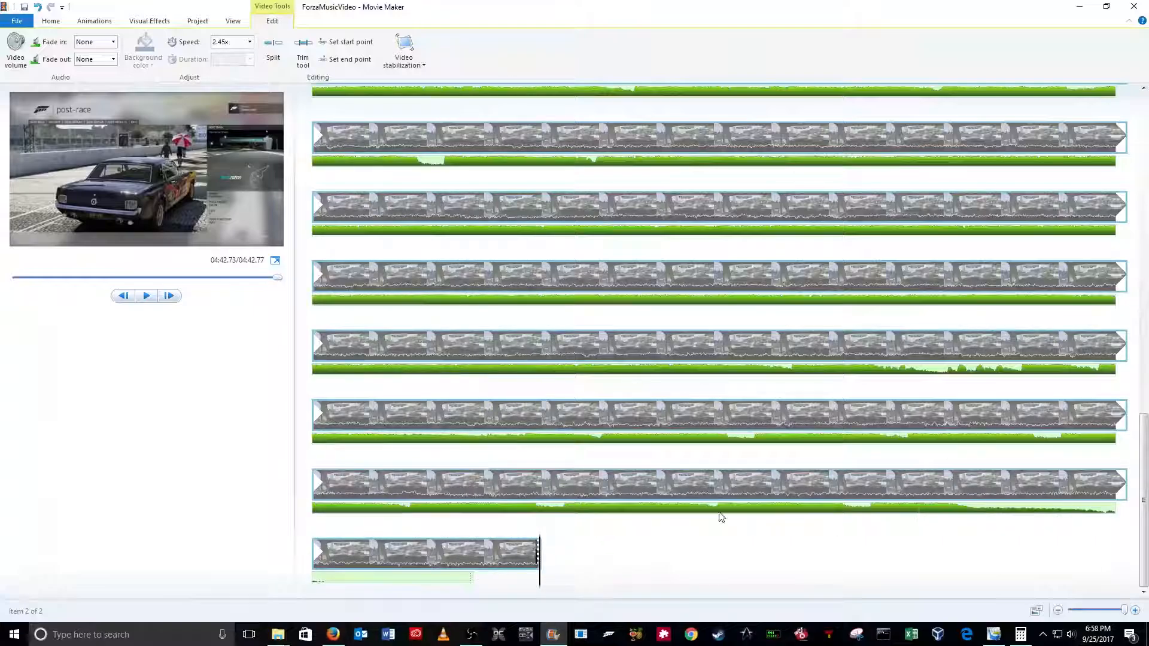
click(1006, 506)
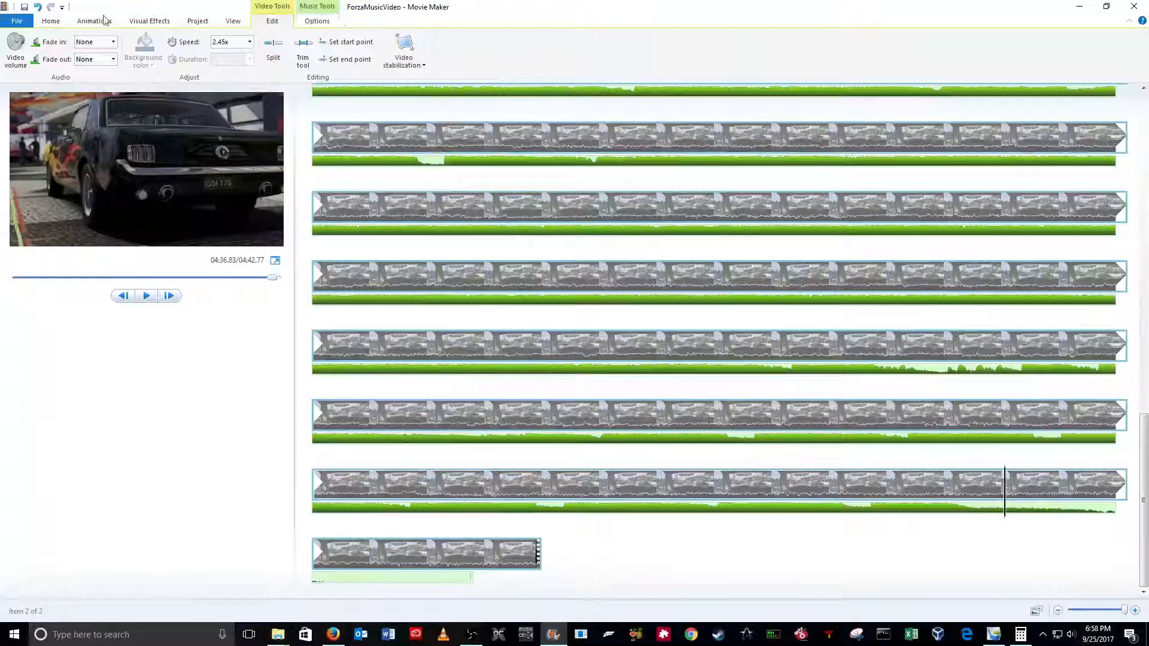
click(146, 296)
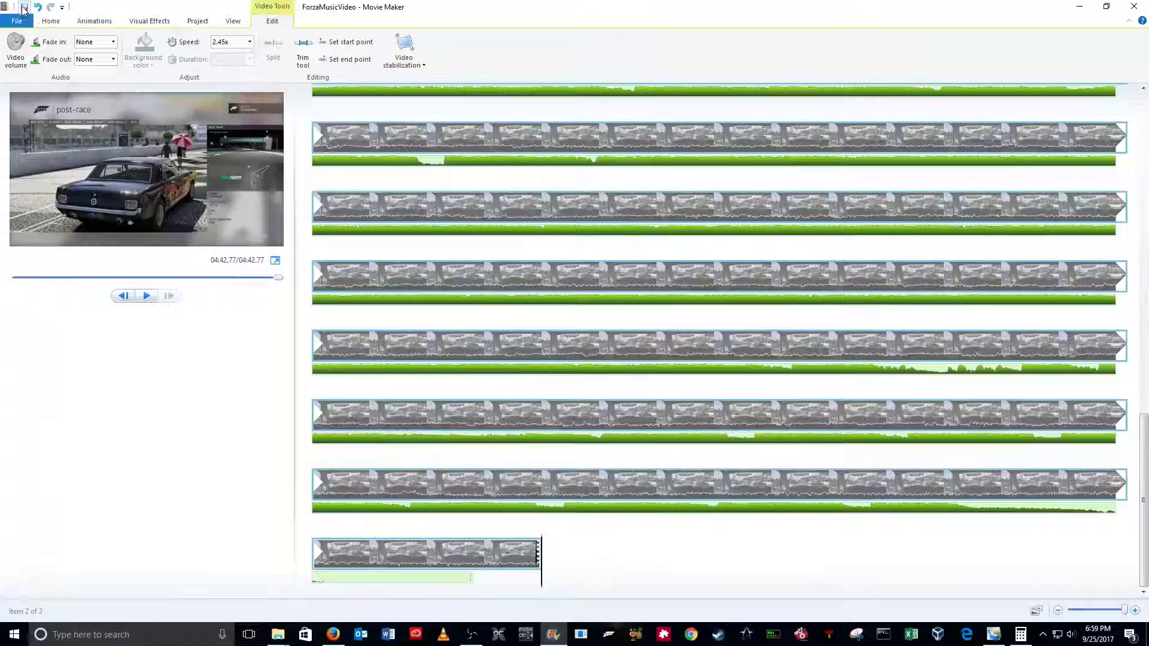
Play the movie from its beginning into the race section with the sound volume lowered, and pause at about 01:04.
scroll(705, 544, up, 5)
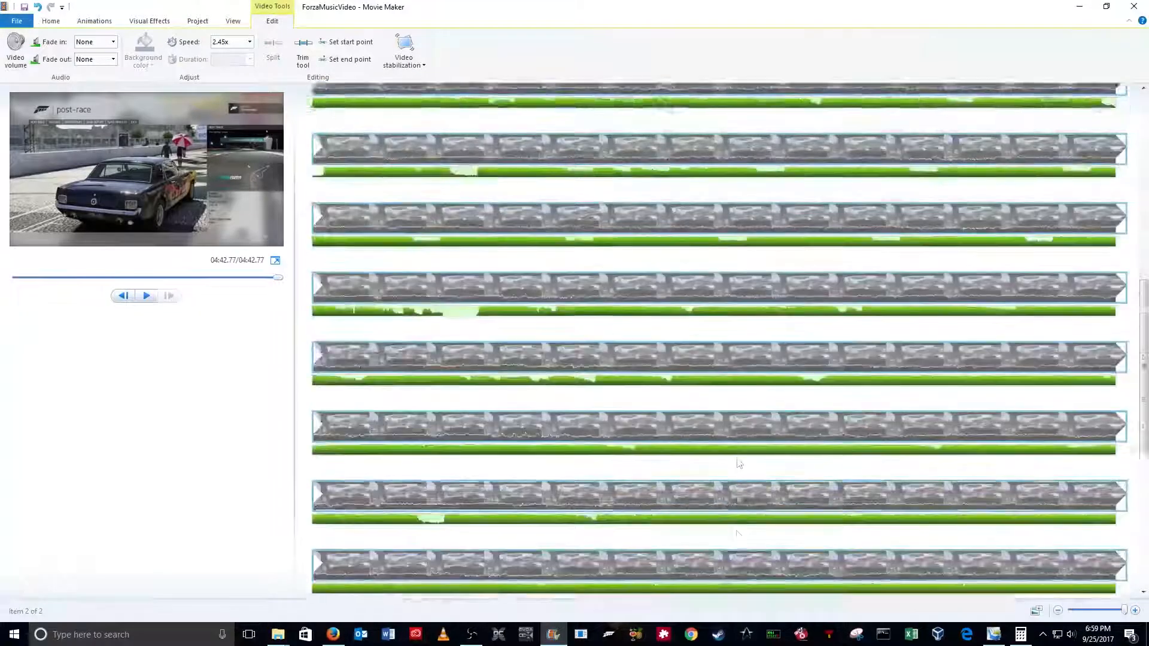
scroll(742, 484, up, 5)
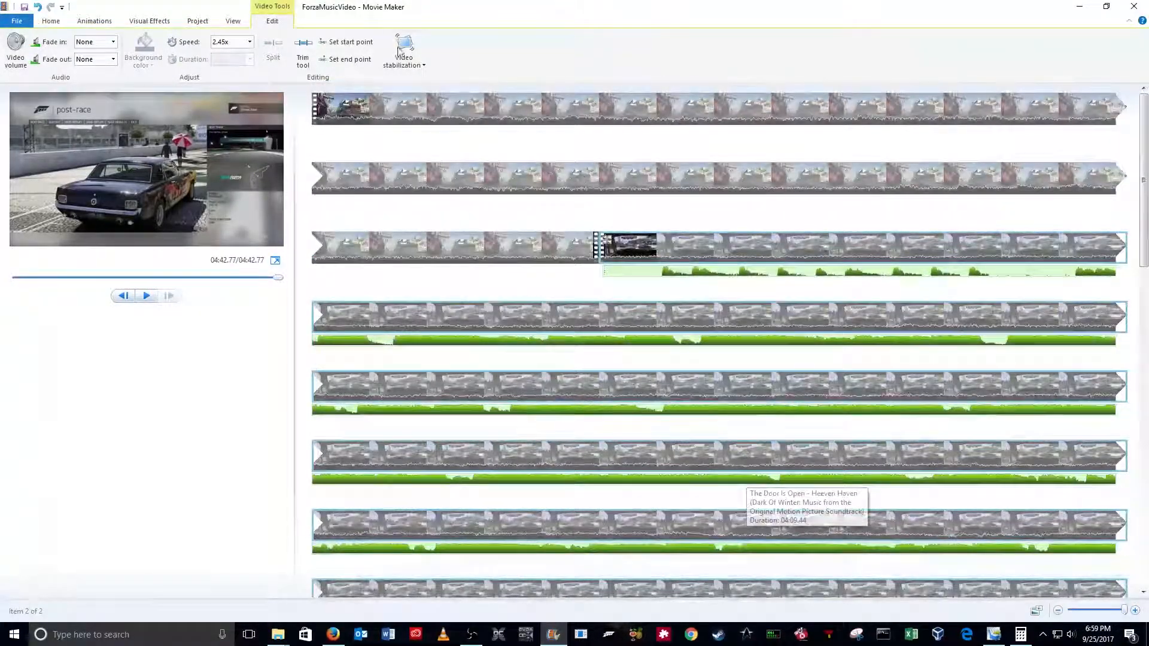
click(324, 109)
click(146, 296)
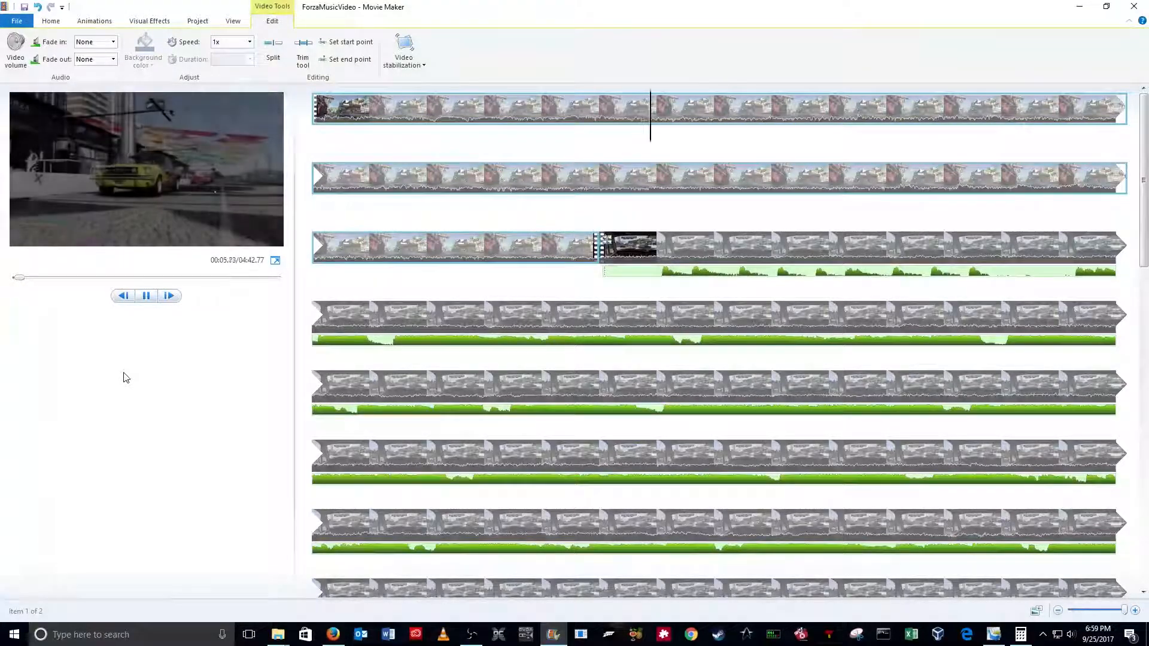
key(XF86AudioLowerVolume)
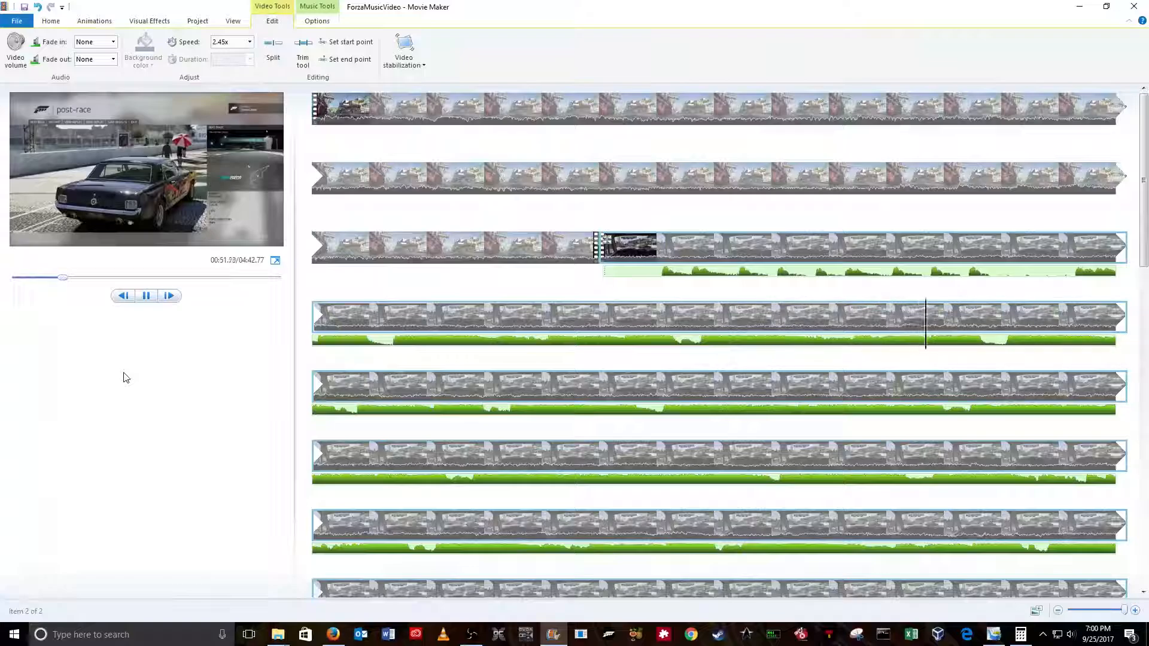
scroll(769, 260, down, 1)
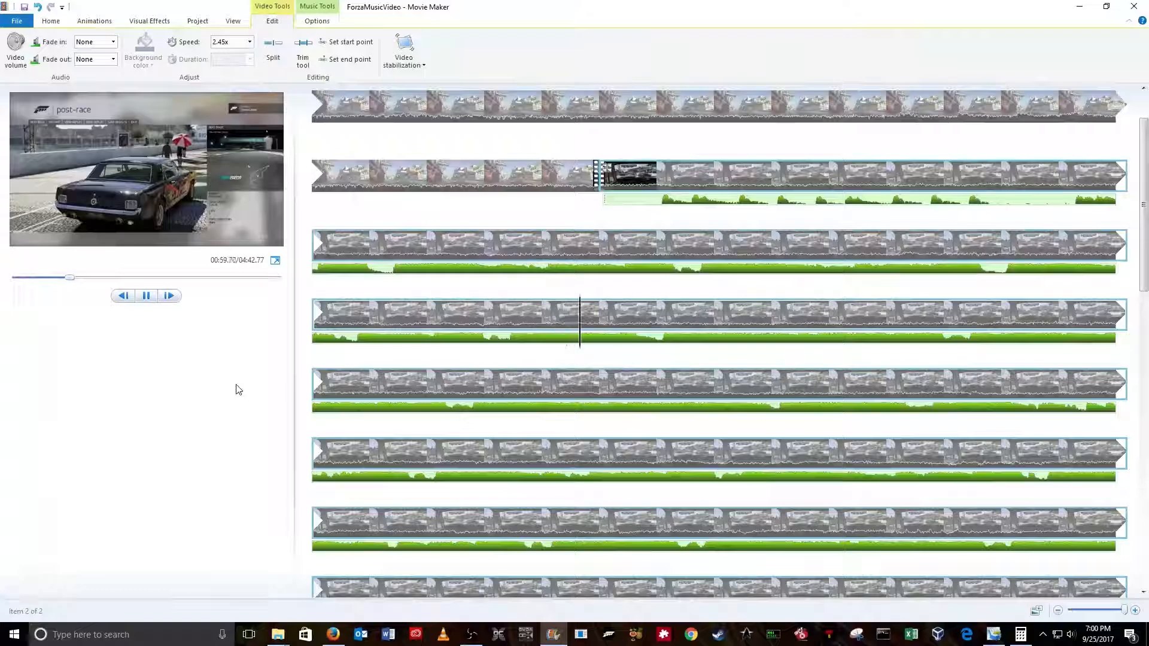
click(146, 296)
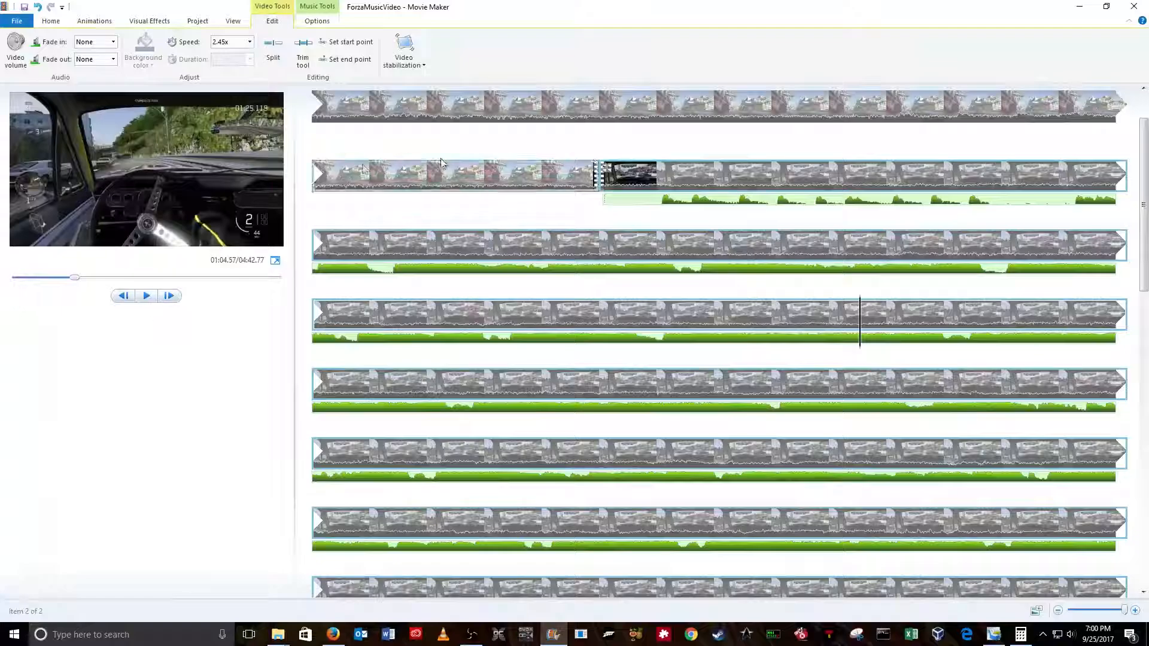
mouse_move(557, 181)
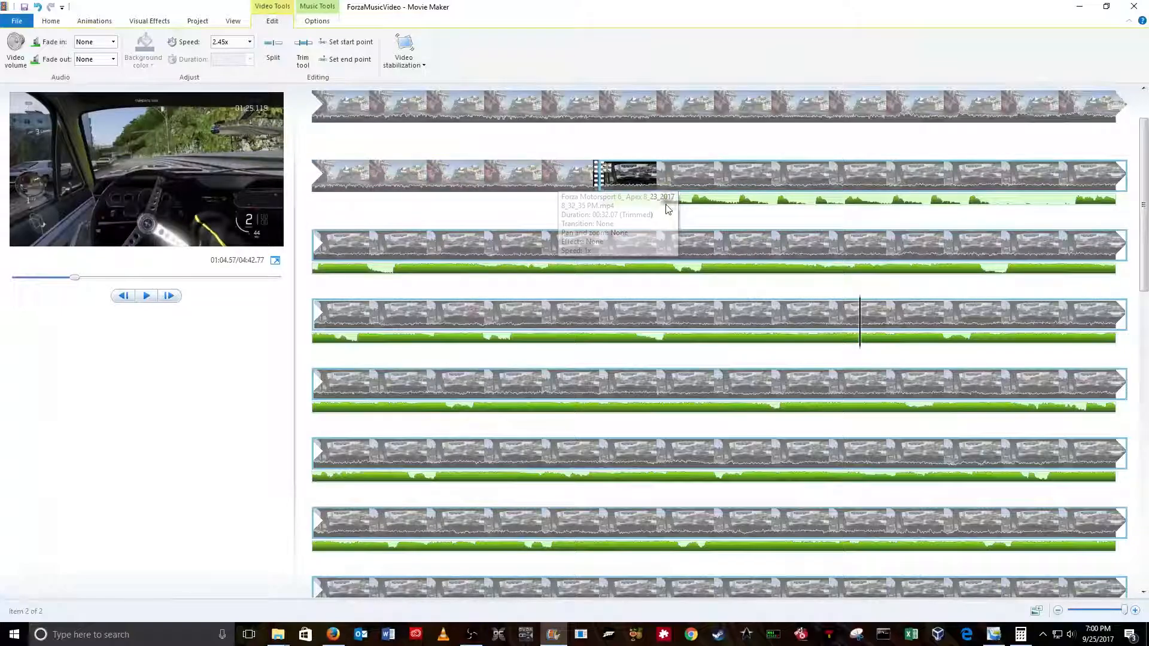
Play the race clip from its start at about 00:32 in the full-screen preview, and pause at about 00:57.
mouse_move(675, 180)
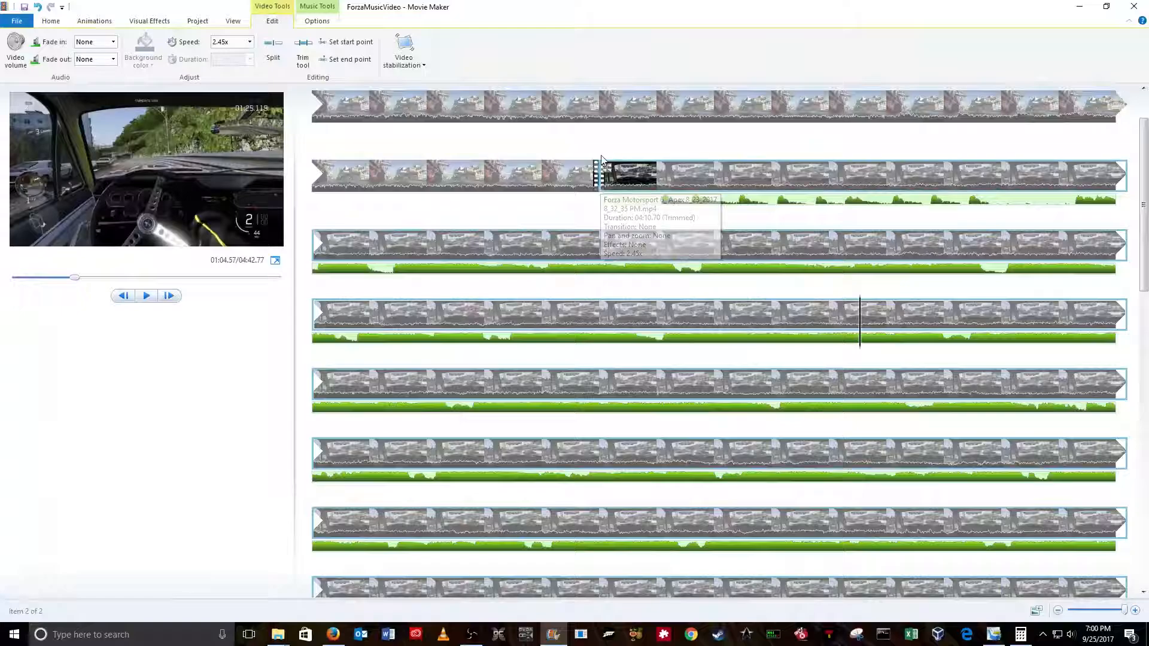
click(602, 185)
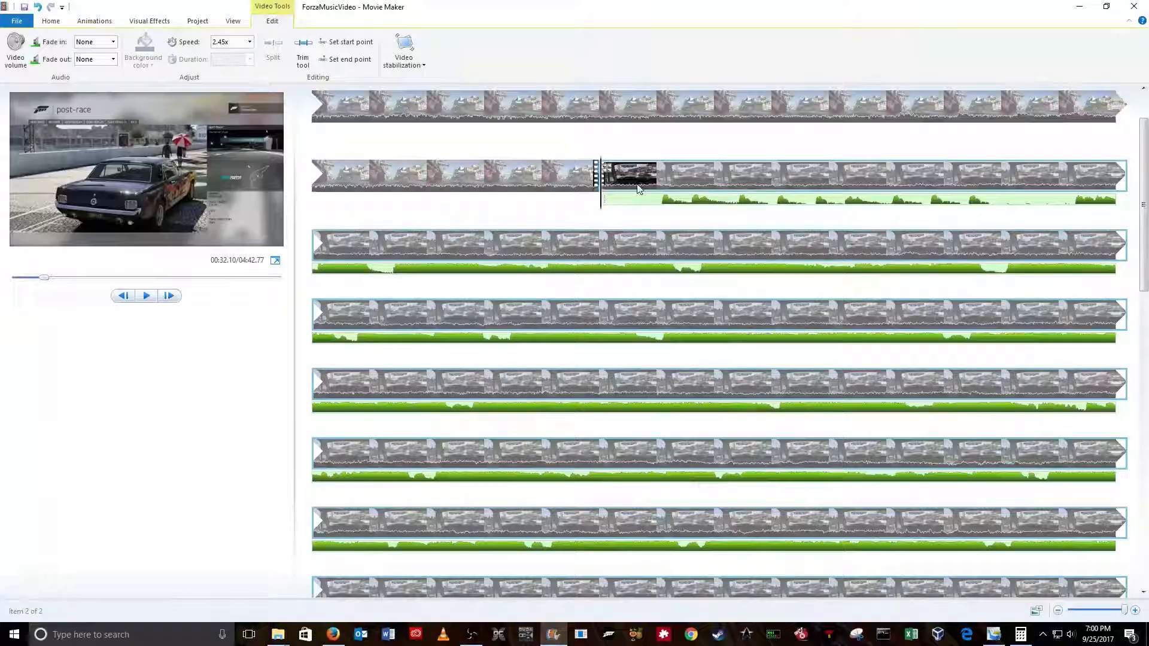
click(146, 301)
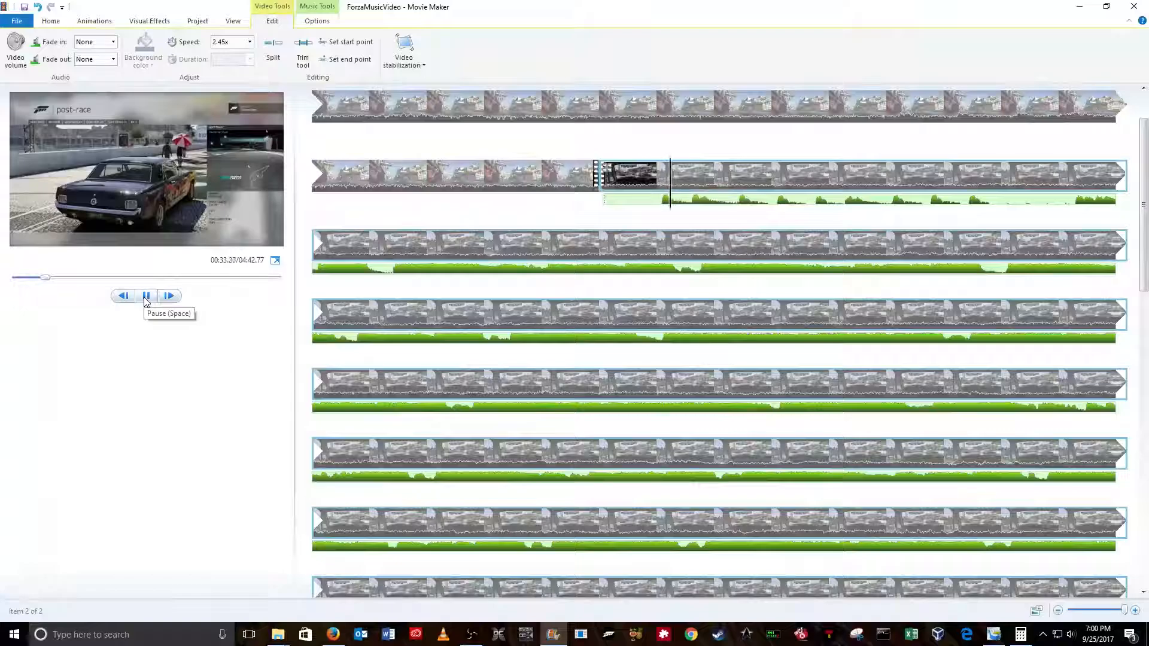
click(274, 261)
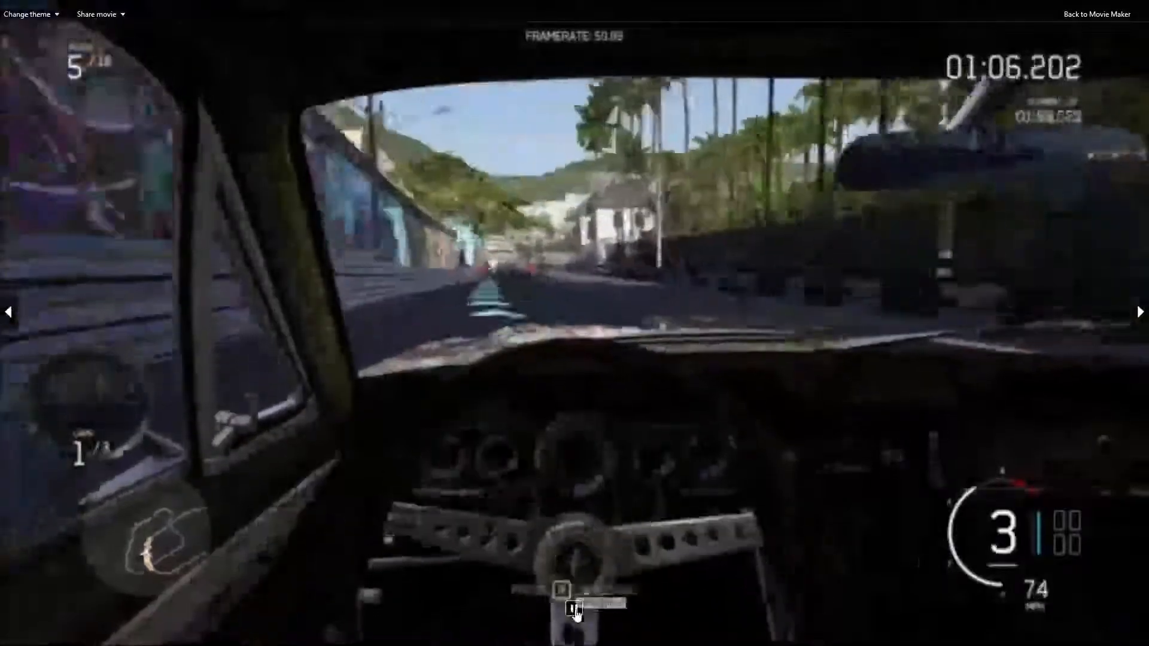
click(573, 609)
key(Escape)
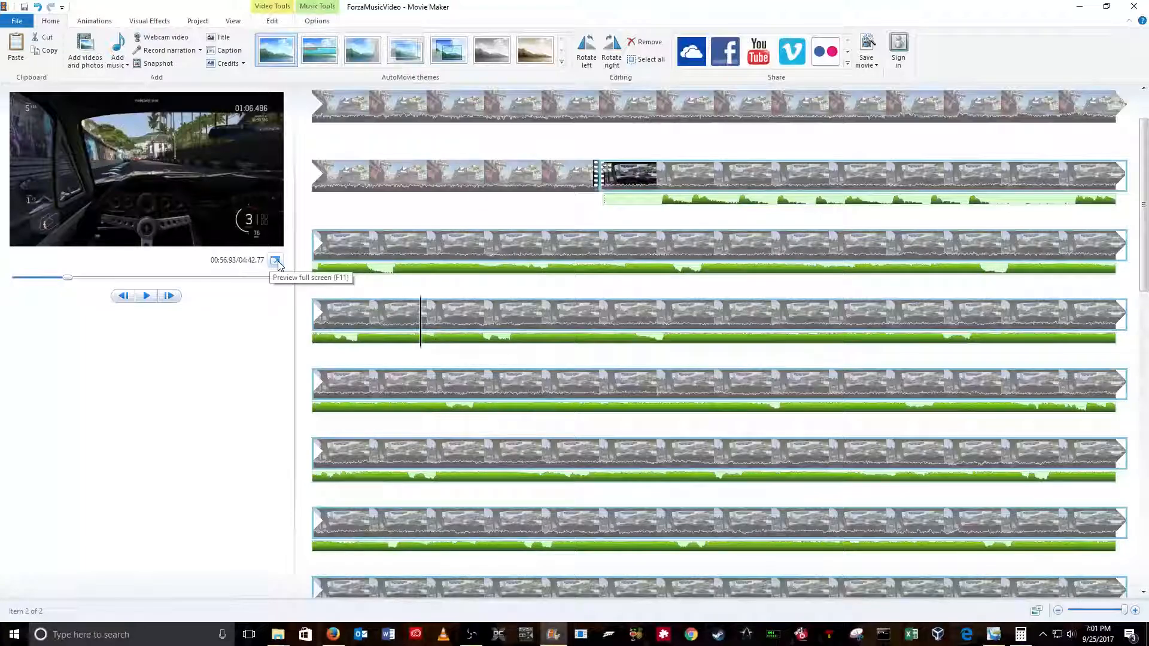
Continue the race section in the full-screen preview, return to the editor and pause playback at about 01:12.
click(276, 263)
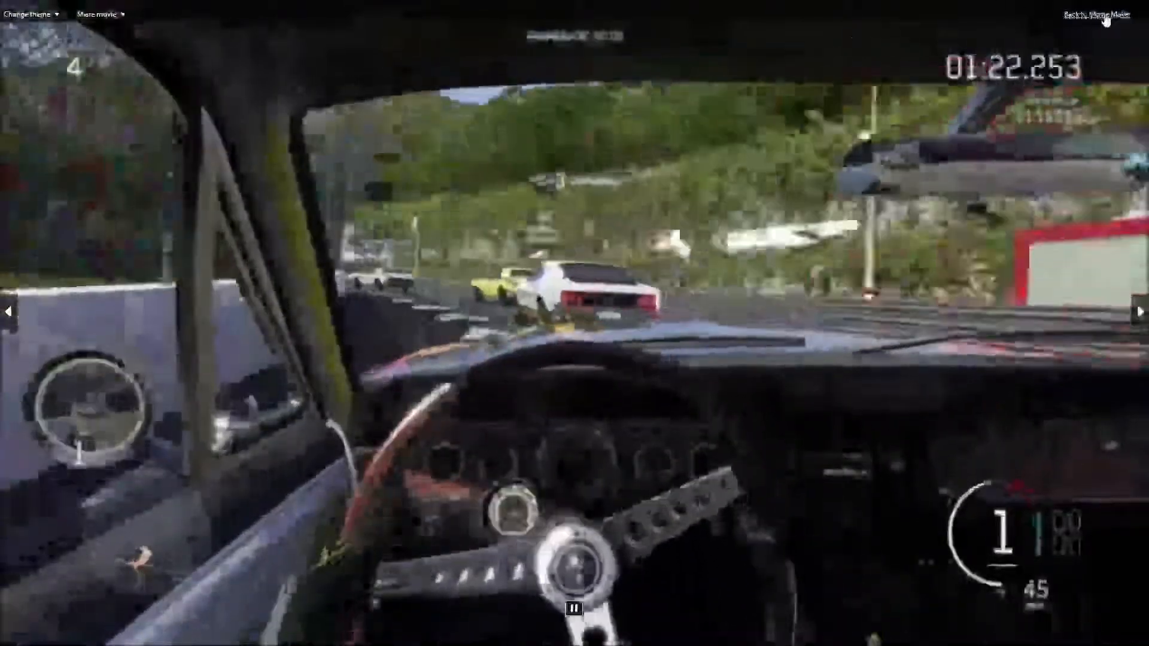
click(1089, 15)
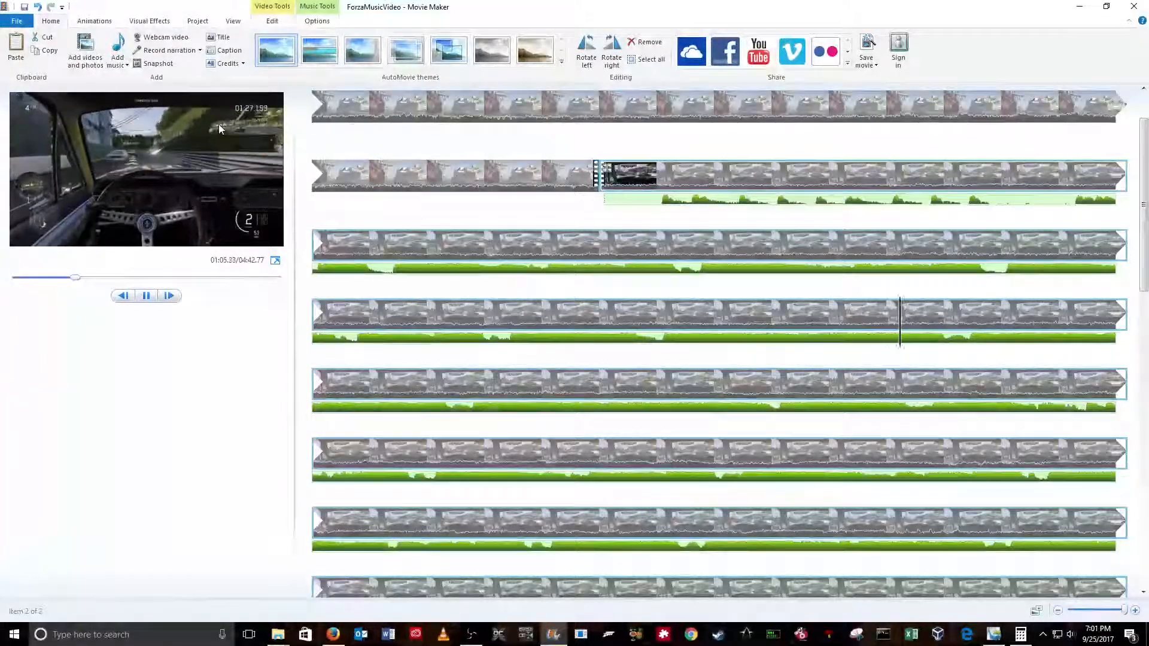
click(275, 261)
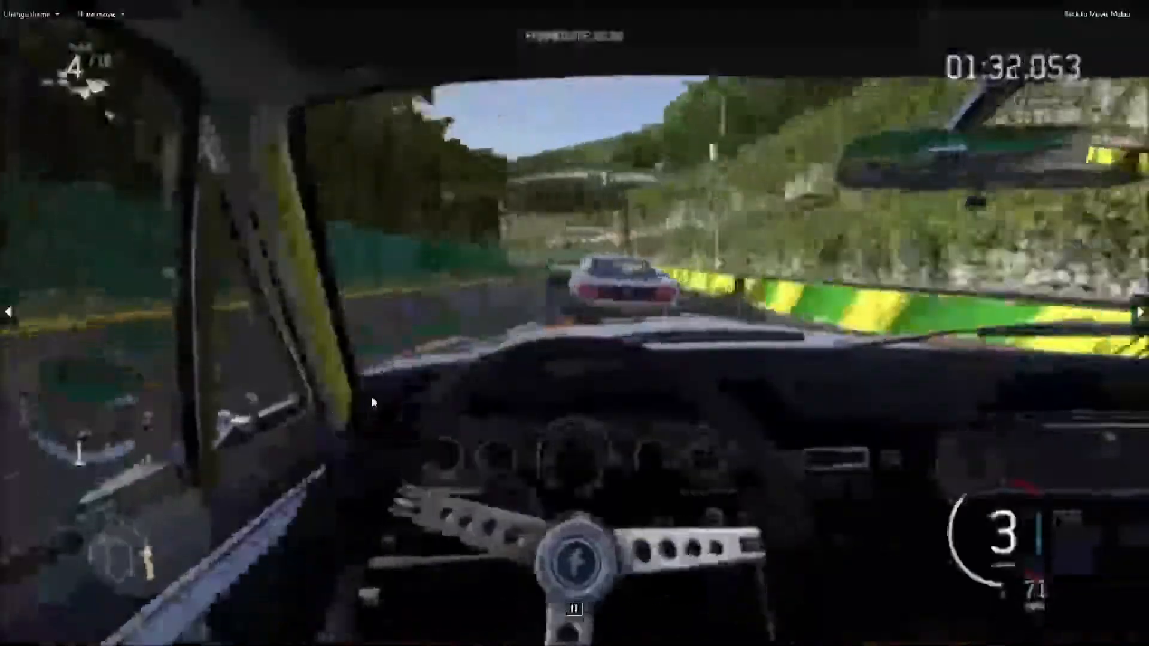
key(Escape)
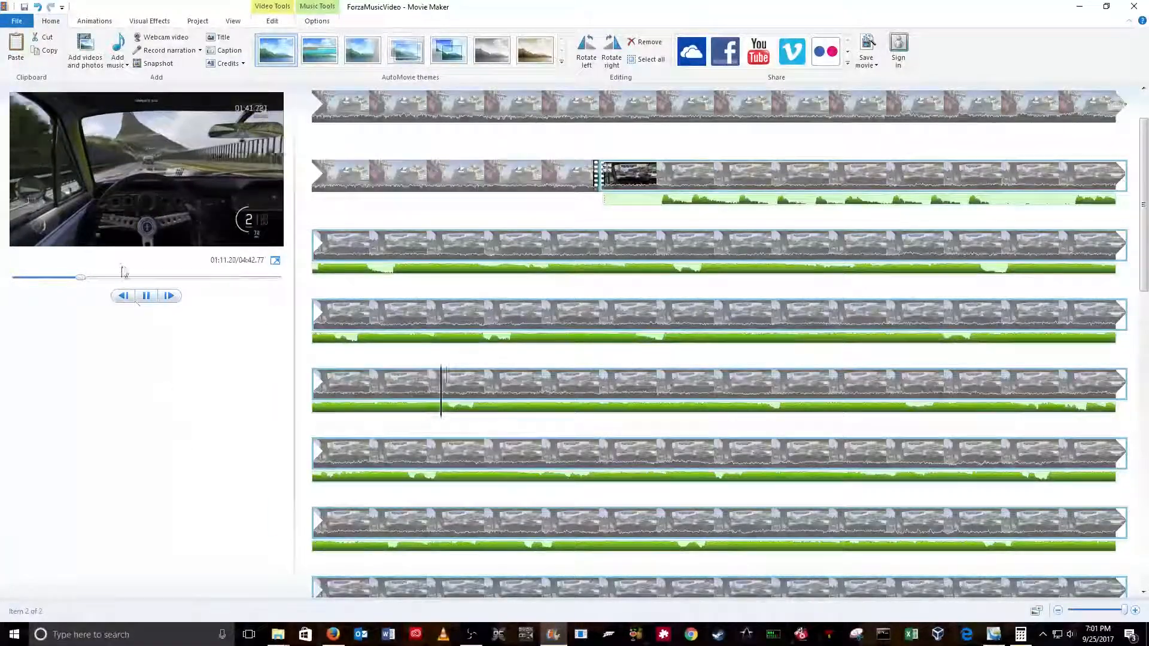
key(space)
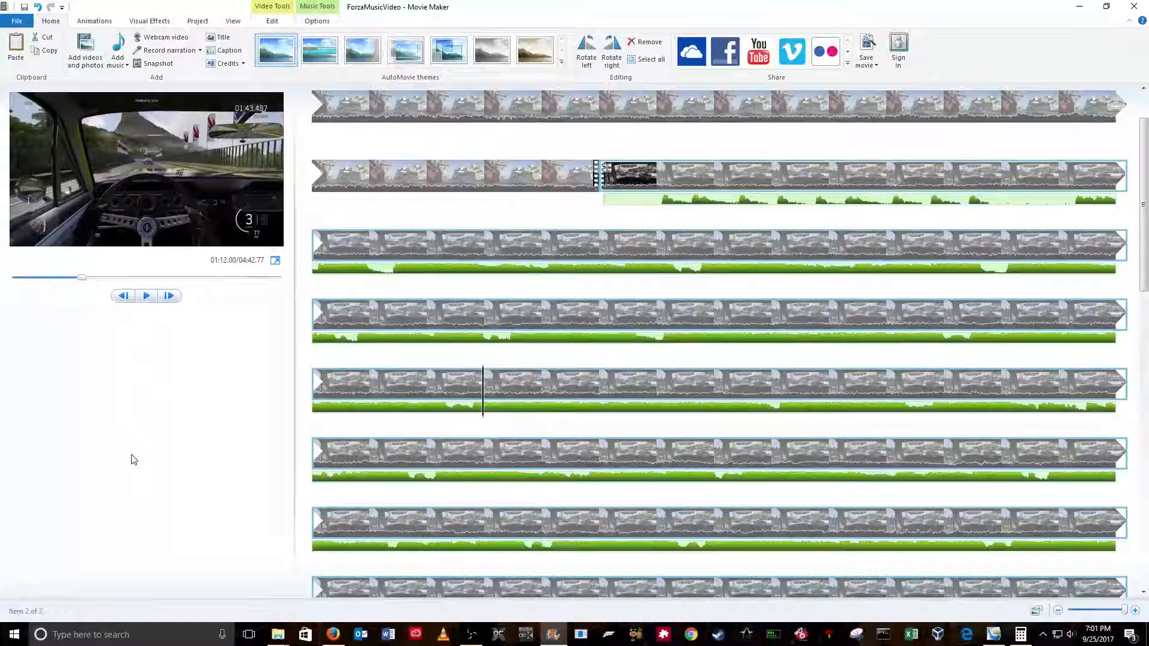
Switch to Firefox to check the downloaded track's title and artist on Free Music Archive, and return to Movie Maker.
scroll(526, 256, up, 1)
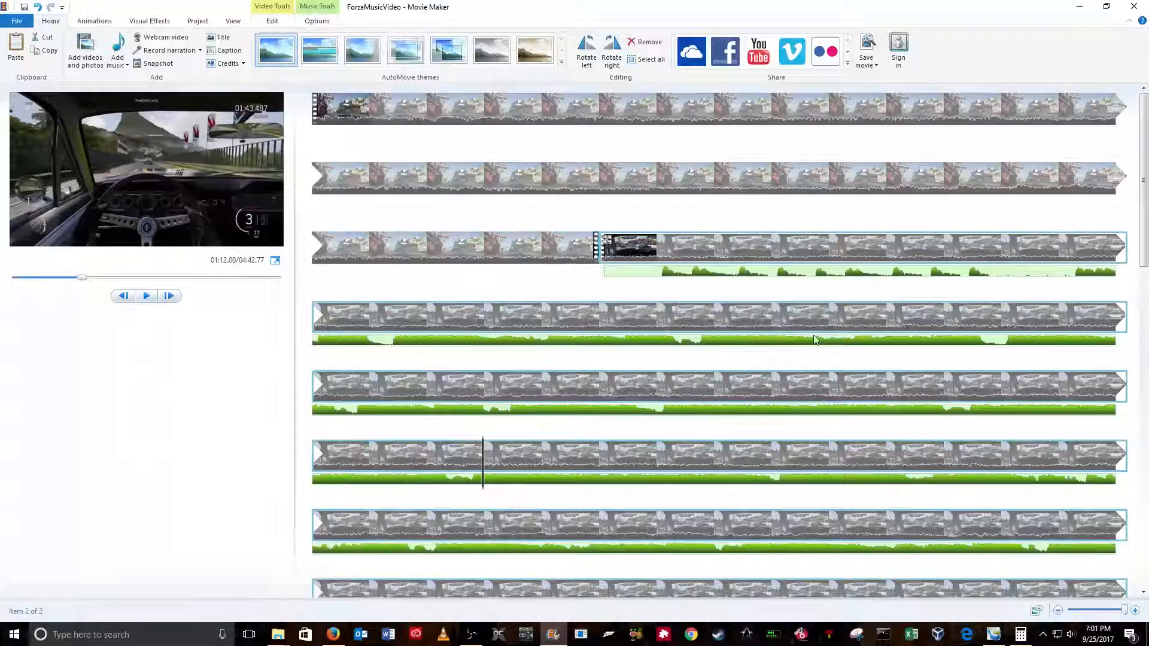
click(332, 635)
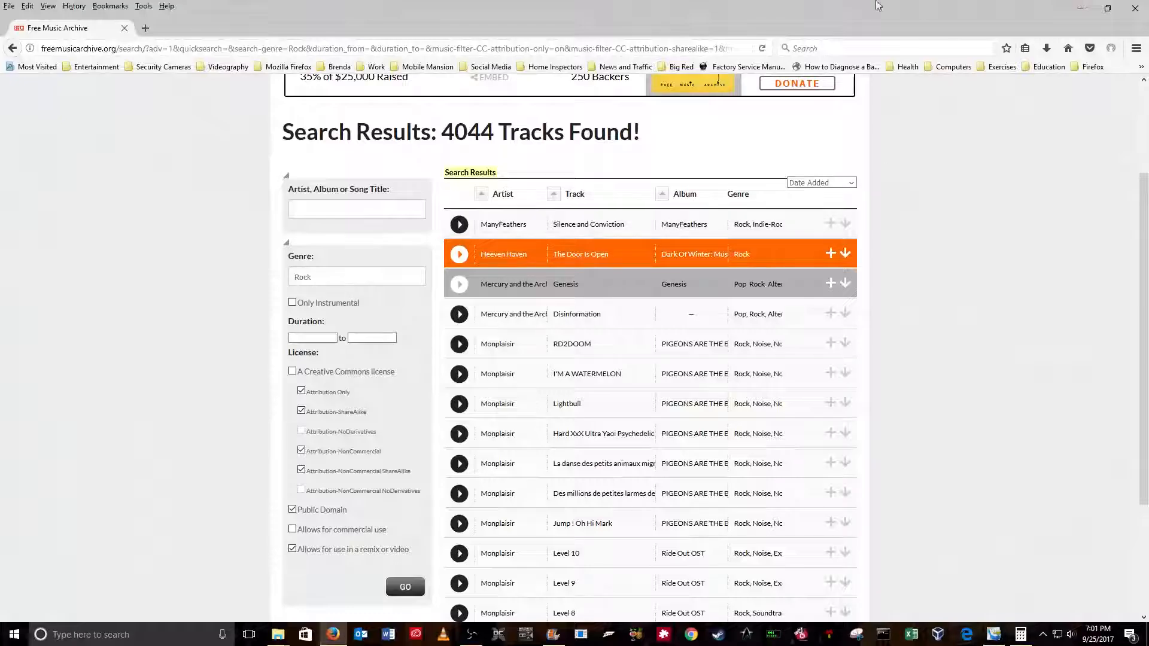
click(1083, 12)
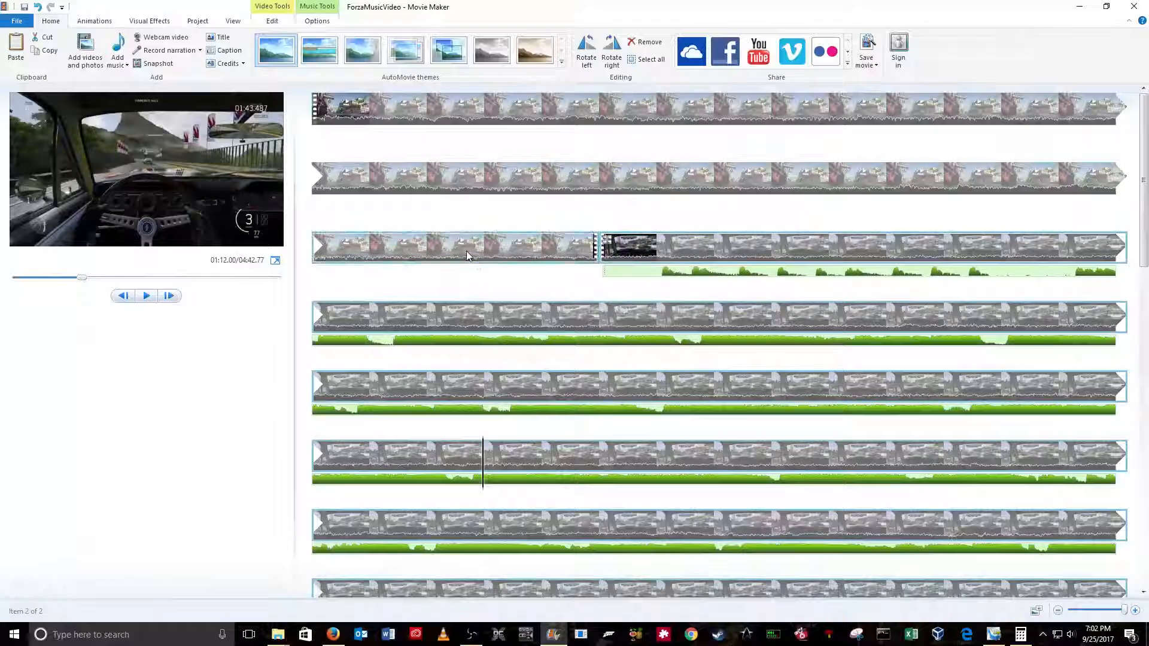
Add a caption at about 00:29.20 near the end of the first clip and move its text box higher in the picture.
click(429, 249)
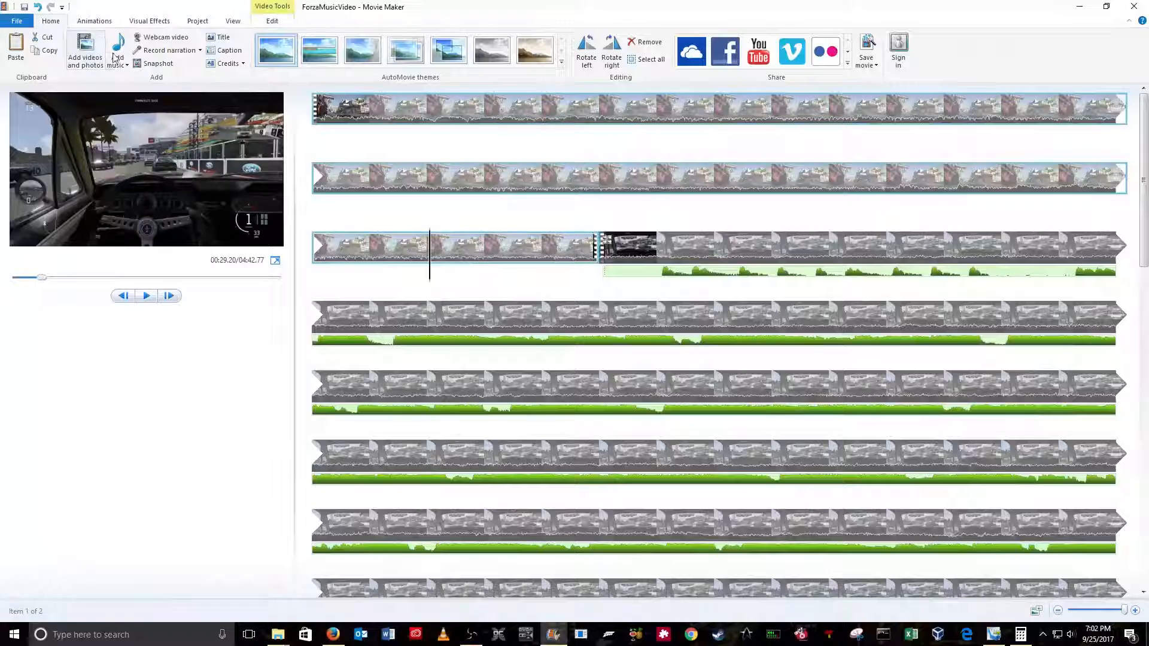
click(230, 50)
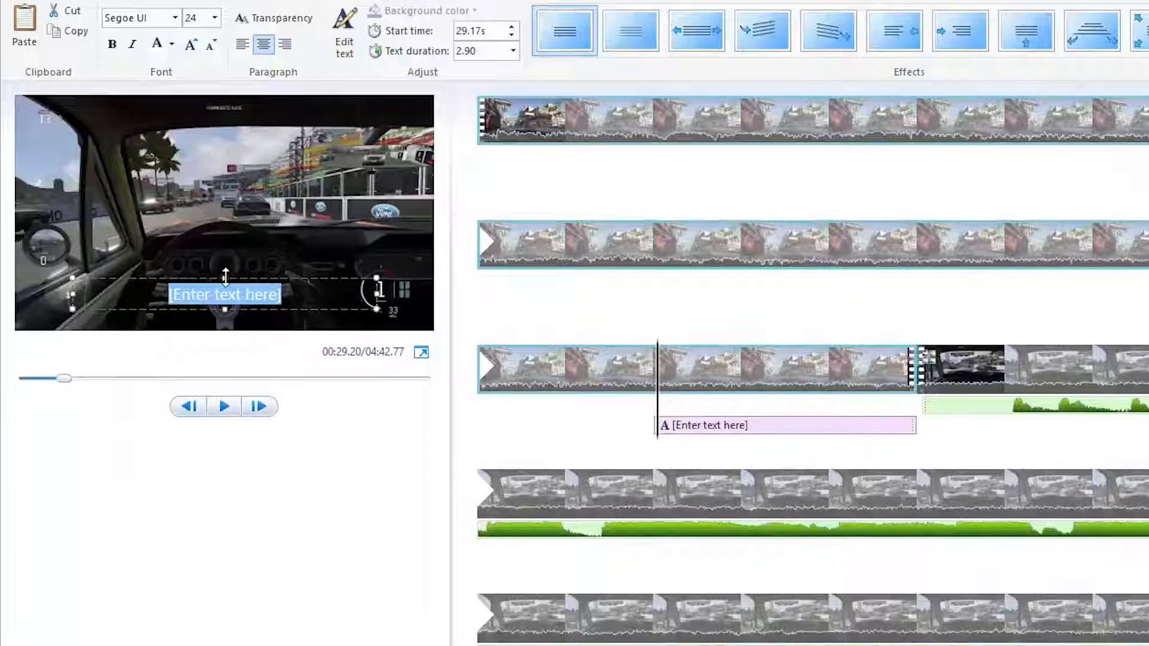
drag(225, 276, 217, 185)
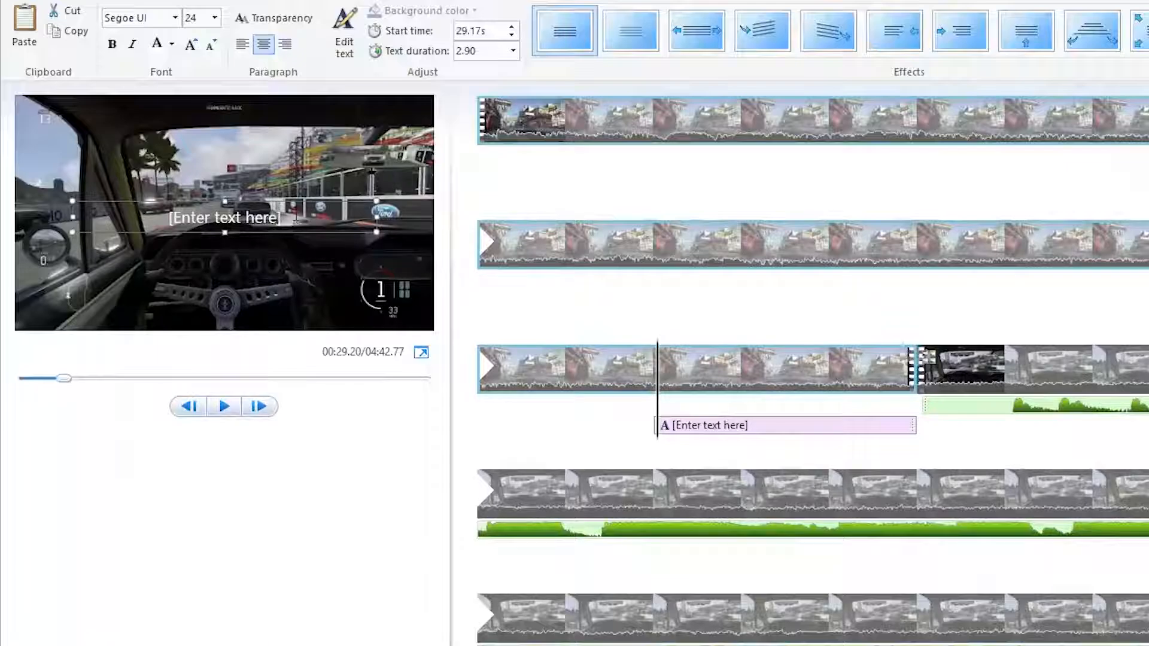
Replace the caption's placeholder with four lines: "Featuring", "The Door is Open", "by" and "Heeven Haven".
drag(293, 218, 169, 218)
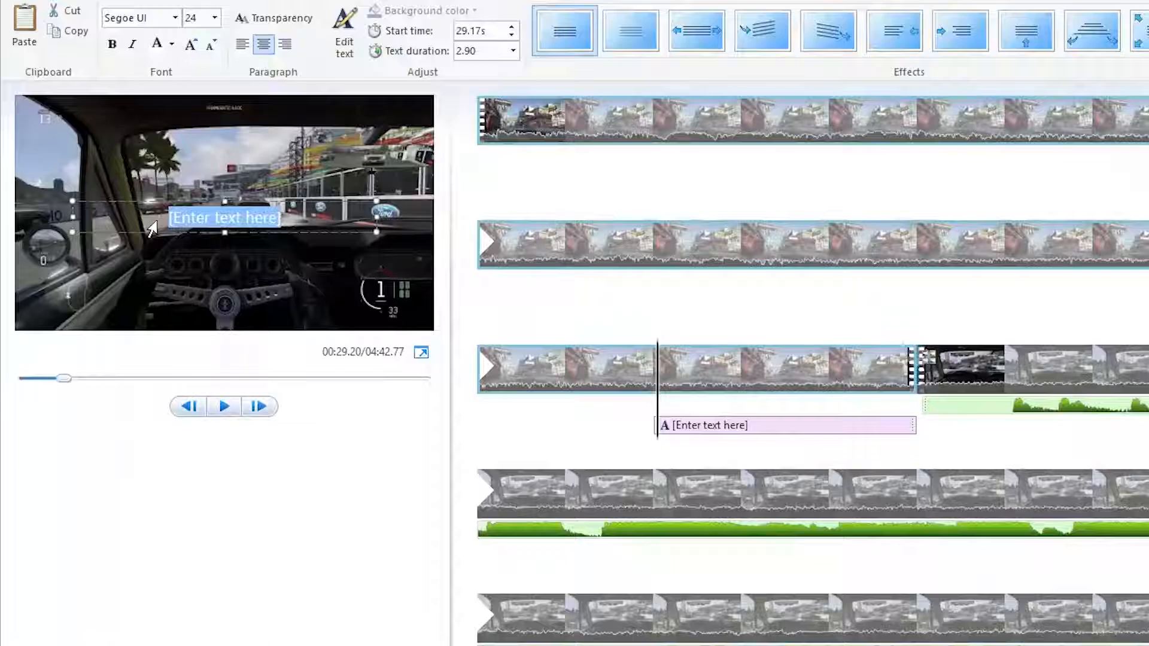
text(Featuring)
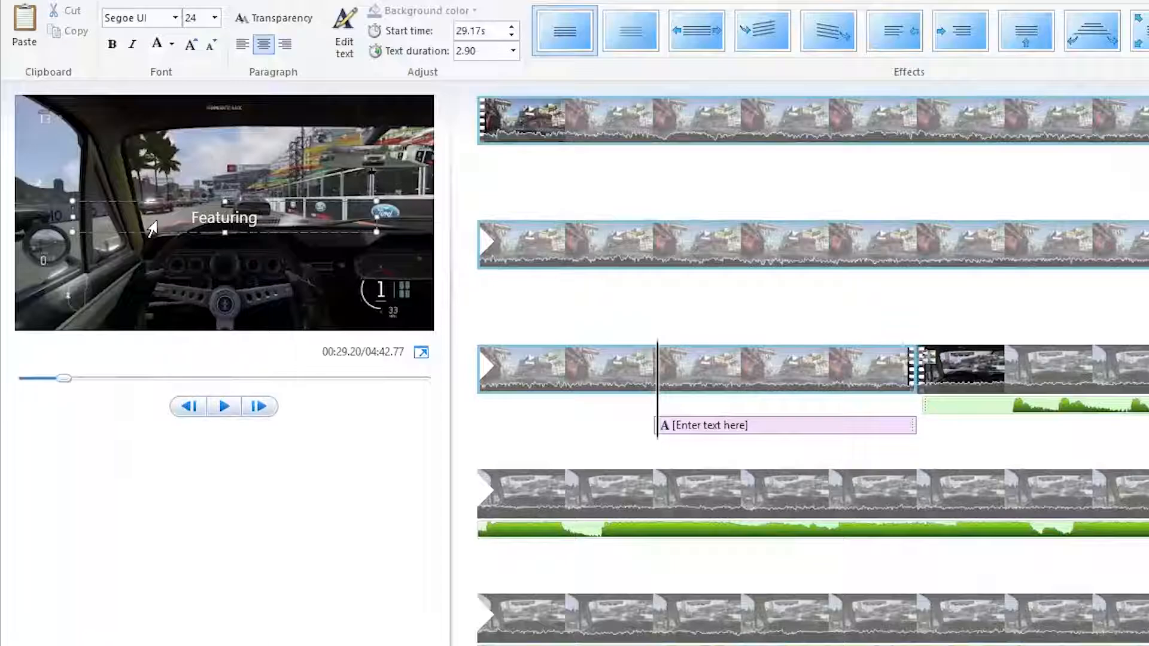
text( Th)
text(e)
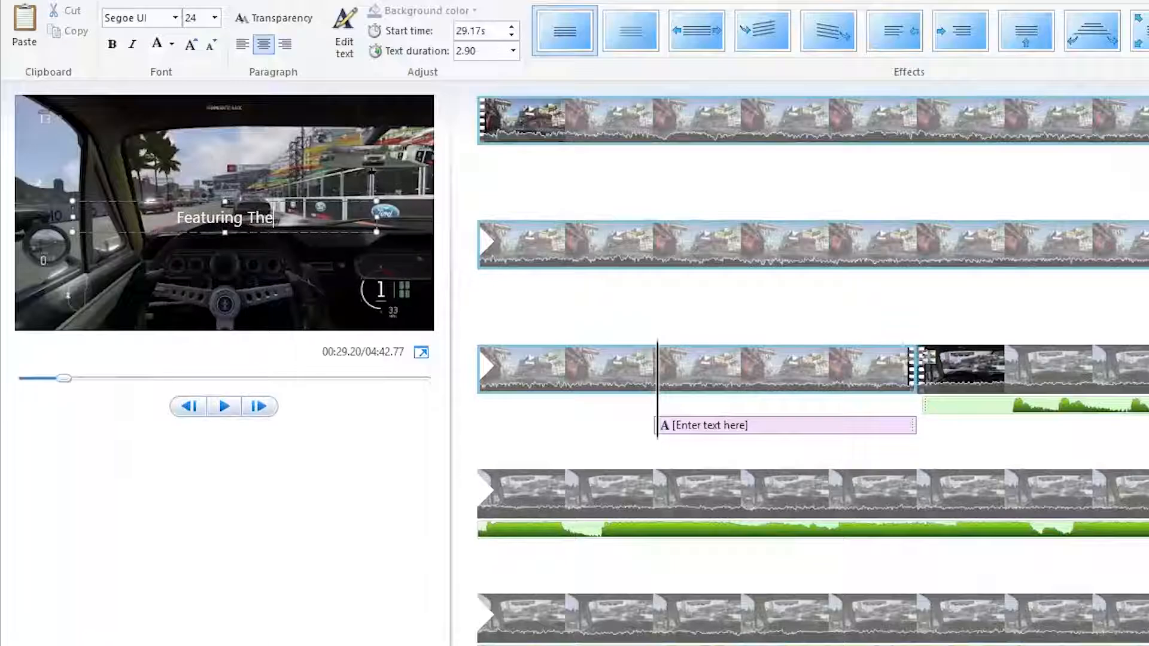
text( Door )
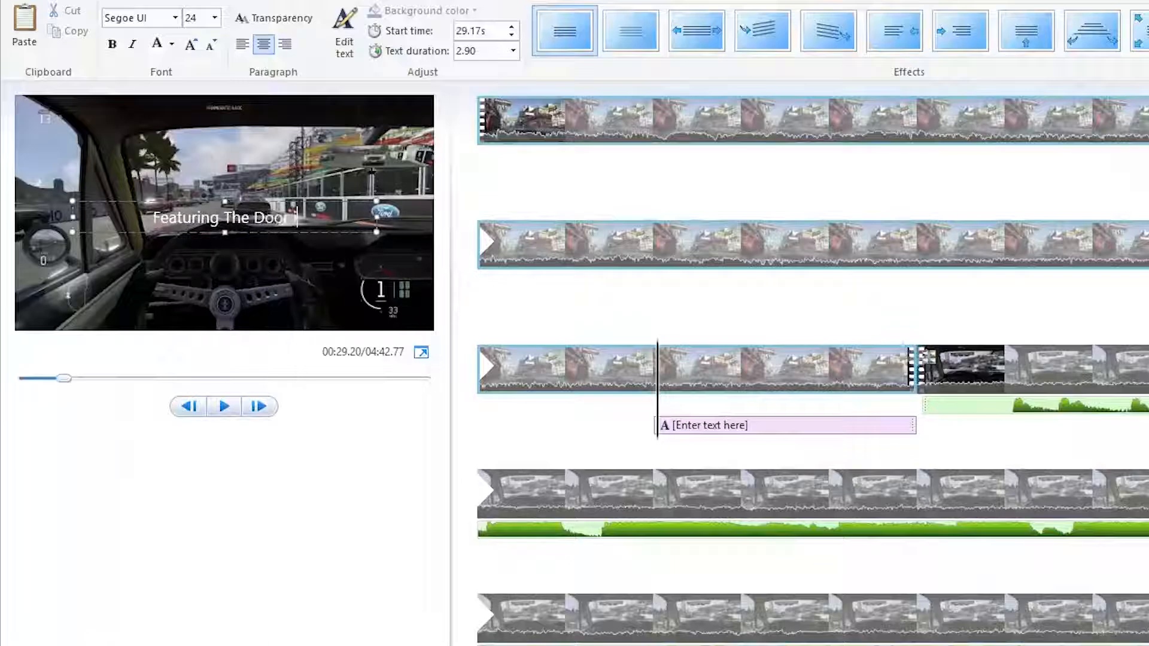
text(is Open)
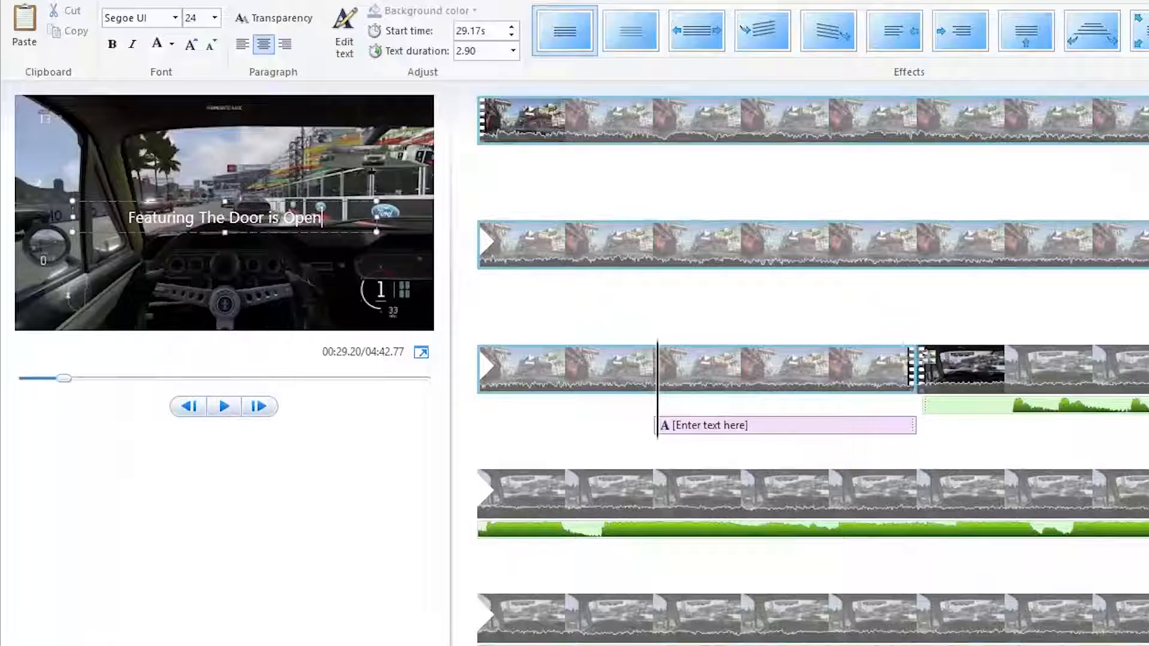
key(Return)
text(by)
key(Return)
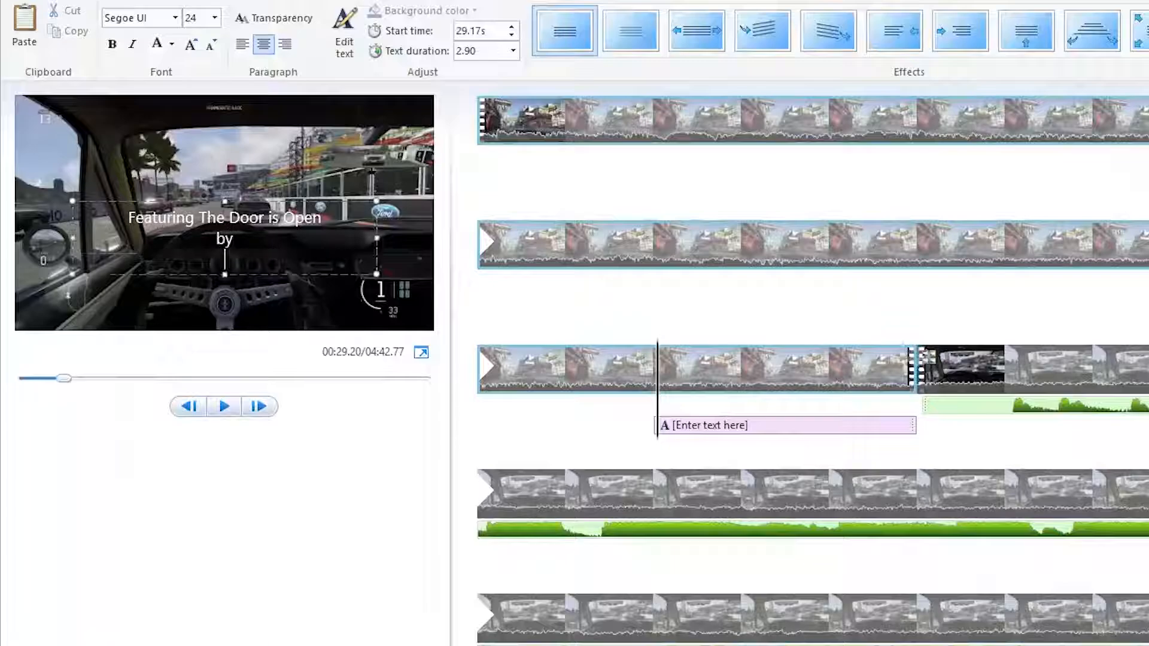
text(Heeven Haven)
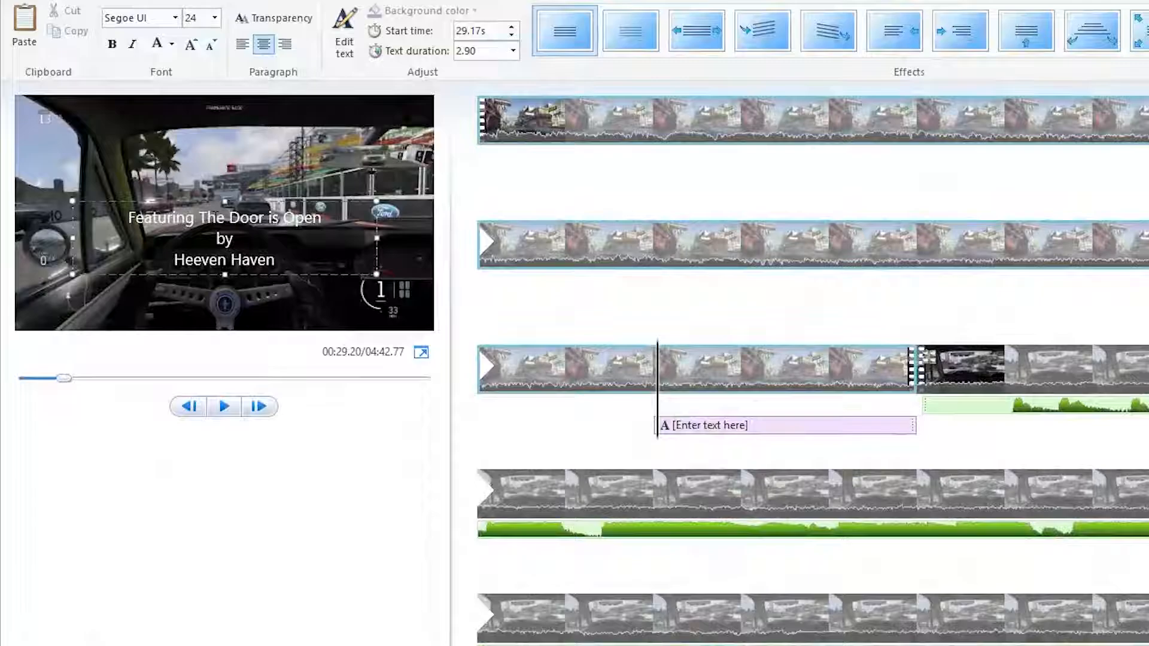
click(200, 218)
key(Return)
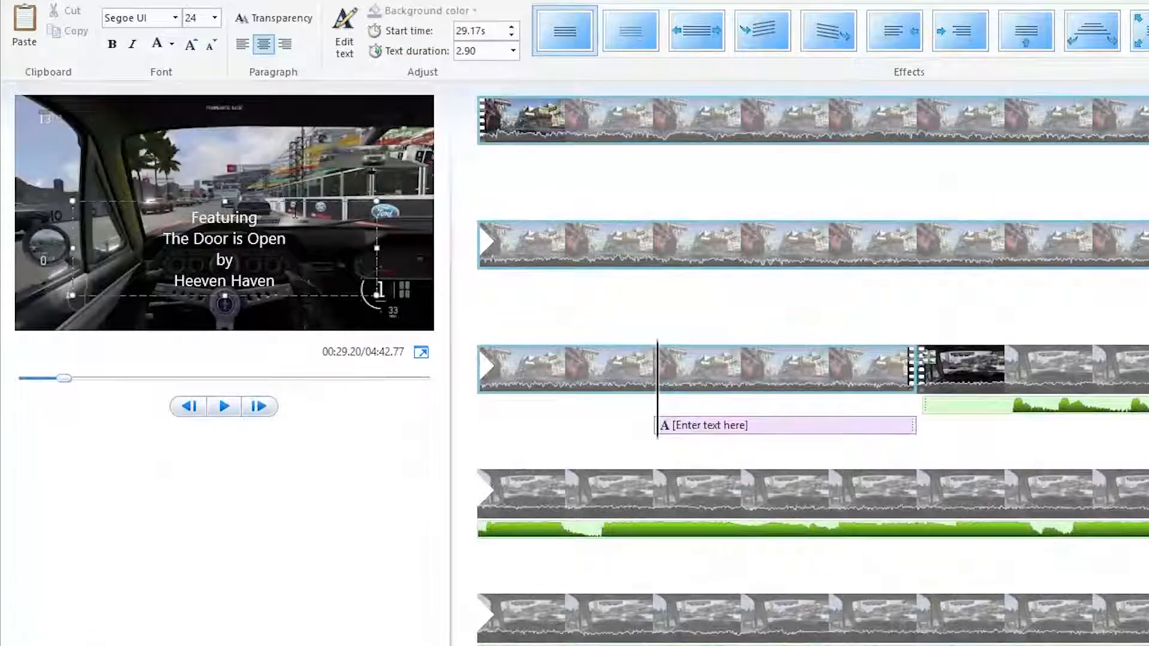
Move the caption's text box higher in the picture and widen it on its left side.
click(291, 200)
drag(292, 200, 293, 161)
mouse_move(74, 208)
mouse_down()
mouse_move(26, 209)
mouse_move(297, 212)
mouse_move(53, 203)
mouse_up()
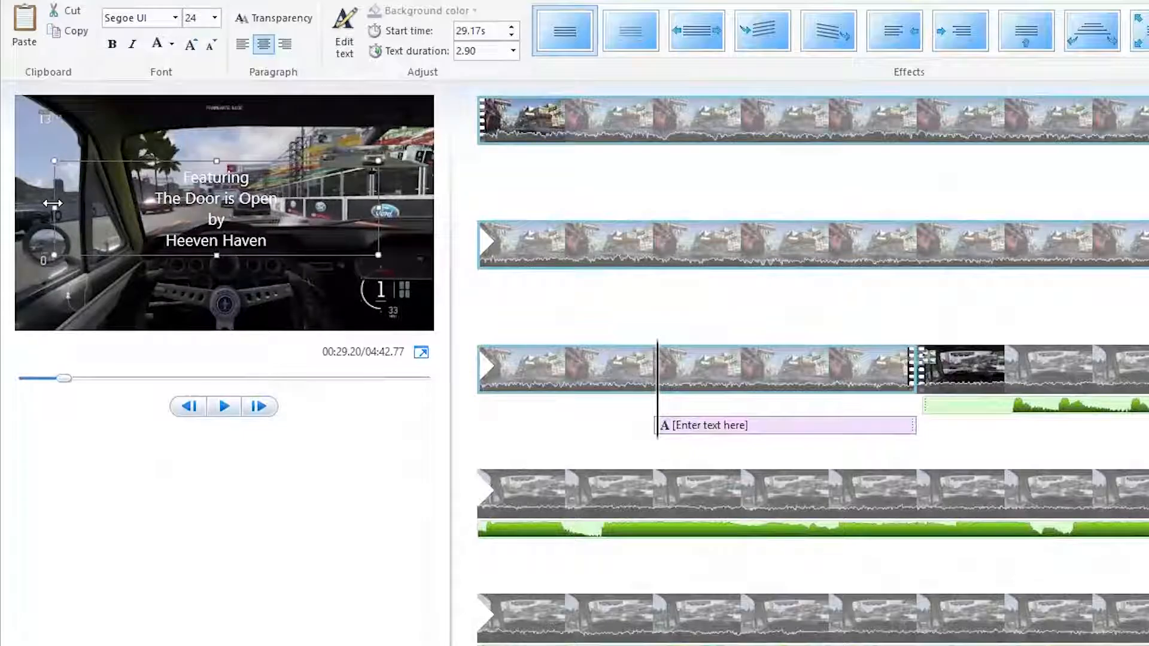
Try left and right alignment on the caption text and return it to centred.
click(242, 48)
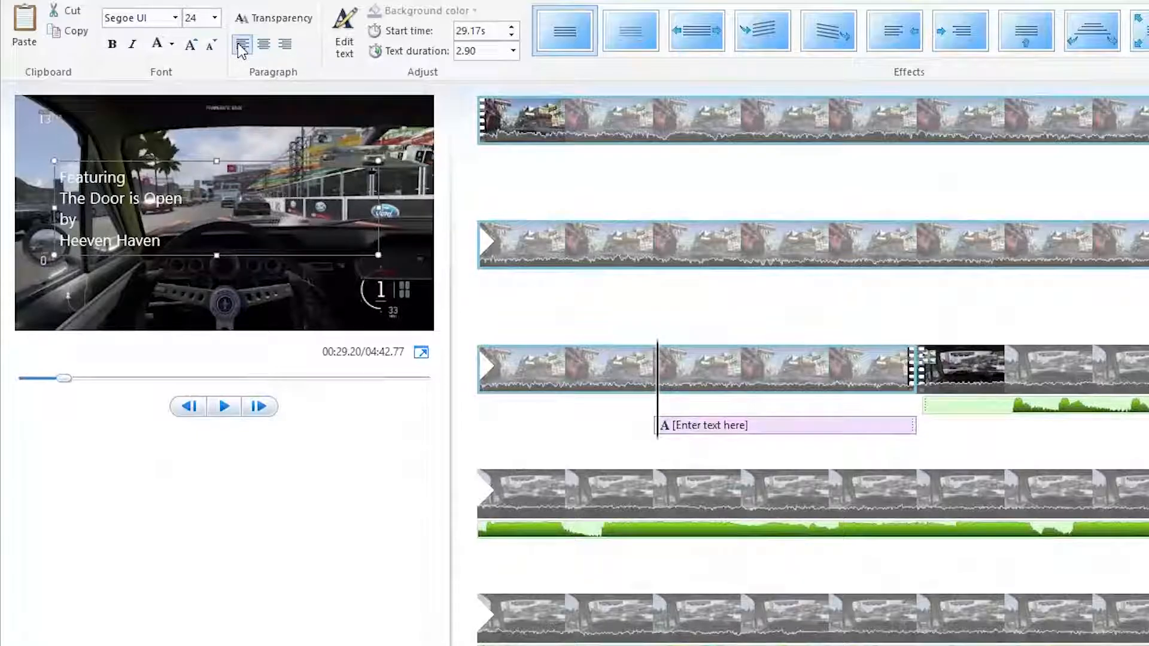
click(285, 45)
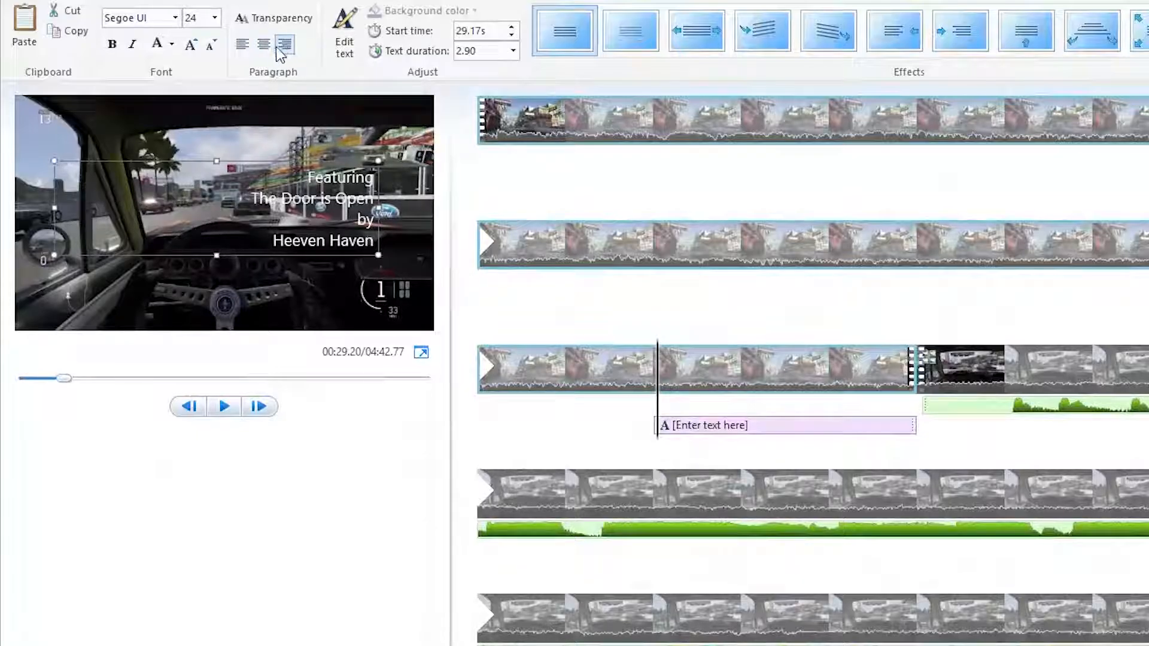
click(264, 53)
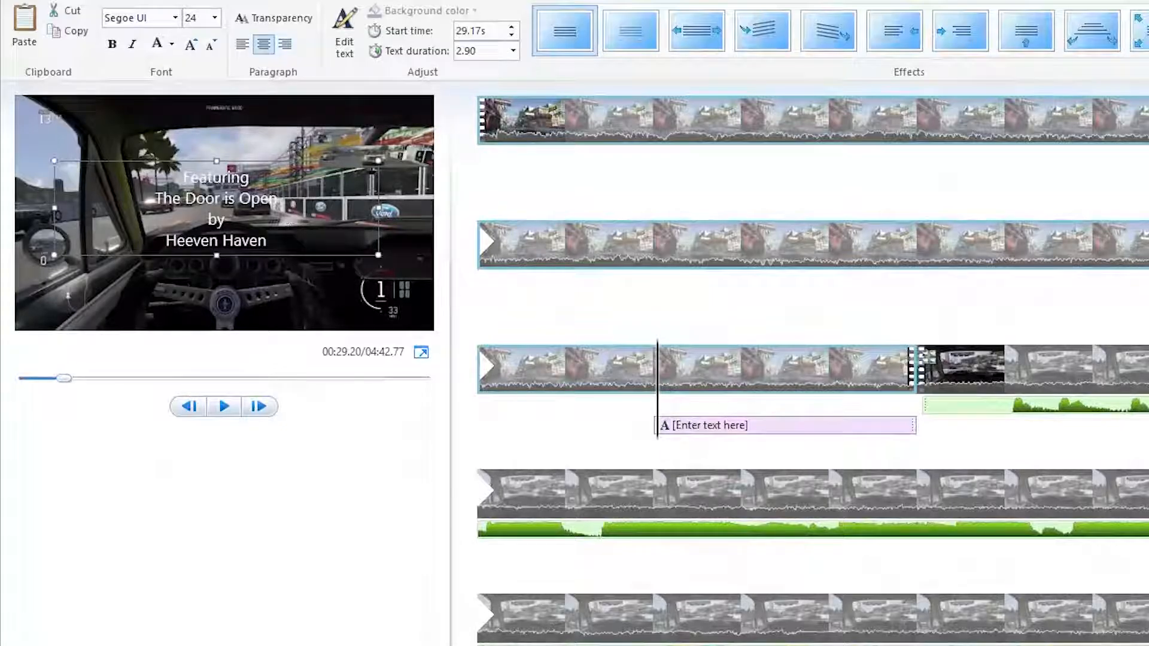
Enlarge all four lines of the caption text to size 36.
drag(267, 242, 182, 178)
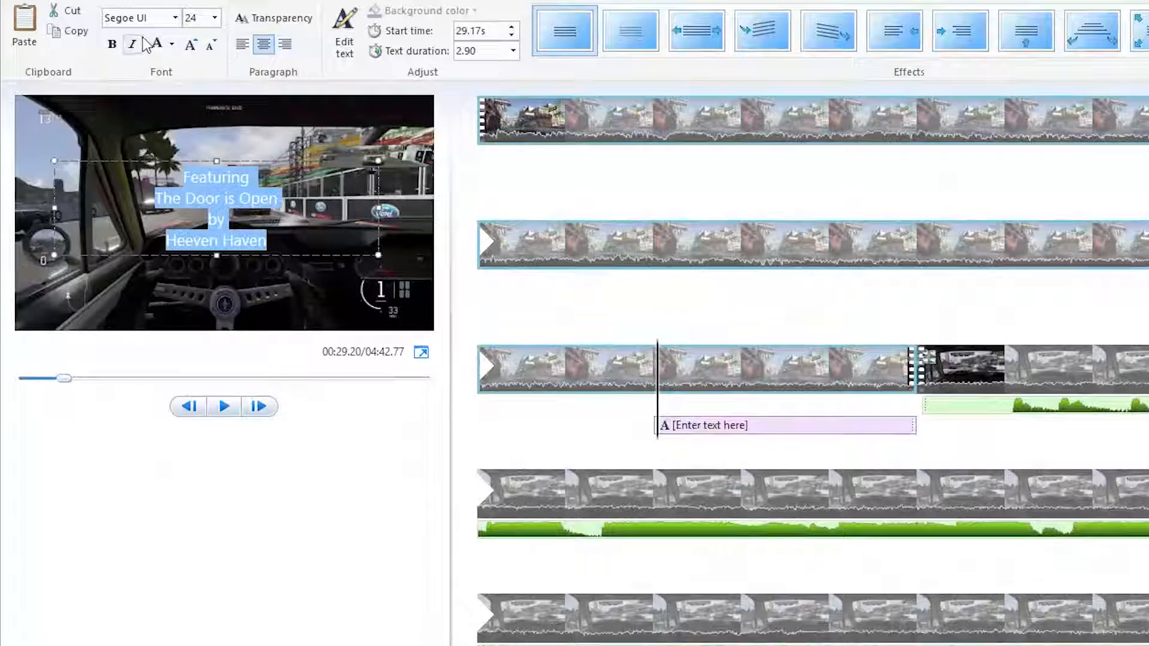
click(190, 46)
click(191, 49)
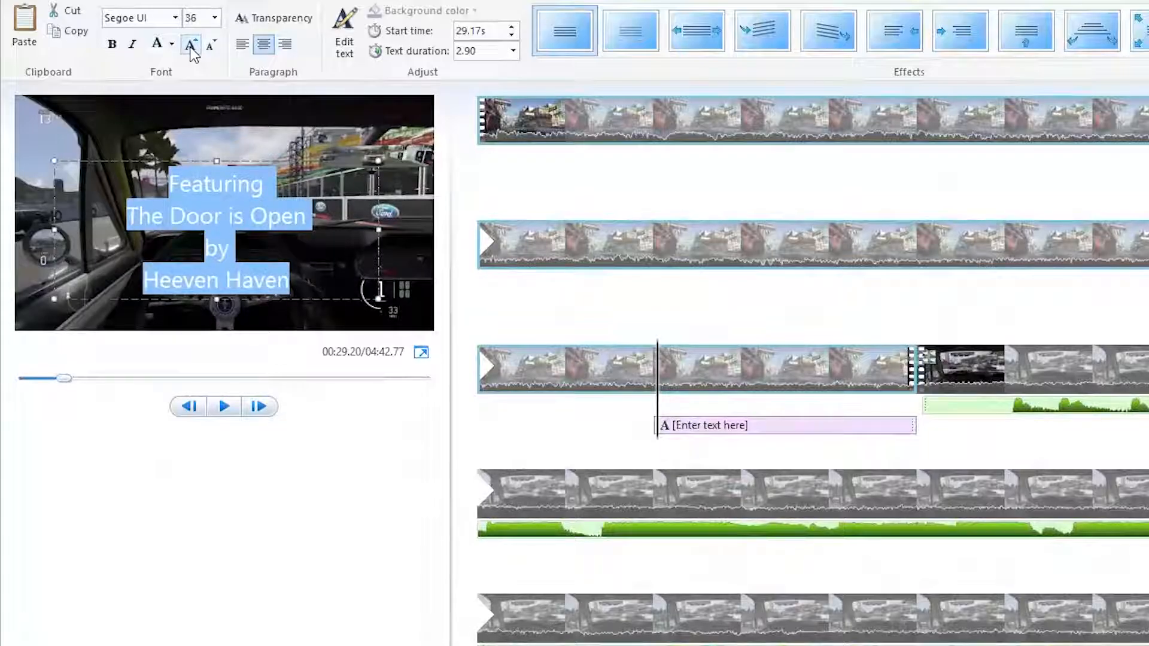
click(214, 17)
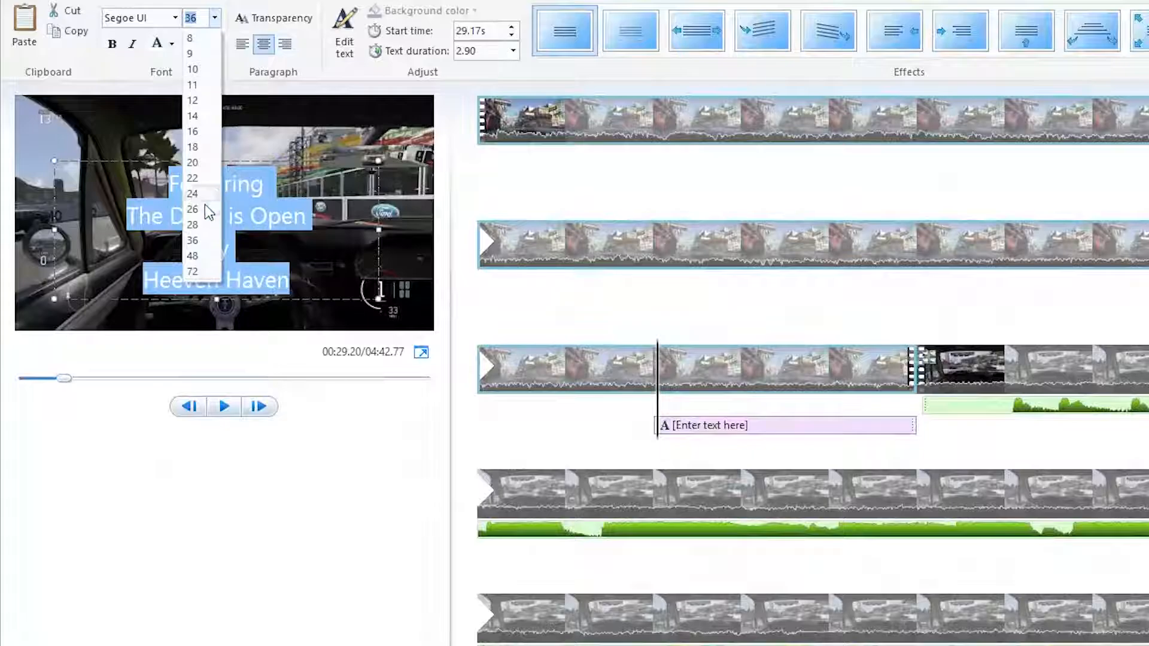
click(215, 18)
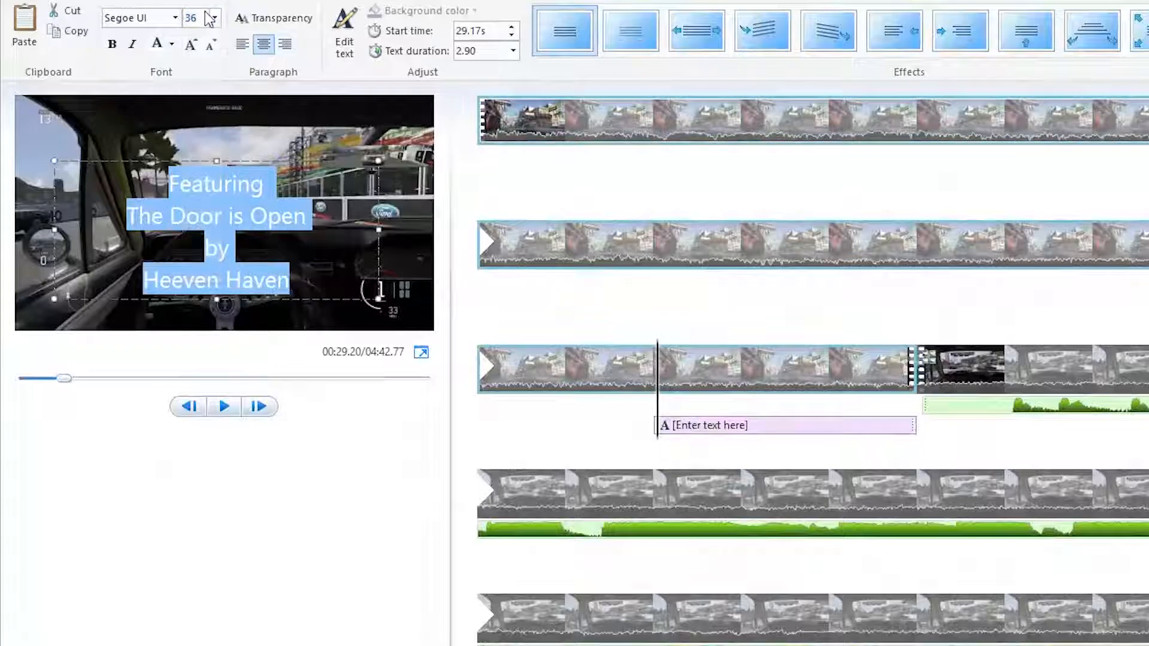
click(175, 18)
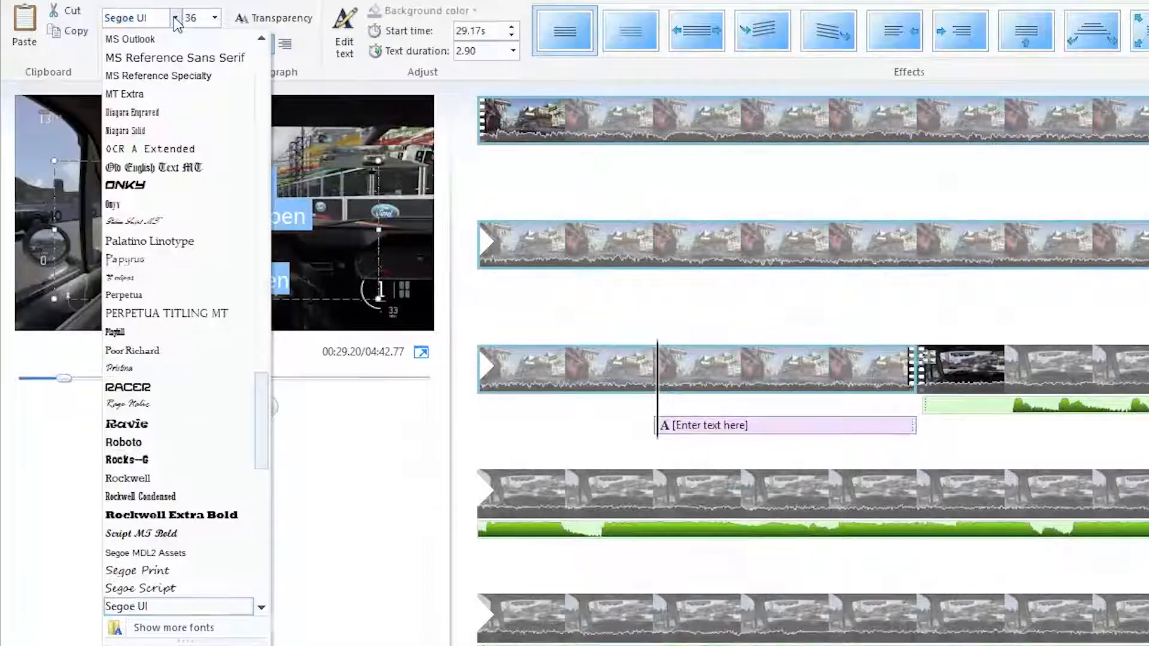
click(177, 21)
Finish editing the caption text and set the caption's start time to 29.22s.
click(290, 280)
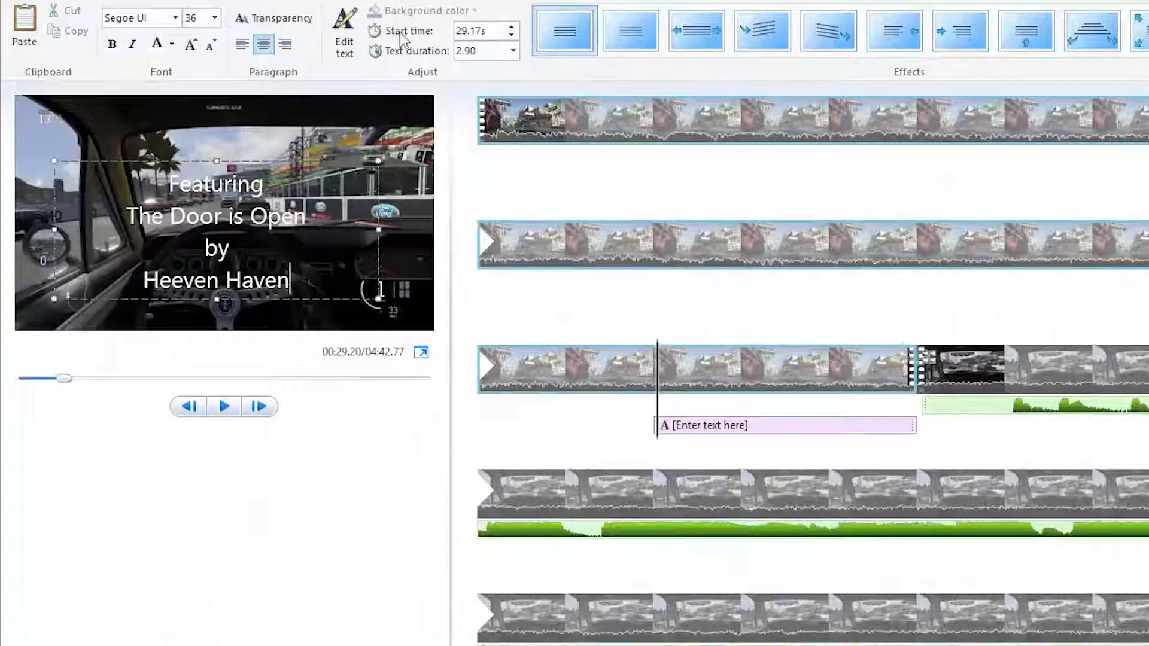
click(512, 31)
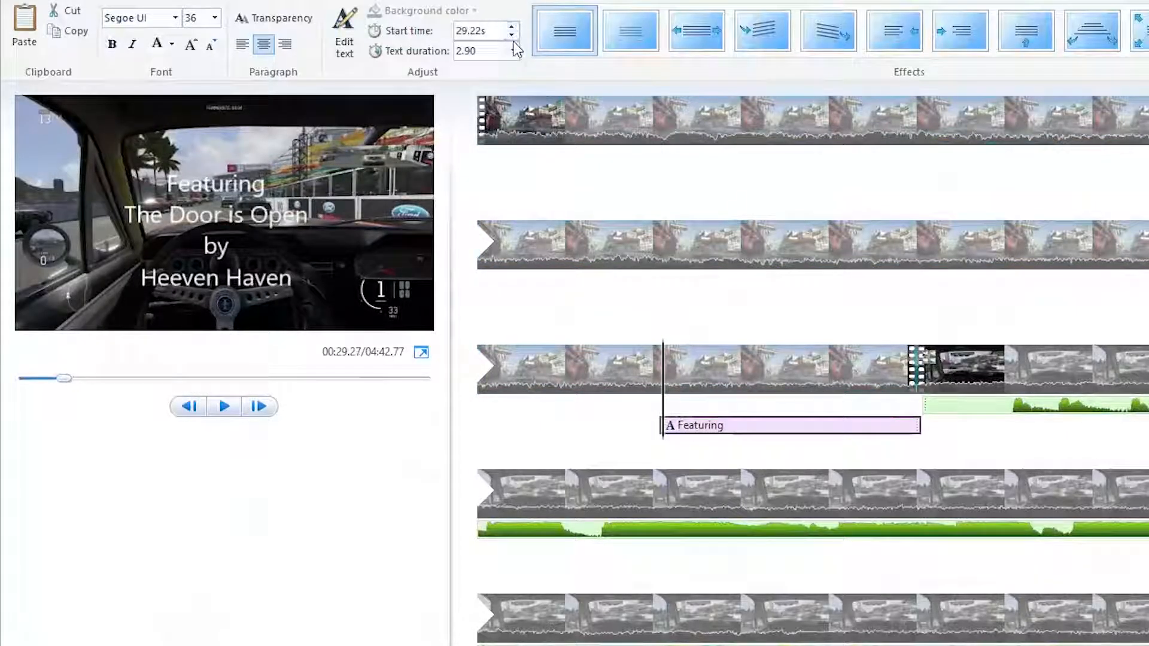
Shift the Featuring caption earlier on the timeline, settling its start time at 29.15s.
click(513, 36)
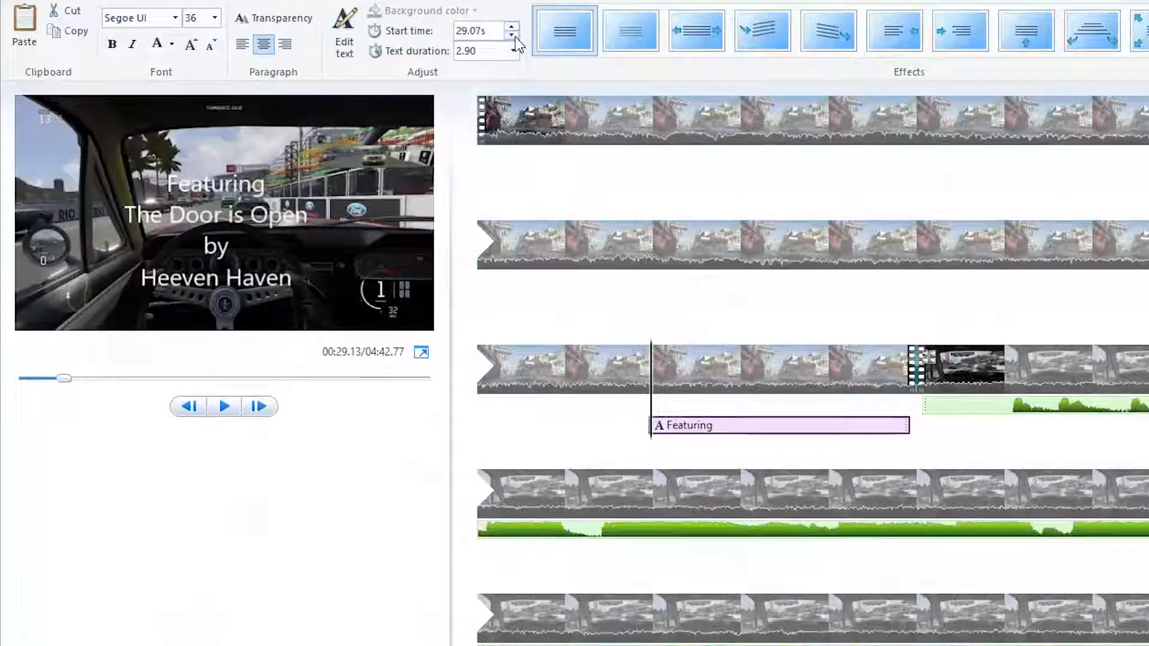
click(513, 36)
click(513, 36)
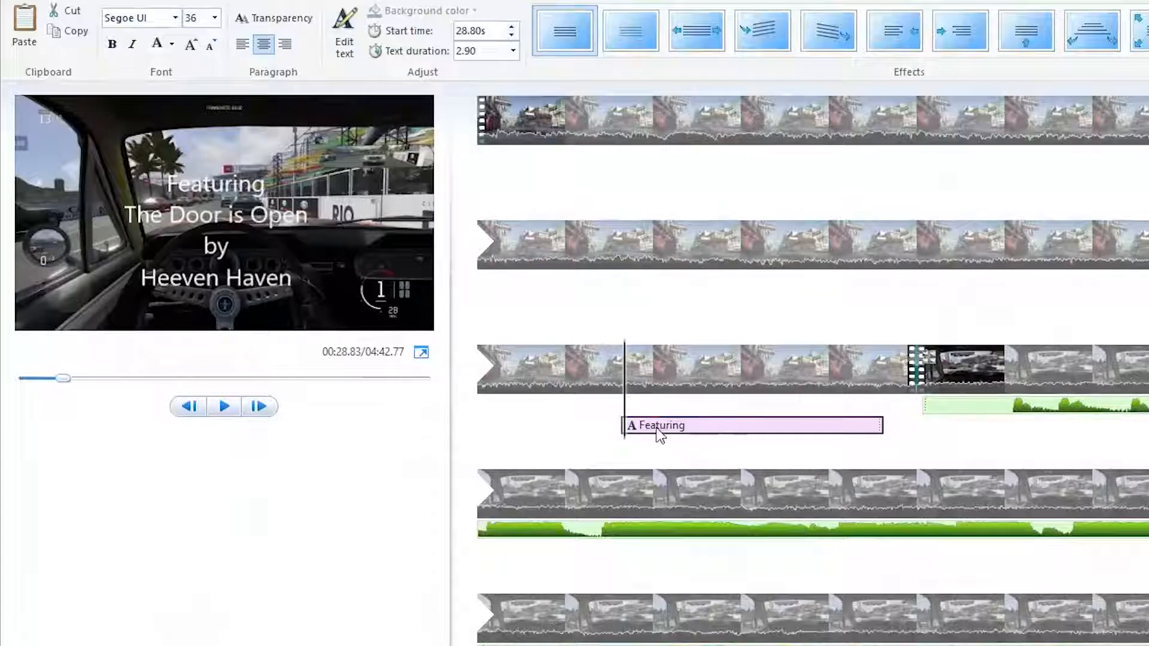
mouse_move(655, 431)
mouse_down()
mouse_move(608, 436)
mouse_move(605, 426)
mouse_move(660, 433)
mouse_up()
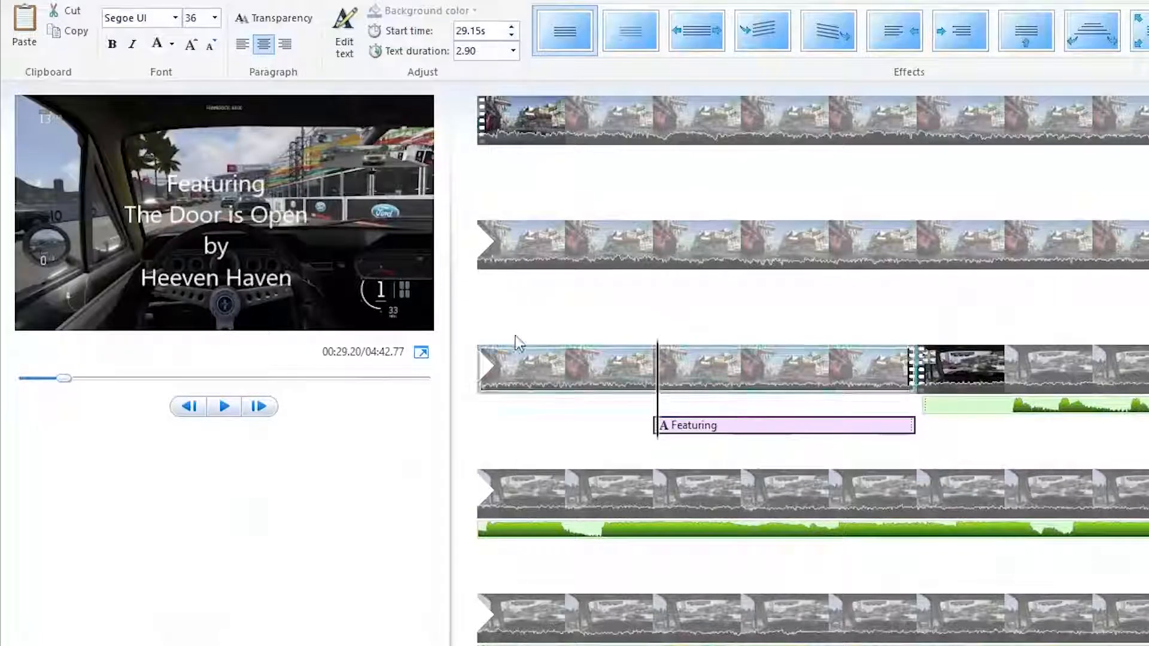
Try text durations of 9.00 and 4.00 on the caption and settle on 3.00.
click(514, 52)
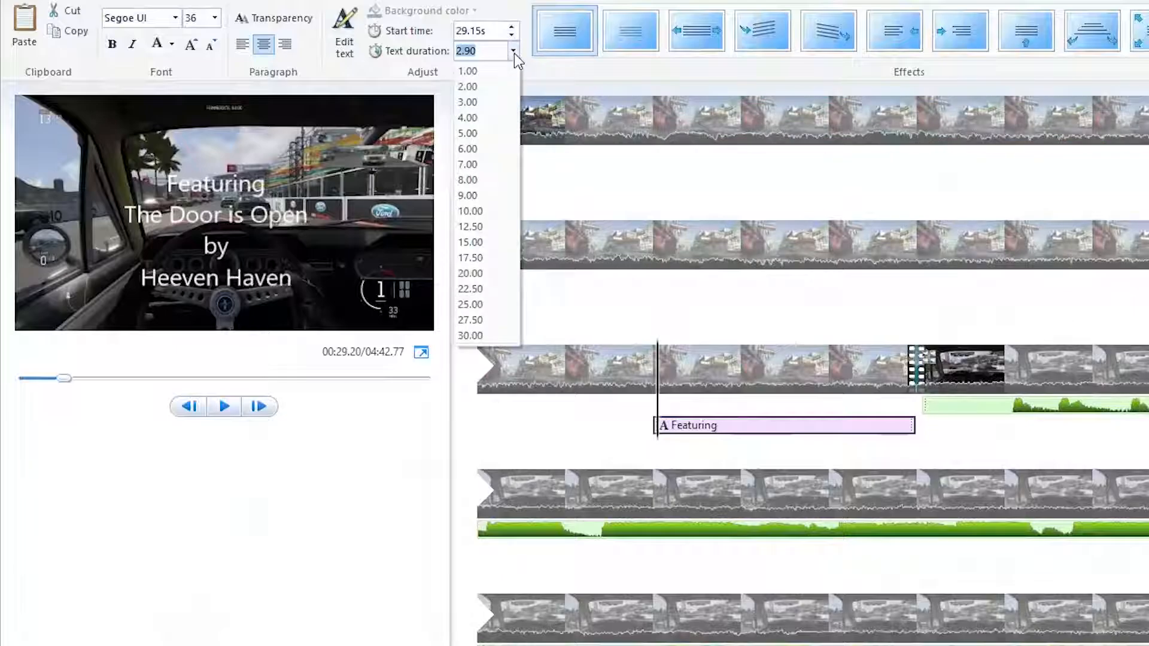
click(474, 196)
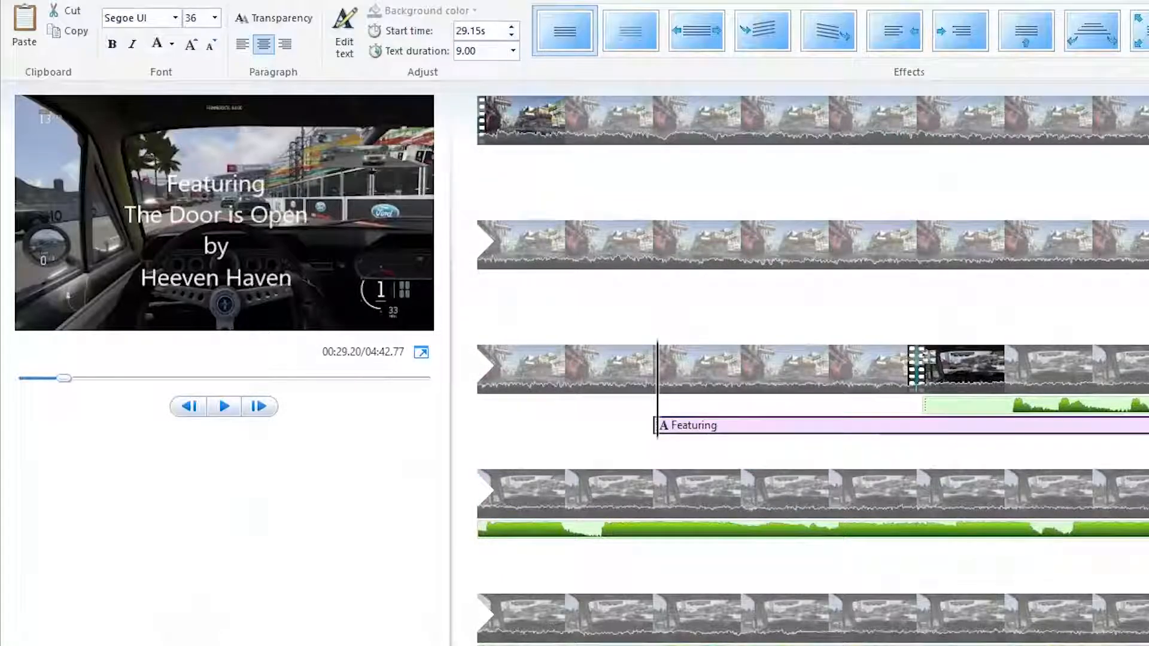
click(514, 53)
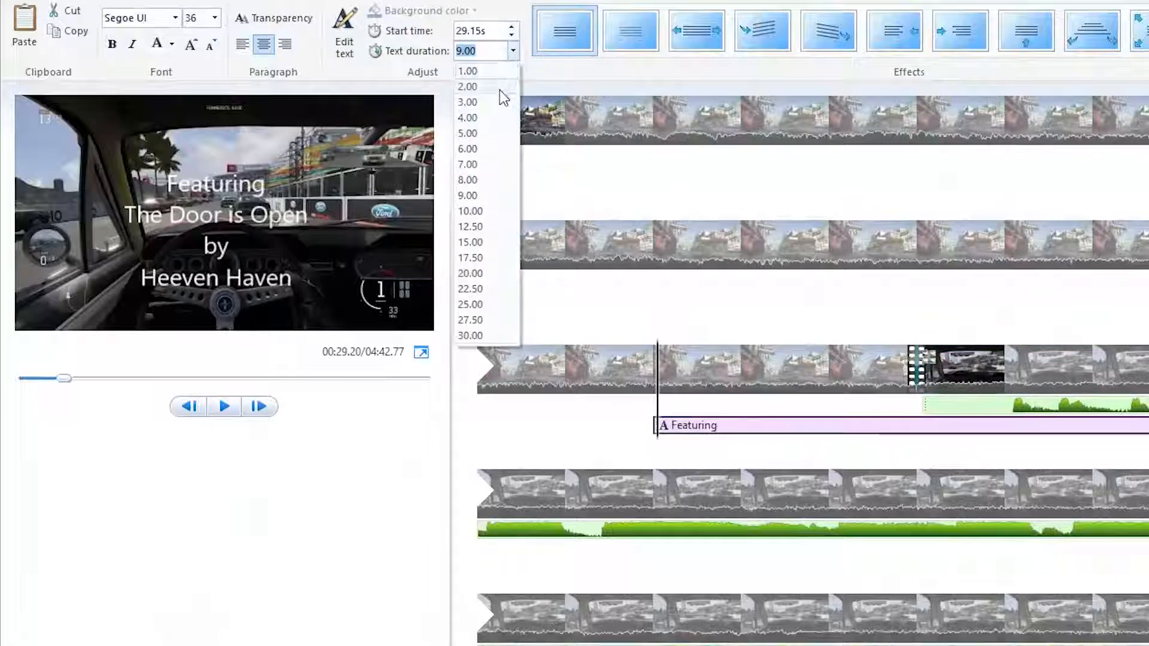
click(489, 117)
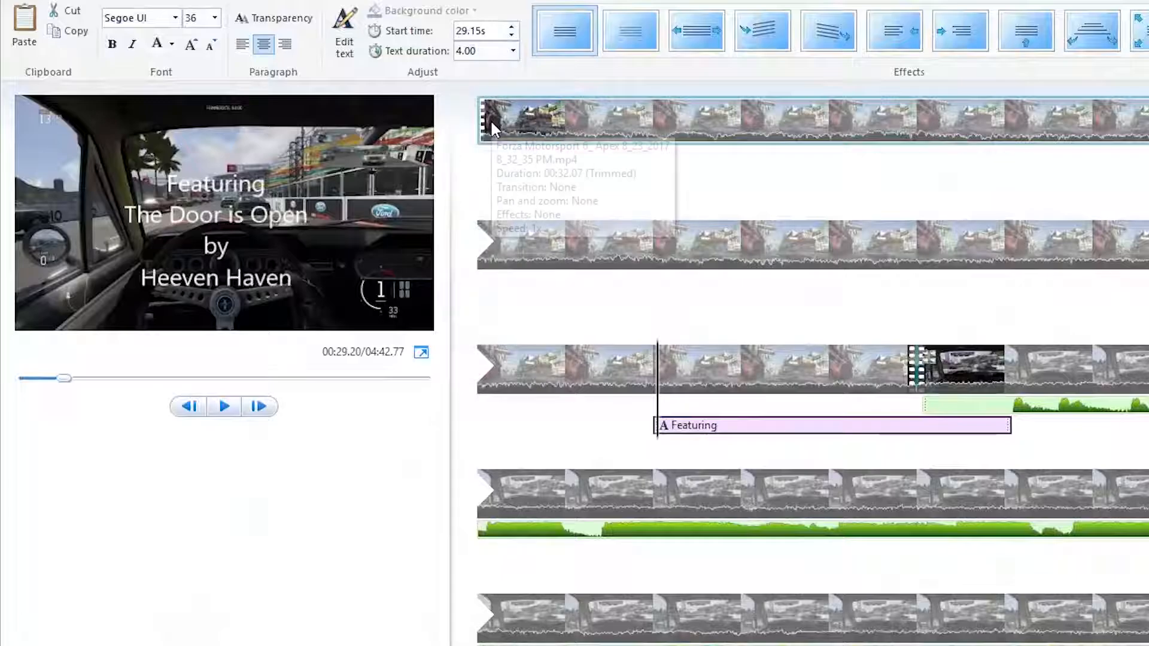
click(513, 52)
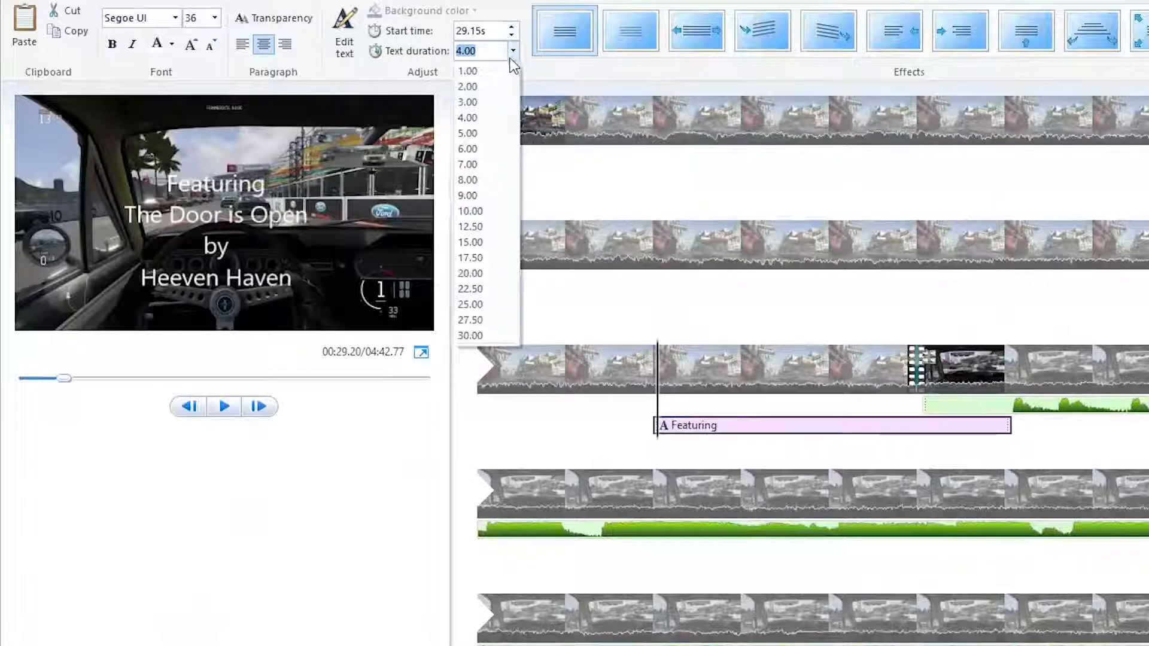
click(494, 102)
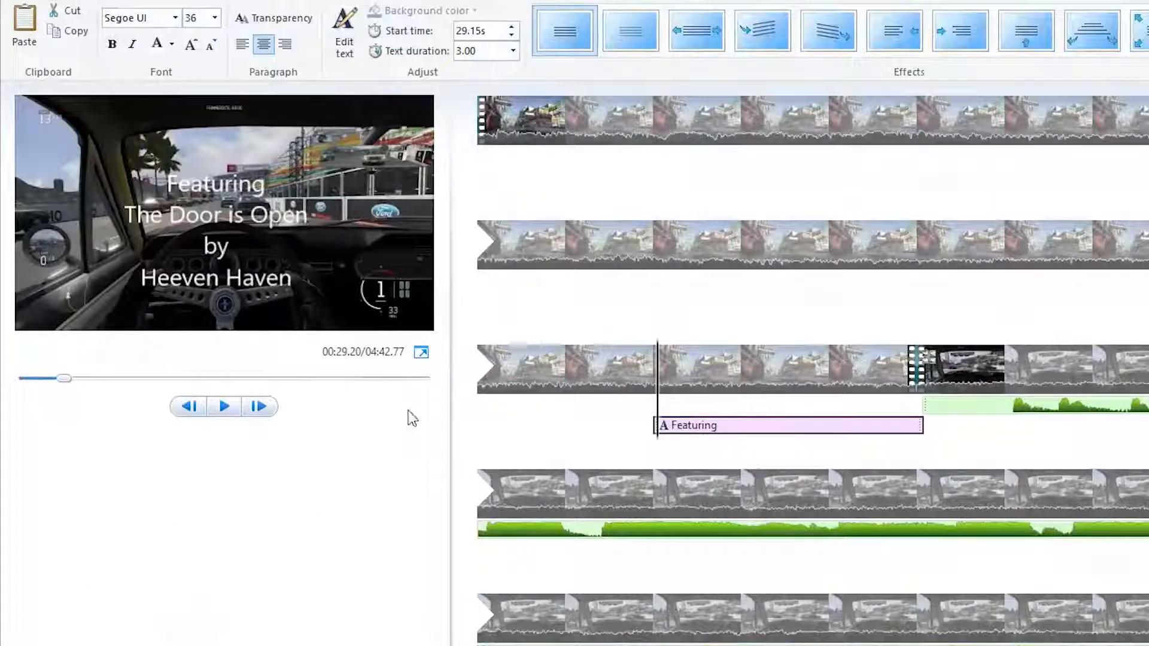
Play the movie full screen from about 28 seconds to check the caption and the race footage, and stop playback.
drag(660, 349, 554, 368)
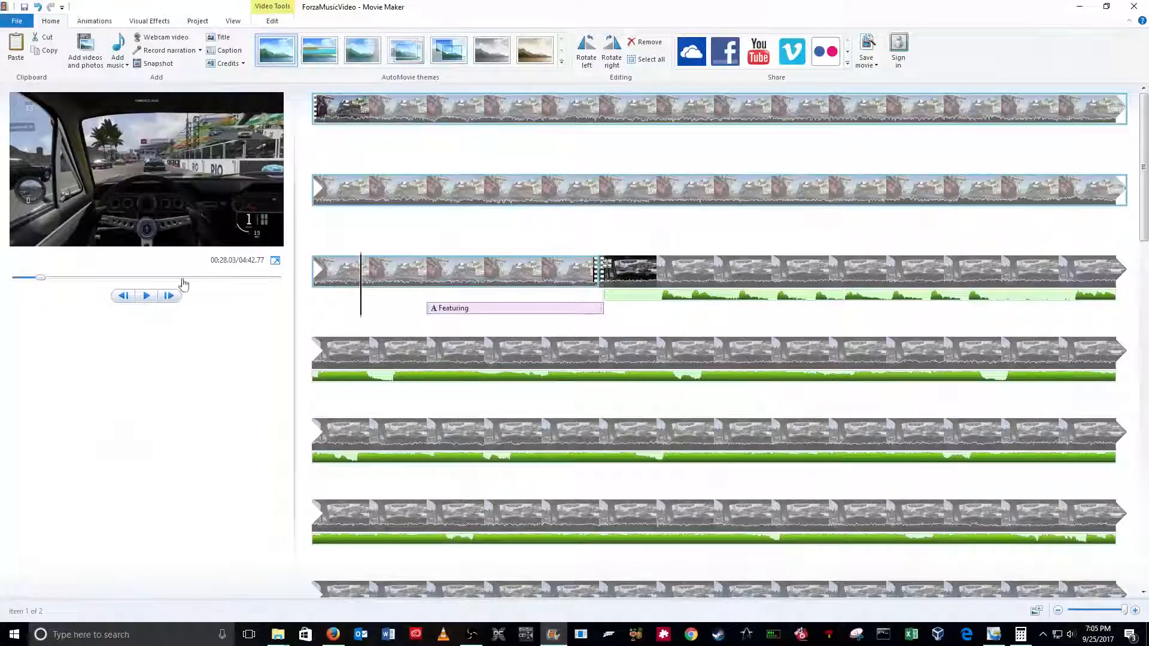
click(275, 262)
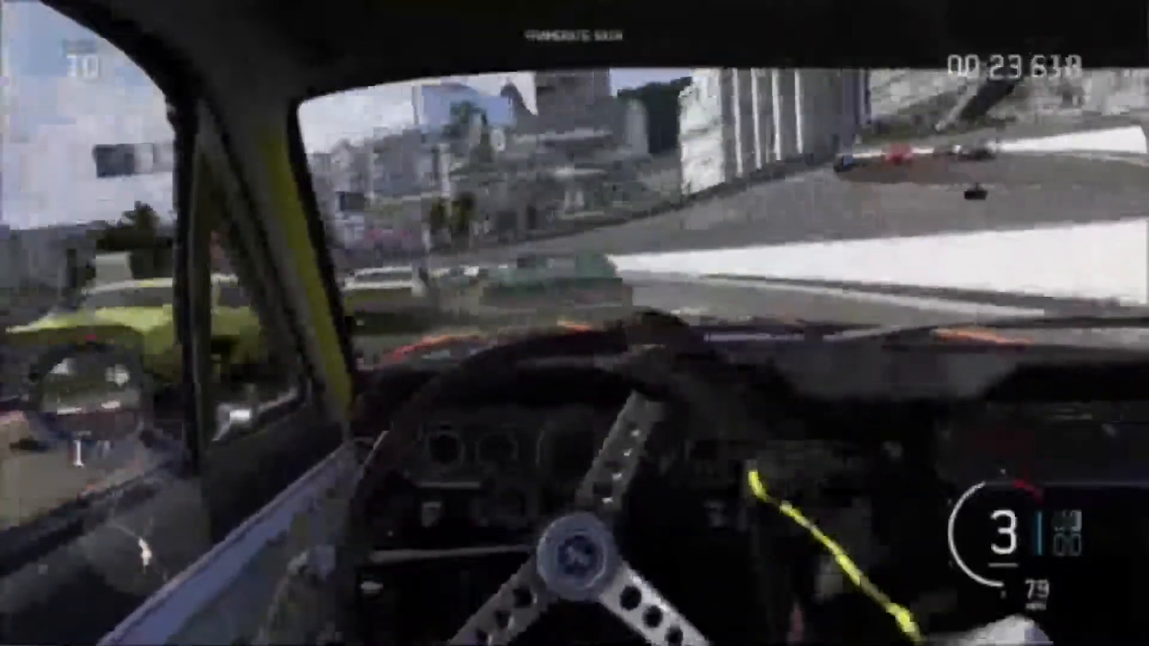
key(Escape)
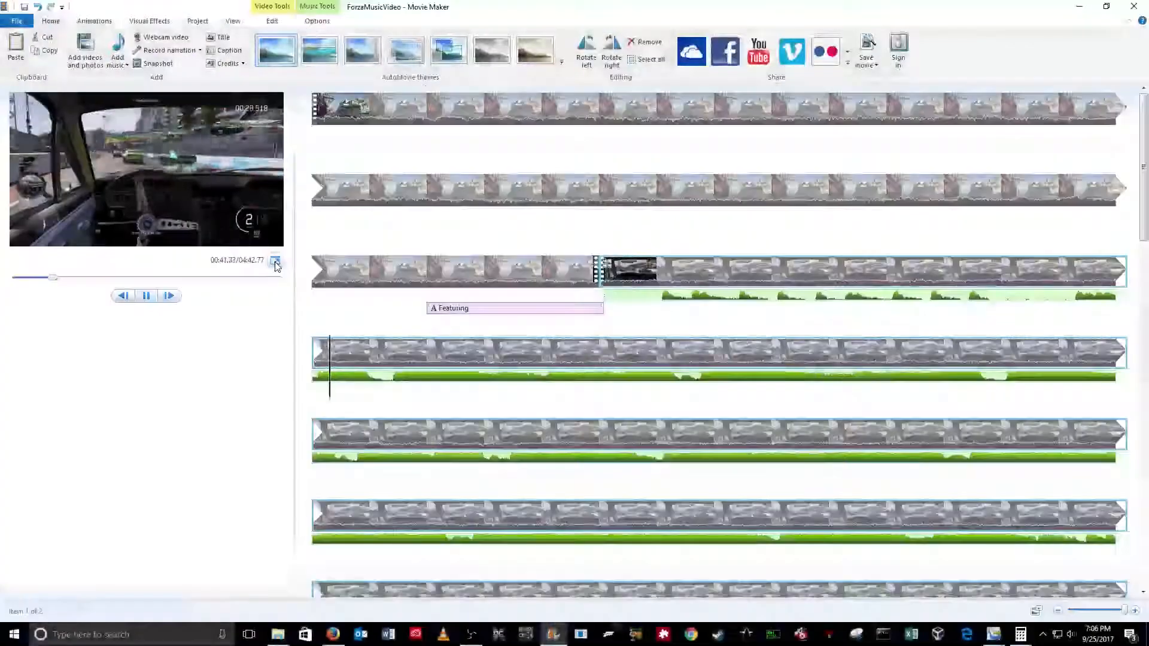
key(space)
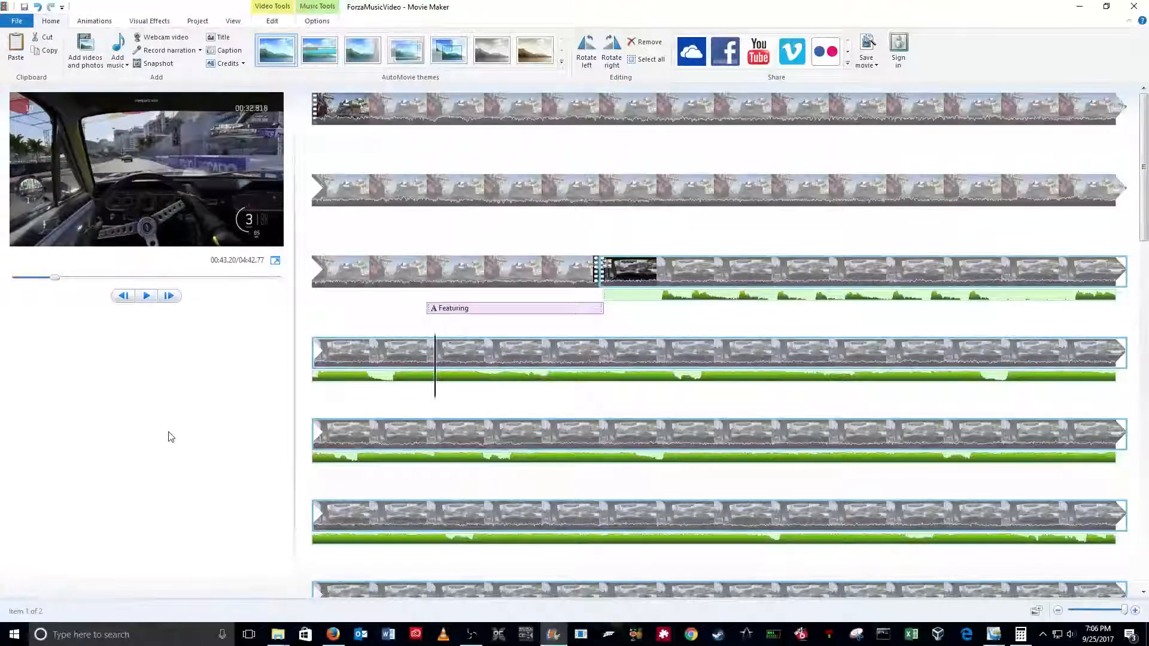
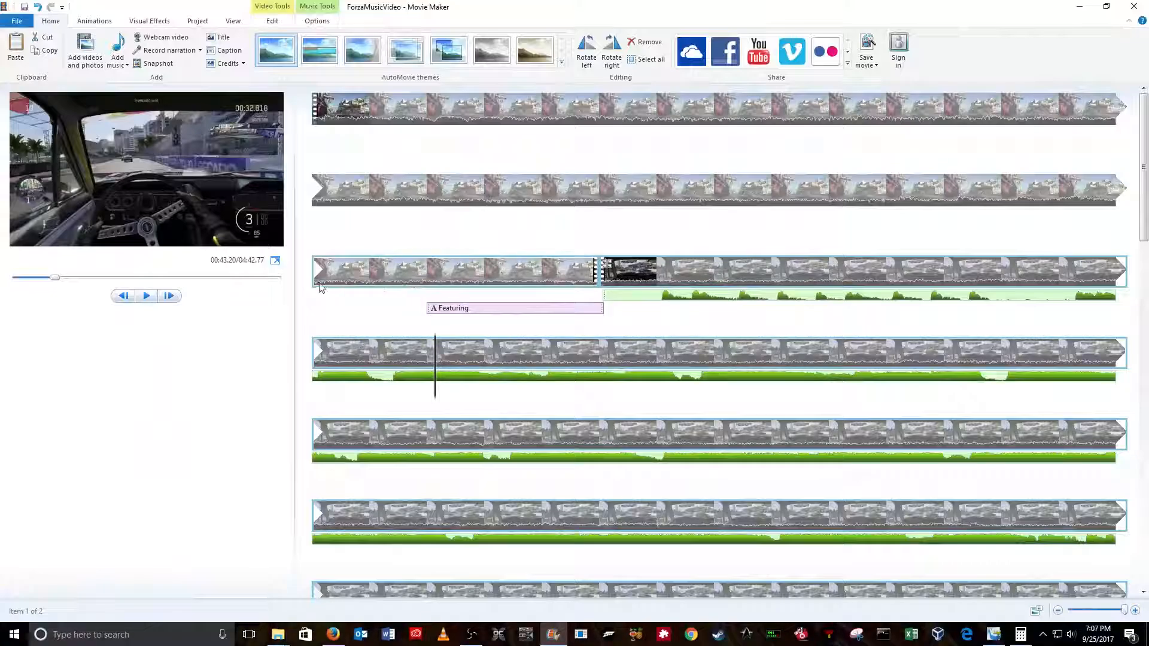
Copy all four lines of the Featuring caption's text.
click(490, 316)
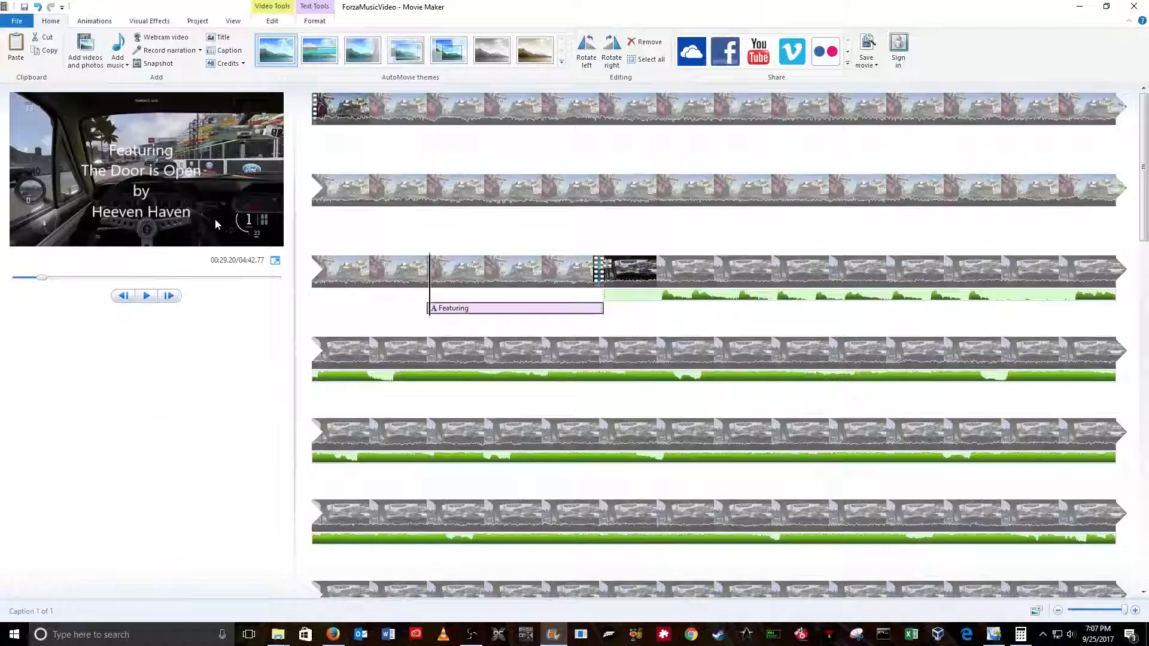
click(461, 309)
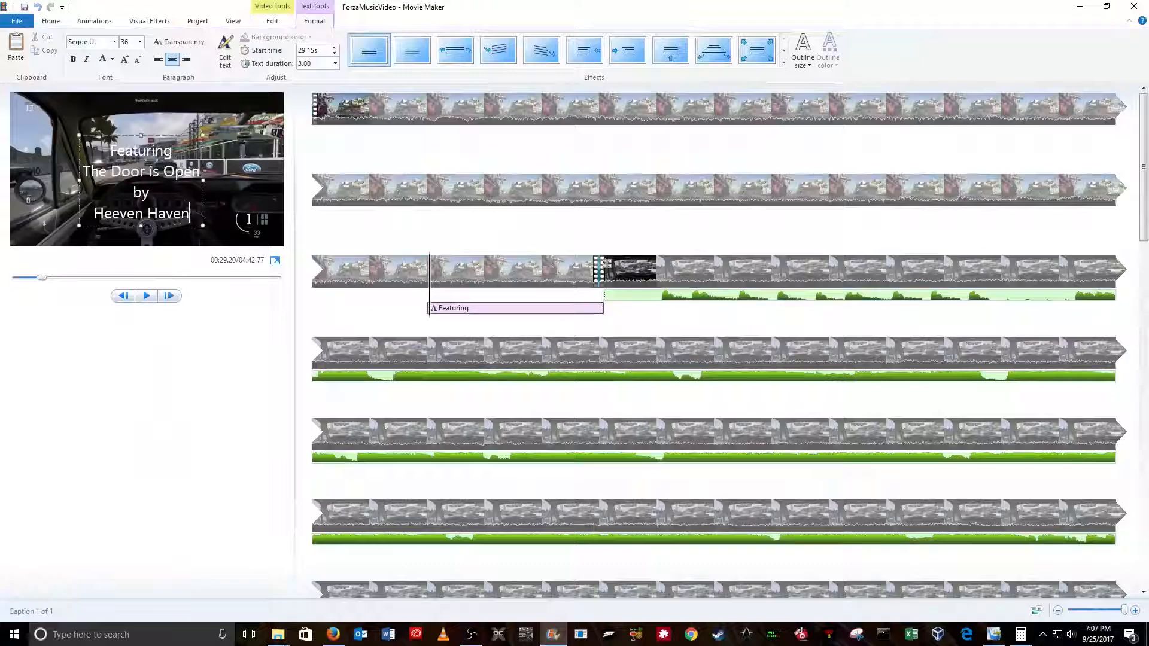
key(ctrl+shift+Left)
key(ctrl+shift+Left)
key(ctrl+shift+Left)
key(ctrl+shift+Left)
key(ctrl+shift+Left)
key(ctrl+shift+Left)
key(ctrl+shift+Left)
key(ctrl+shift+Left)
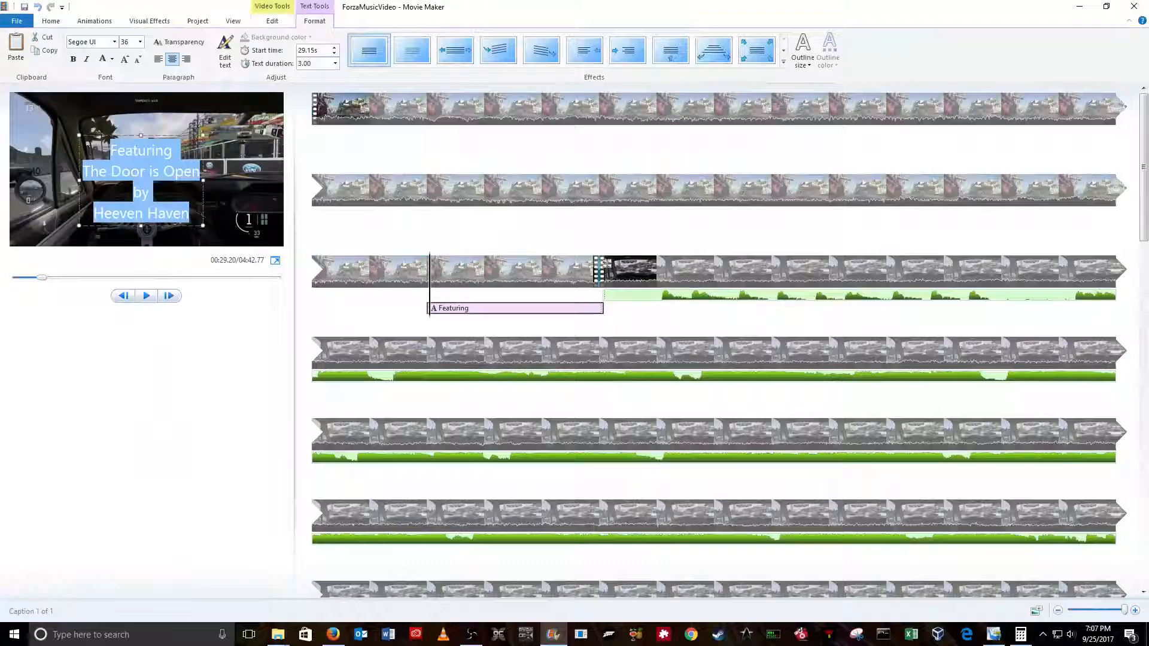
right_click(127, 149)
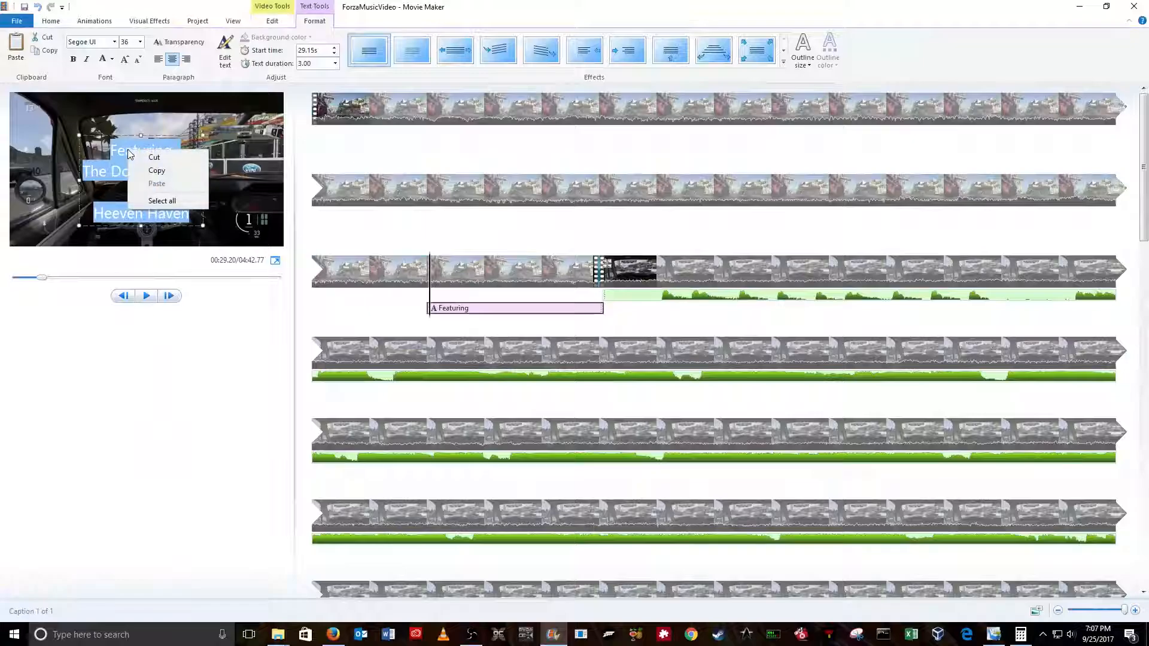
click(150, 170)
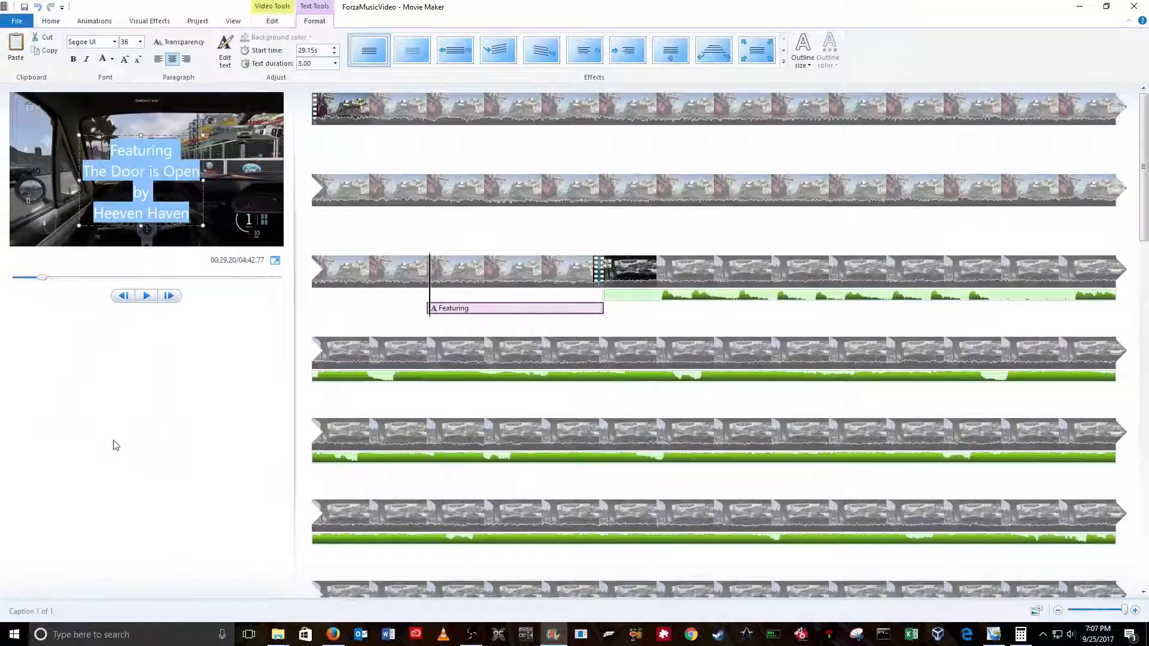
Preview the first three AutoMovie themes on the project, starting with Default and Contemporary.
scroll(829, 242, down, 5)
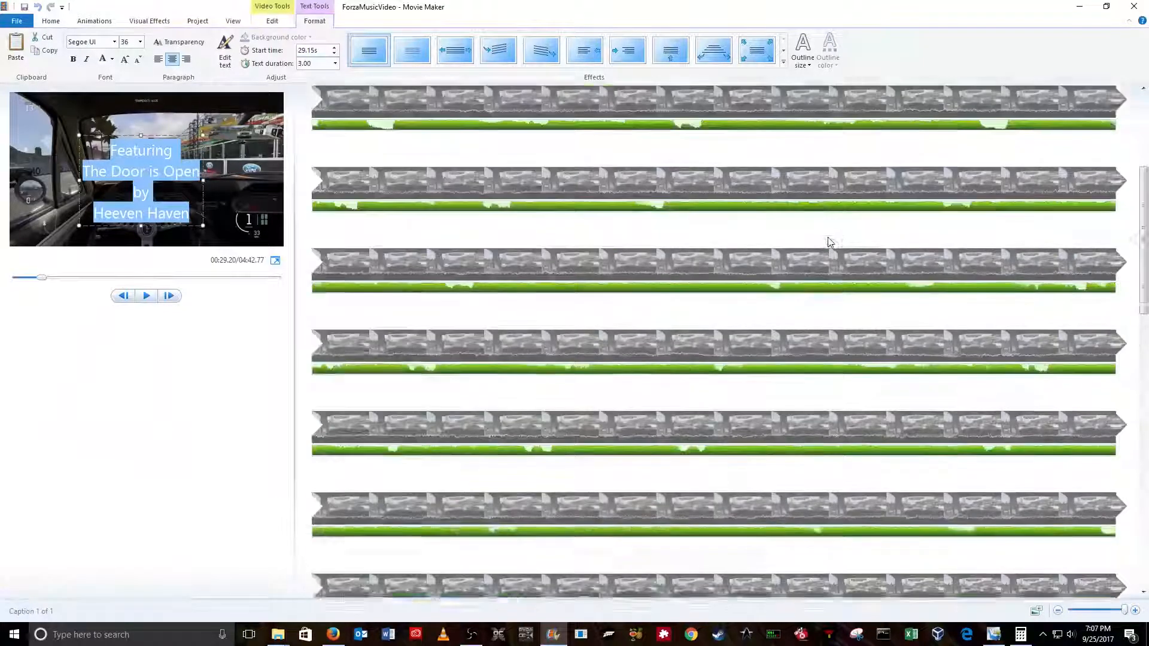
scroll(830, 243, down, 10)
scroll(833, 243, down, 2)
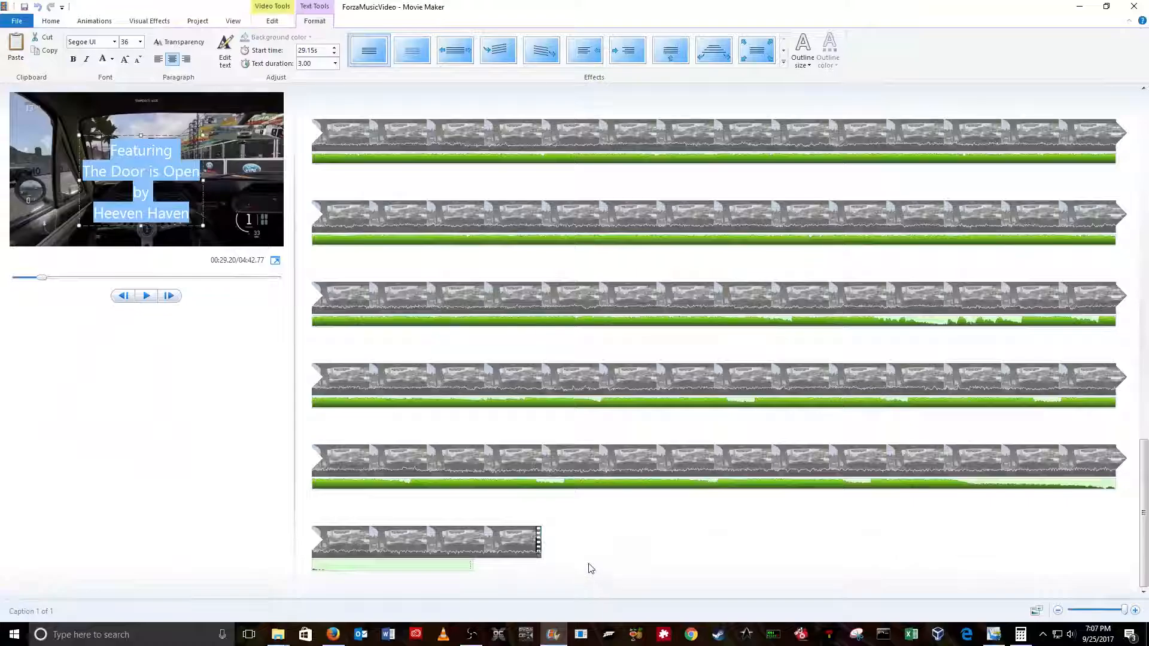
click(43, 23)
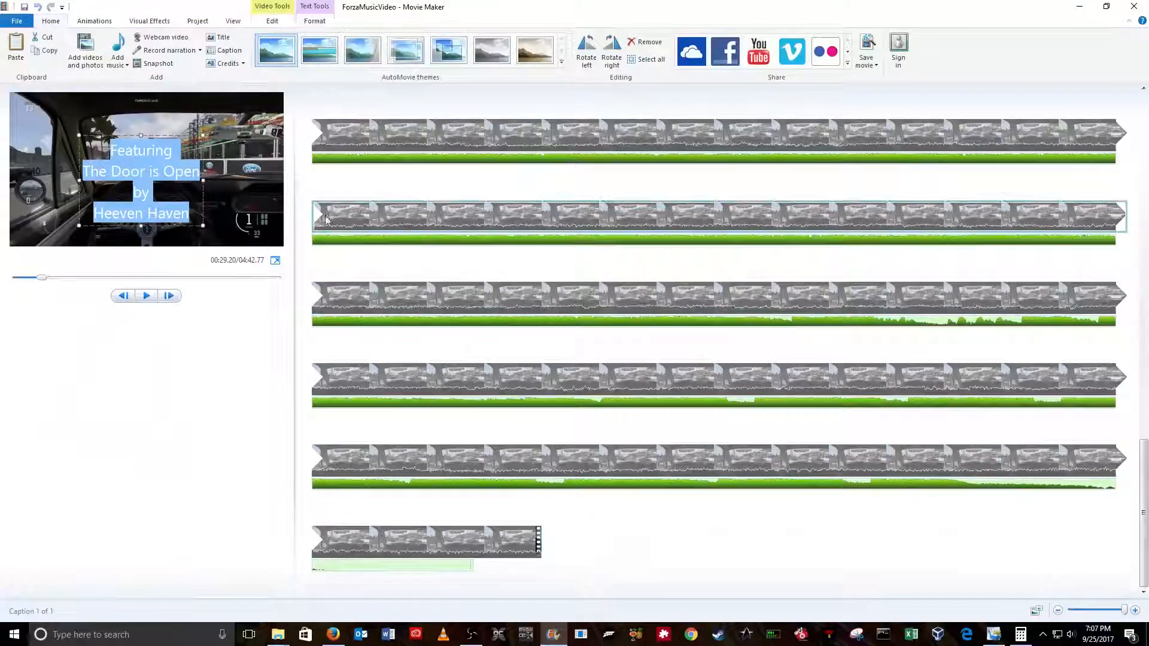
click(269, 48)
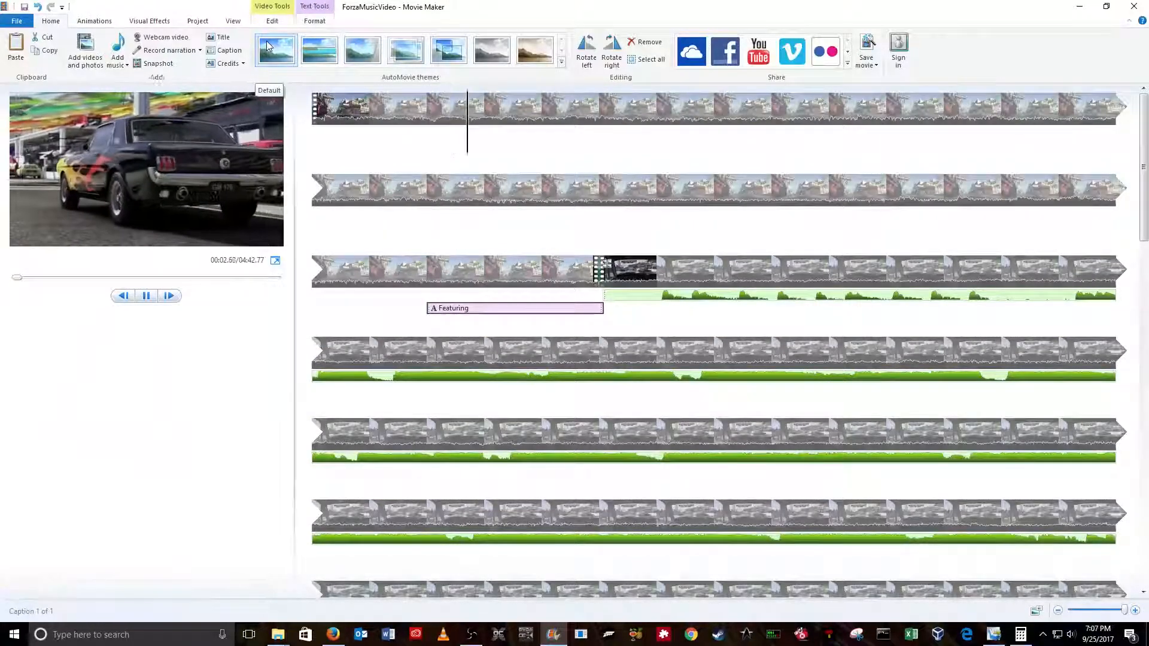
click(316, 49)
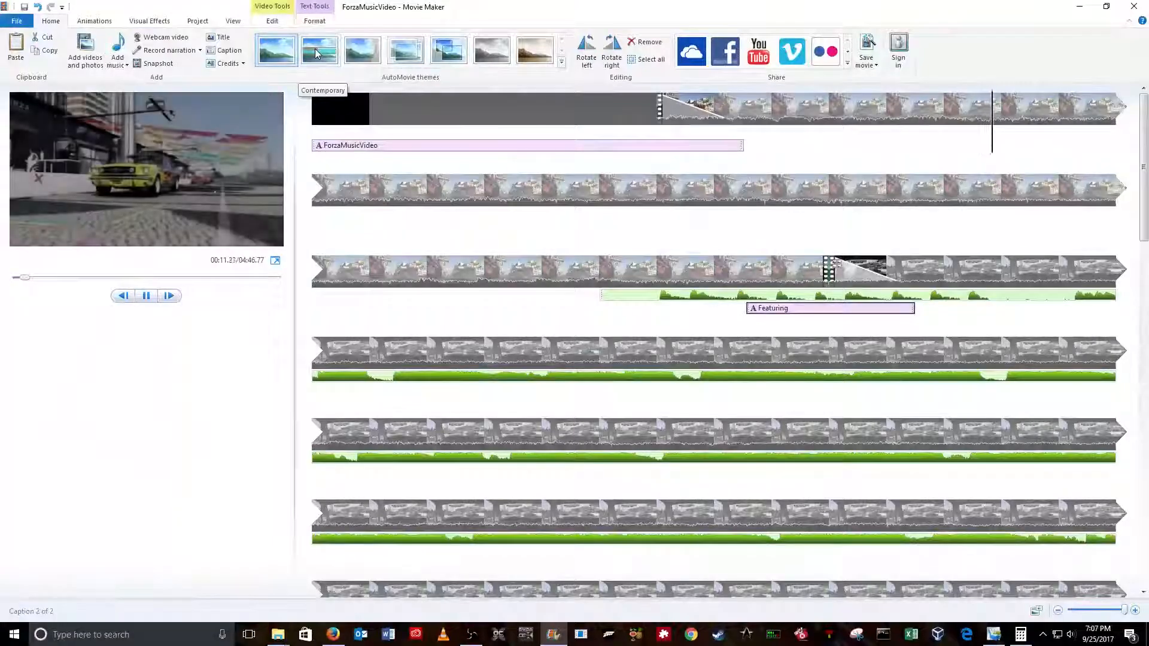
click(315, 51)
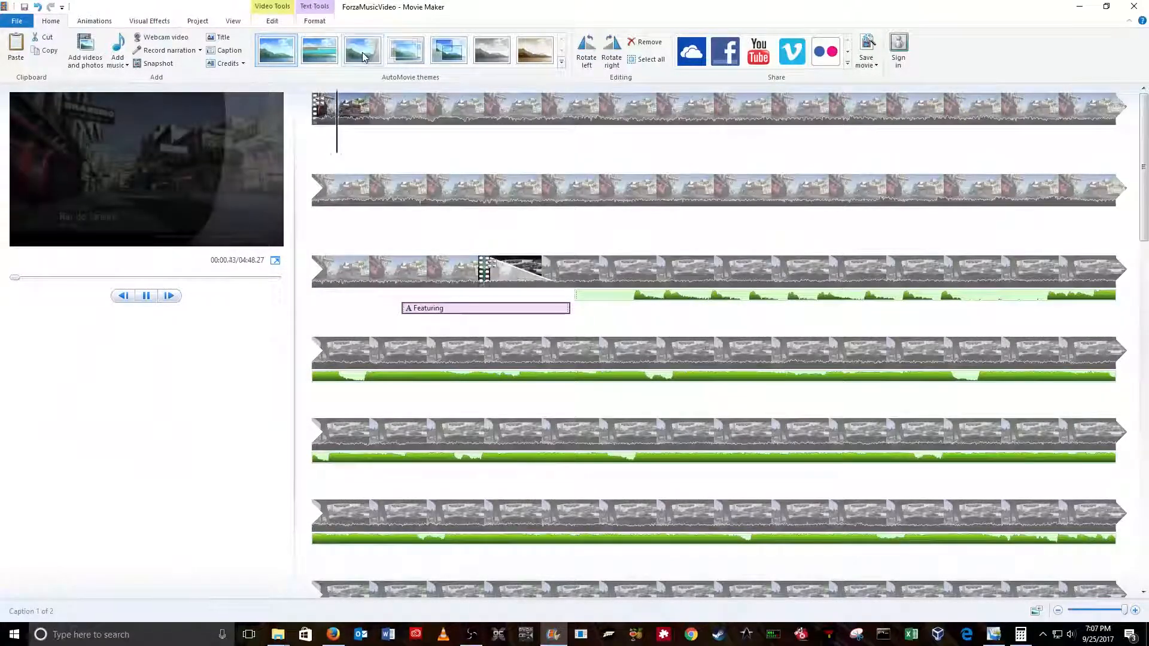
click(362, 54)
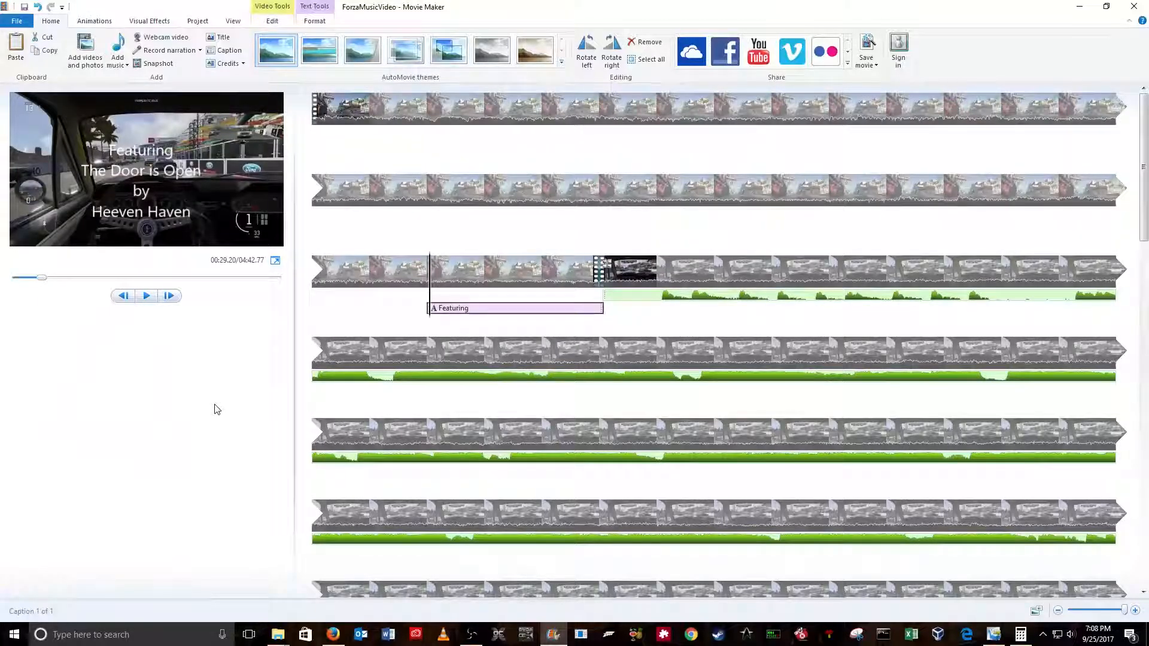
Add a credits slide after the final race clip at the end of the movie.
scroll(992, 398, down, 3)
scroll(993, 400, down, 10)
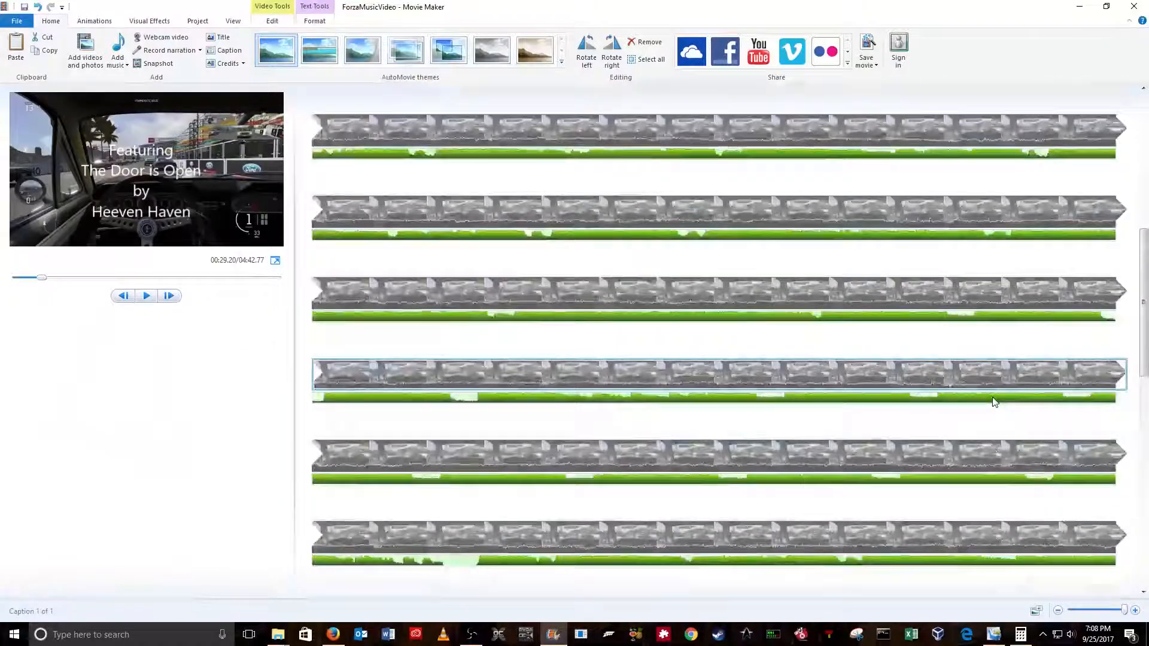
scroll(1005, 405, down, 3)
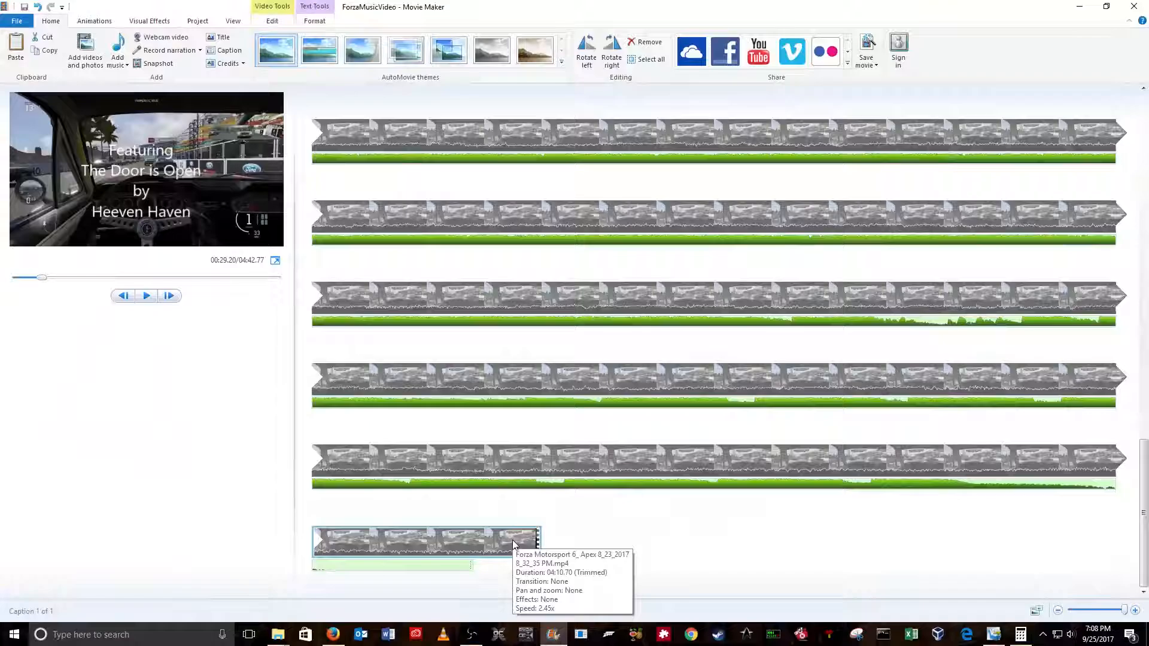
click(486, 542)
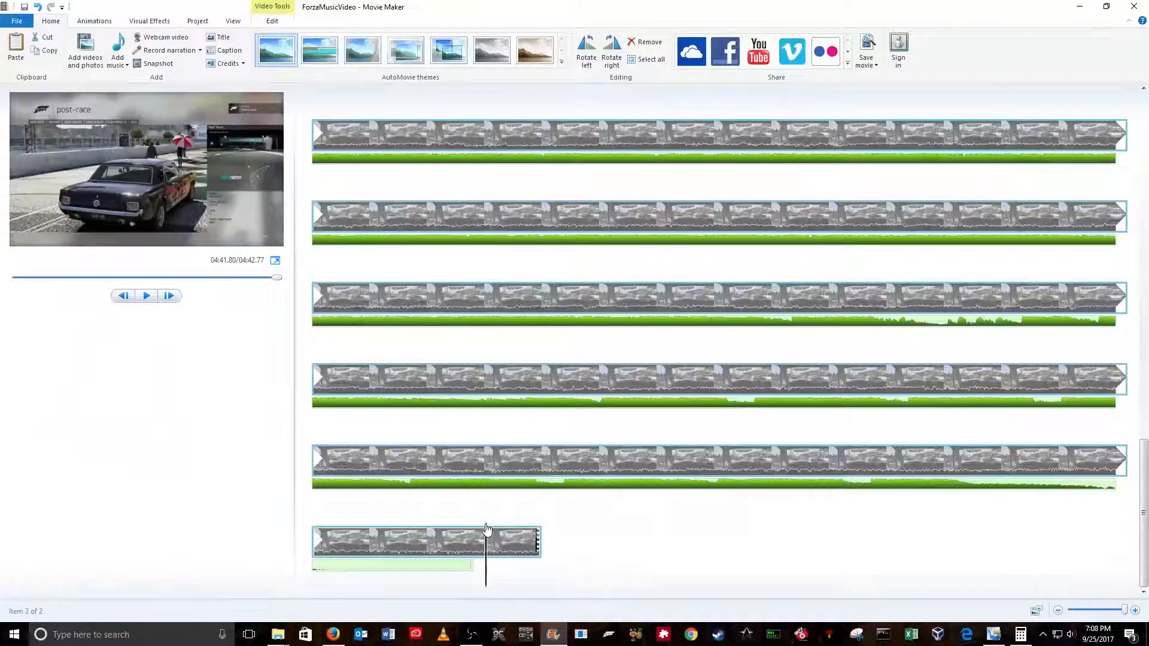
click(501, 529)
click(509, 534)
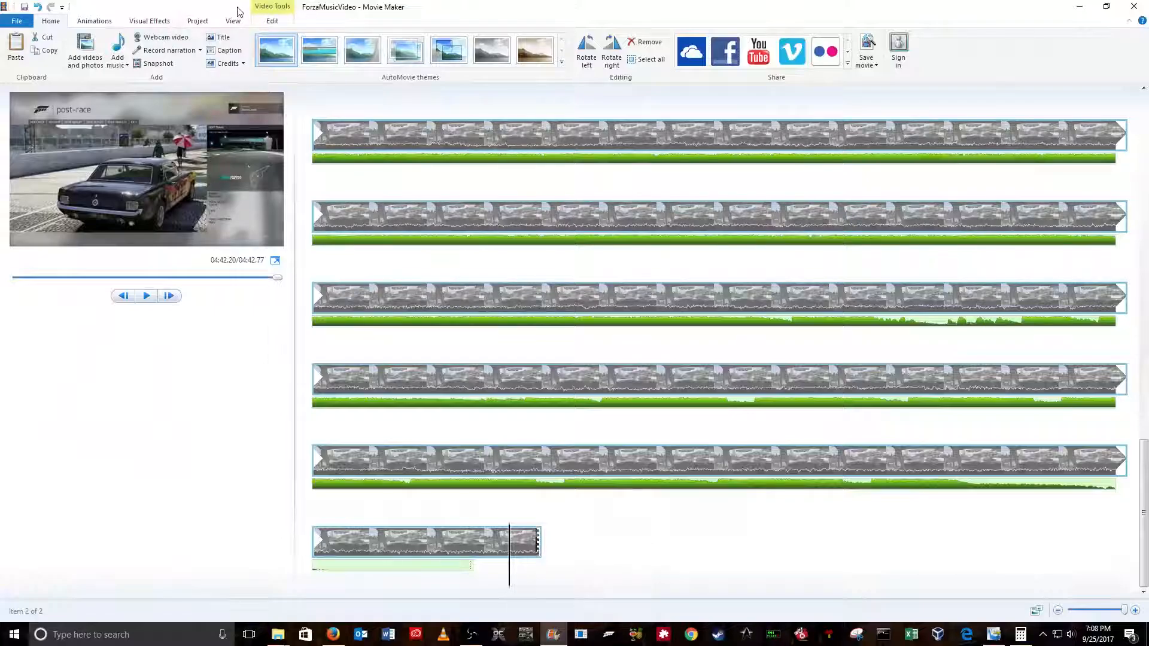
click(219, 65)
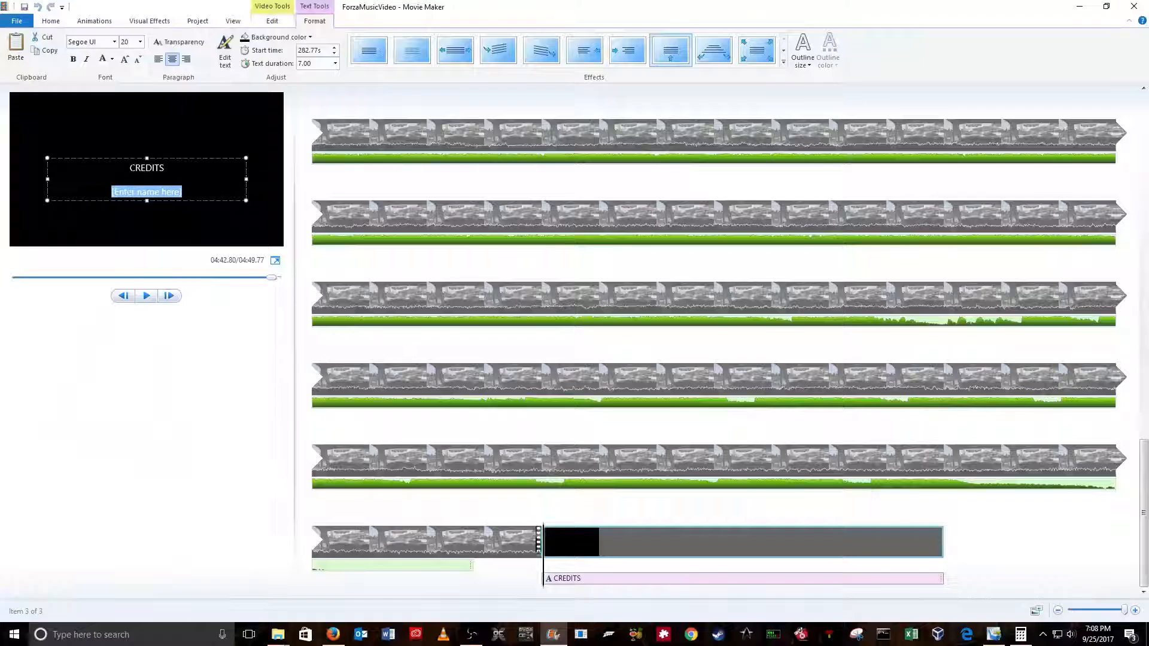
Replace all the placeholder text on the credits slide with the copied song and artist text.
drag(130, 167, 182, 193)
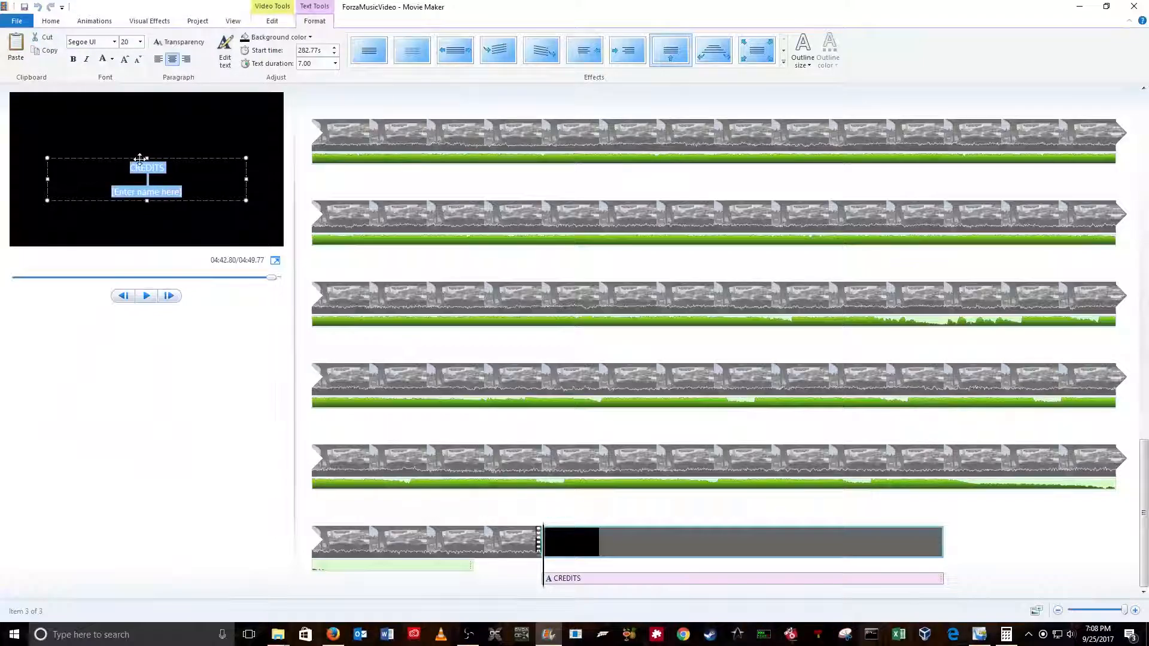
right_click(150, 167)
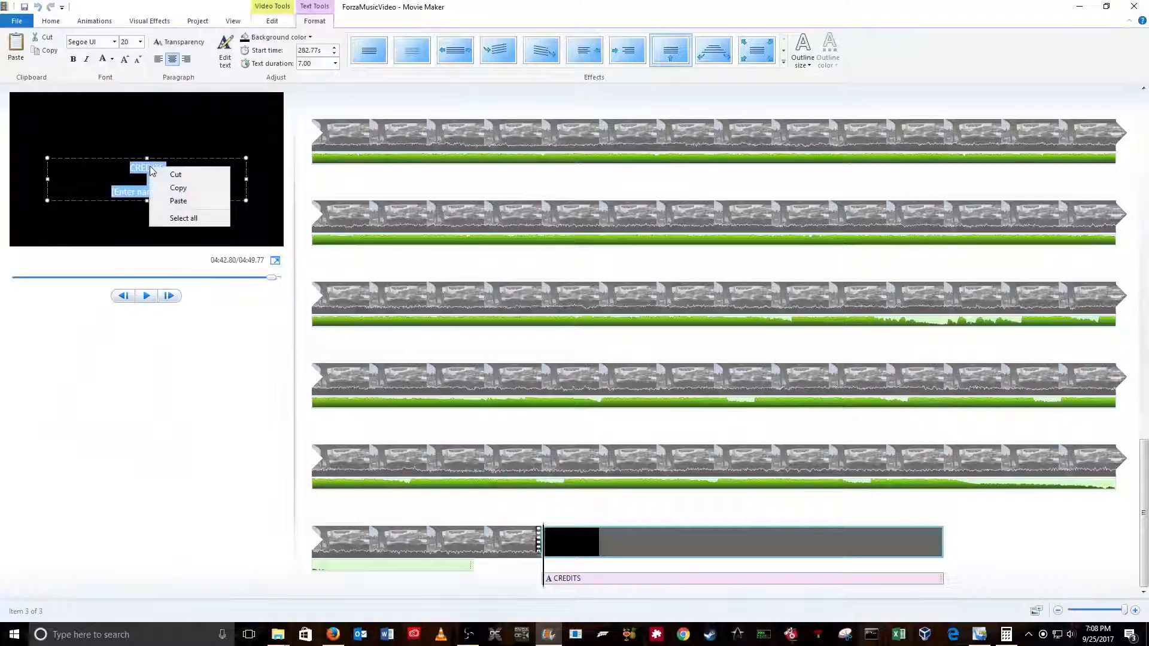
click(178, 201)
Enlarge the song credit text on the credits slide to size 36 and move it up to the middle of the frame.
drag(176, 204, 127, 168)
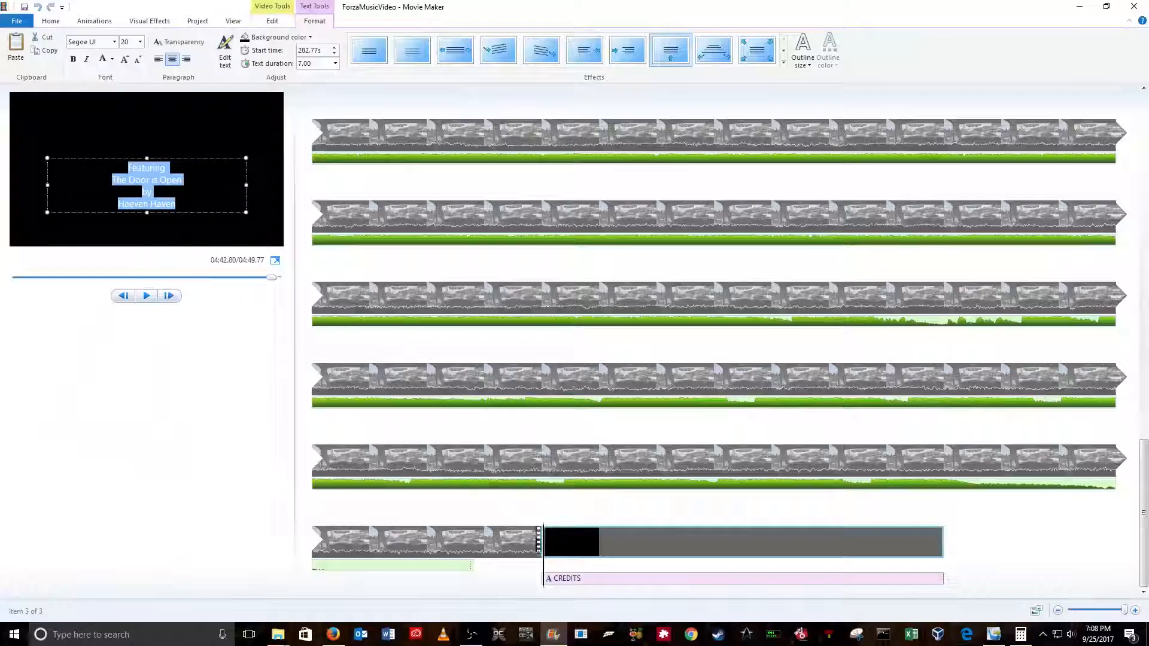
click(123, 61)
click(124, 60)
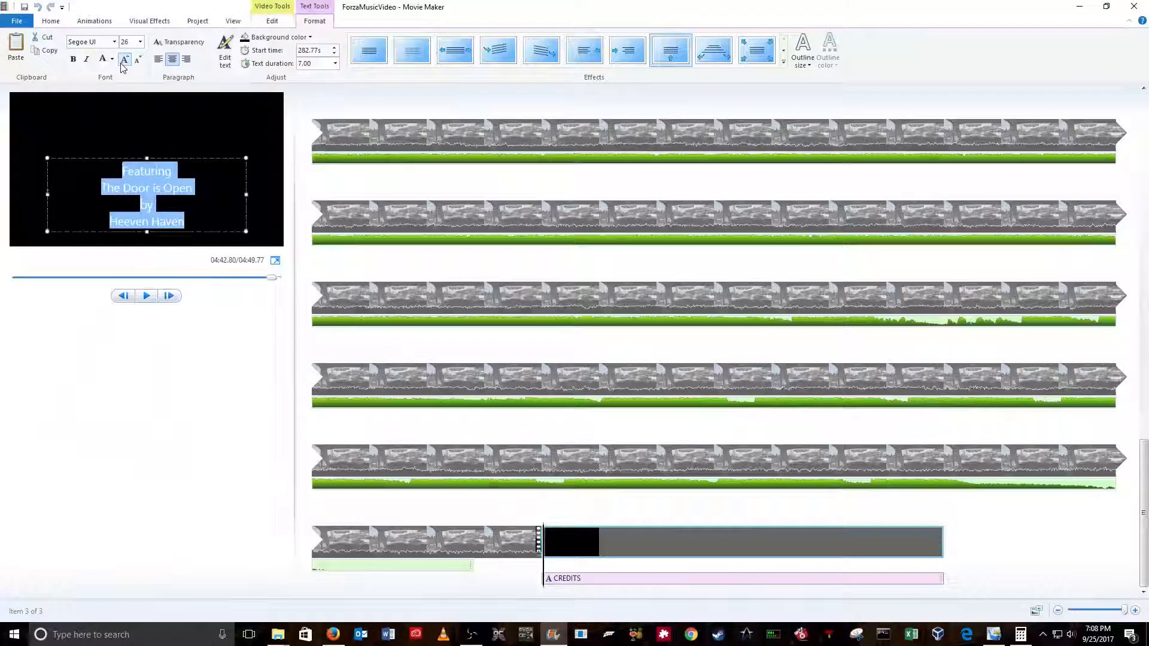
click(124, 60)
drag(160, 157, 161, 128)
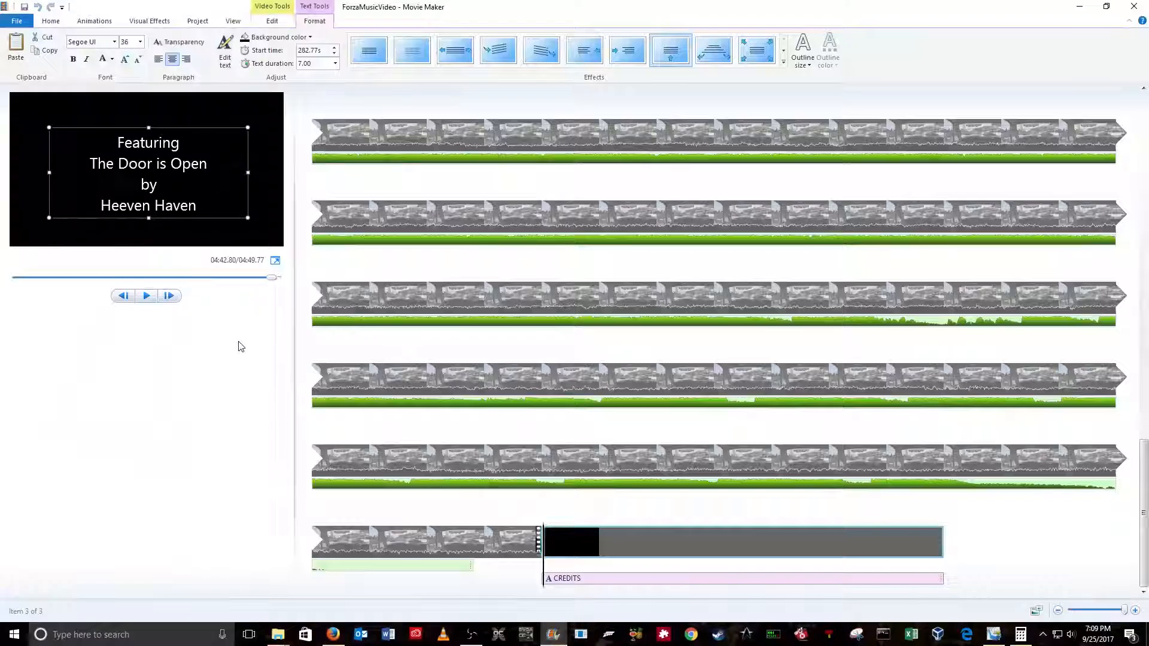
Add a second credits slide after the song credit slide at the end of the movie.
click(795, 544)
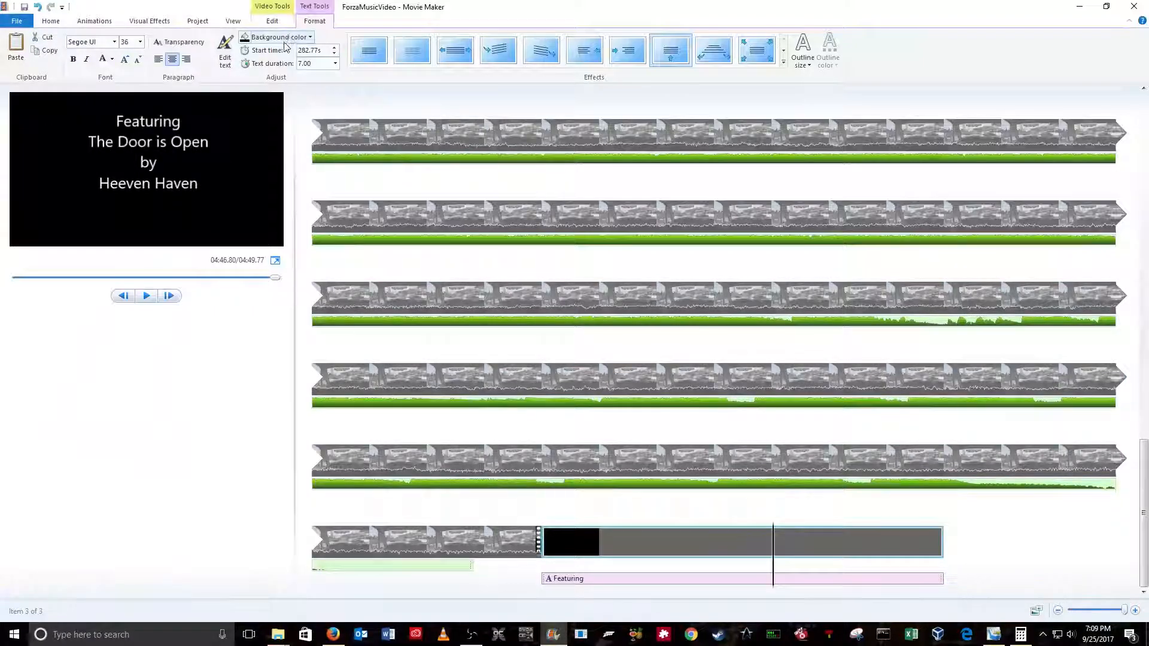
click(51, 21)
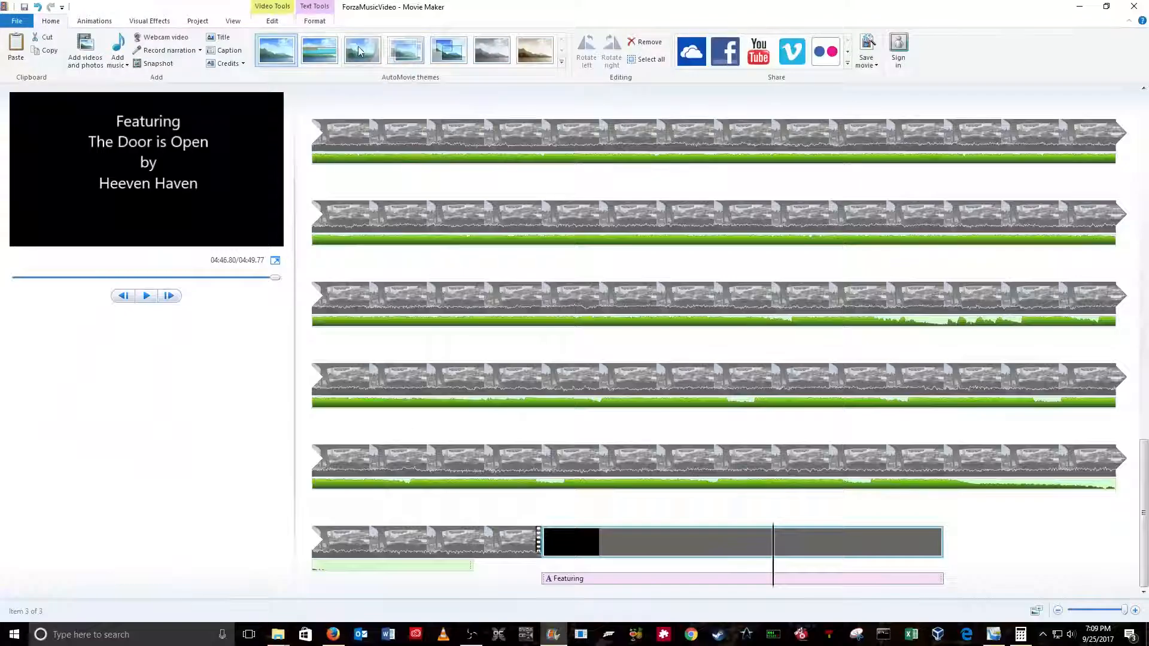
click(225, 64)
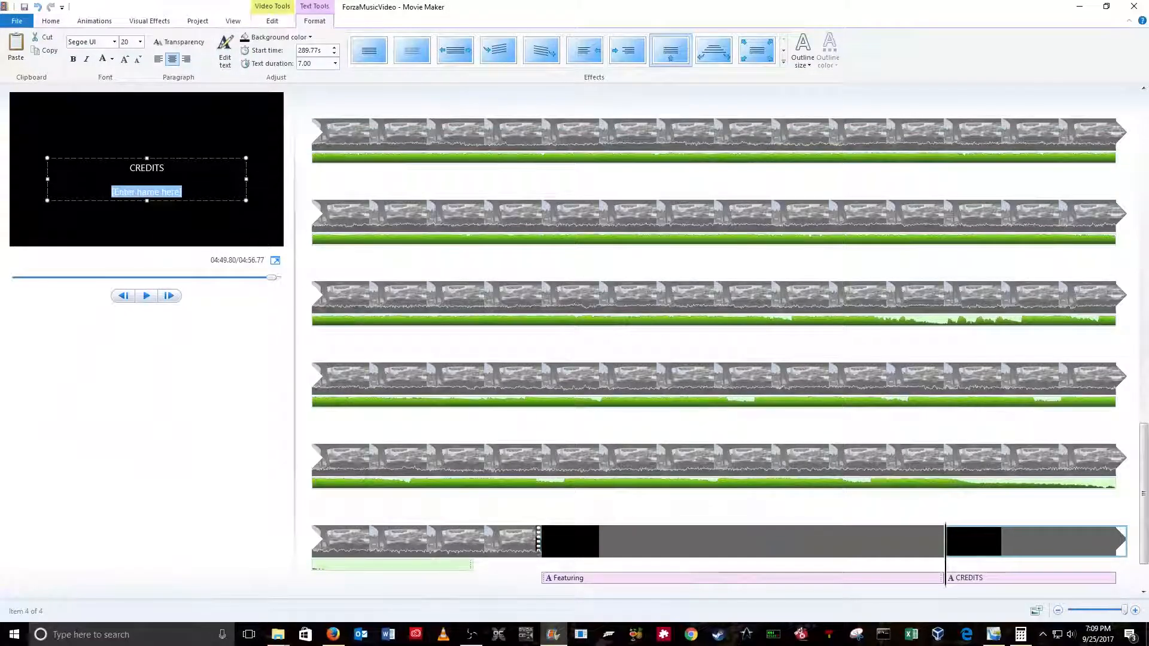
Replace the new credits slide's placeholder text with "Thanks", "for" and "Watching" on three separate lines.
key(ctrl+a)
text(Thanks)
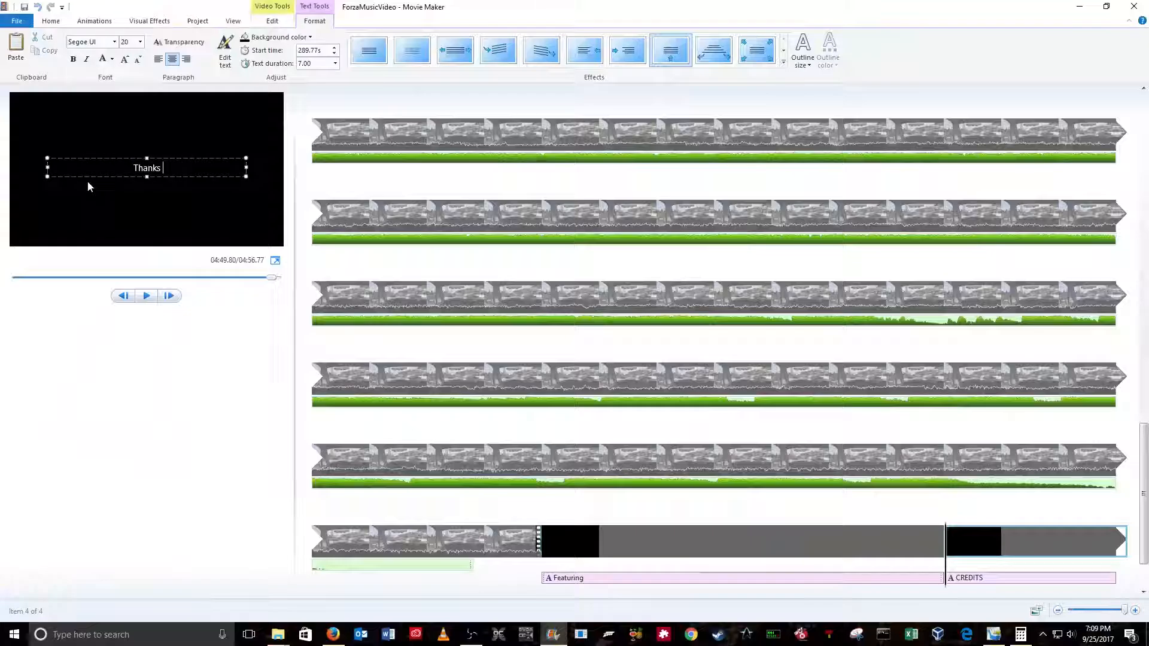
key(Return)
text(for)
key(Return)
text(Watchoing)
key(BackSpace)
key(BackSpace)
key(BackSpace)
key(BackSpace)
text(ing)
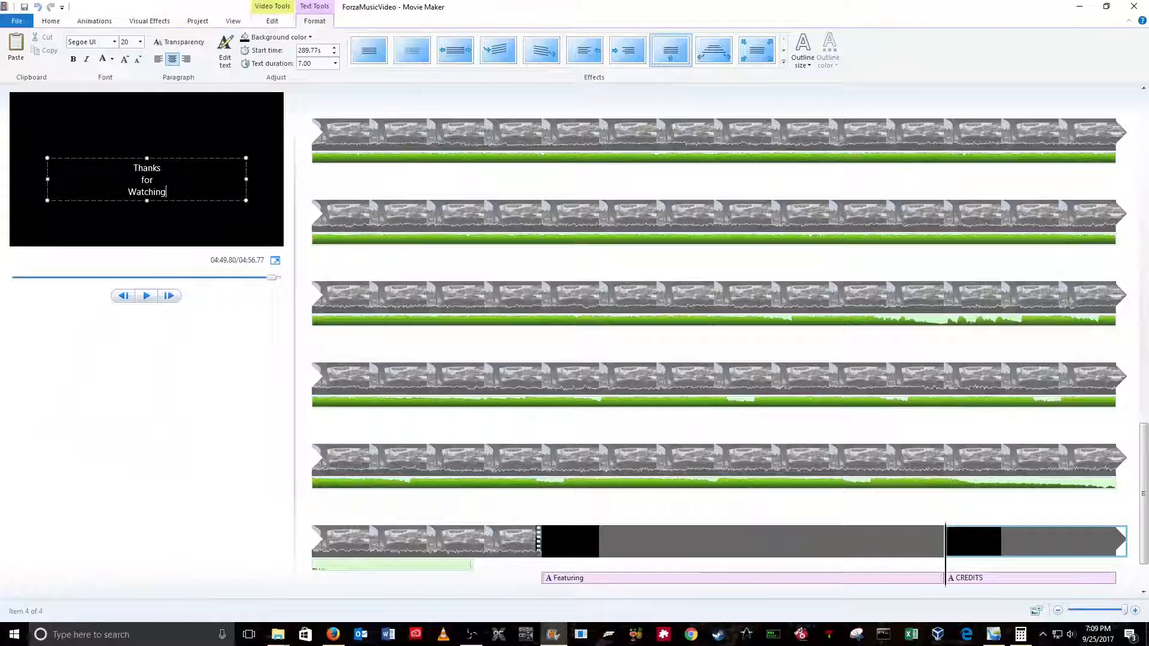
Set the "Thanks for Watching" text to size 48 and centre it vertically on the slide.
drag(167, 192, 131, 168)
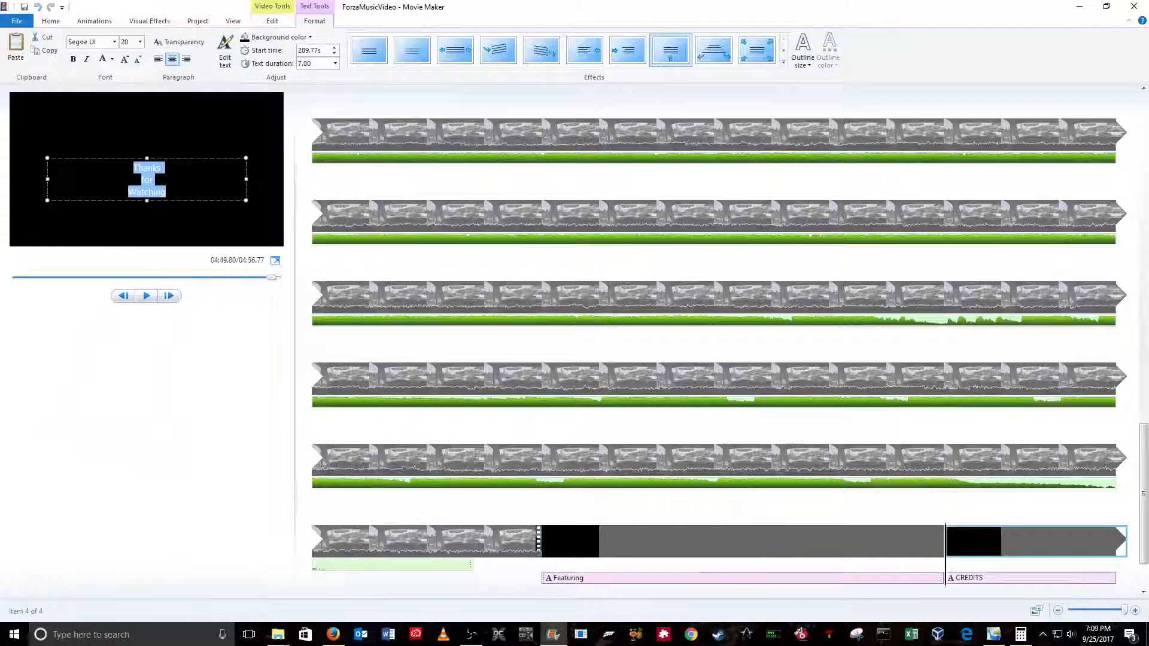
click(124, 59)
click(124, 59)
click(124, 59)
click(124, 59)
click(124, 59)
click(124, 59)
click(124, 59)
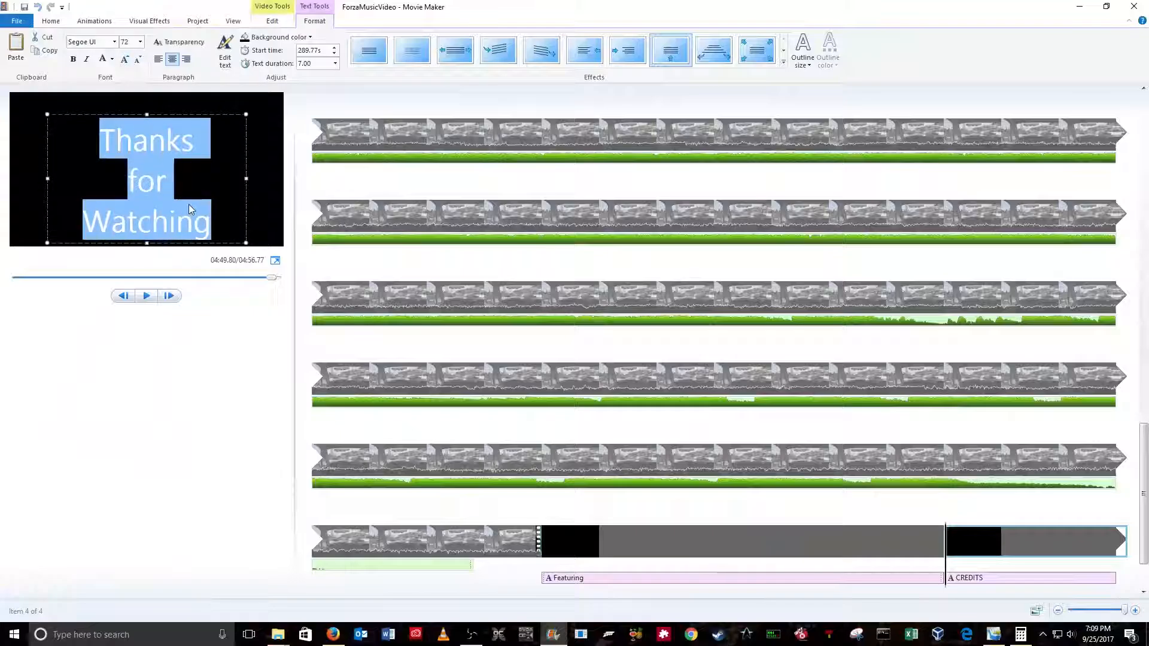
click(138, 61)
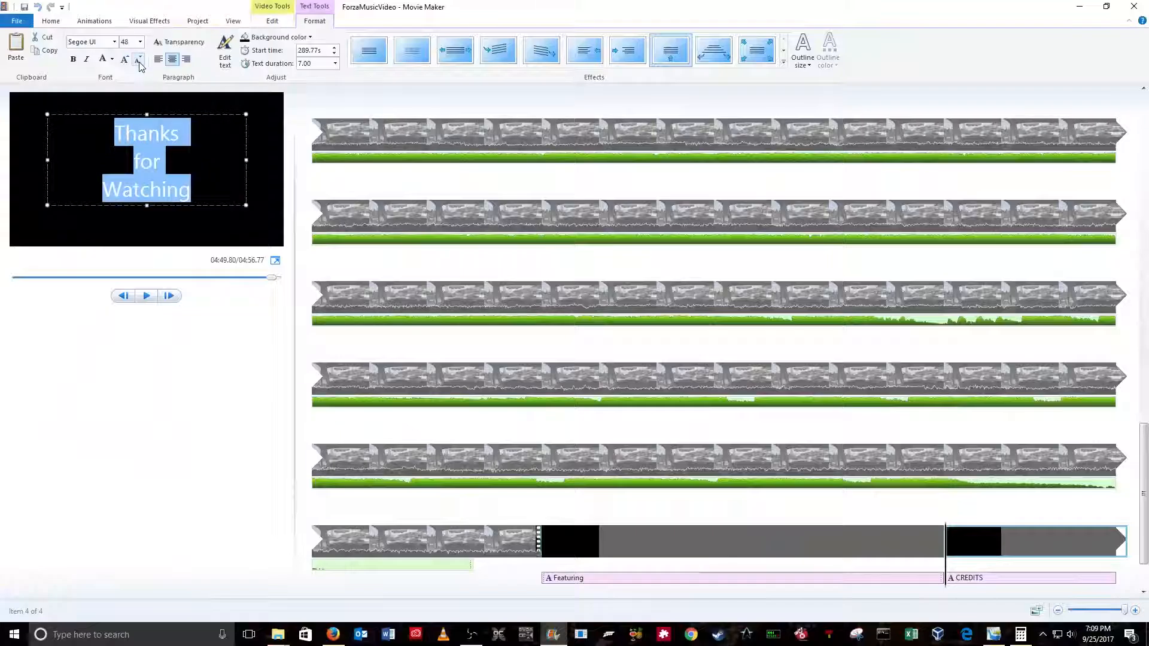
drag(204, 113, 206, 124)
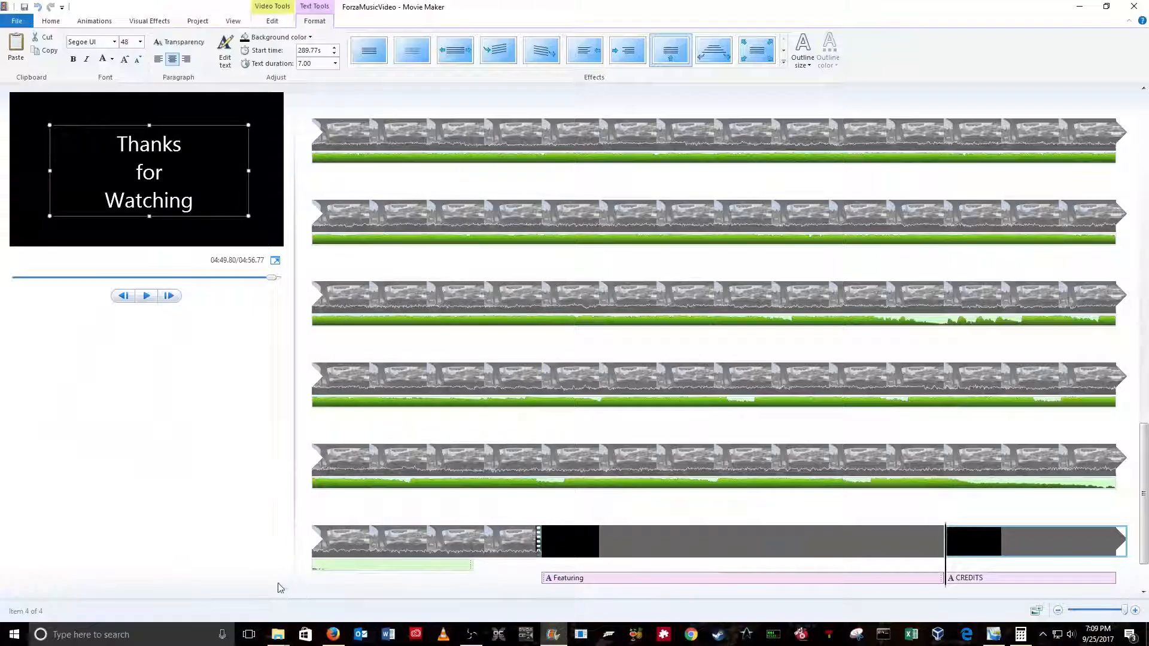
Add a title slide before the first clip at the beginning of the movie.
scroll(710, 518, down, 1)
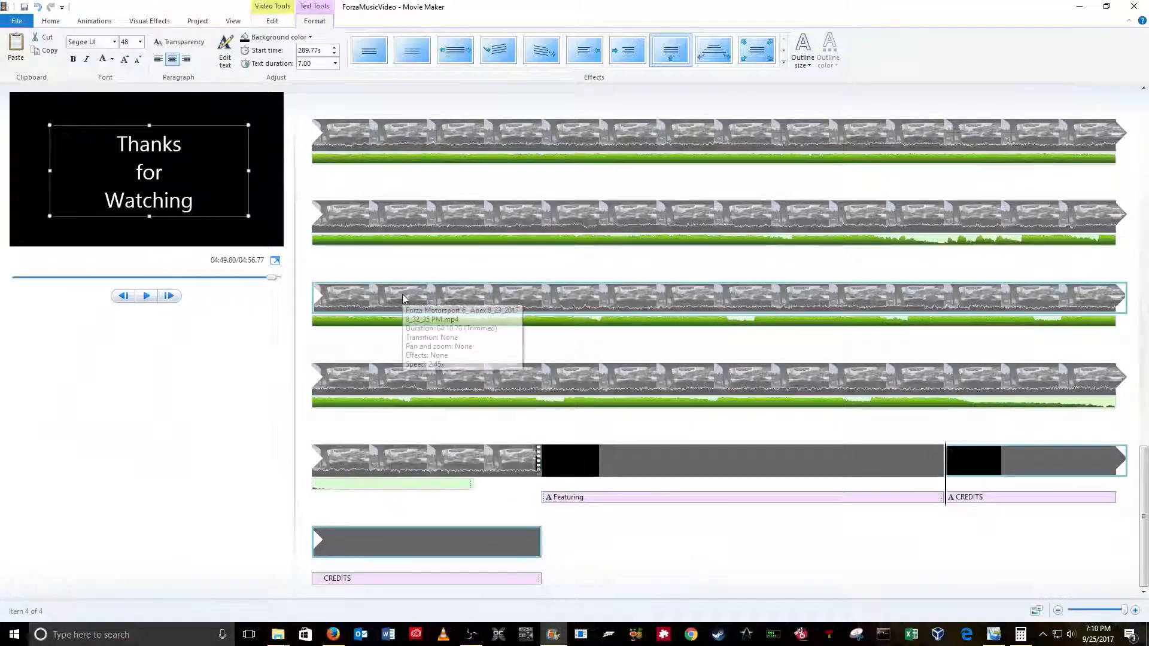
scroll(399, 303, up, 2)
scroll(401, 303, up, 8)
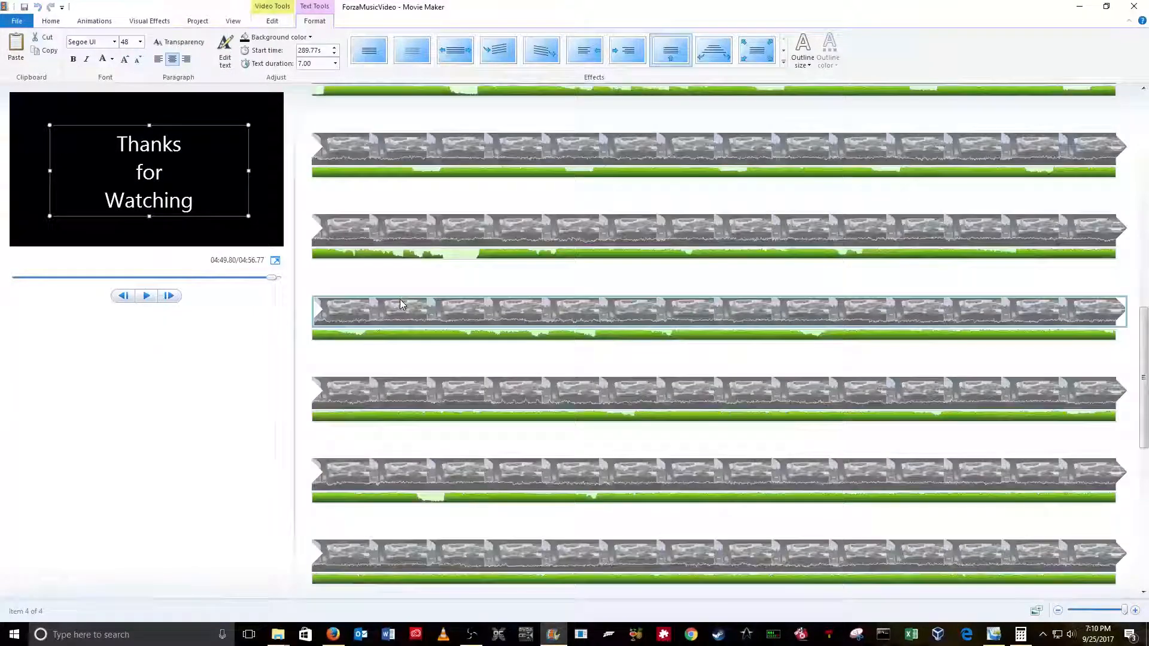
scroll(401, 303, up, 5)
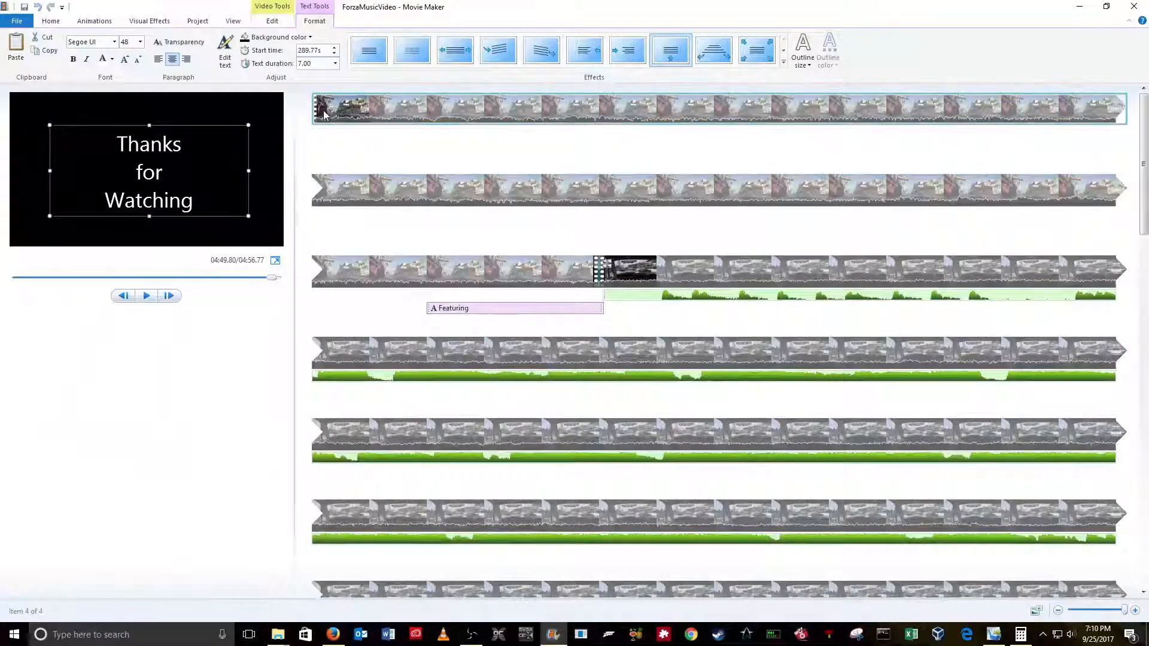
click(350, 110)
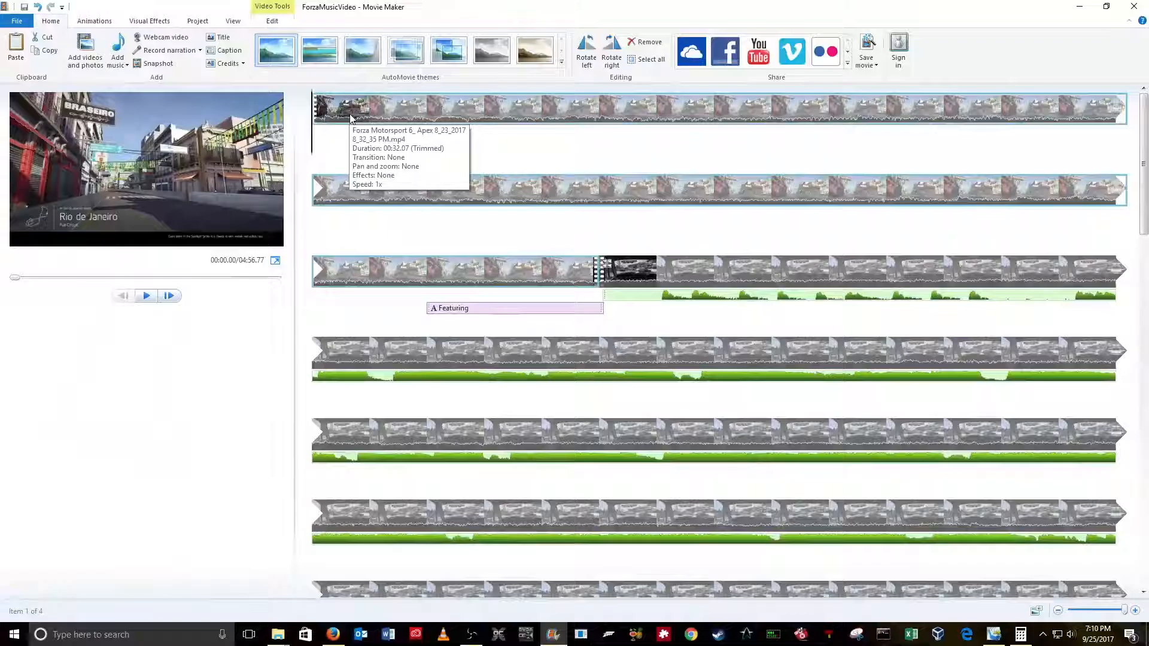
click(222, 40)
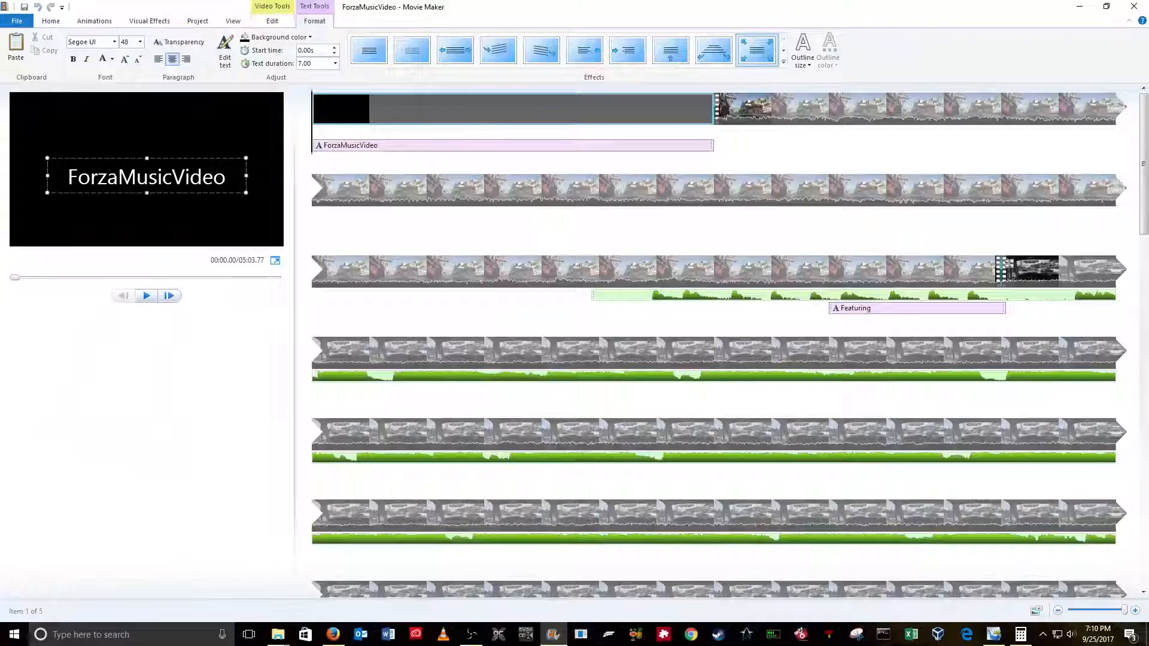
Insert "6 Apex" after "Forza" in the title and widen its text box to nearly the full frame width.
text(6)
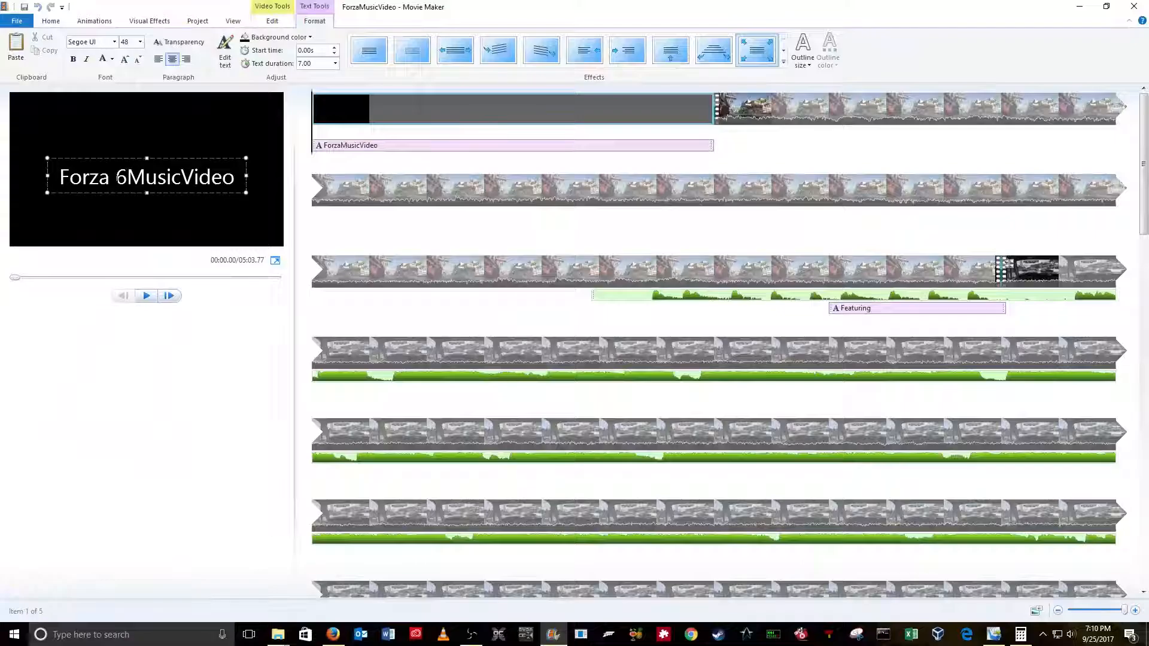
text( Apex)
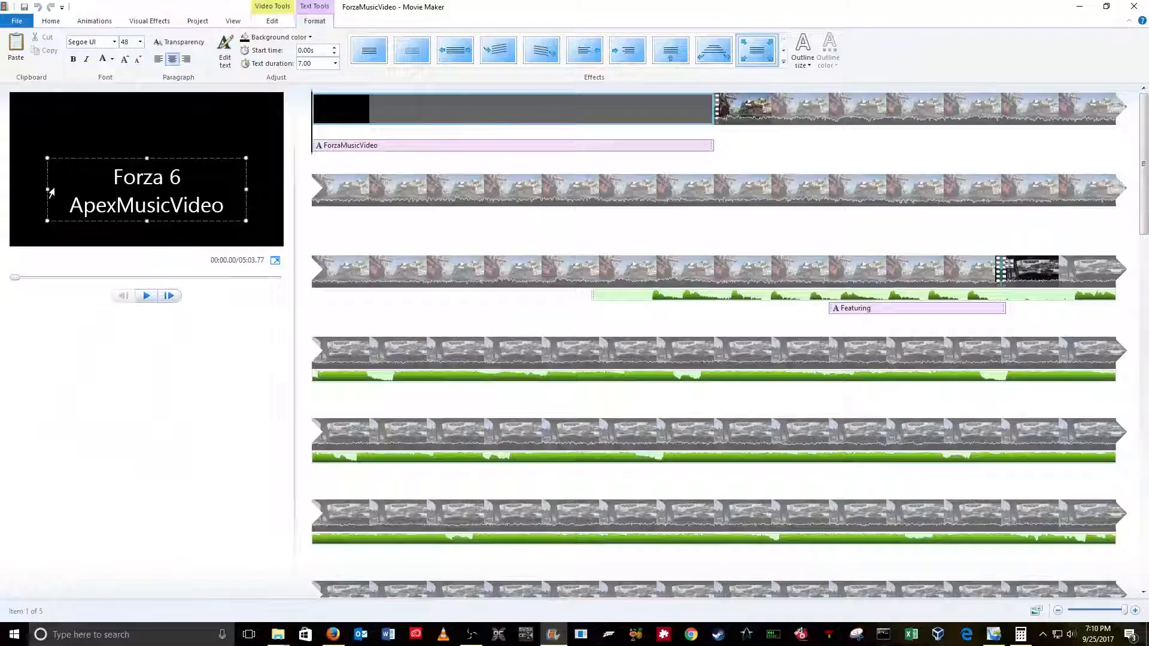
drag(47, 186, 9, 191)
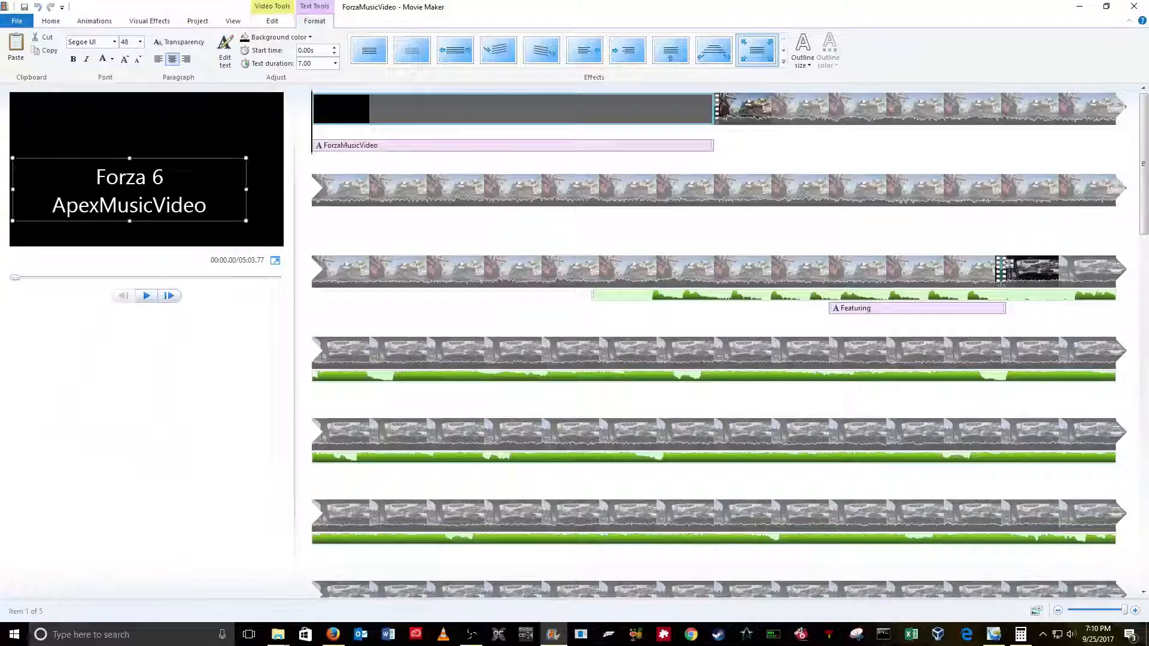
drag(246, 189, 274, 179)
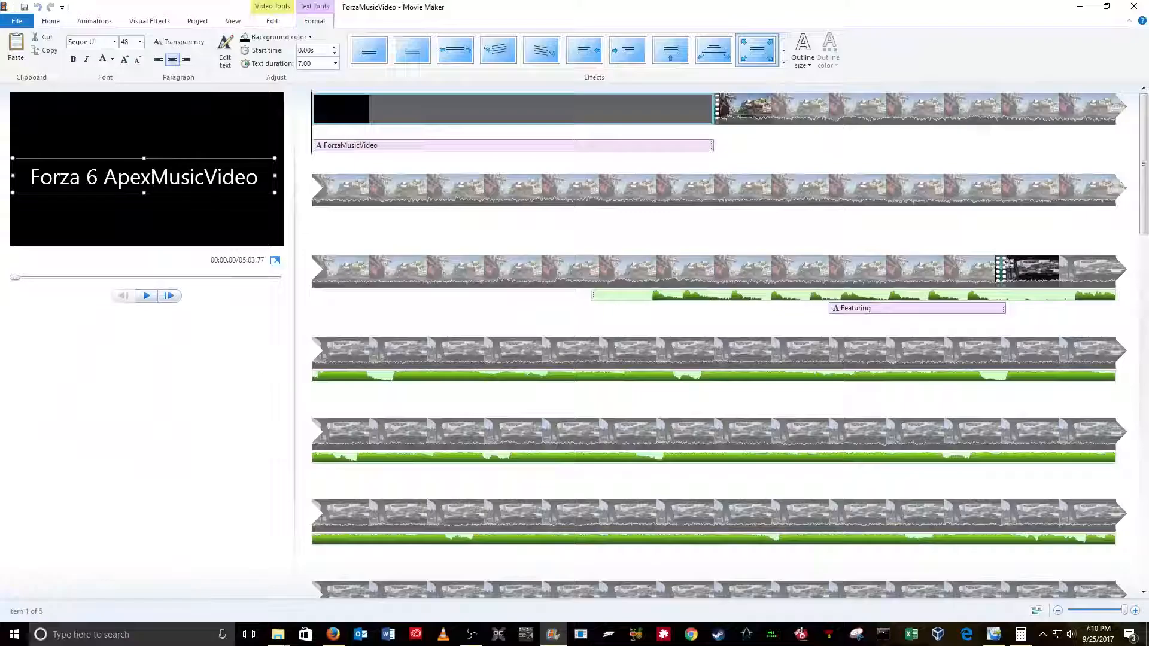
Break "Music" and "Video" onto their own lines under "Forza 6 Apex" and move the title up to the frame's middle.
key(Return)
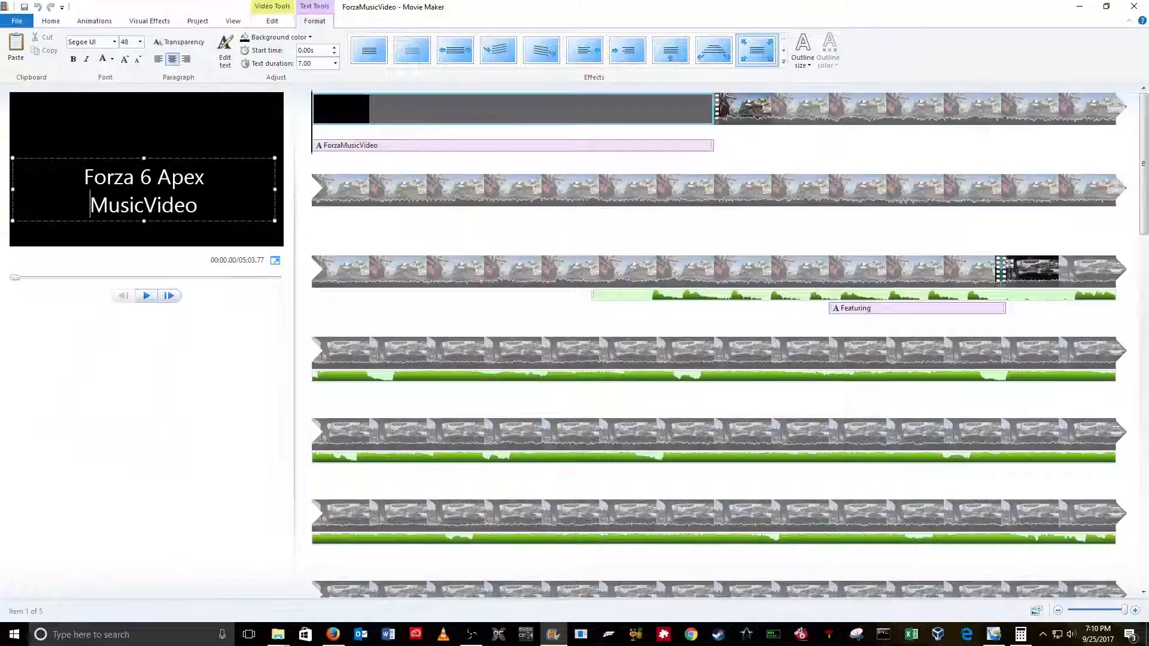
click(144, 205)
key(Return)
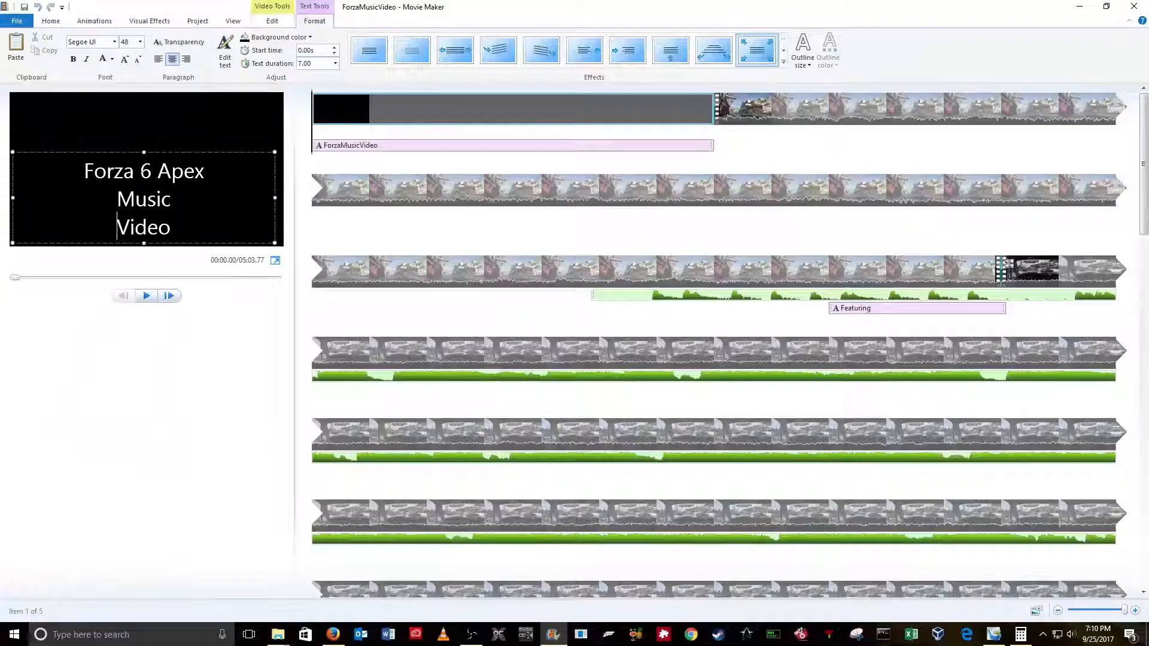
drag(160, 152, 157, 125)
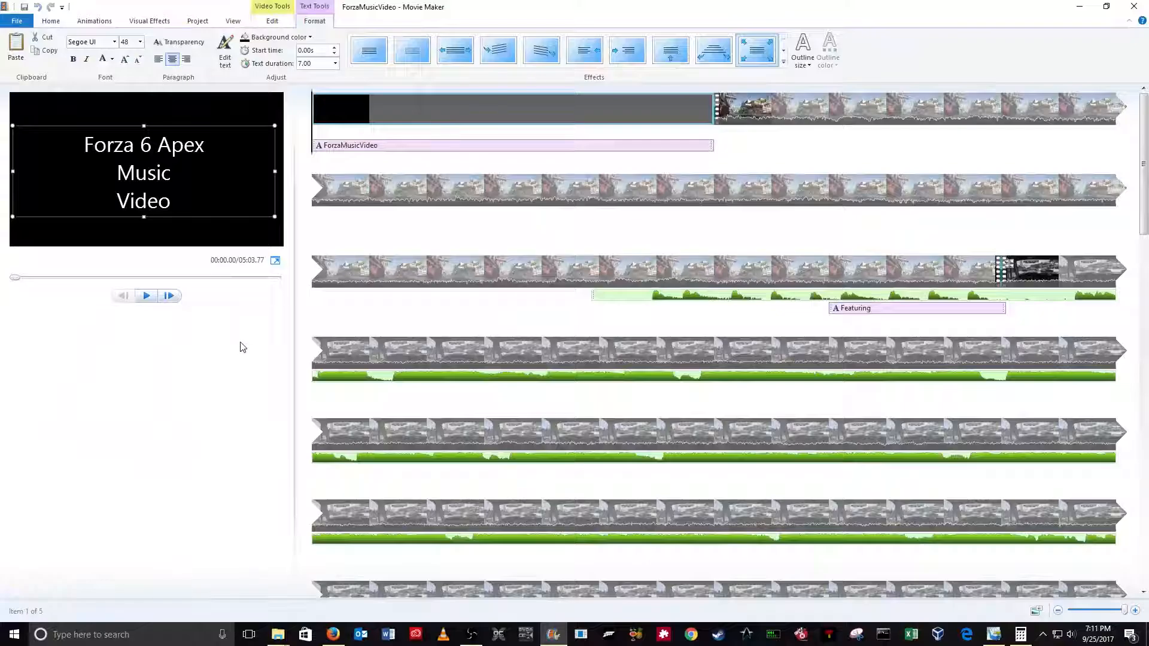
Play the movie full screen from the opening title into the race clip to check the caption and music timing.
click(275, 261)
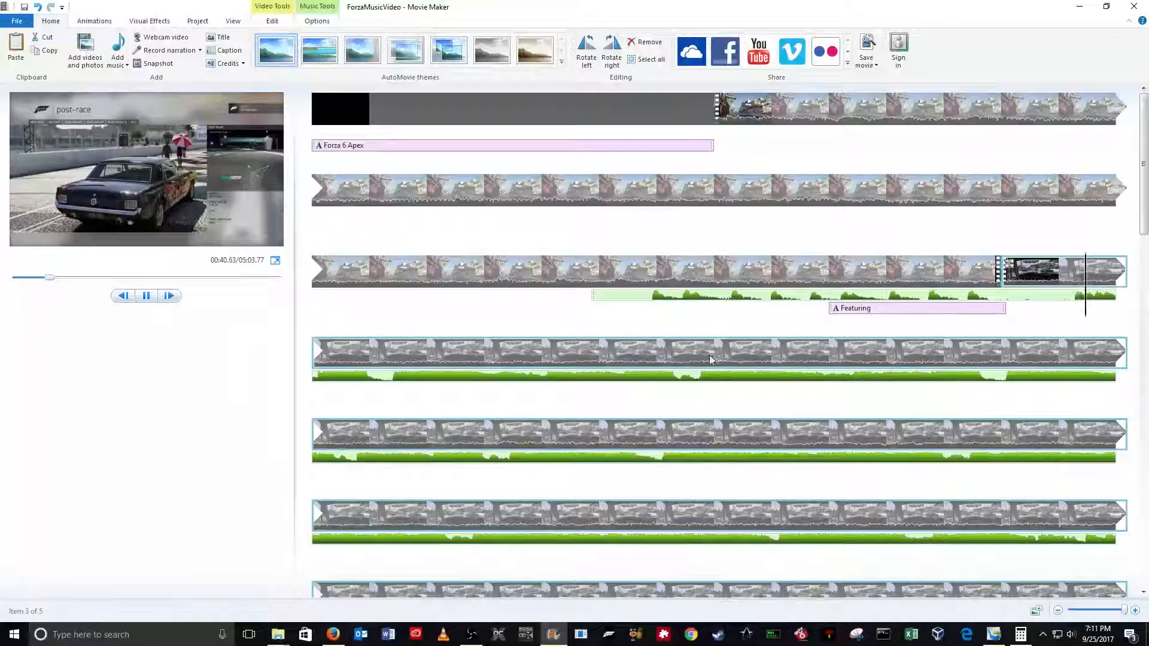
click(145, 296)
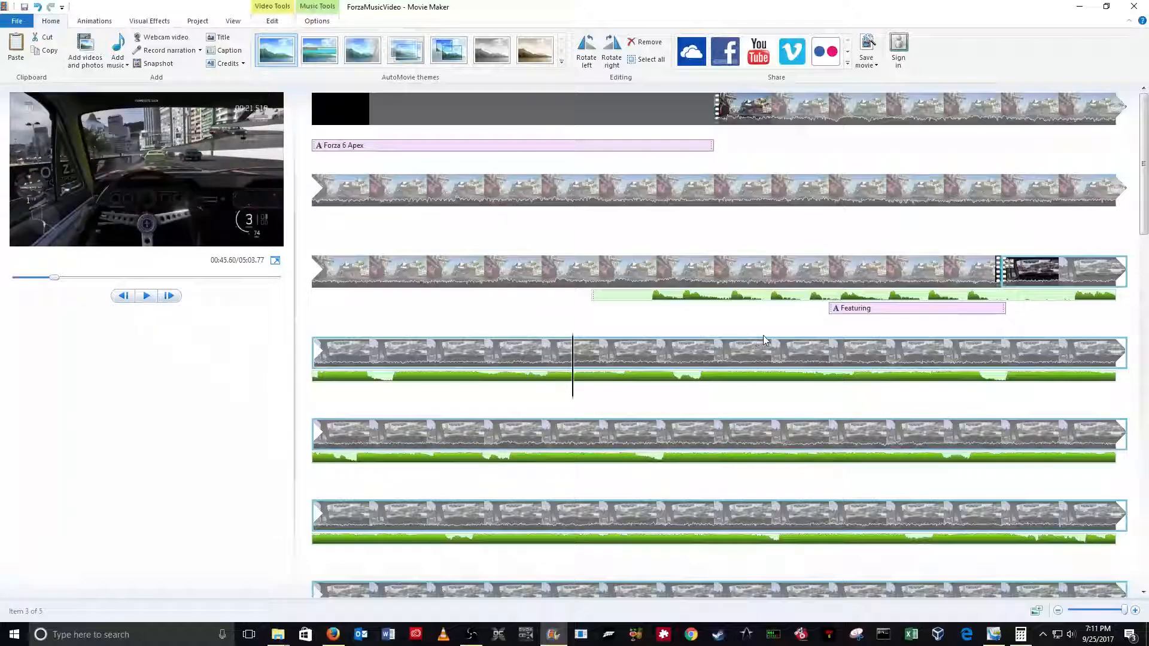
Shift the Featuring caption over the intro clip slightly earlier so it starts at about 35.9 s.
click(846, 309)
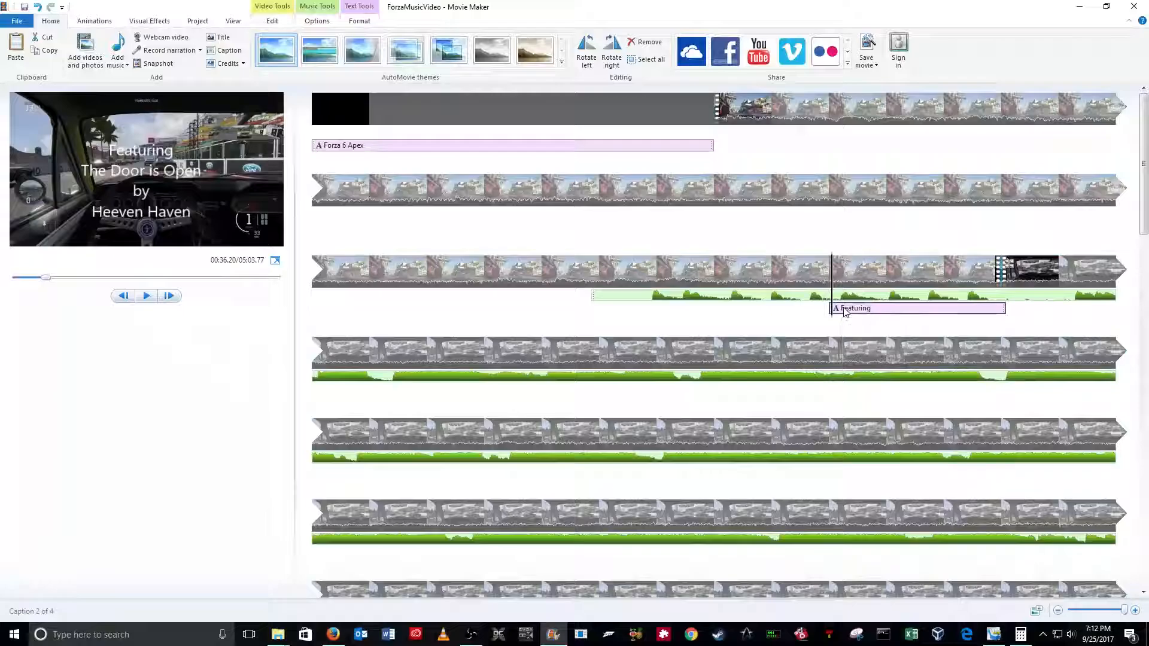
mouse_move(841, 312)
mouse_down()
mouse_move(692, 314)
mouse_move(837, 317)
mouse_up()
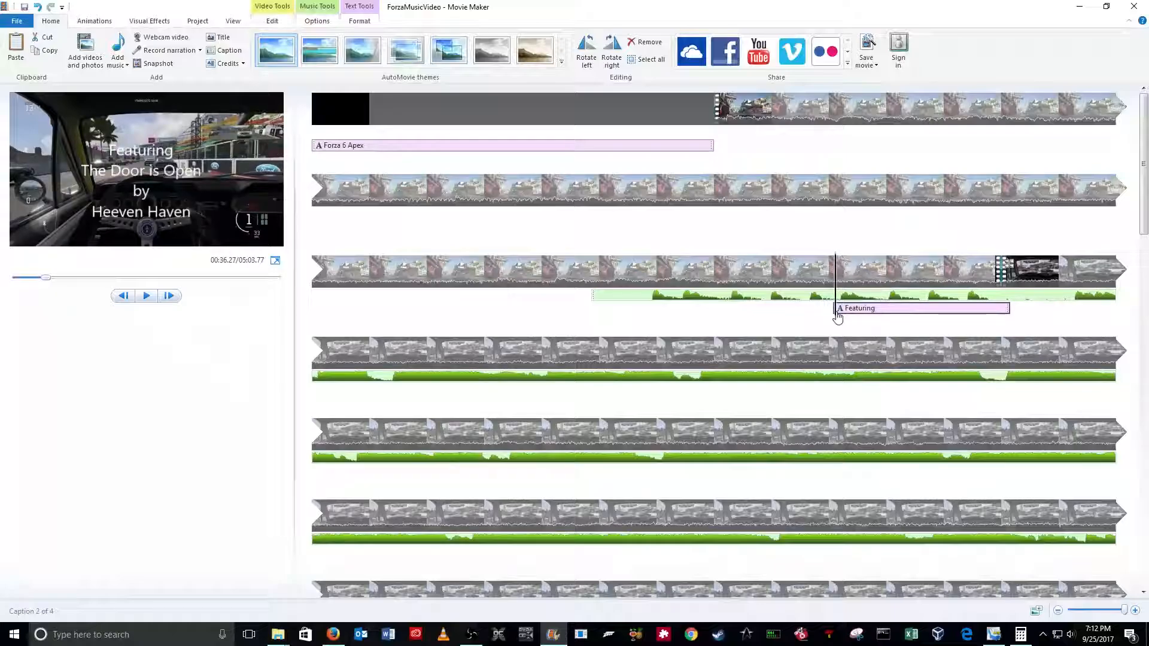
drag(838, 313, 812, 318)
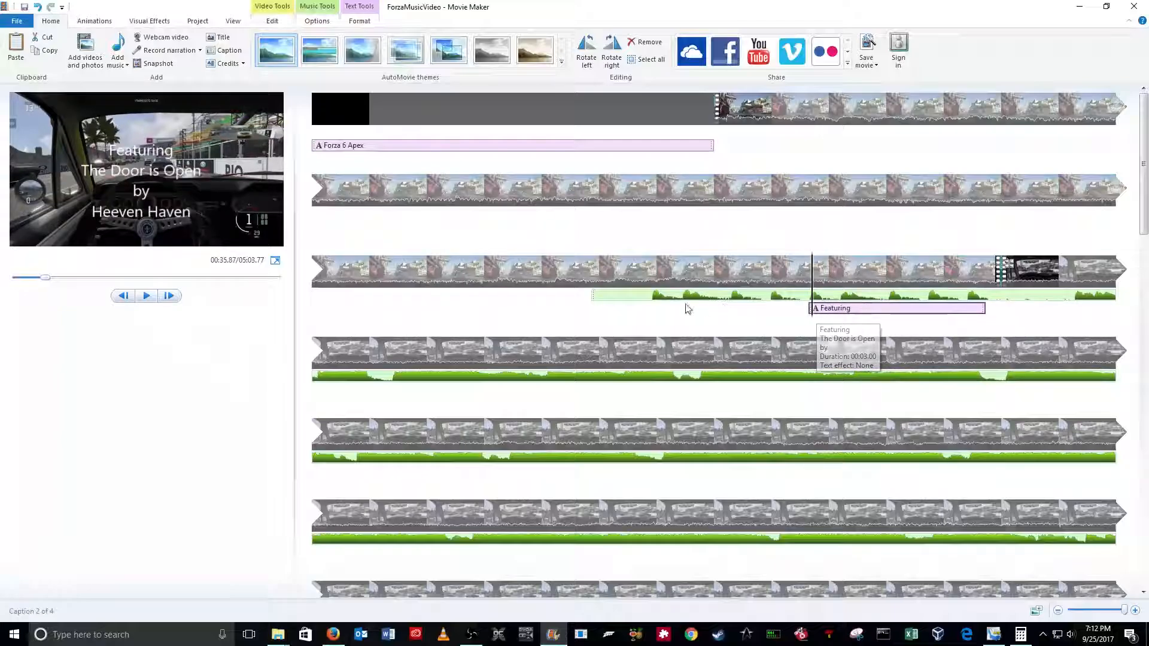
Move the music track to start at the beginning of the race clip, about 39.2 s, and check where it ends.
drag(600, 299, 1010, 305)
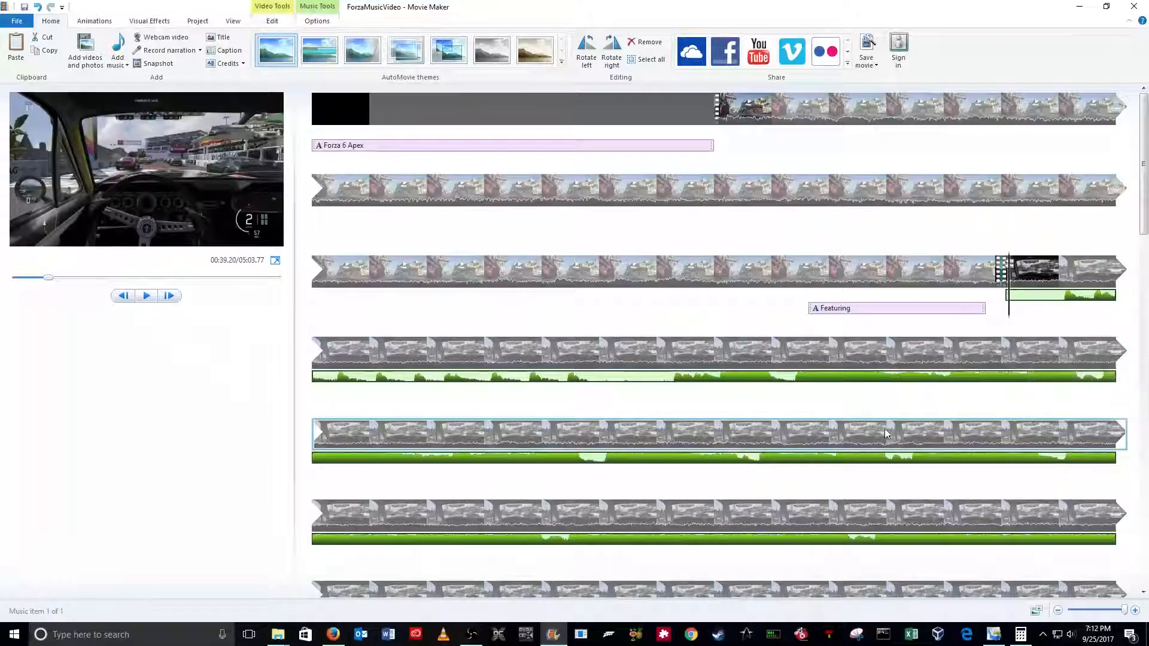
scroll(888, 429, down, 5)
scroll(891, 435, down, 3)
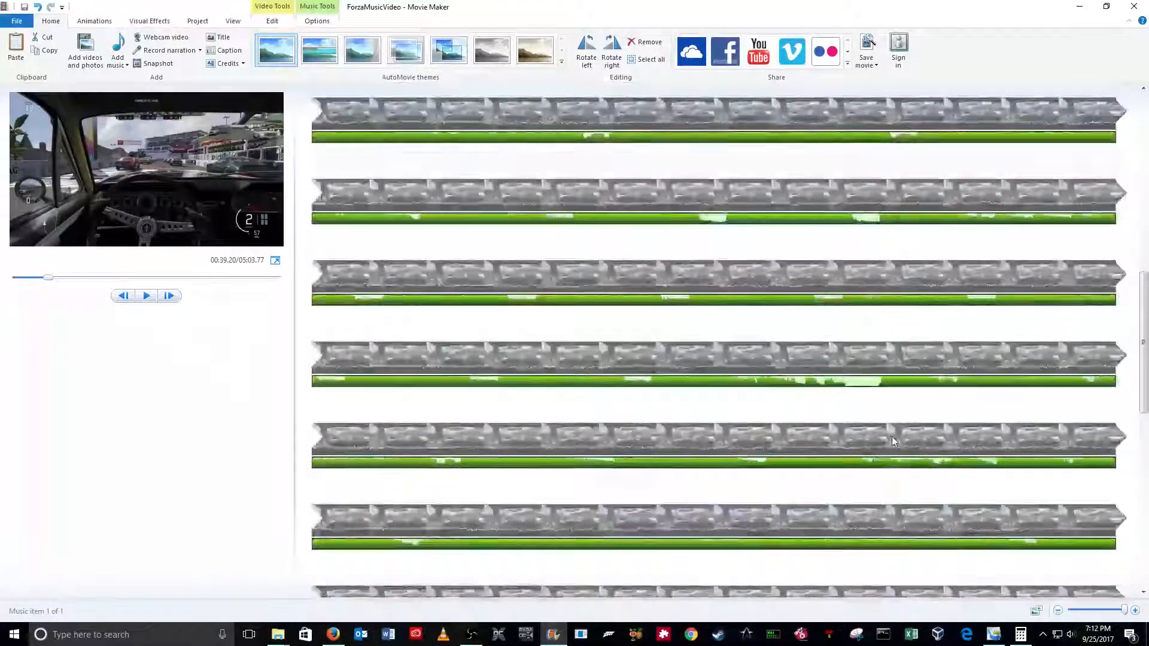
scroll(890, 446, down, 2)
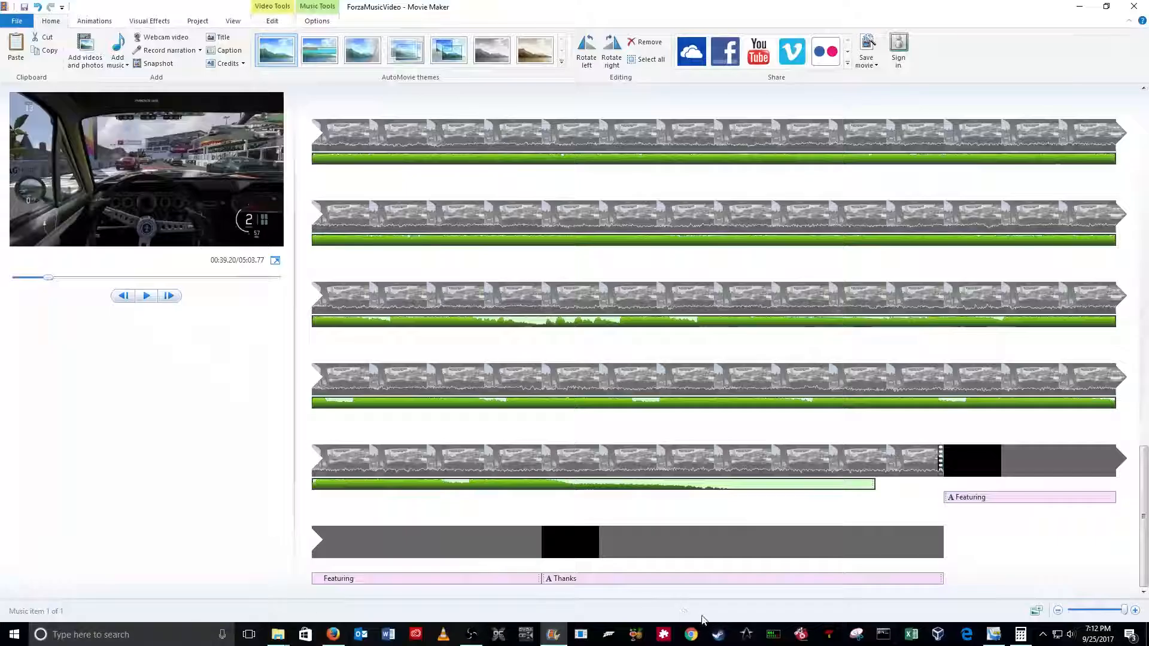
scroll(849, 452, up, 3)
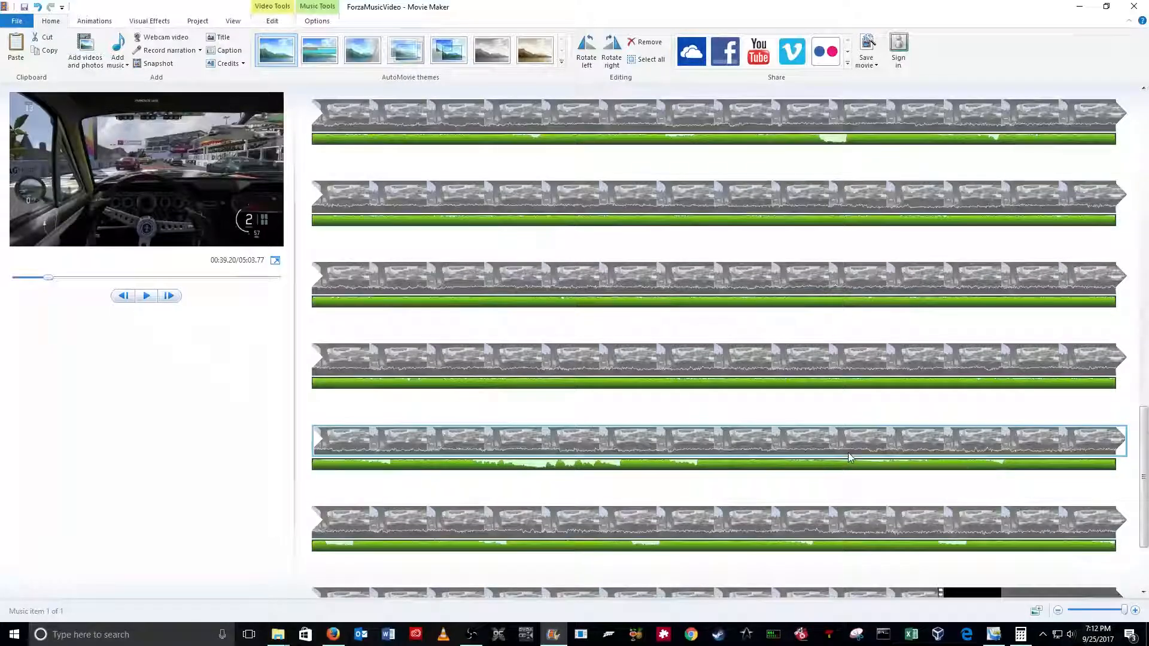
scroll(850, 458, up, 5)
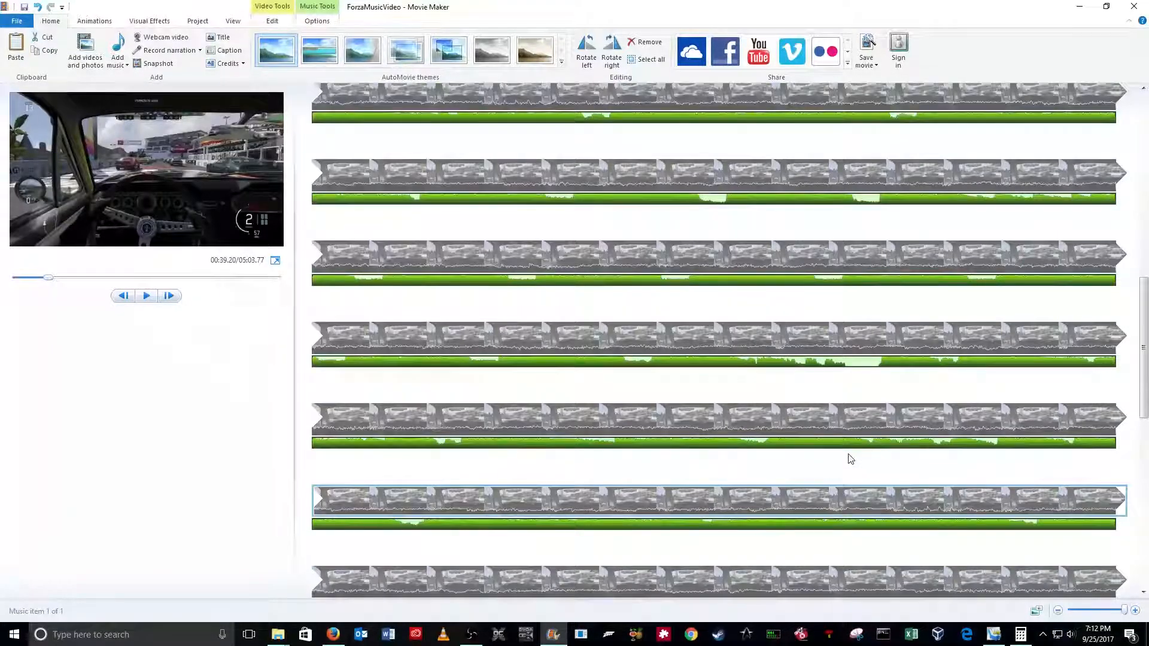
scroll(850, 459, up, 2)
scroll(850, 459, up, 5)
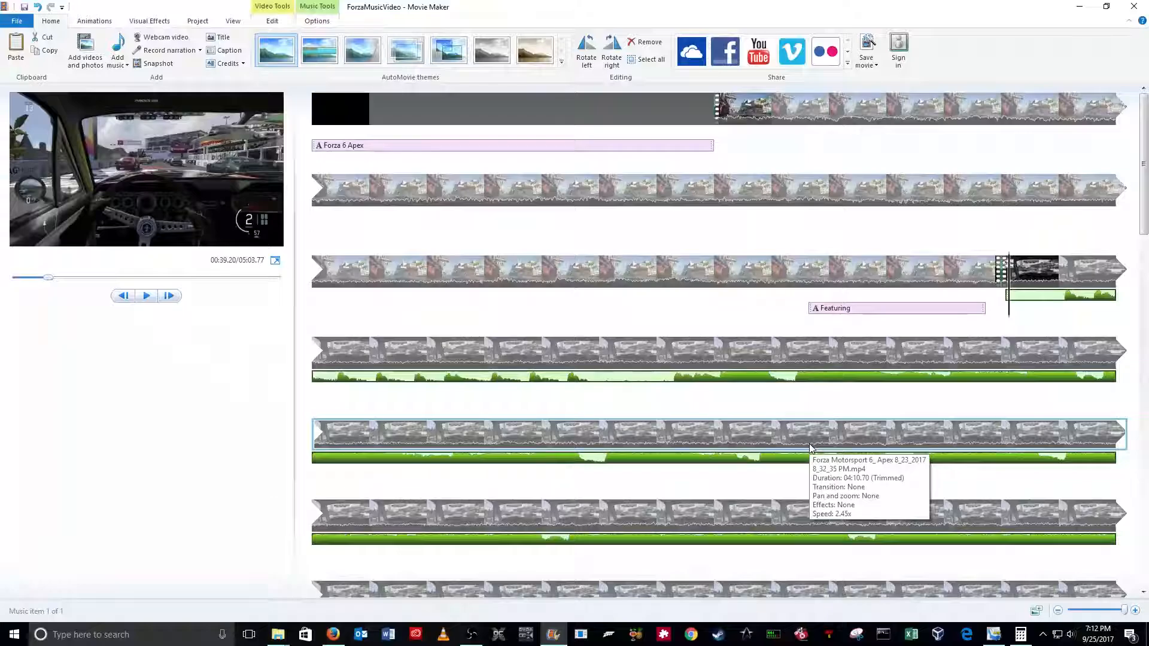
Export the movie for high-definition display as ForzaMusicVideo.mp4 in the Videos folder, and open the folder containing the exported file.
click(876, 66)
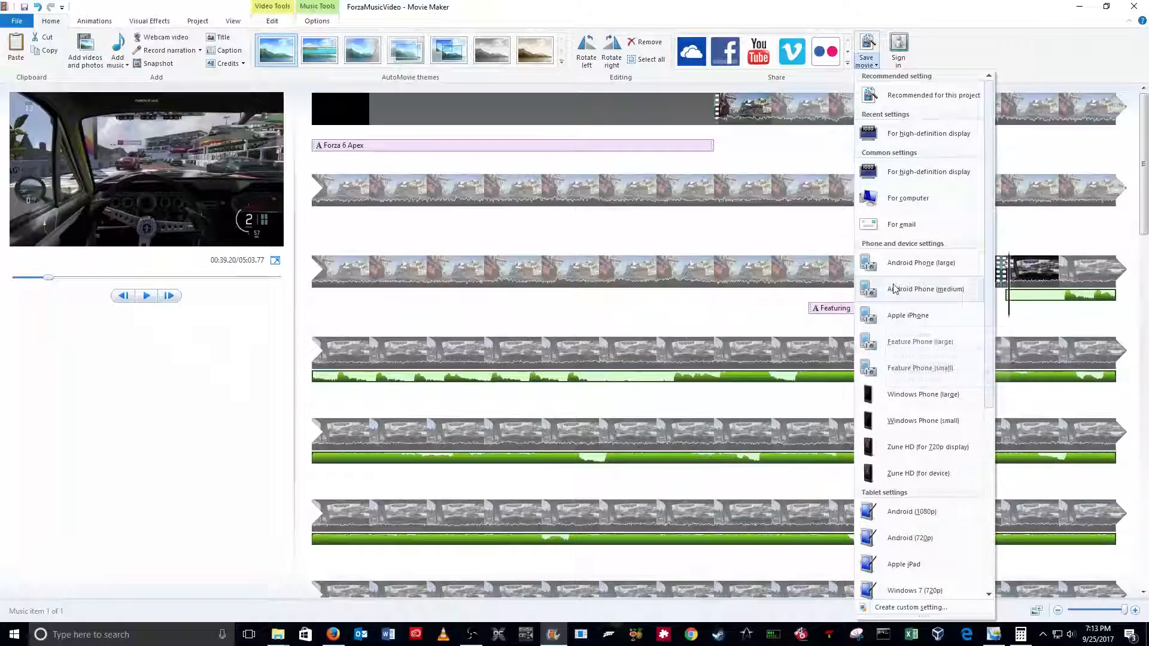
click(909, 139)
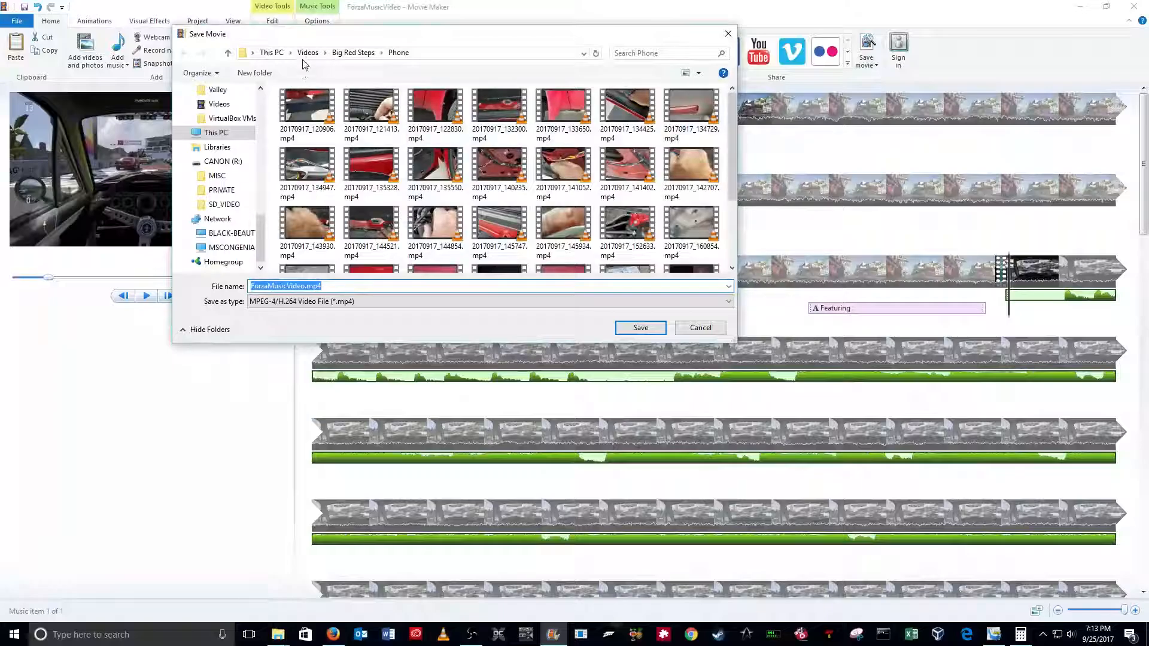
click(308, 53)
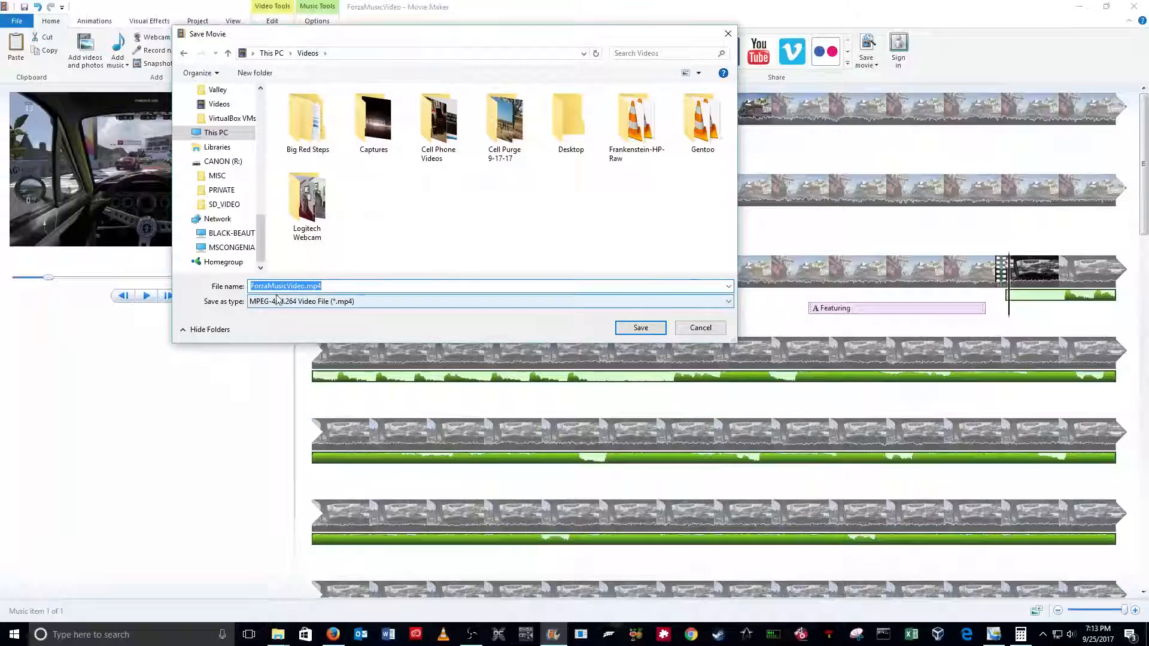
click(641, 328)
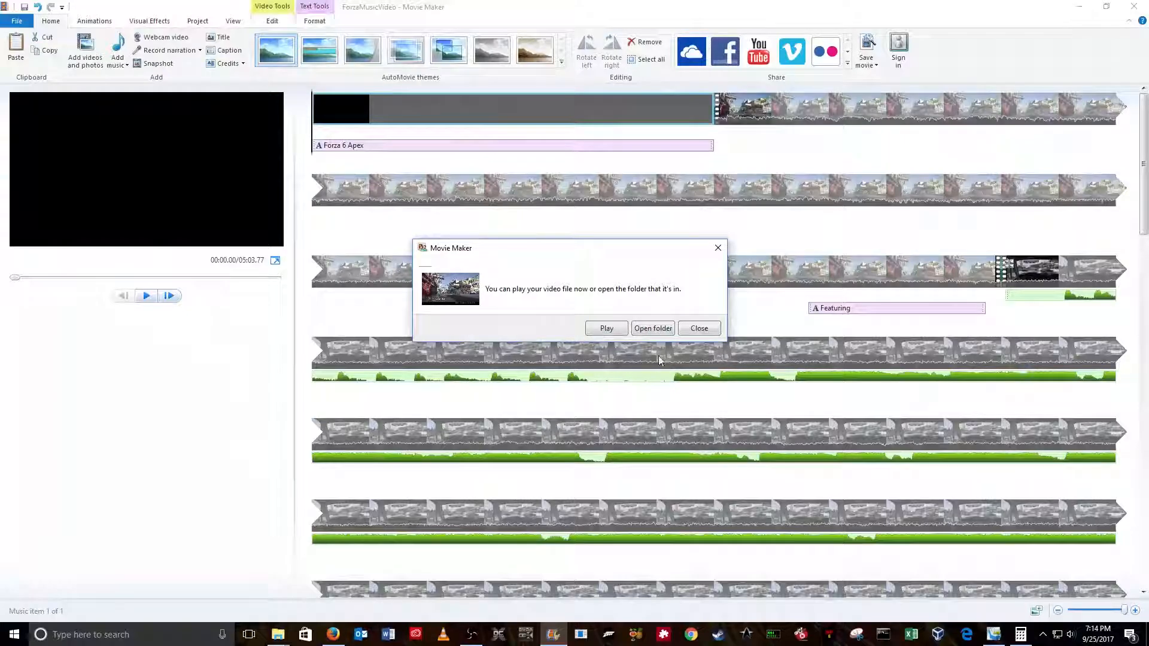
click(657, 331)
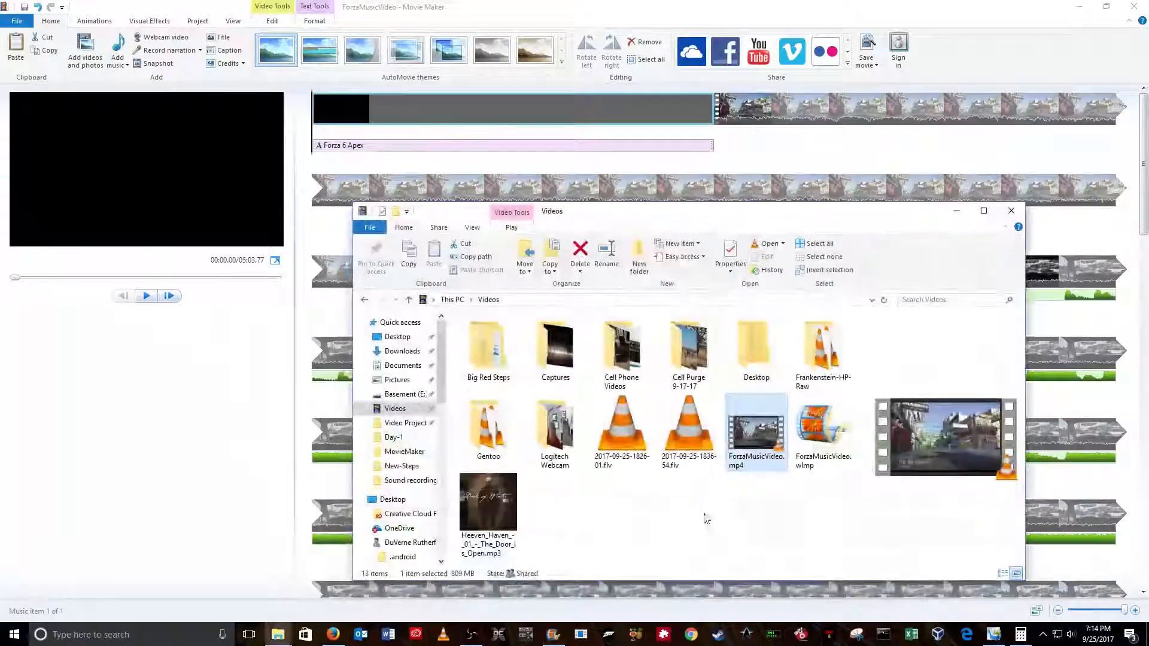
drag(711, 225, 674, 114)
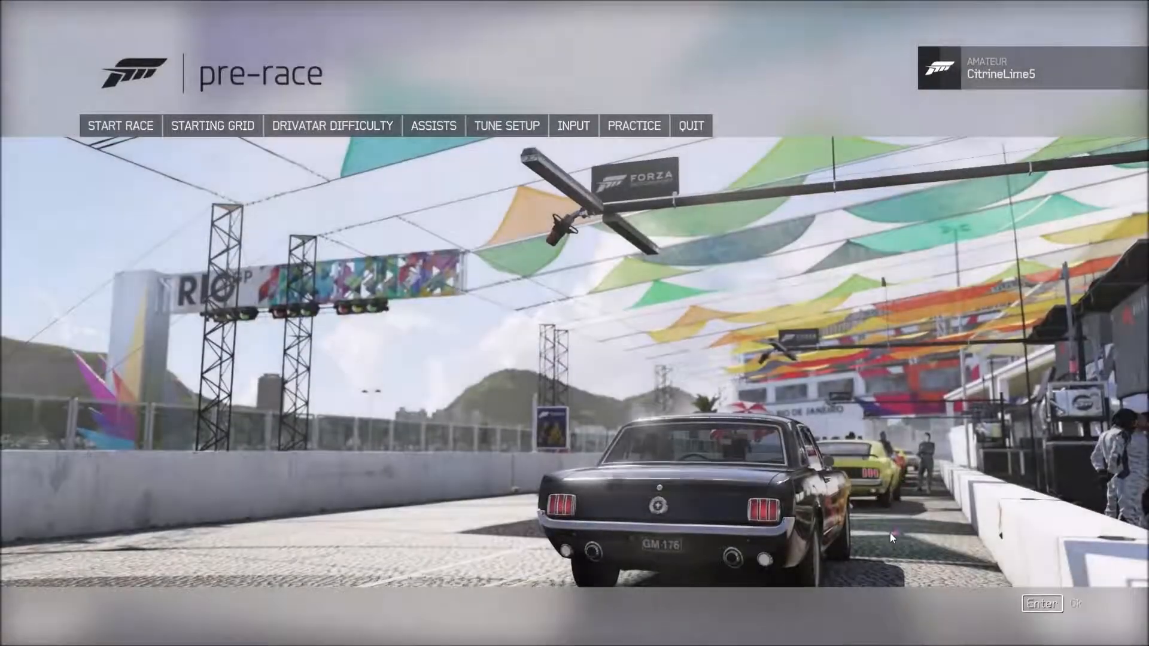
click(117, 124)
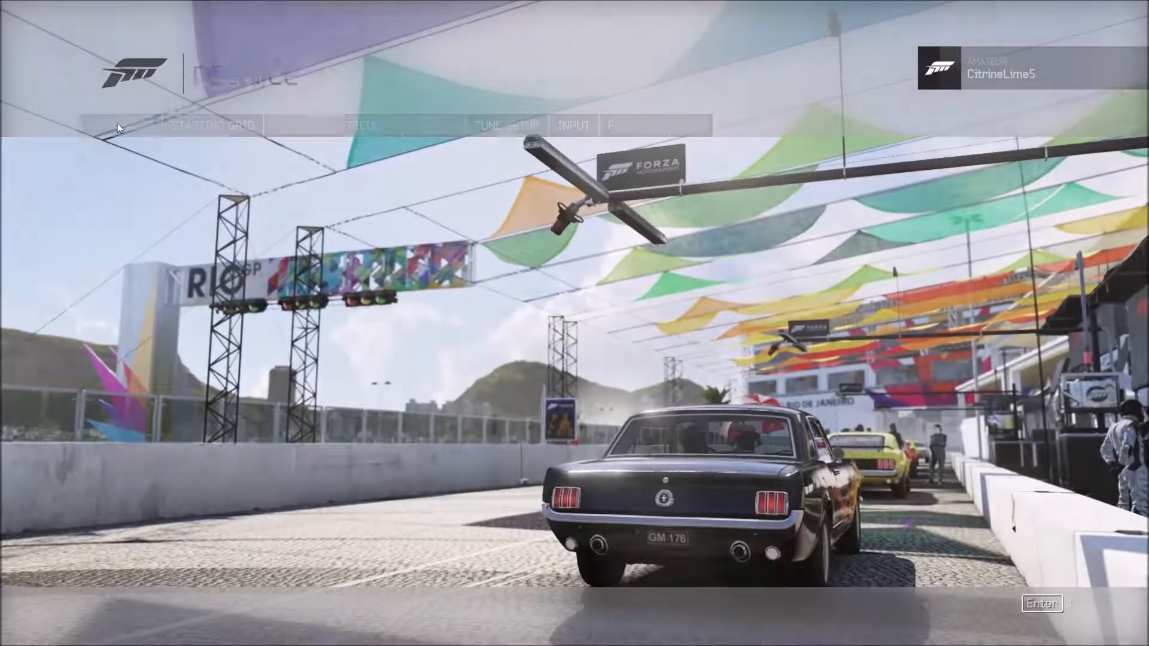